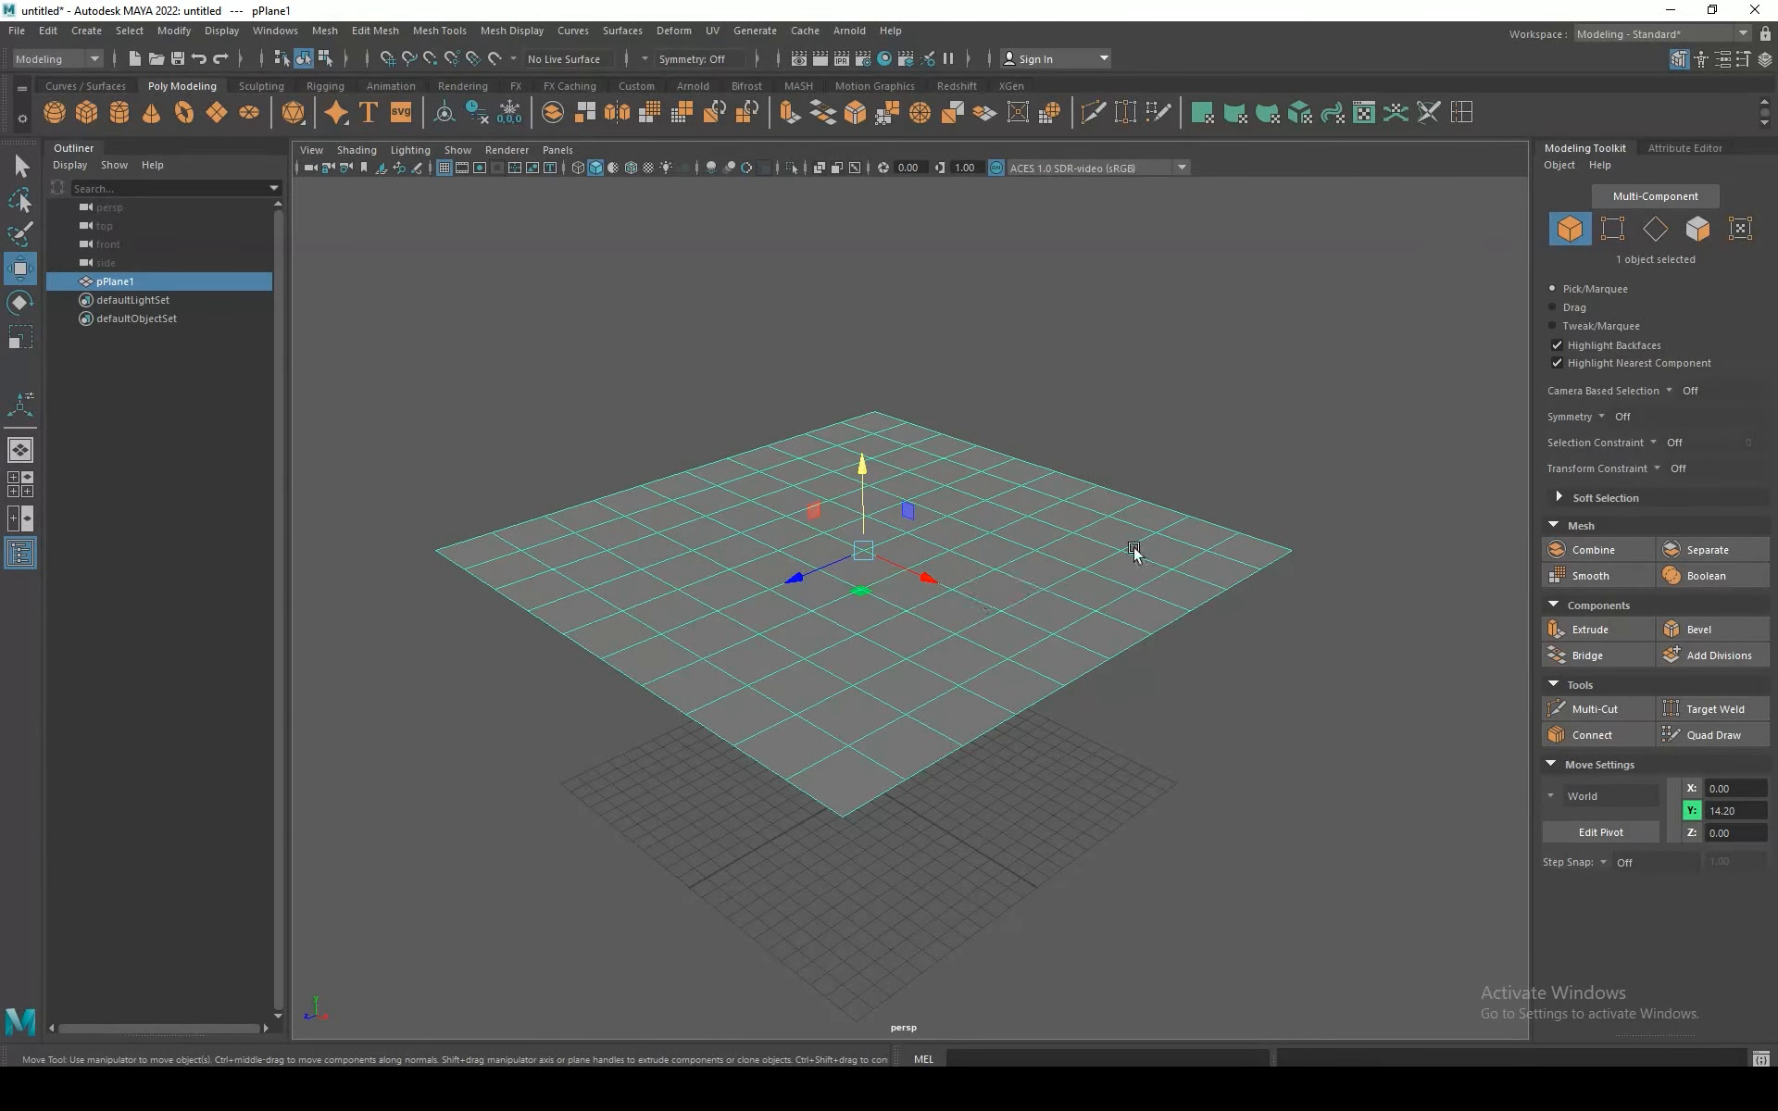
Step: Create a polygon sphere, enlarge it uniformly and raise it to about Y 9.69, just beneath the plane
click(54, 111)
scroll(988, 831, down, 4)
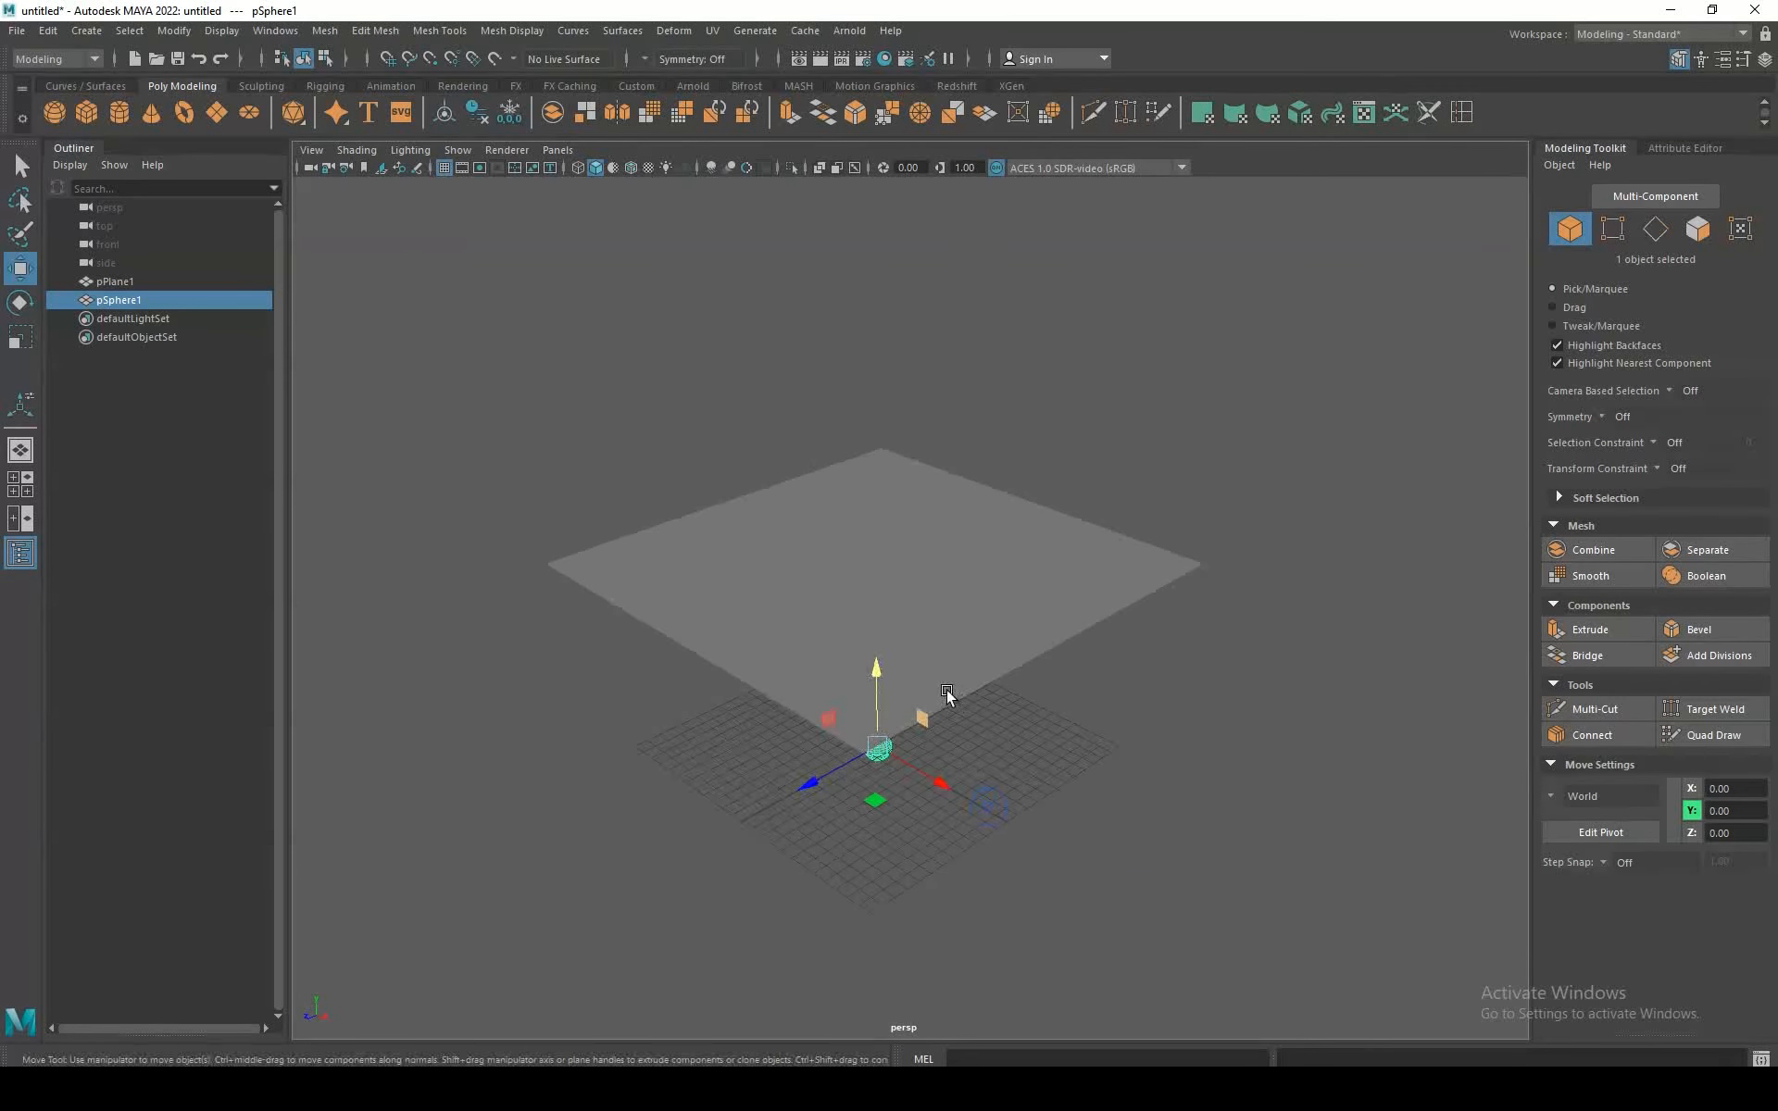
alt+drag(949, 699, 941, 638)
key(r)
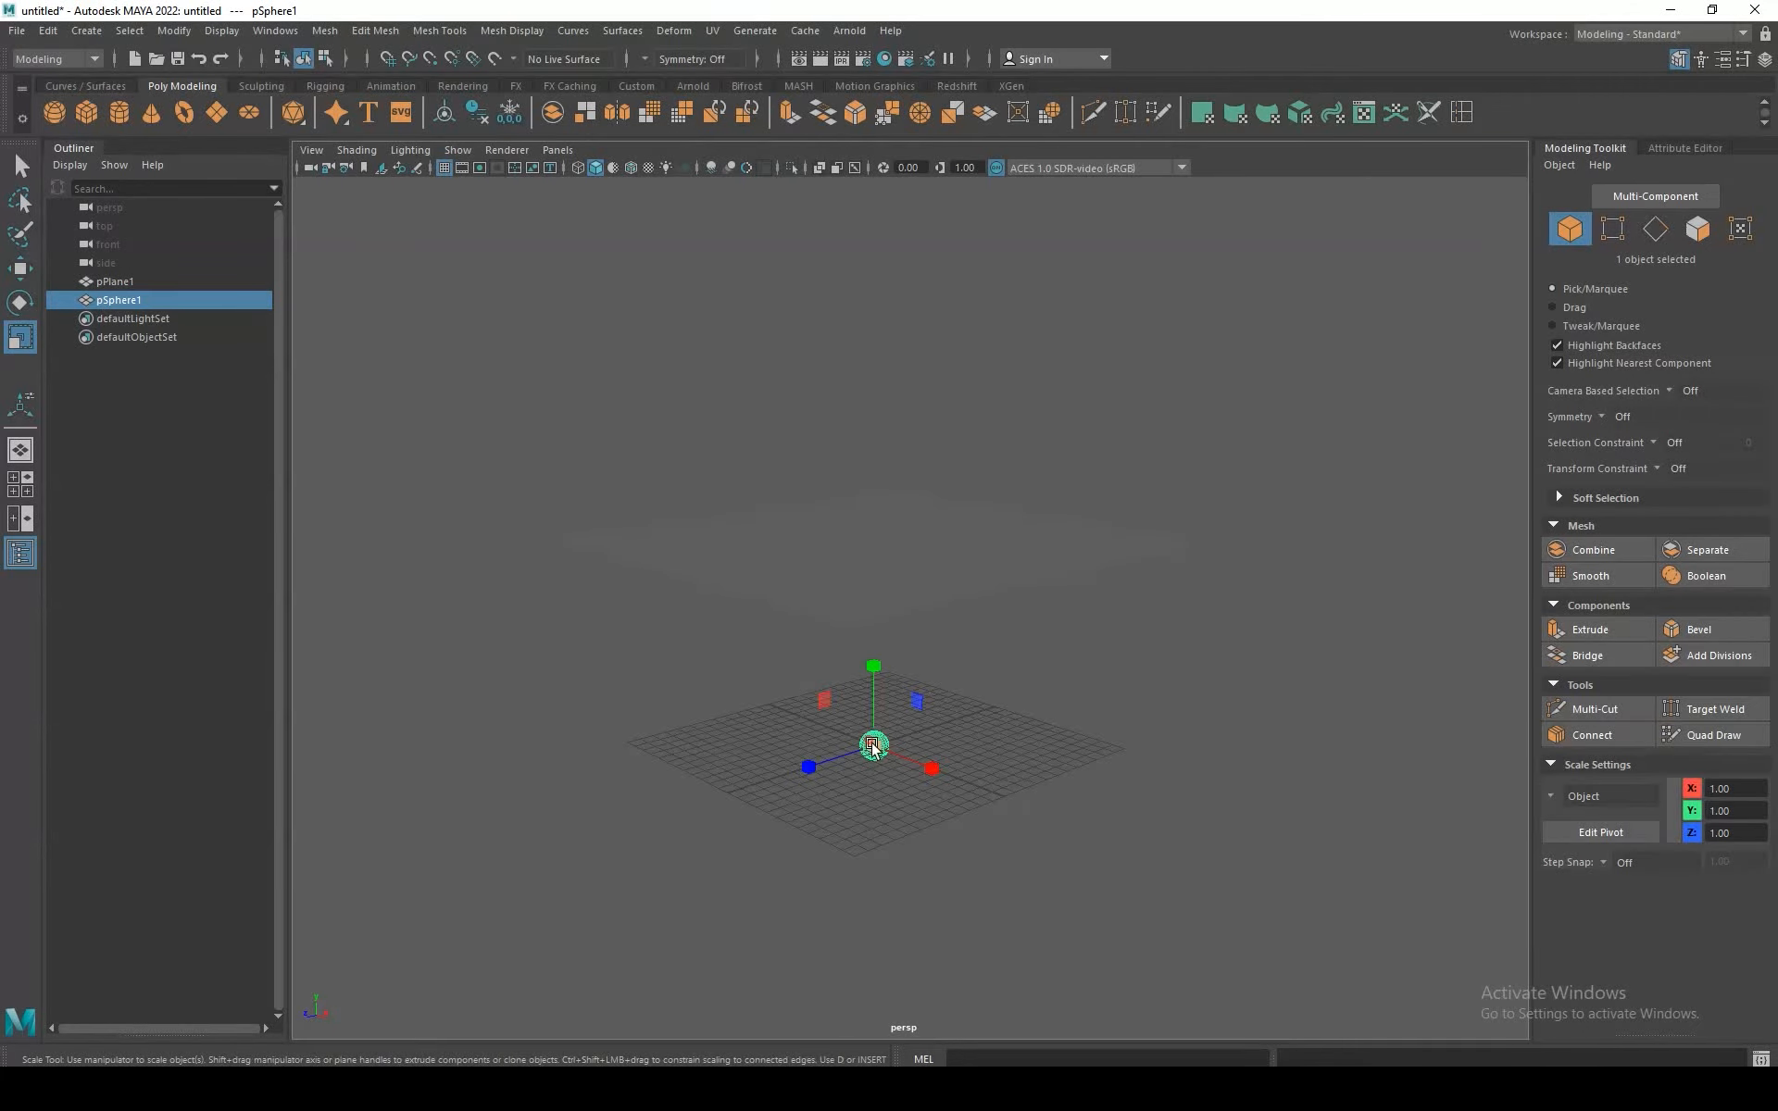
drag(876, 747, 877, 553)
key(w)
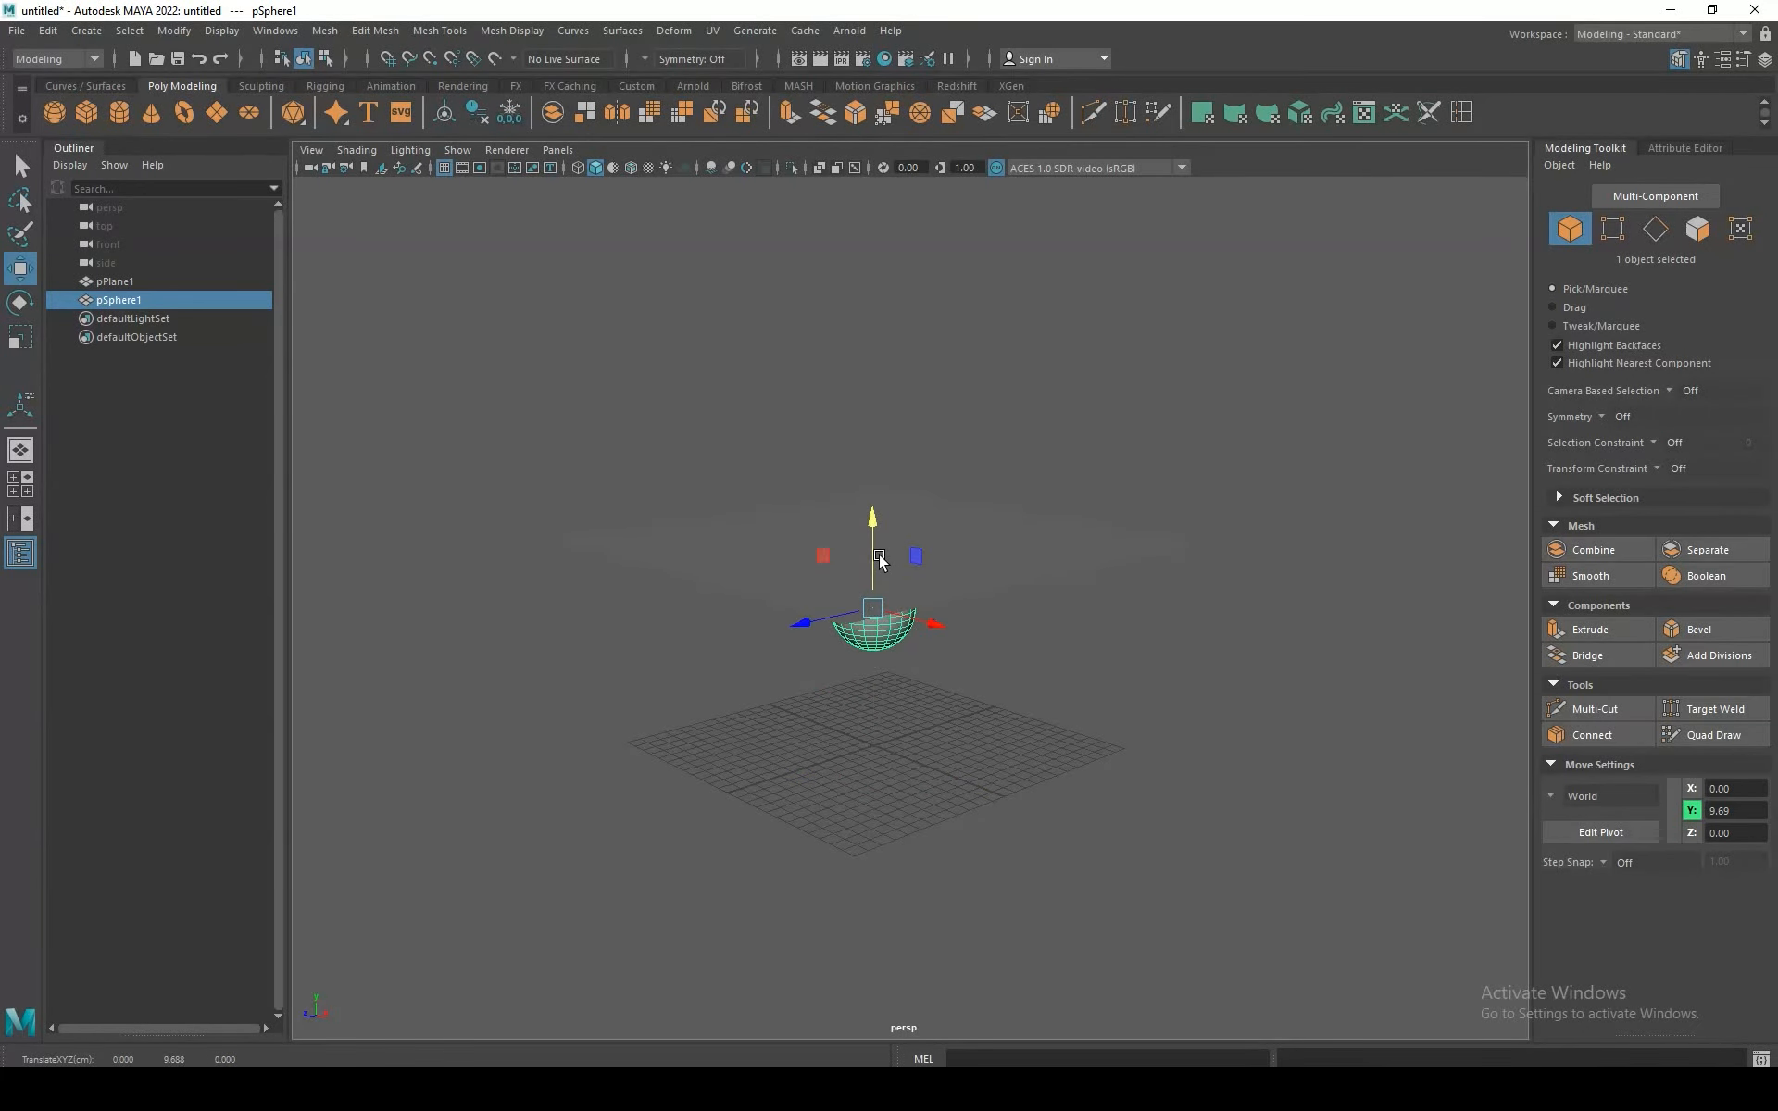
alt+drag(1088, 791, 1042, 759)
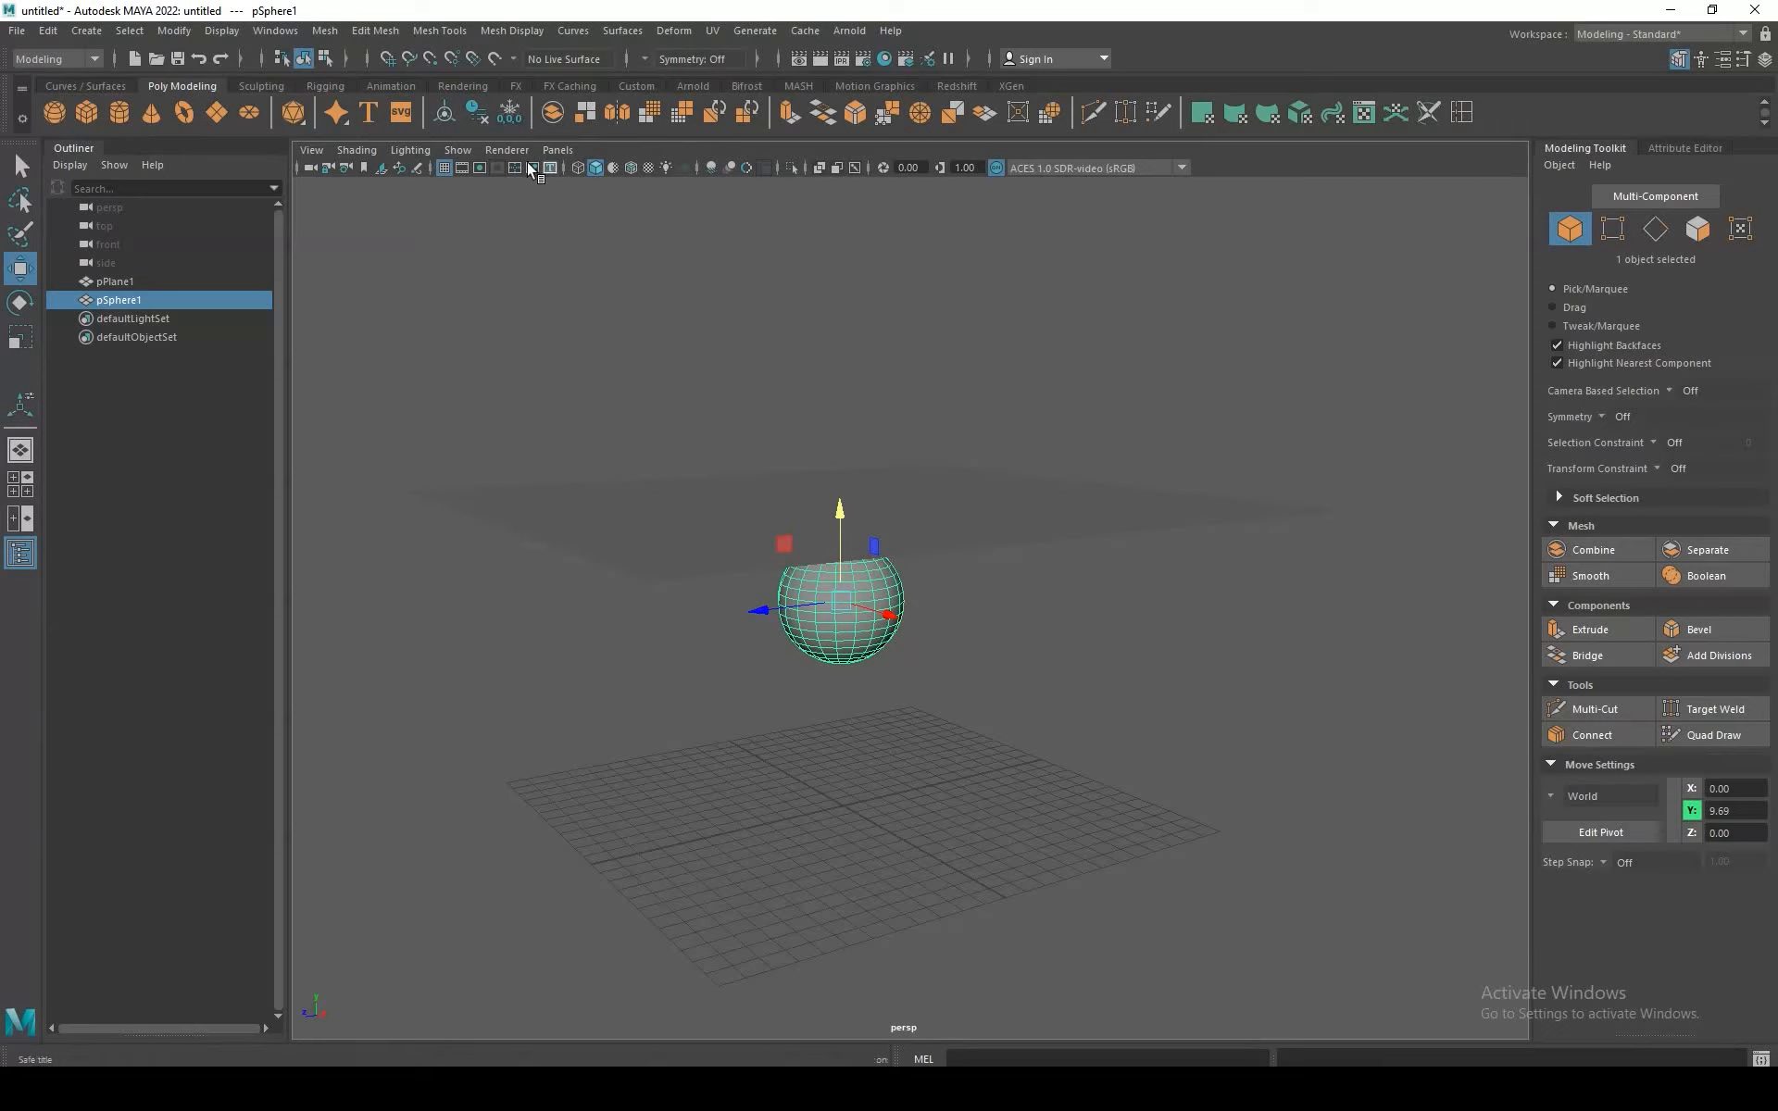
Step: Freeze the sphere's transformations and delete its construction history
click(513, 107)
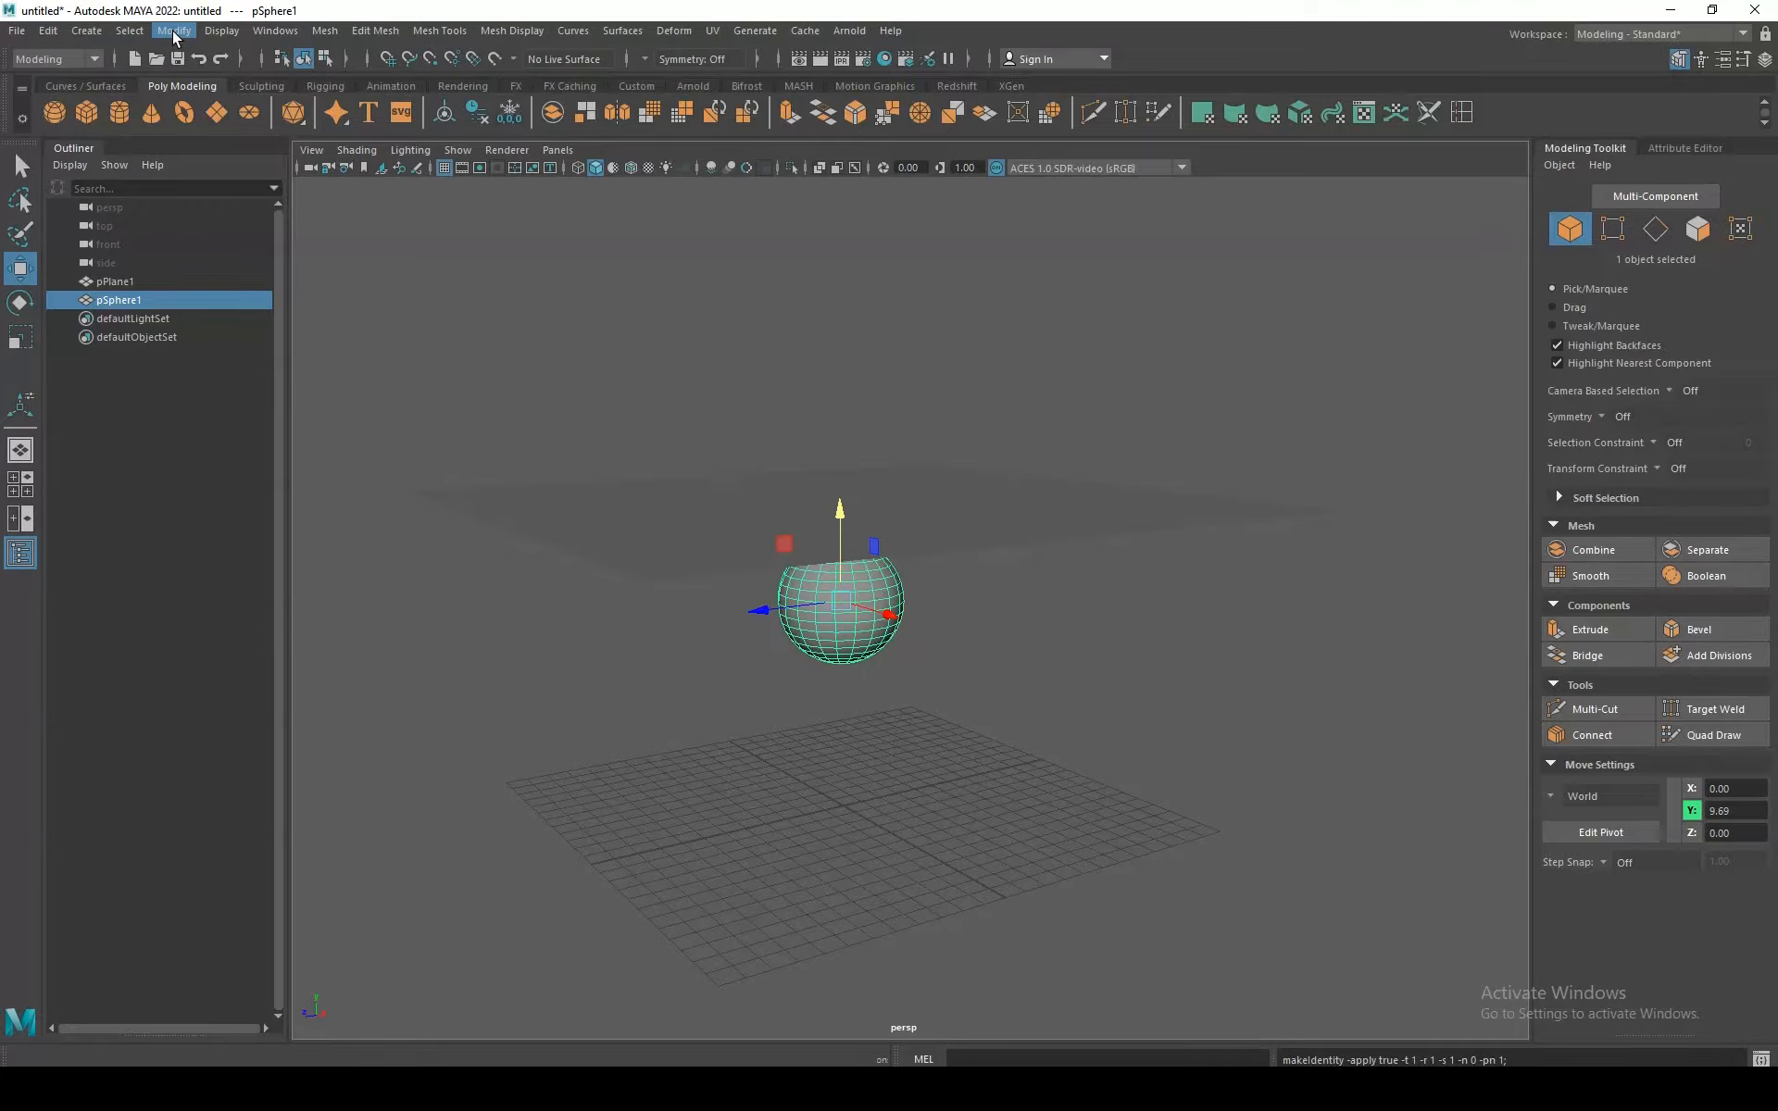
click(173, 31)
click(267, 114)
click(473, 114)
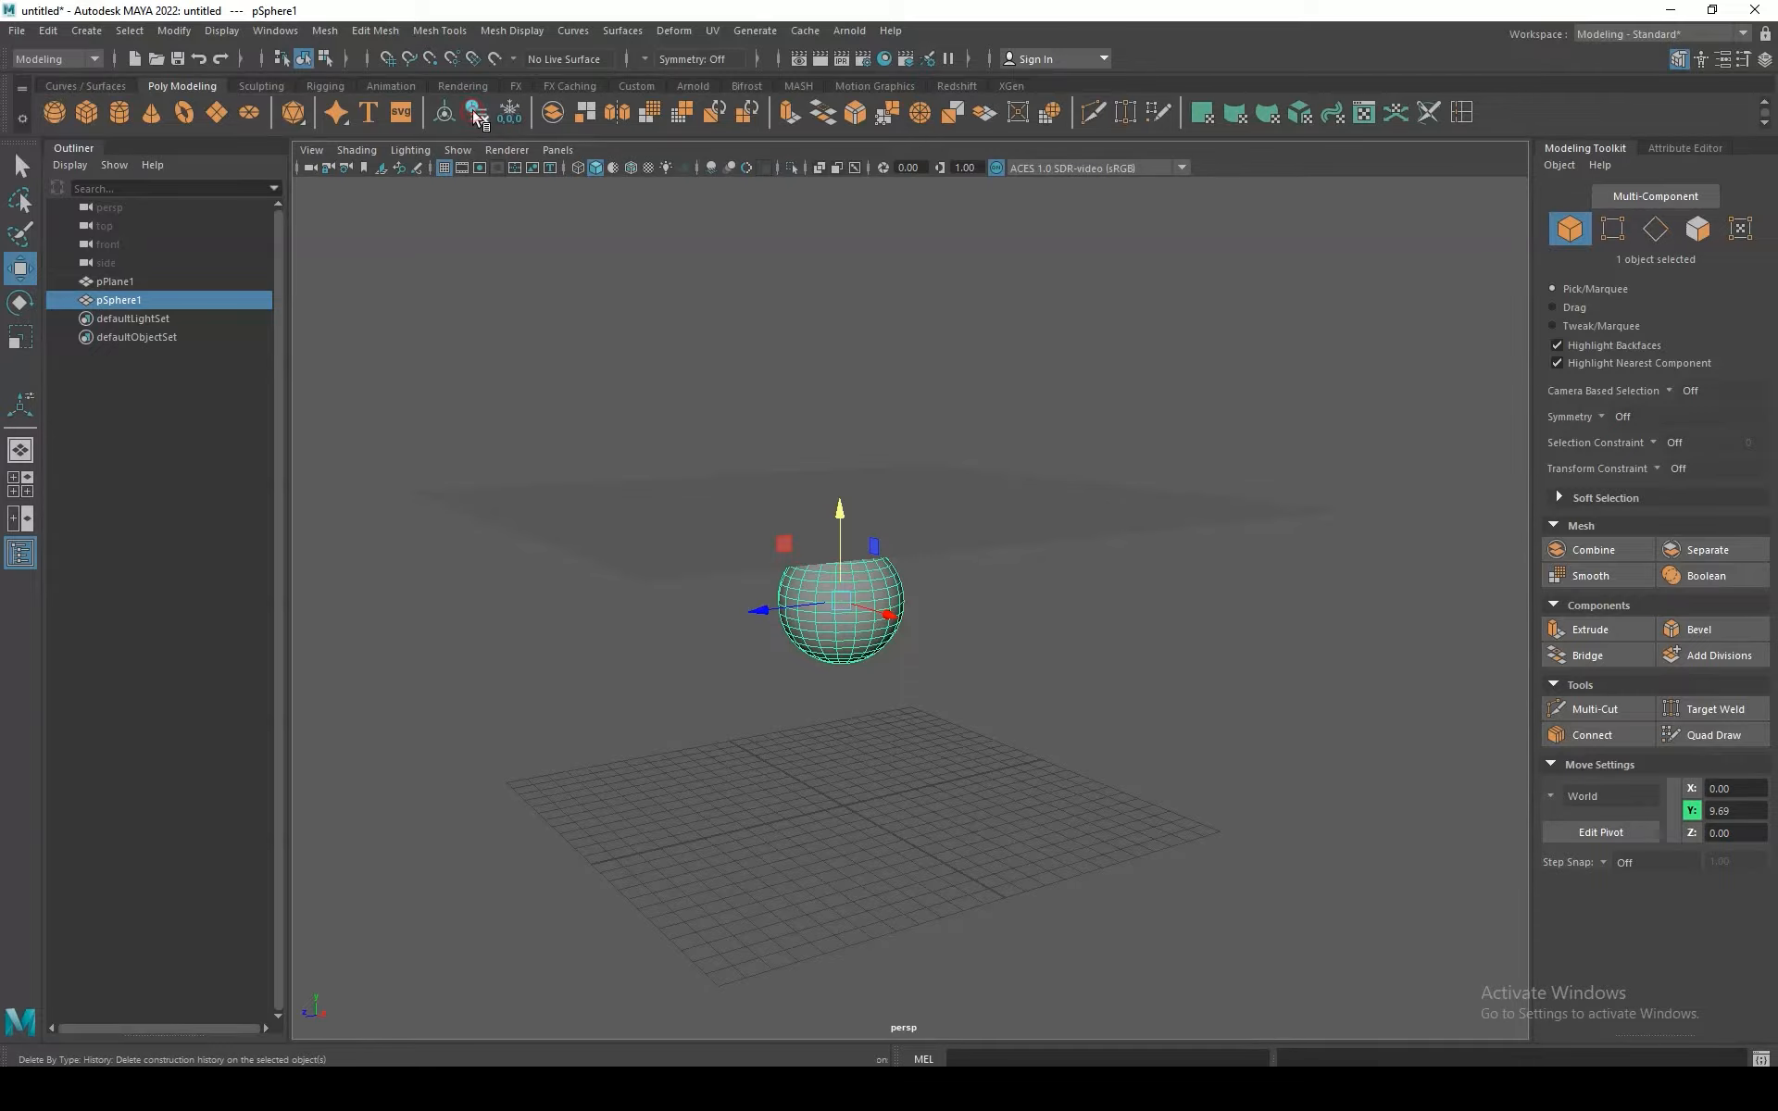
click(51, 34)
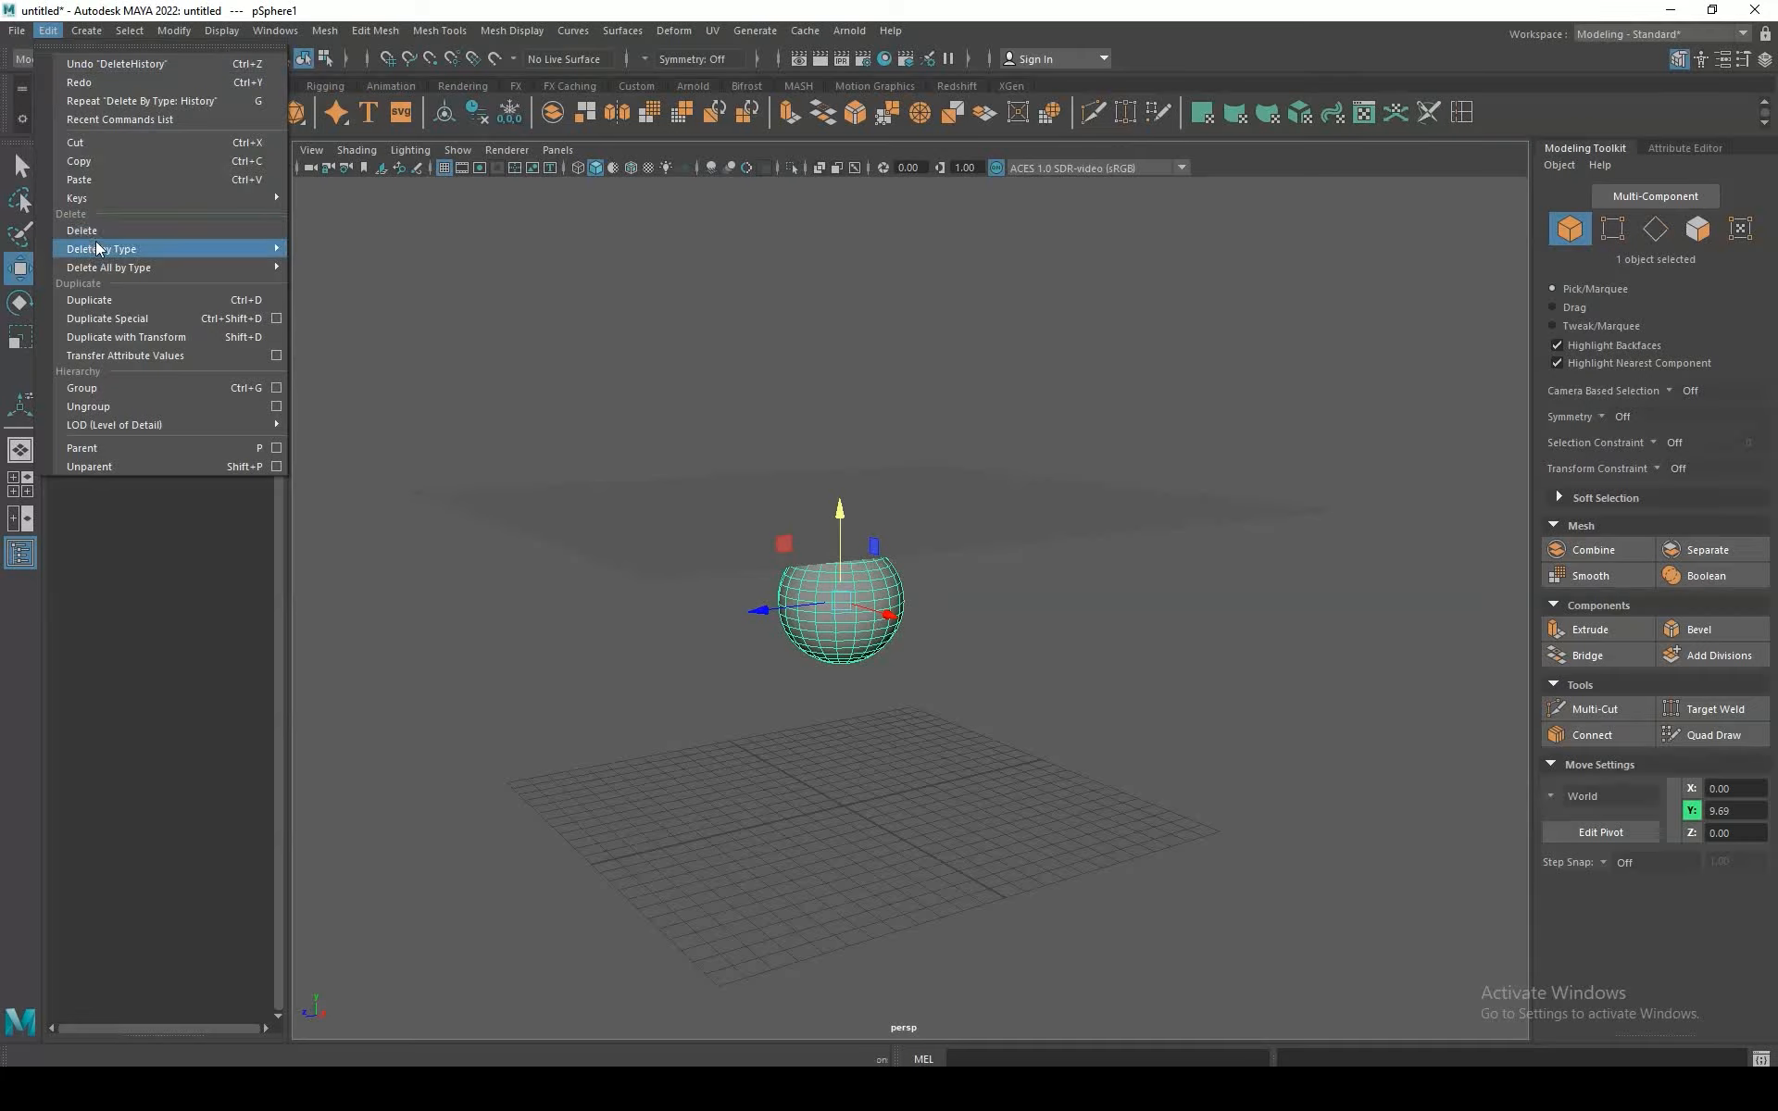
mouse_move(99, 250)
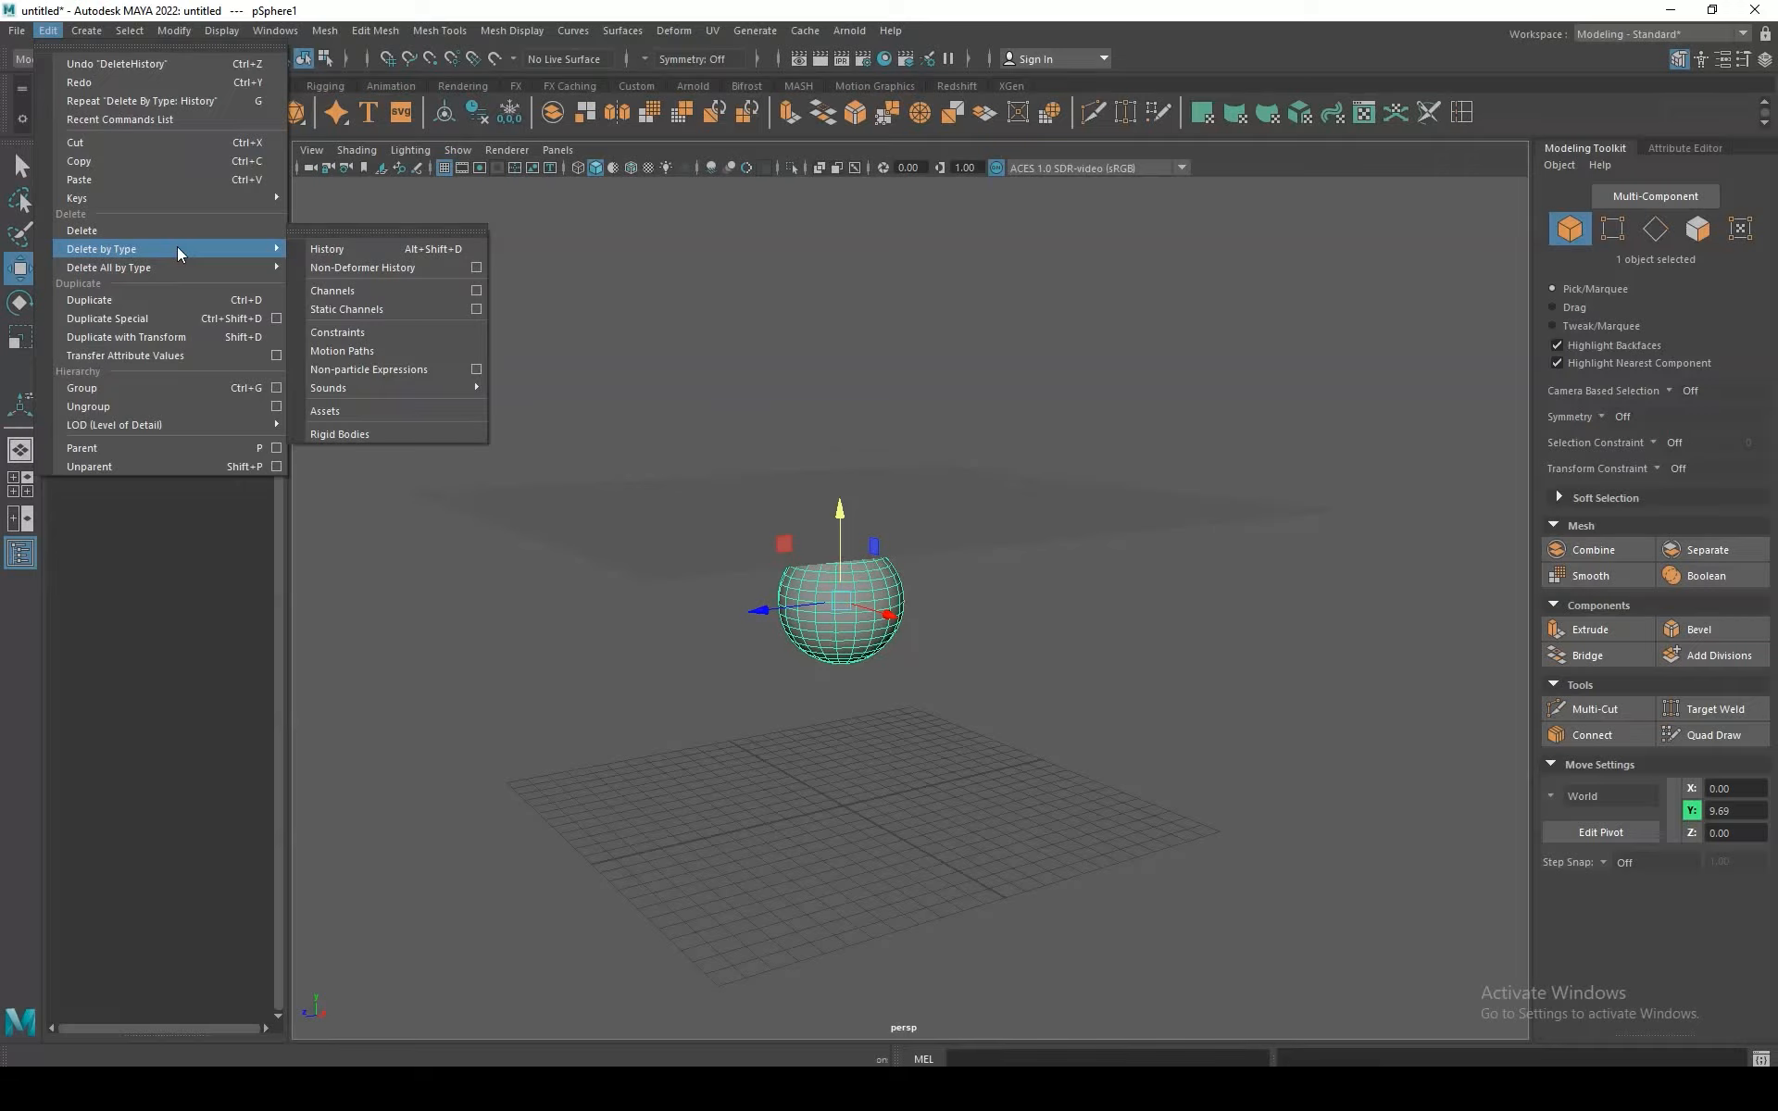
click(331, 249)
Step: Freeze the transformations of the plane above the sphere and delete its construction history
click(983, 519)
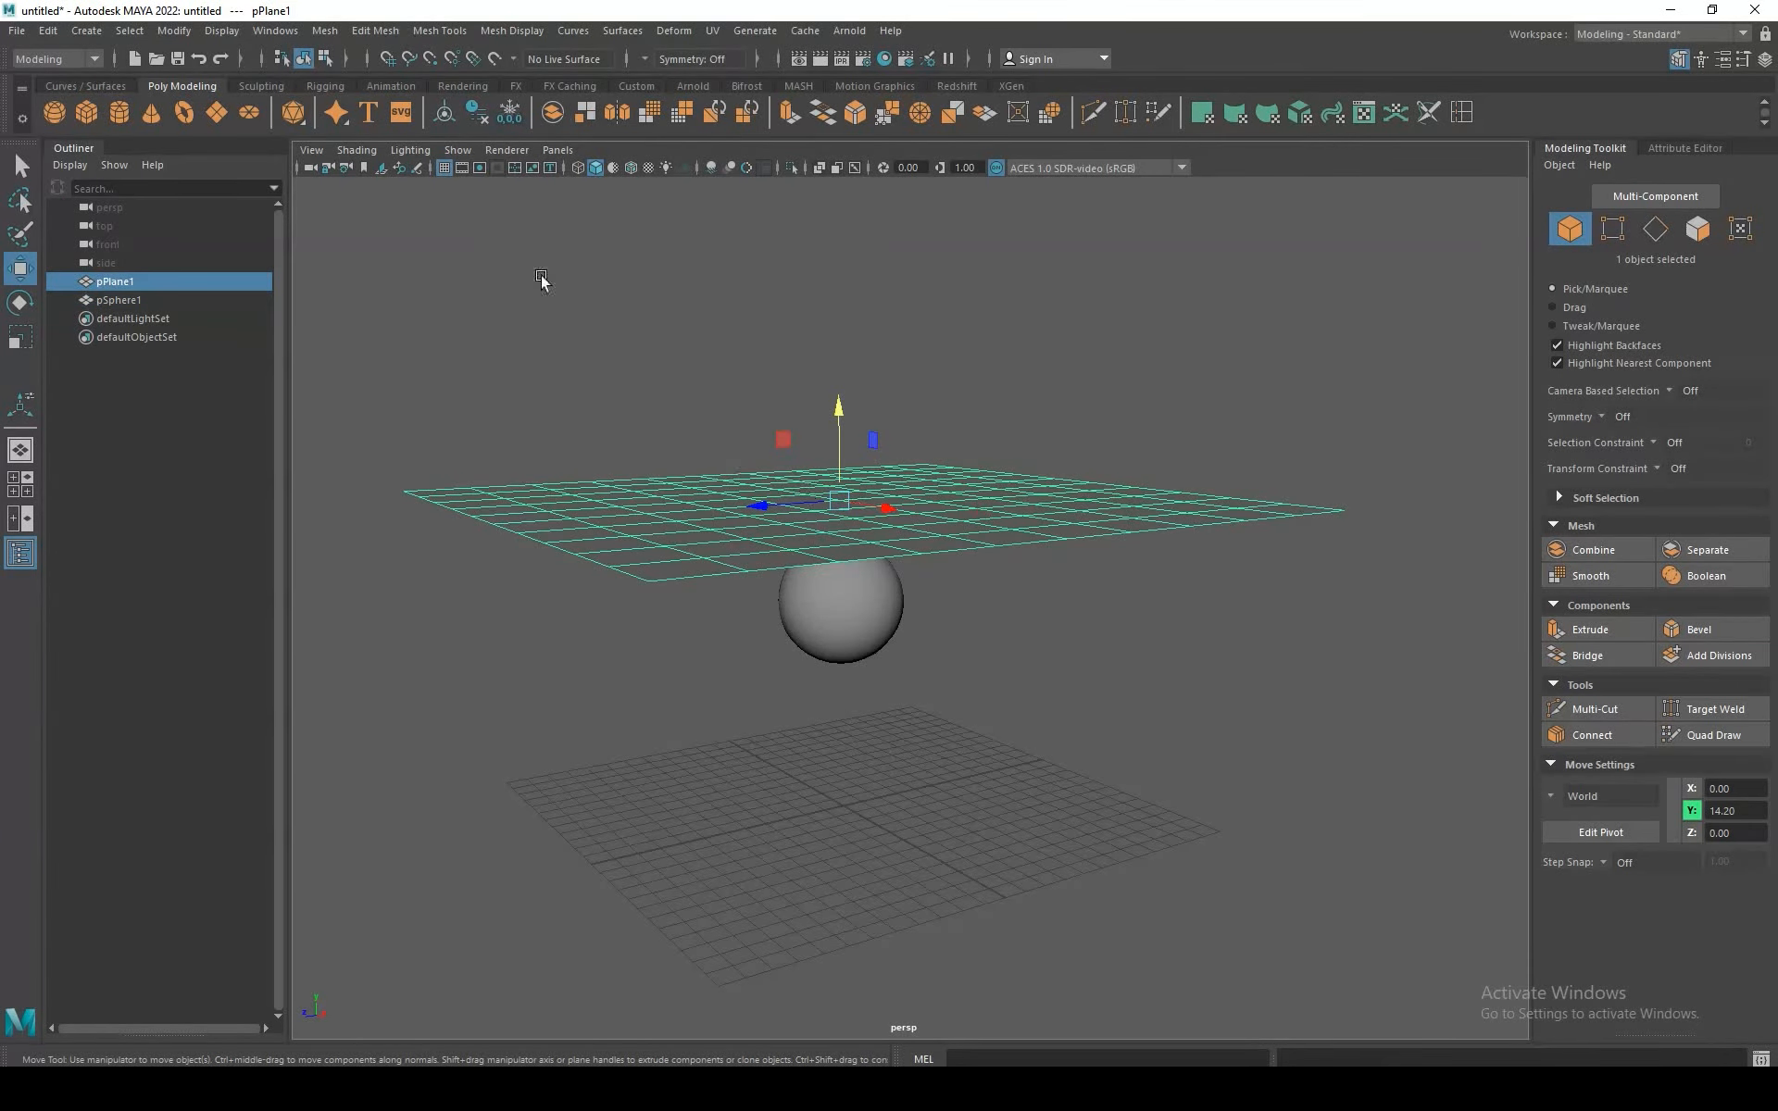
click(511, 112)
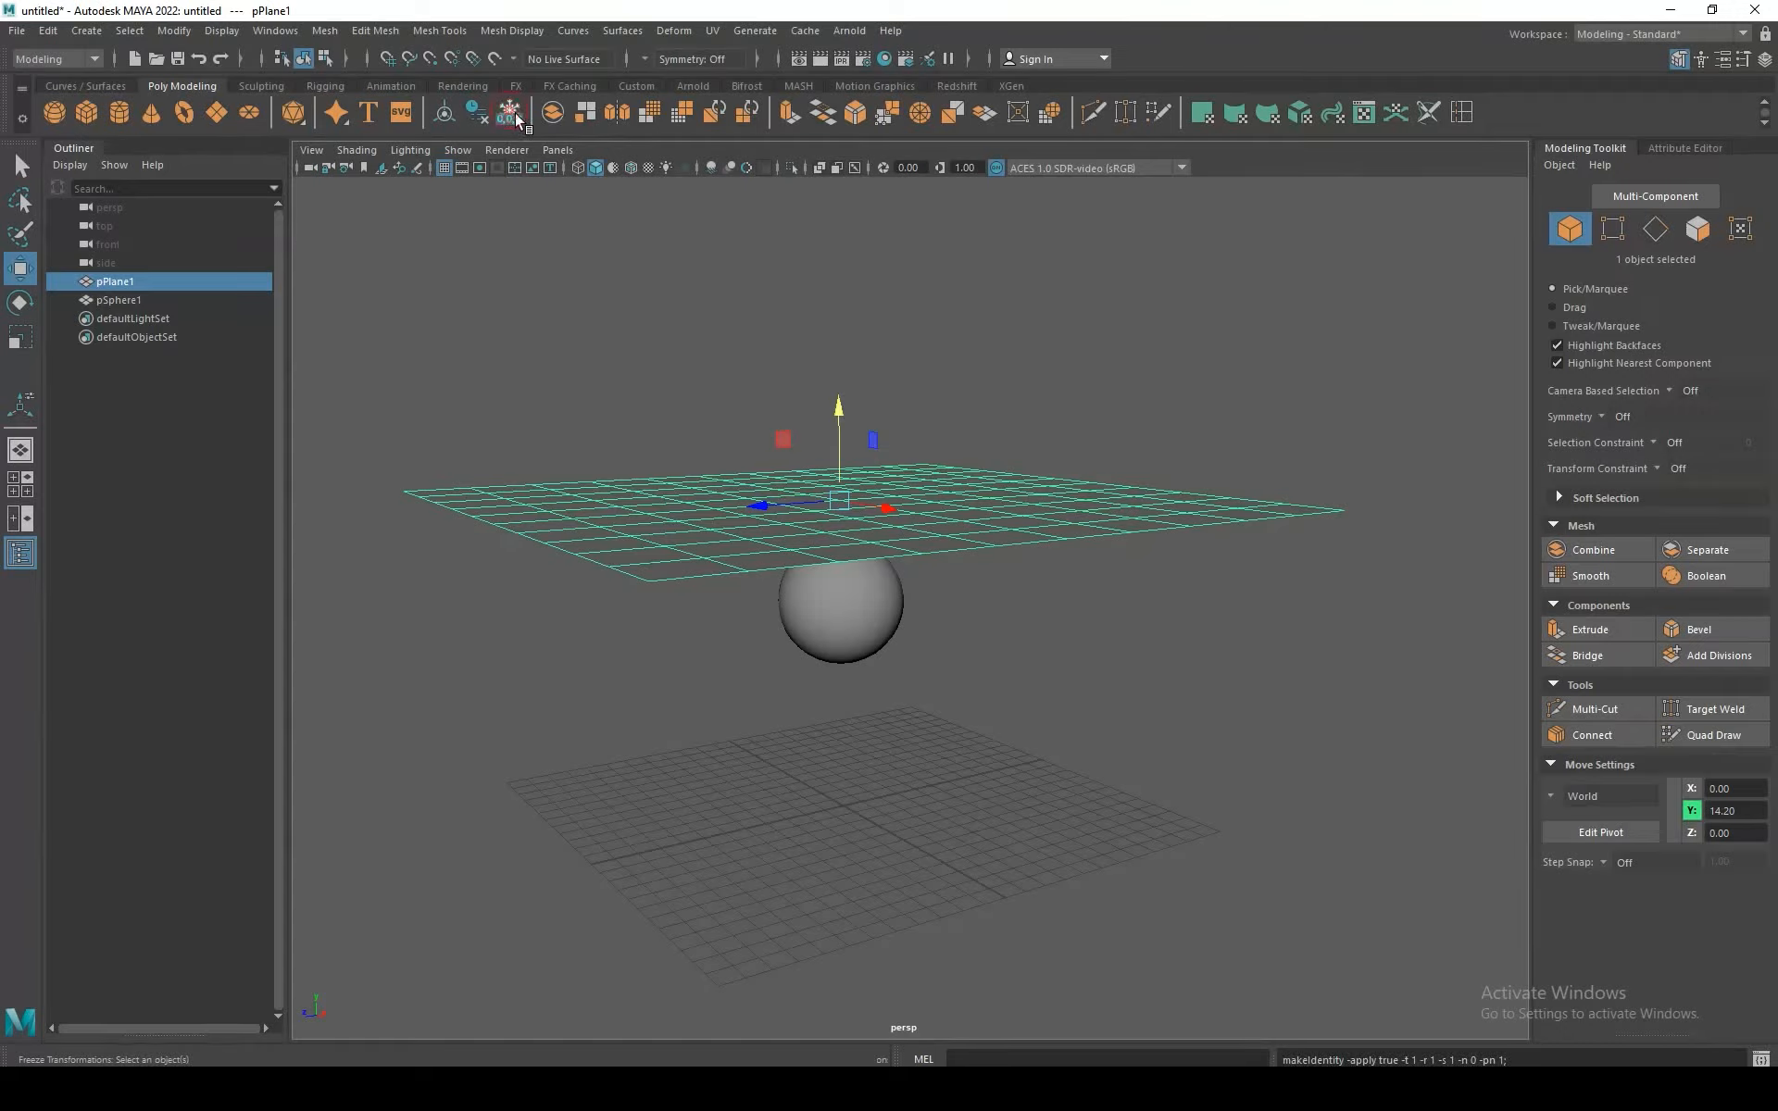
click(477, 109)
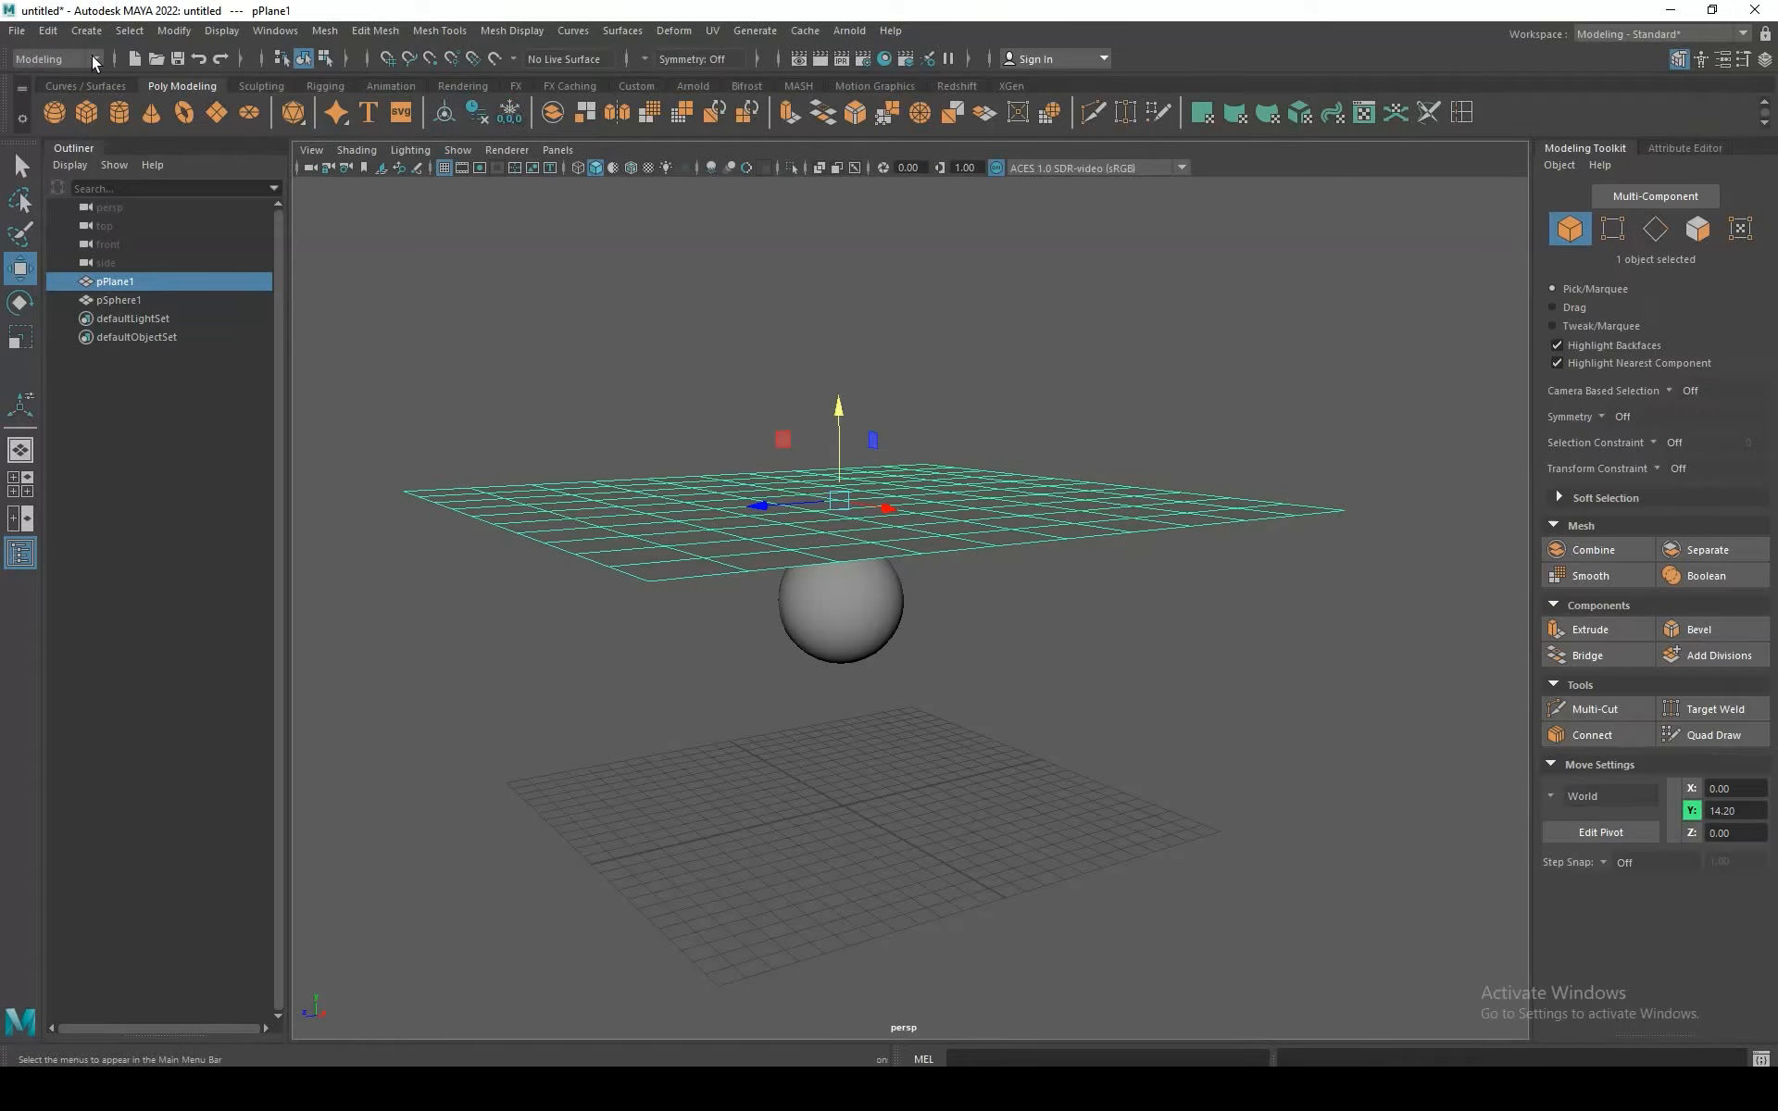
Step: Switch to the FX menu set and turn the plane into an nCloth object
click(94, 61)
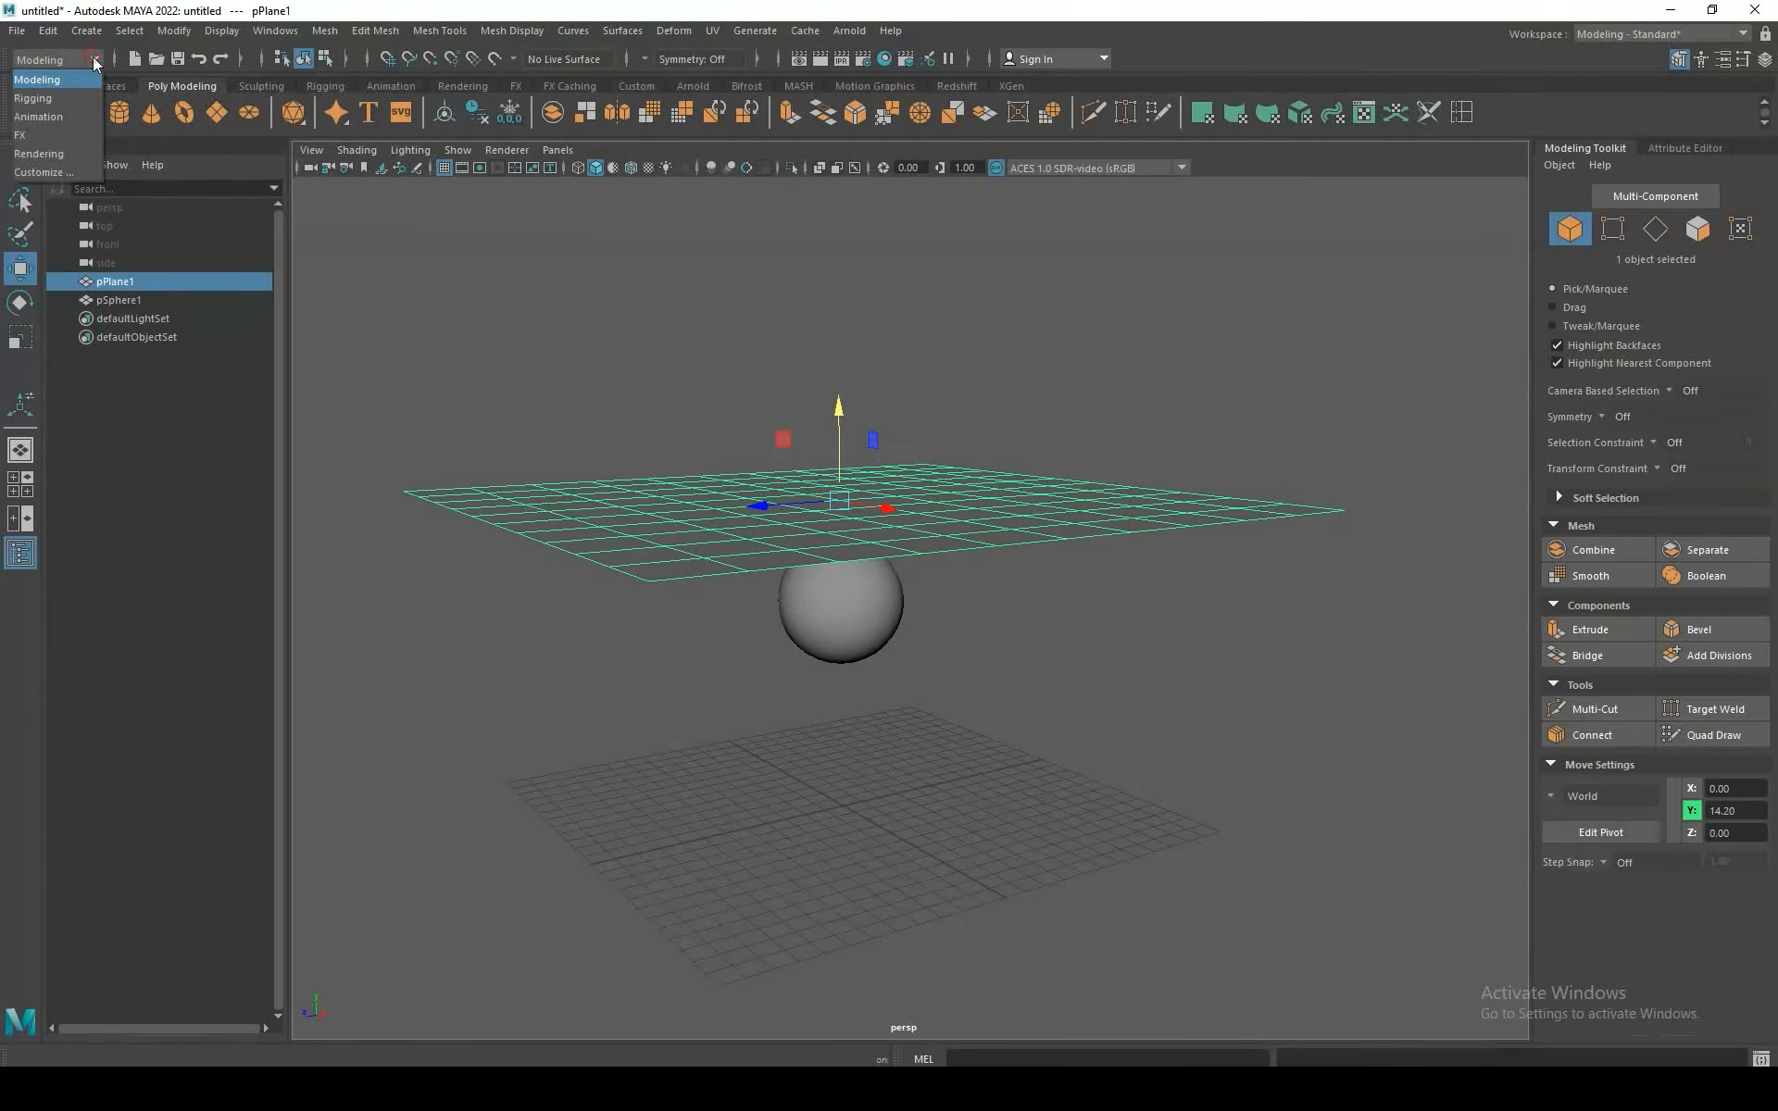
click(65, 135)
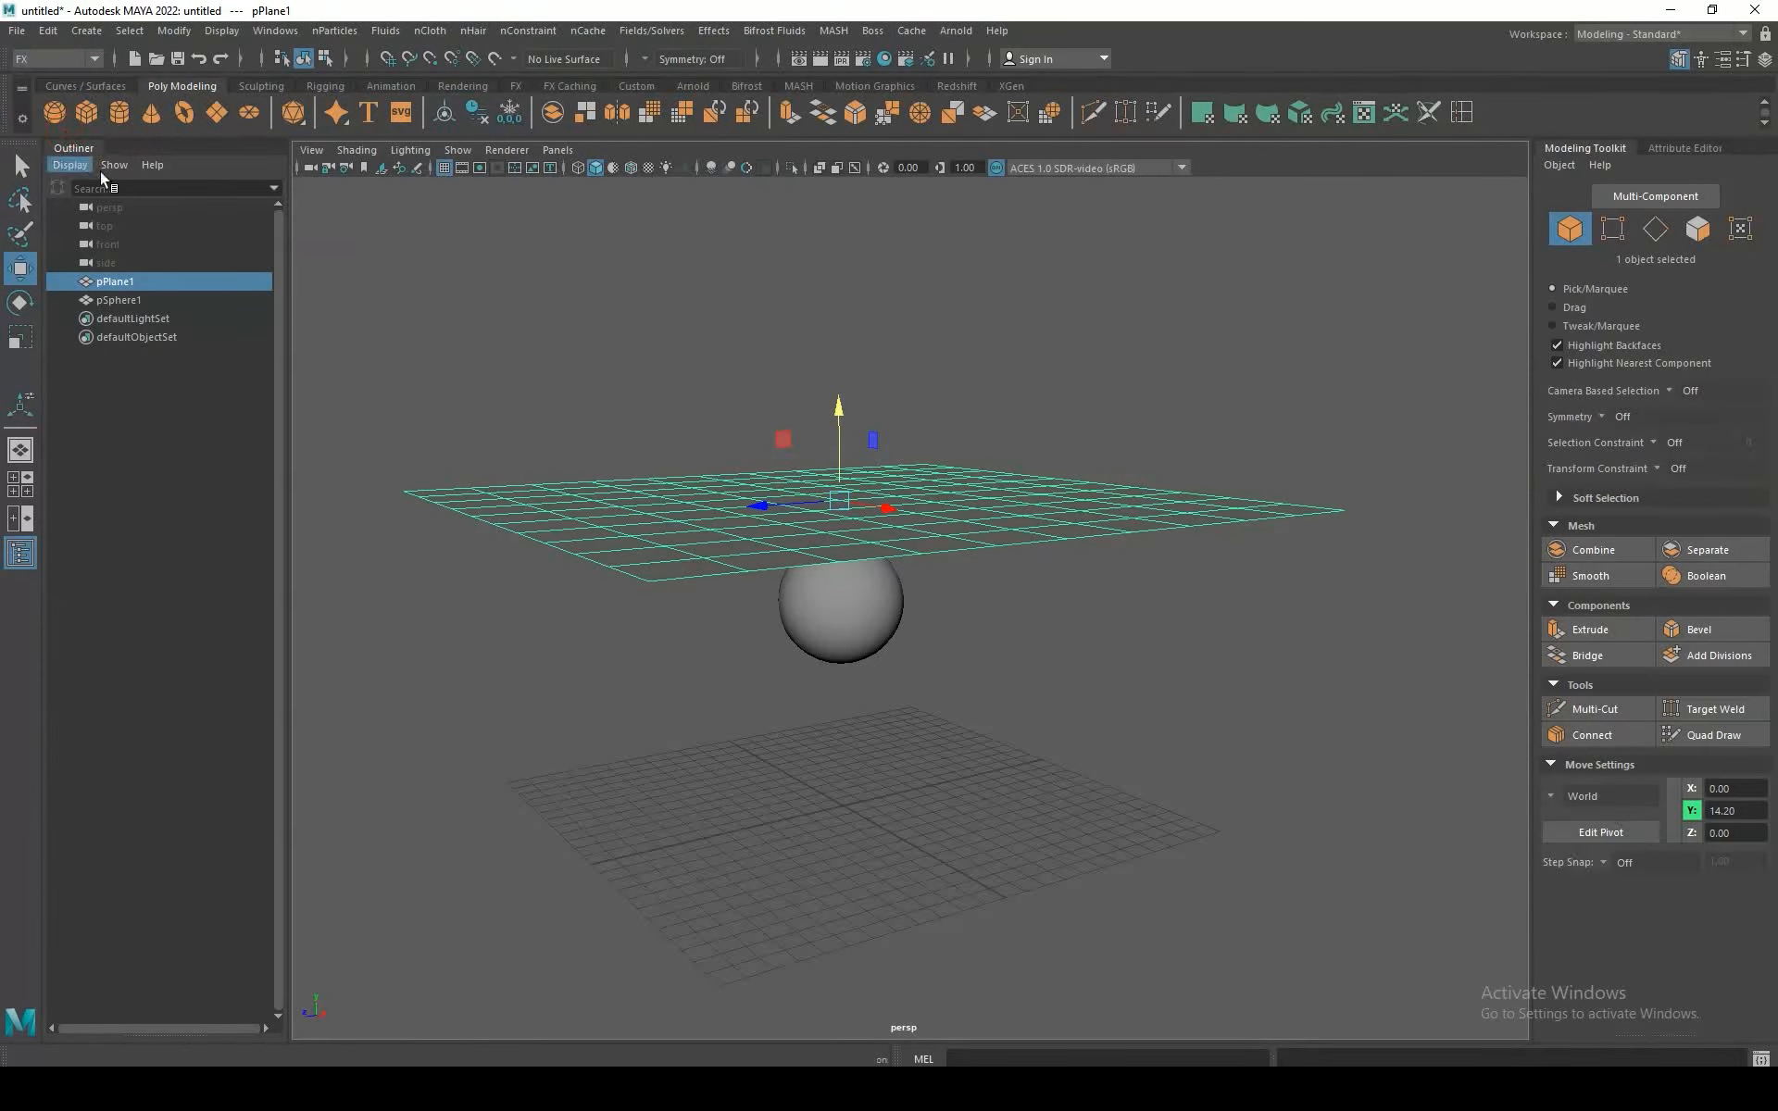
click(432, 34)
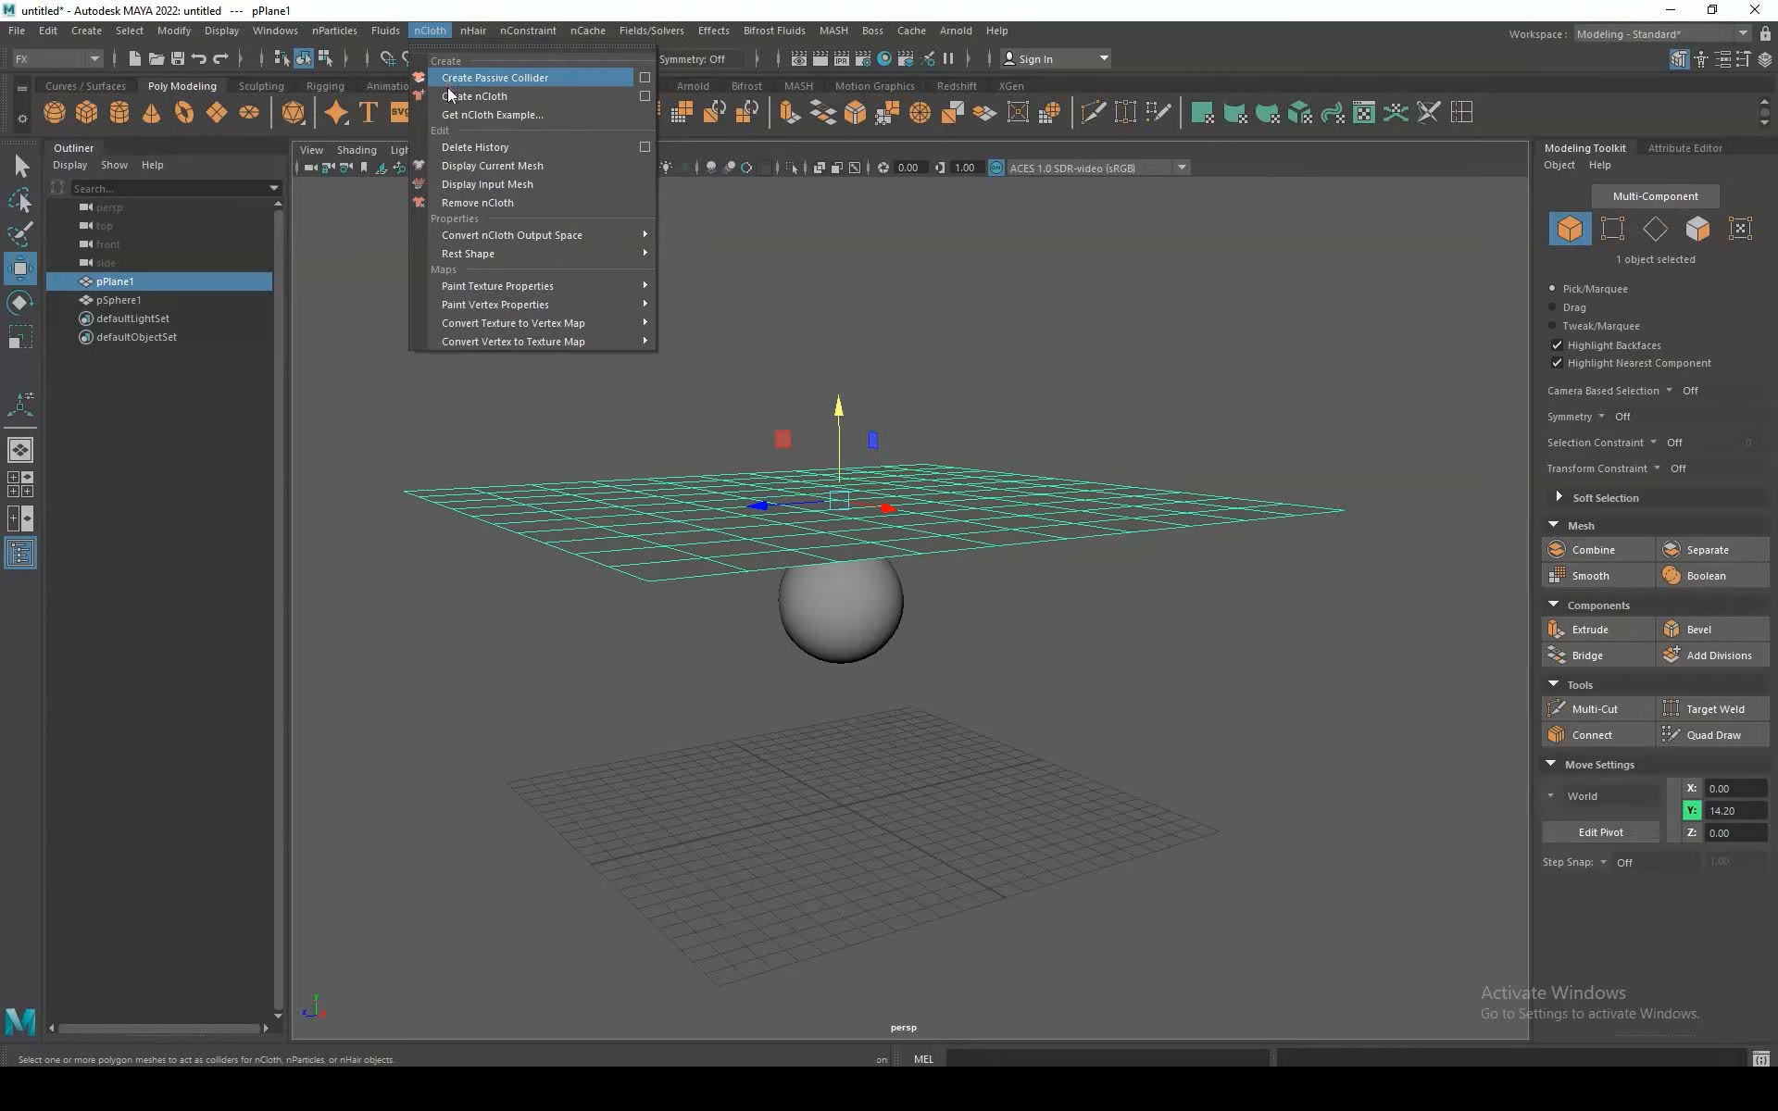
click(491, 99)
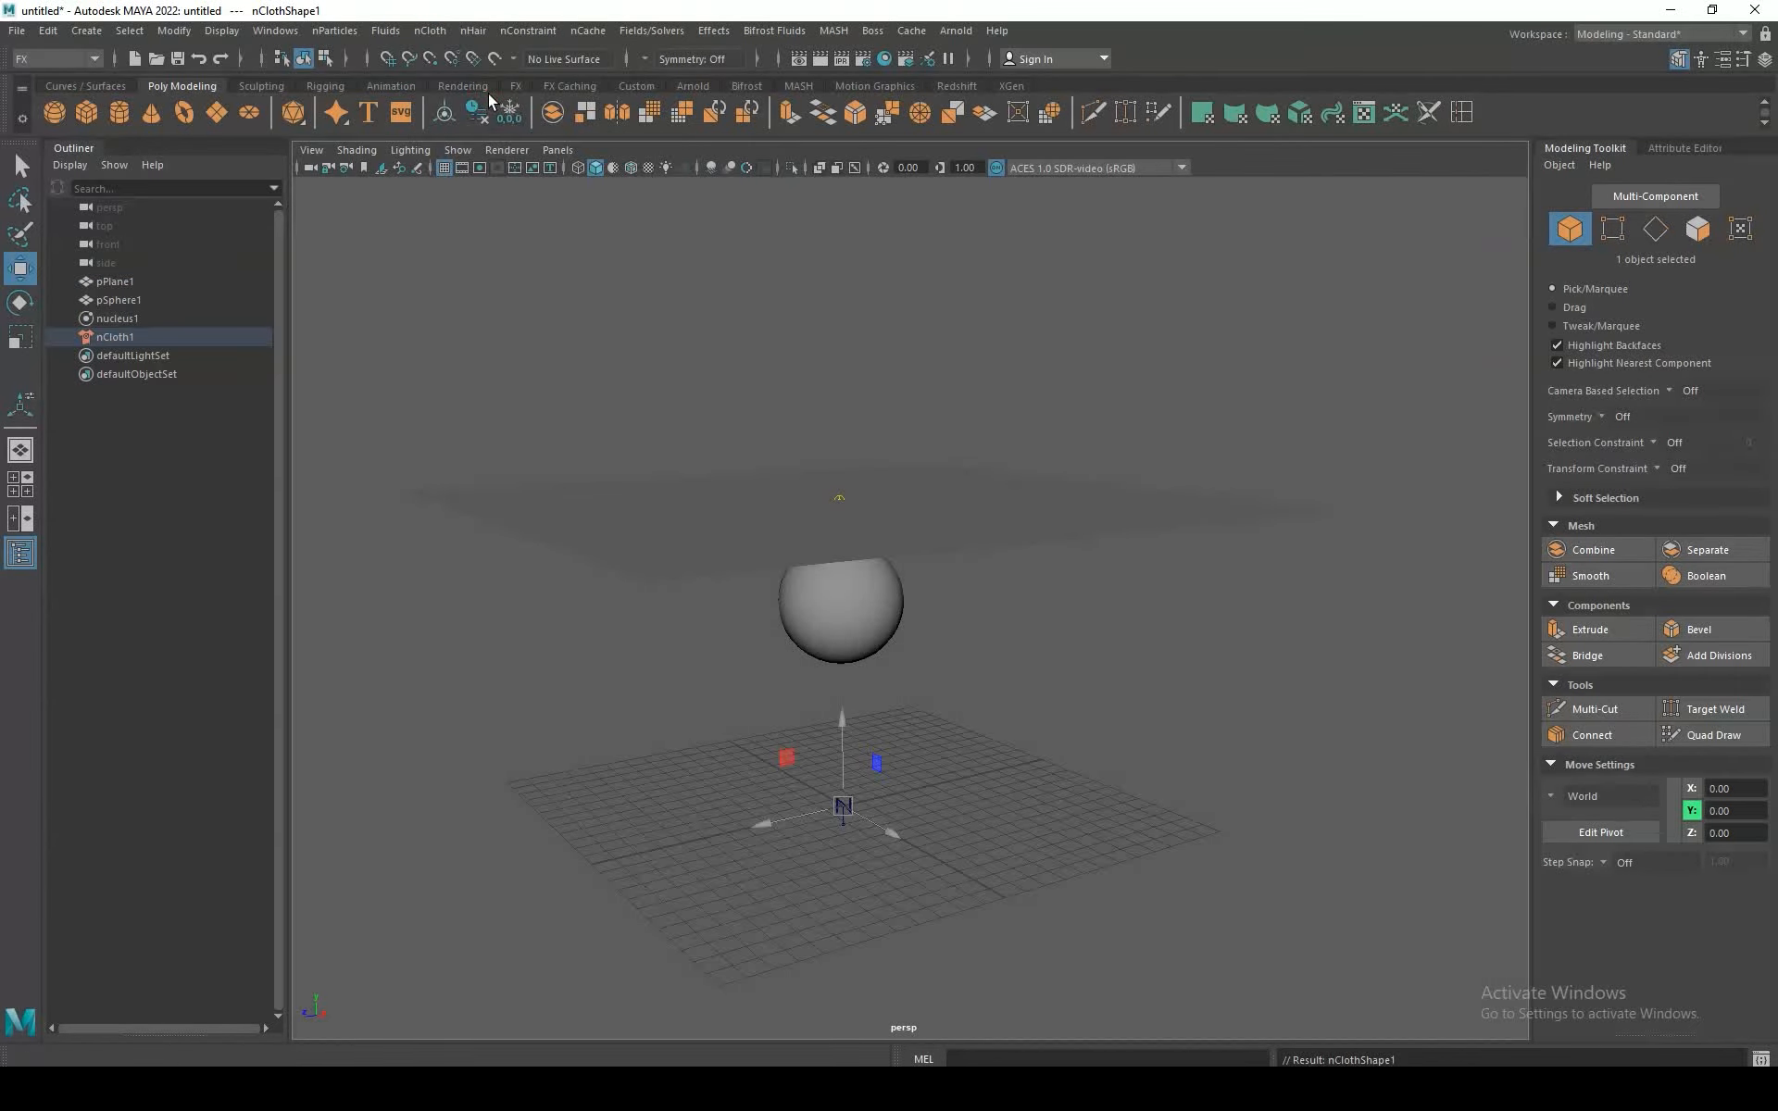
Step: Make the sphere a passive collider for the cloth simulation
click(865, 622)
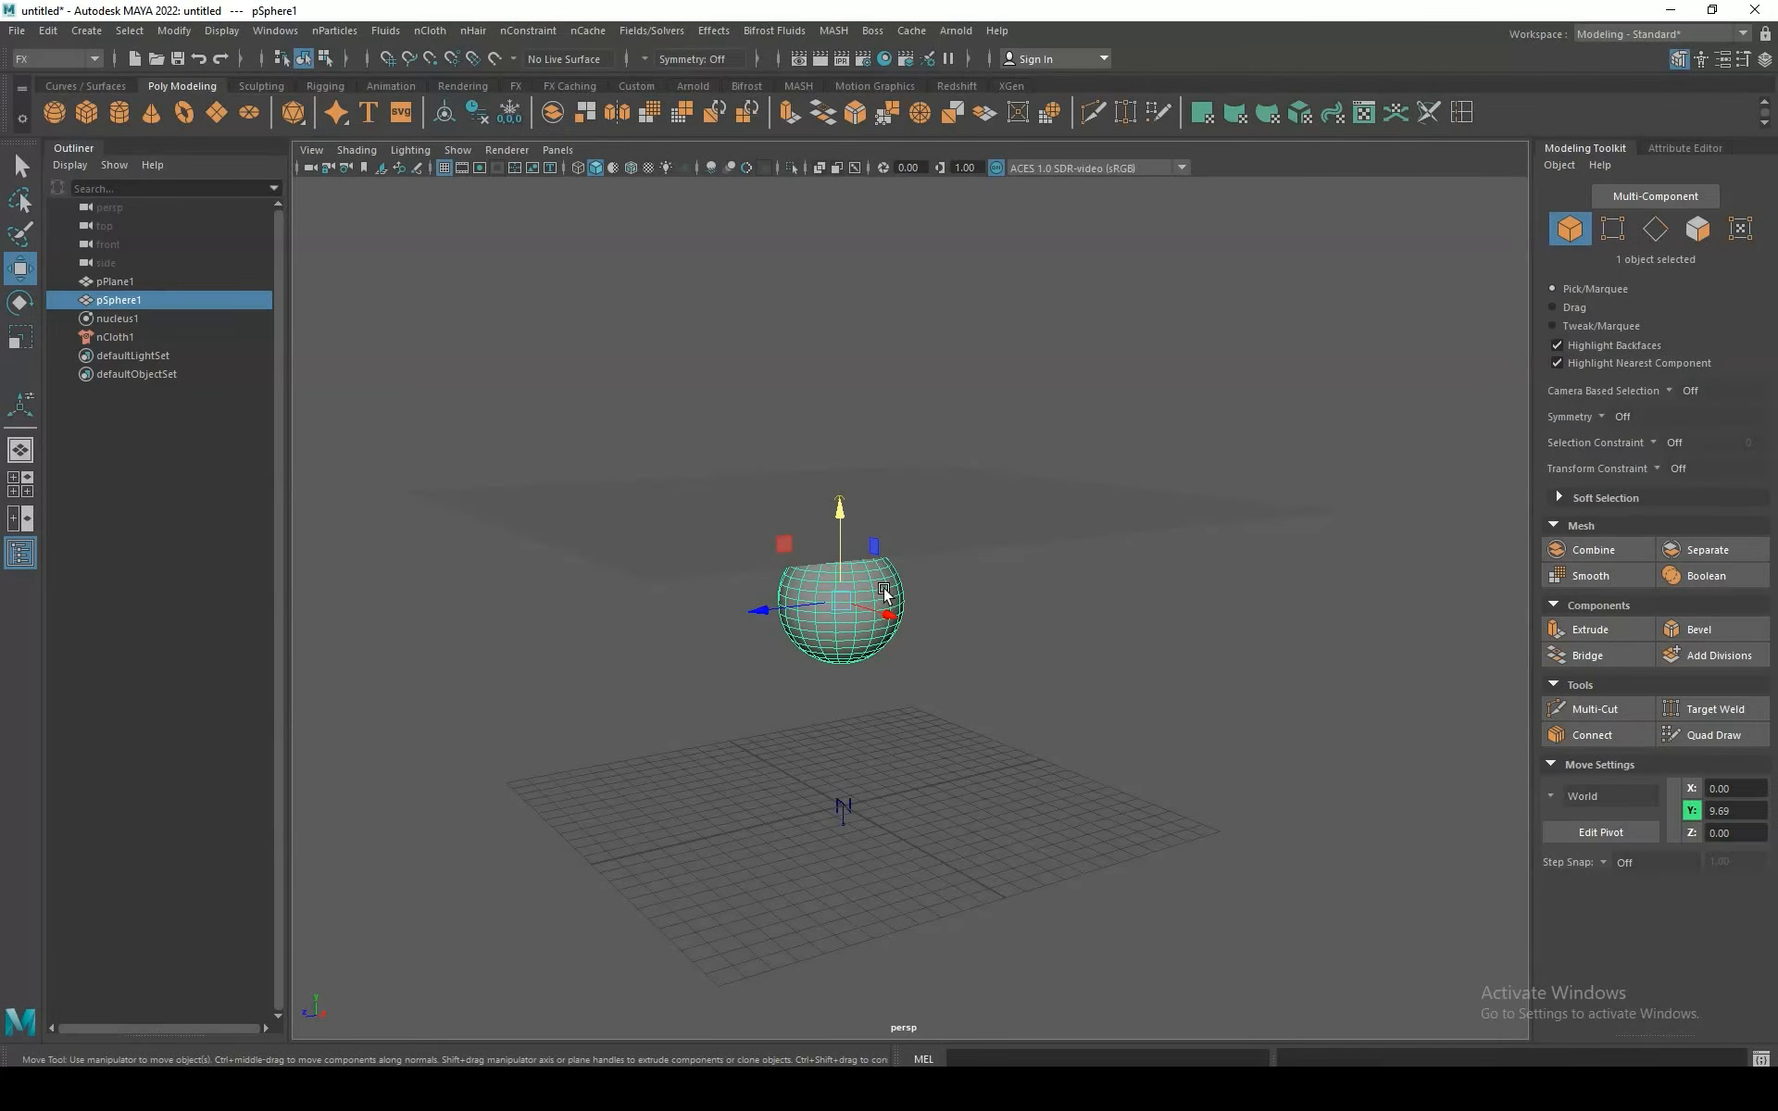
click(429, 33)
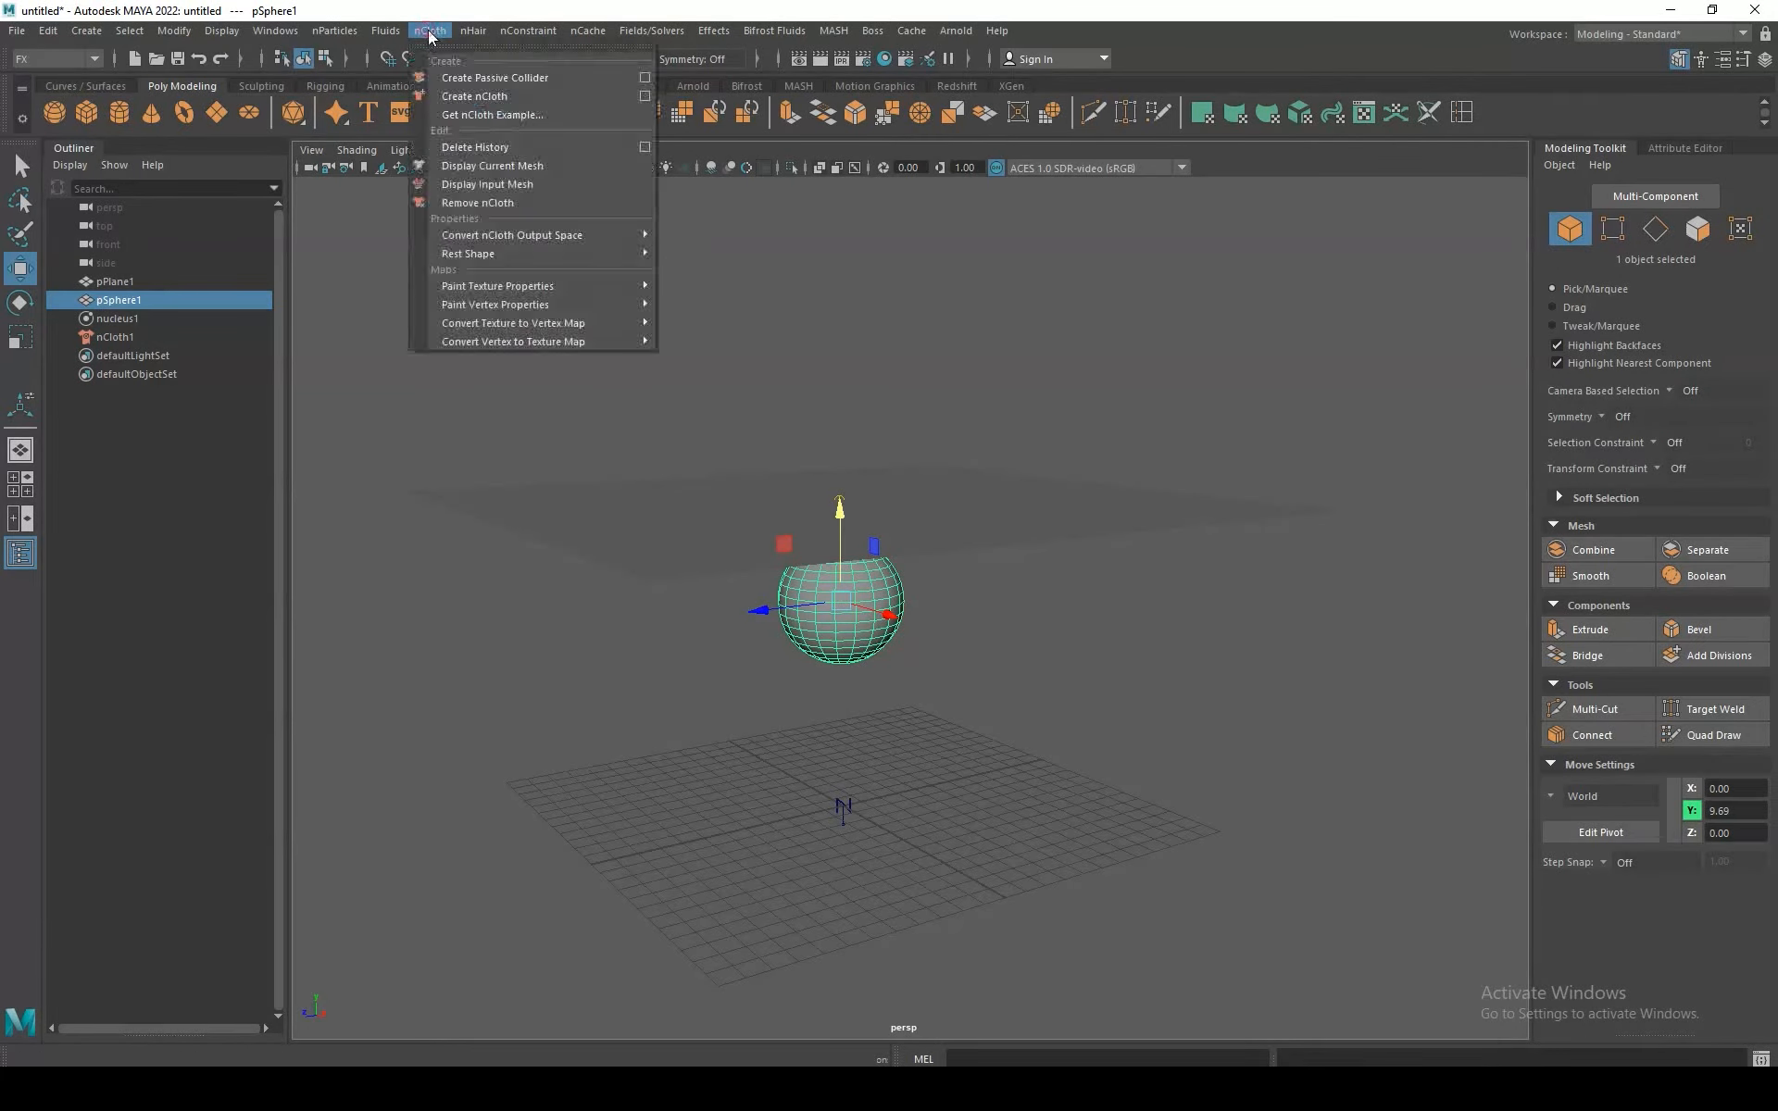
click(533, 82)
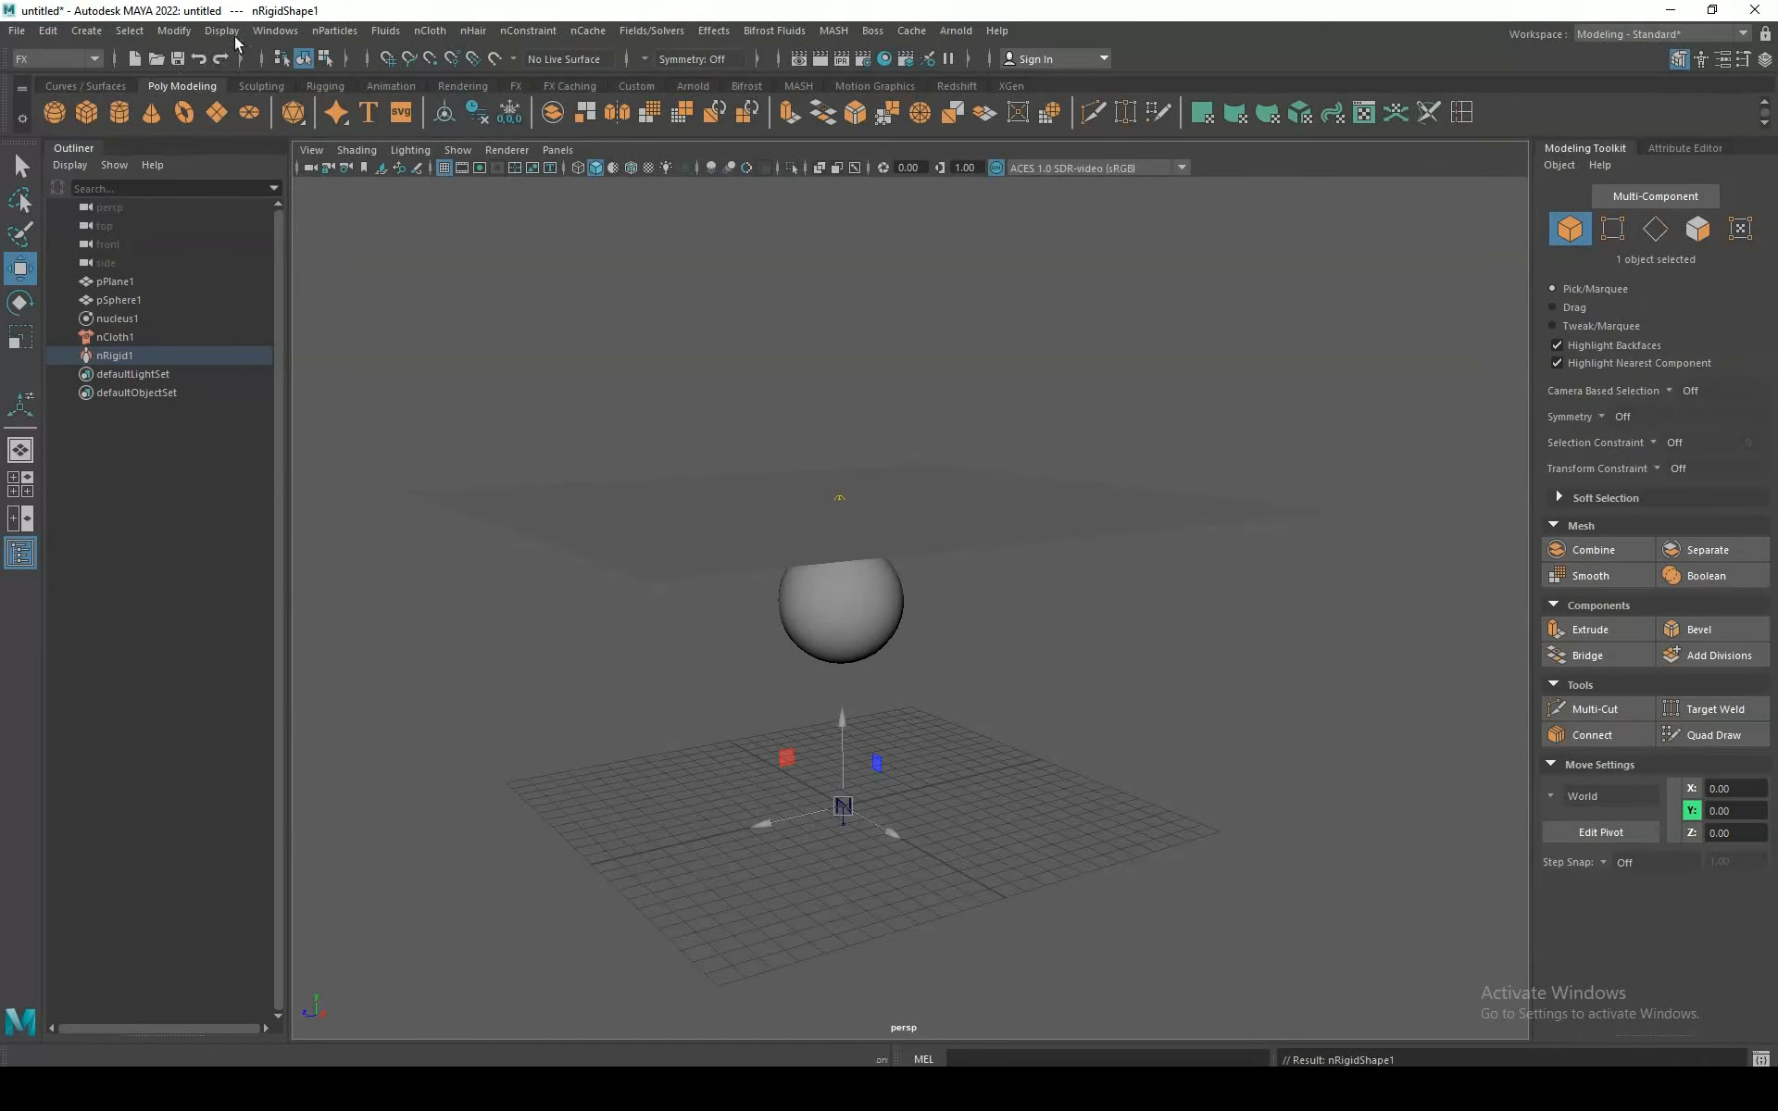
Step: Show the Time Slider and the Range Slider in the interface
click(264, 33)
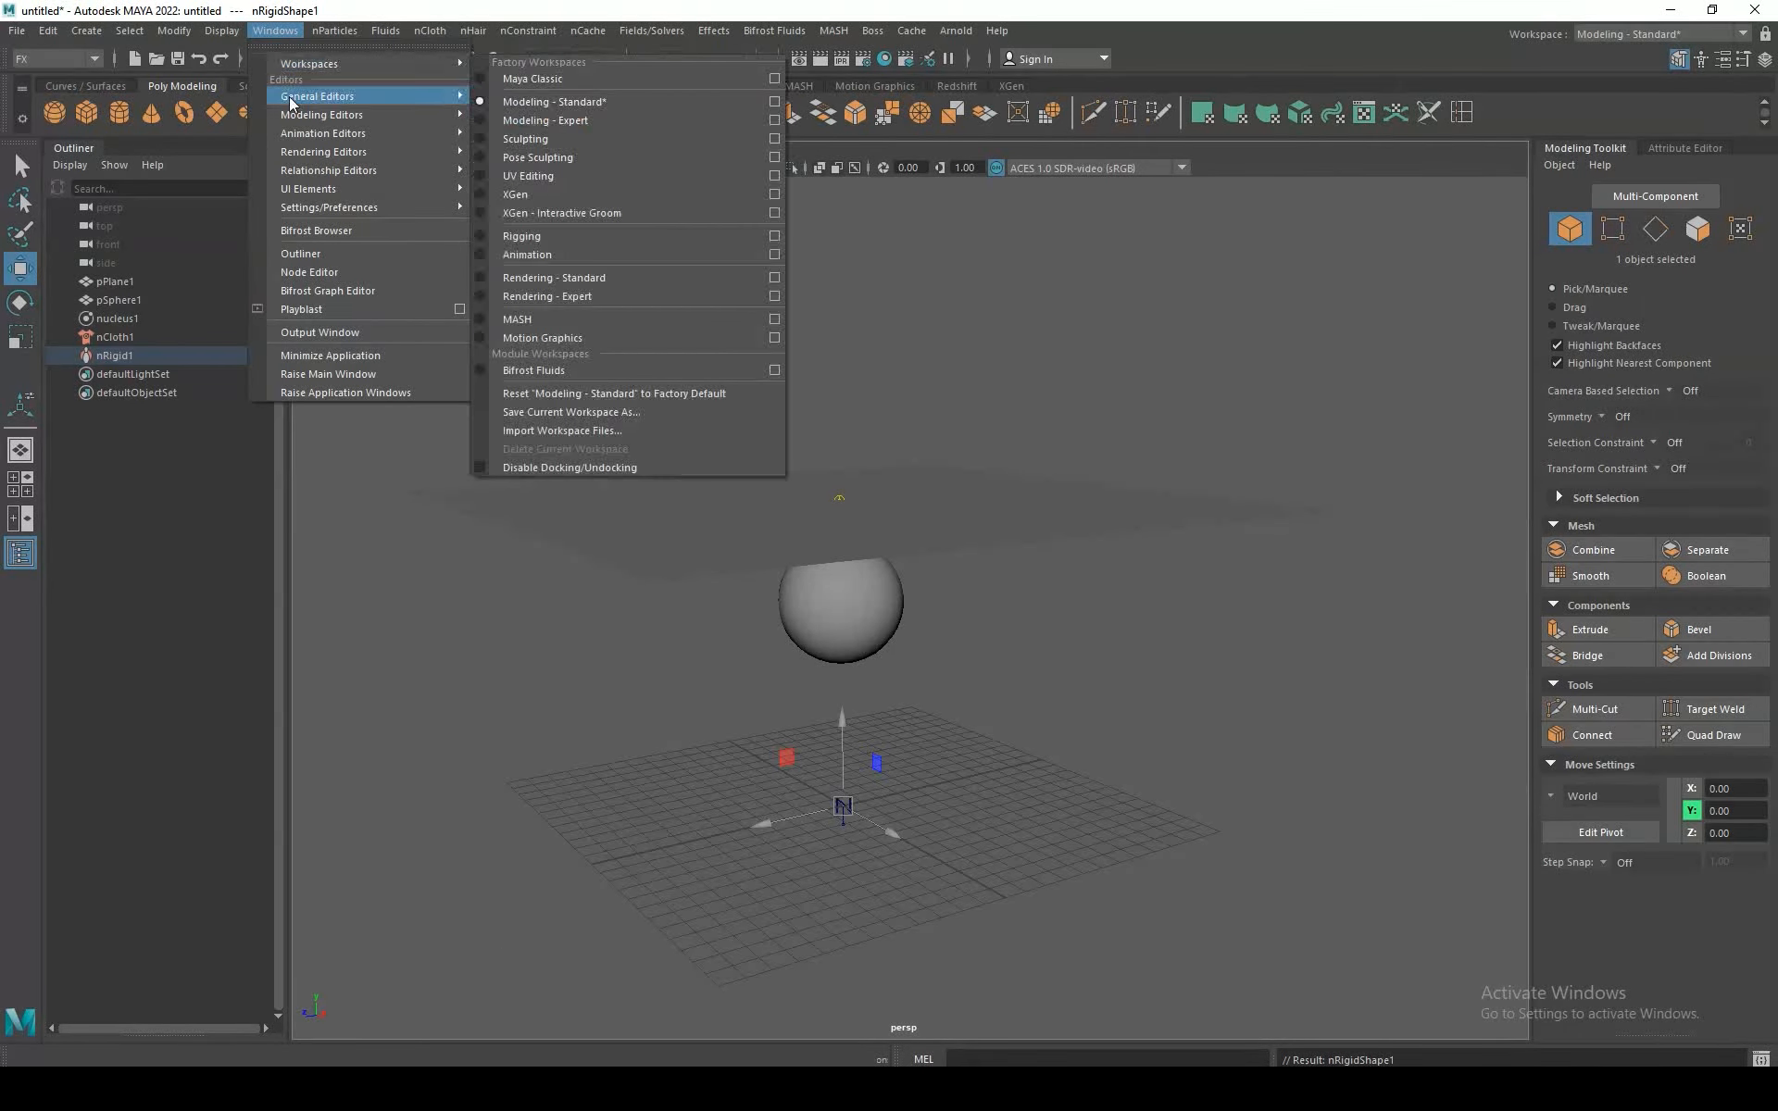
mouse_move(302, 195)
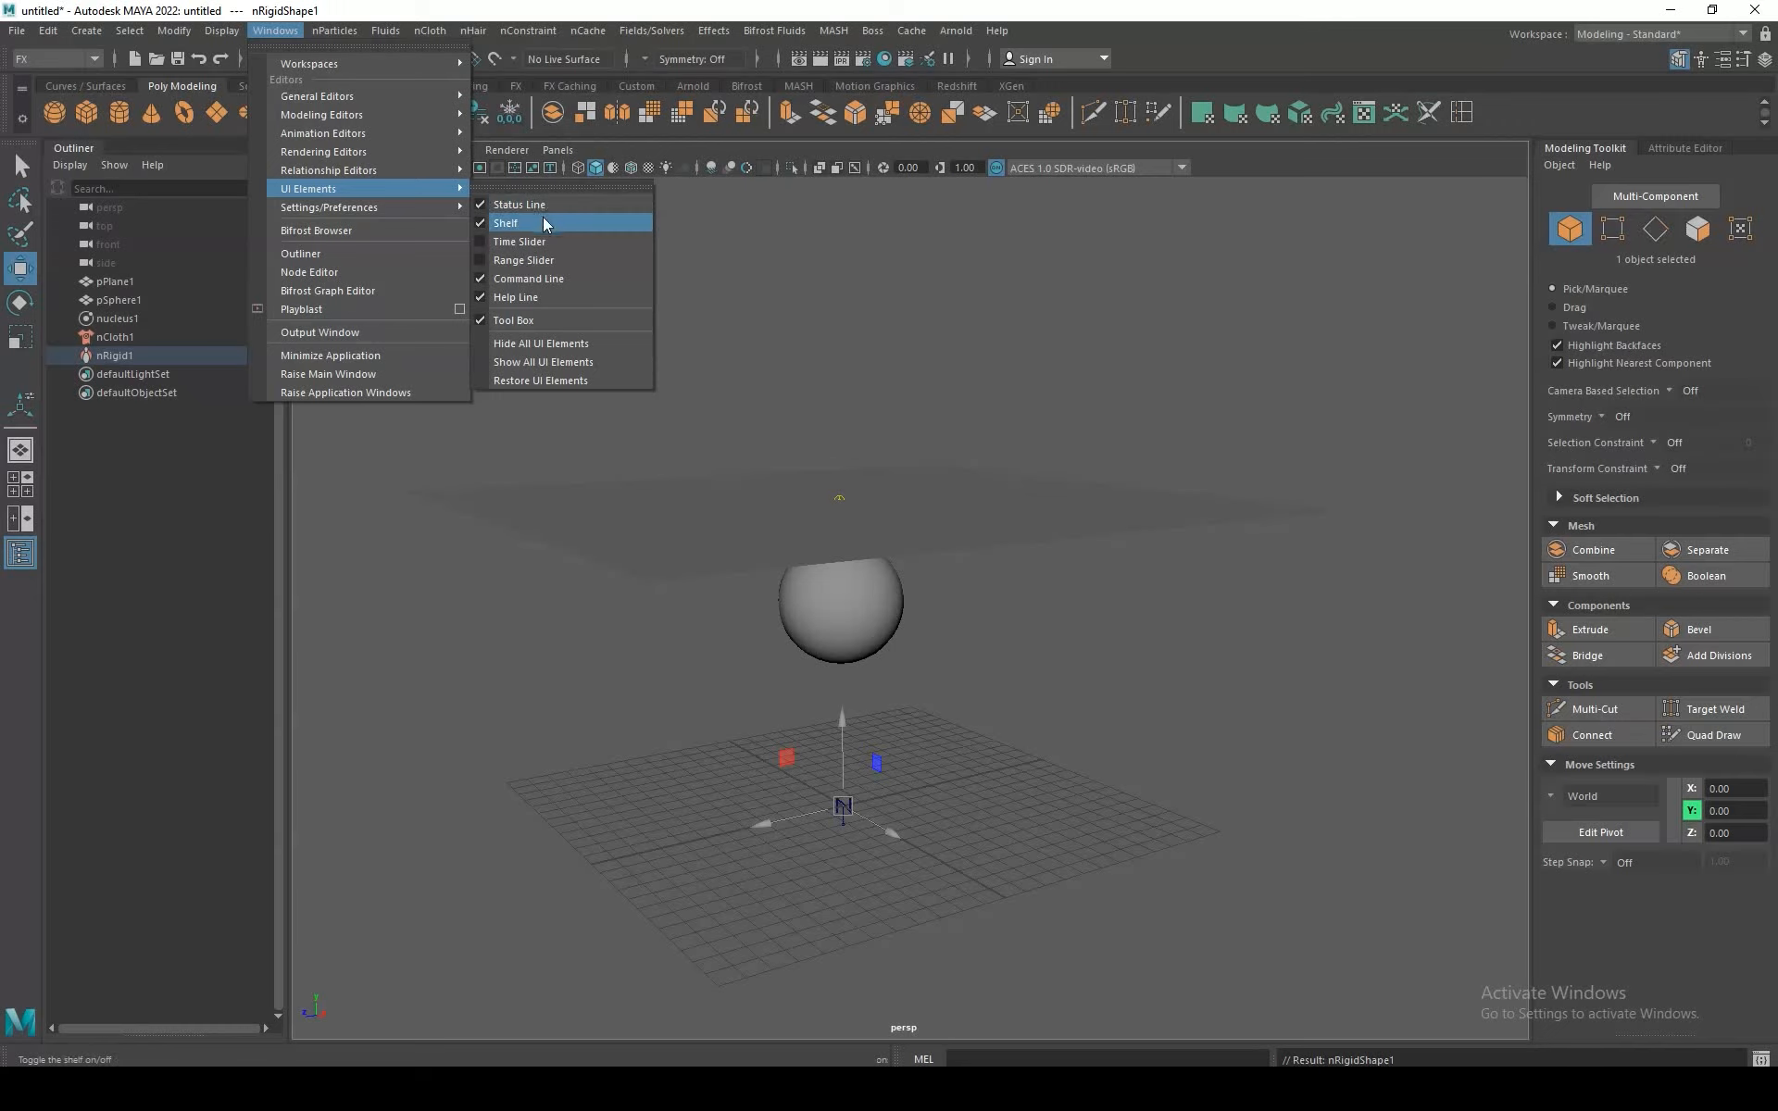
click(488, 241)
click(275, 30)
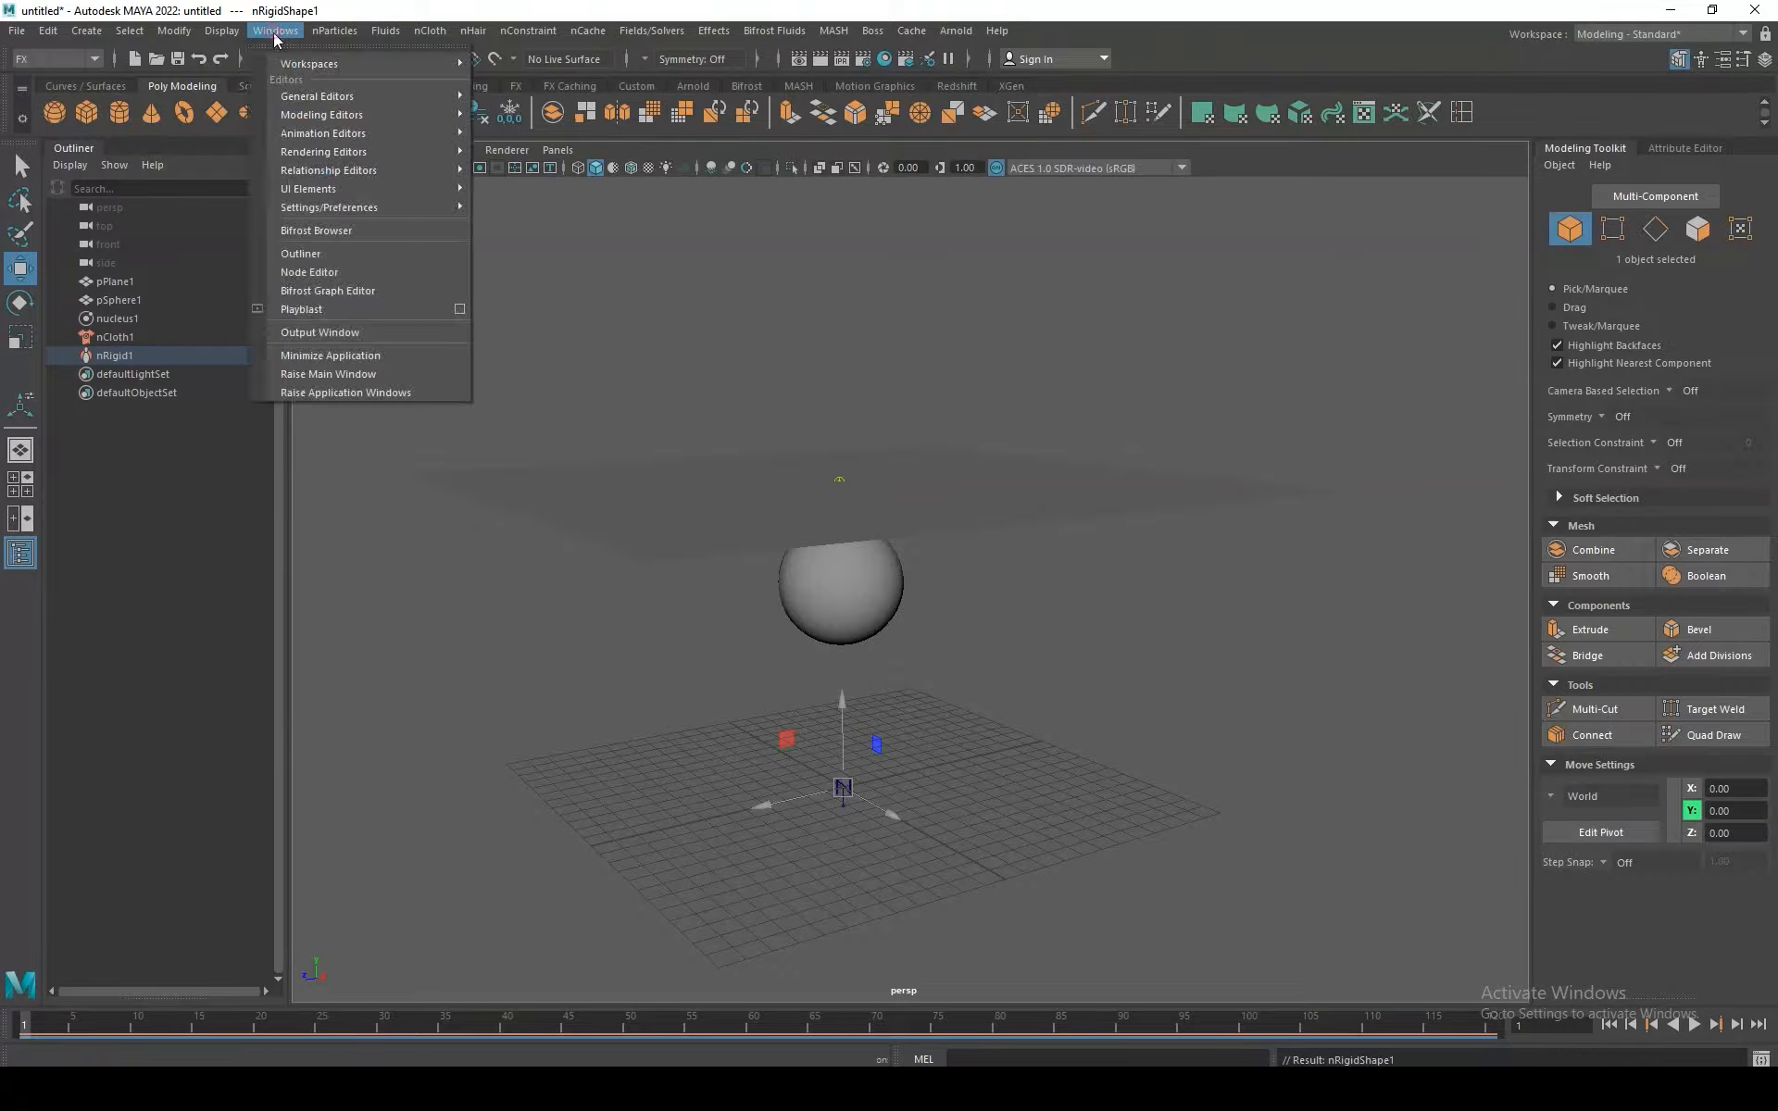
mouse_move(389, 191)
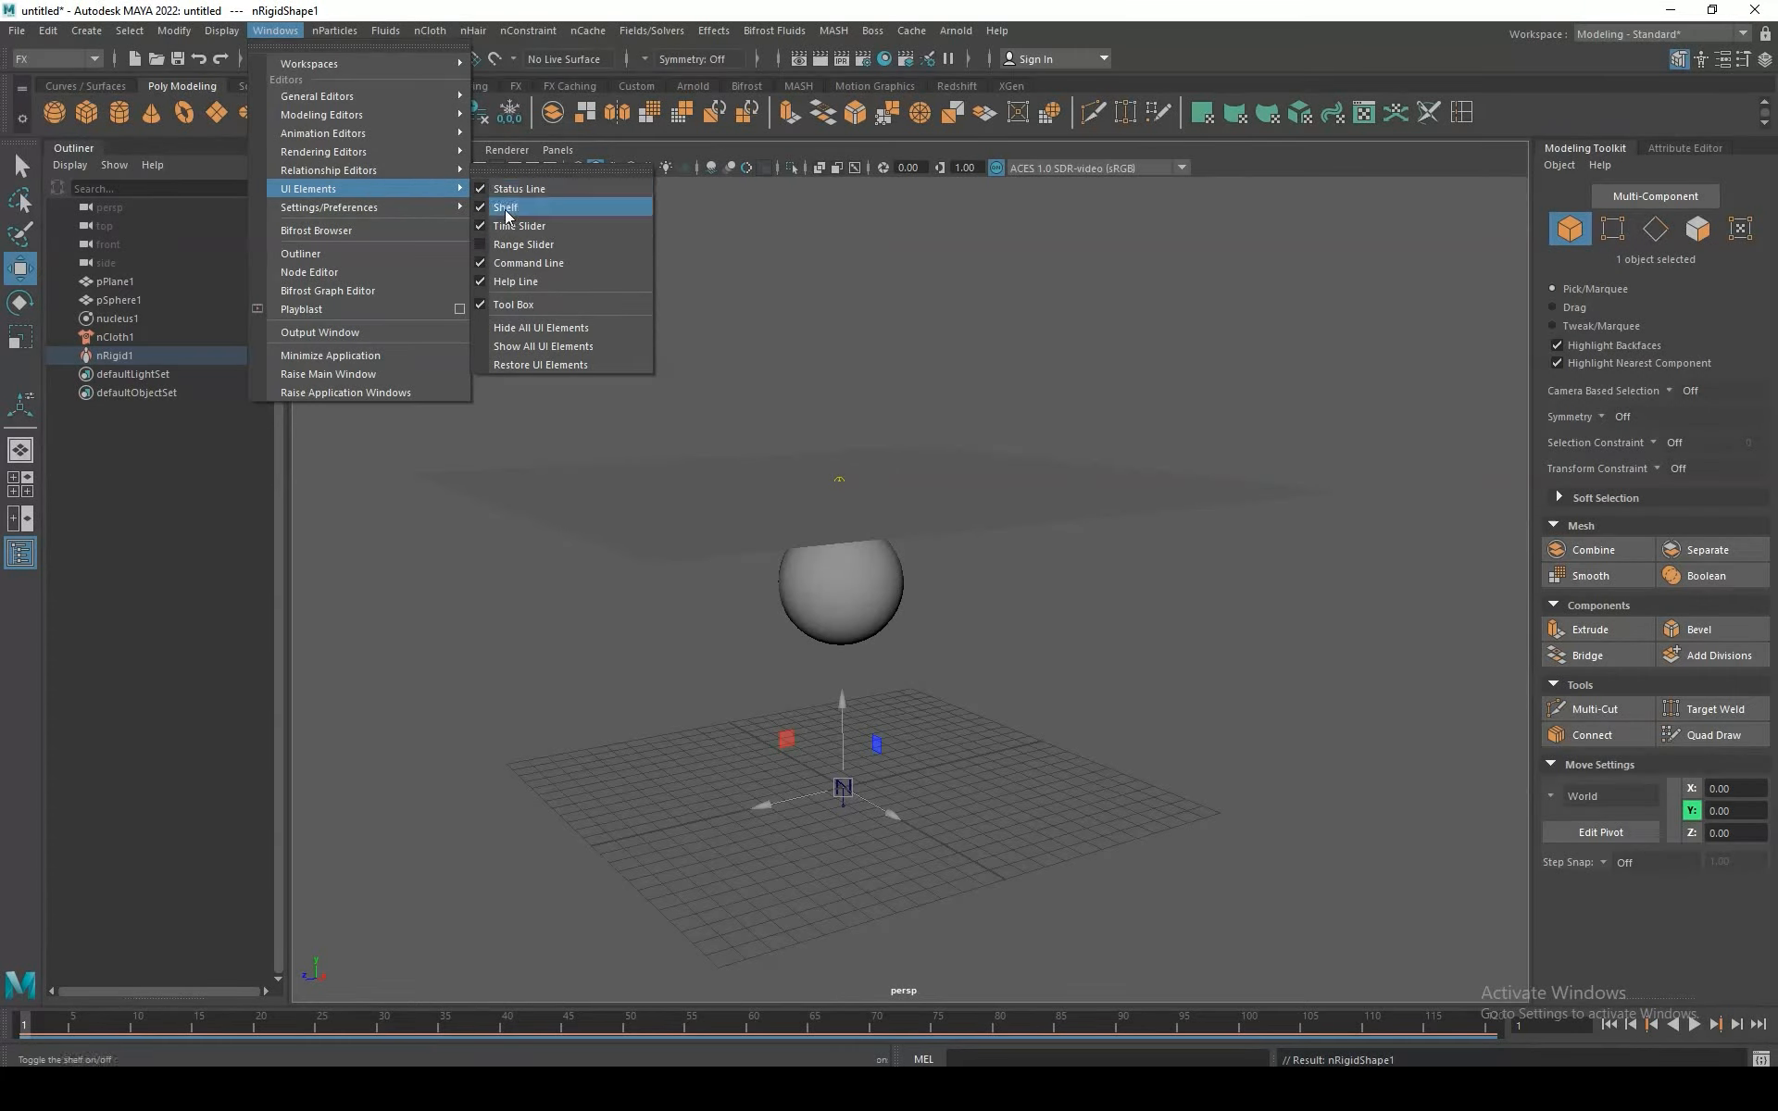
click(476, 245)
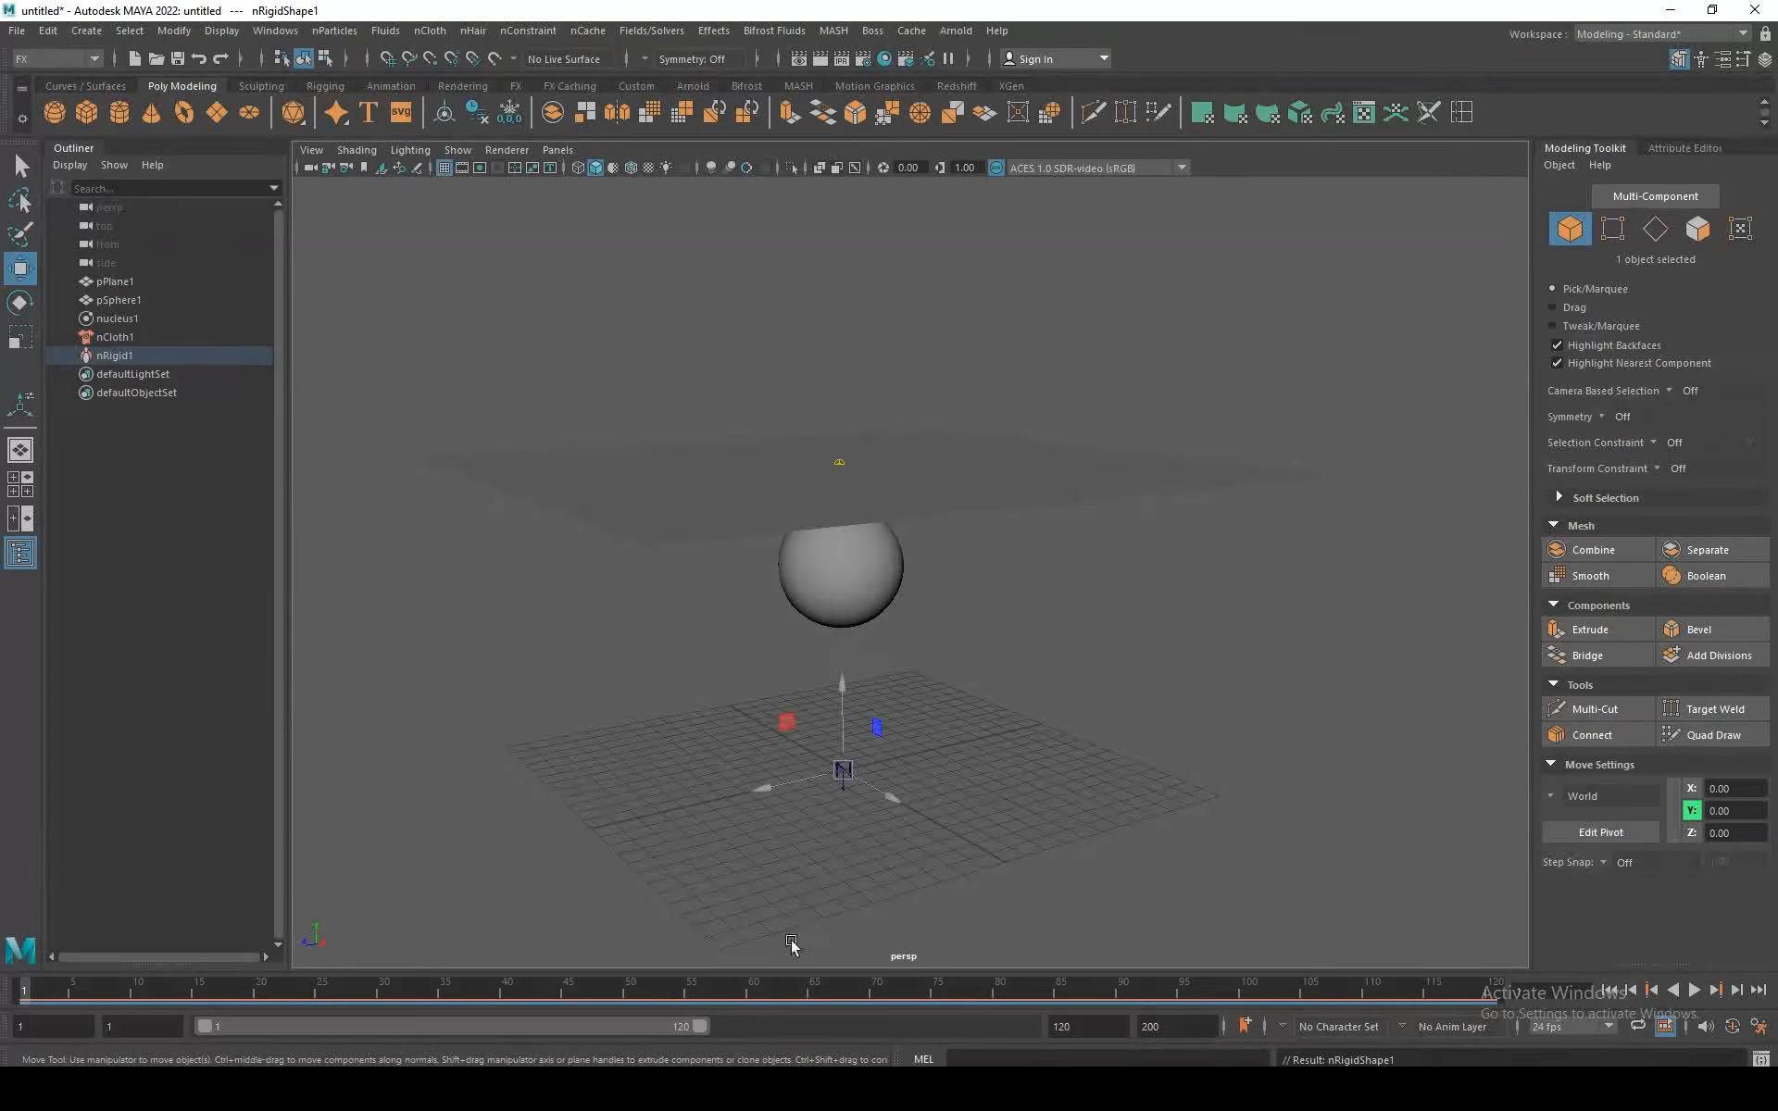
Step: Set both the playback end and the animation end of the timeline to frame 70
click(703, 1026)
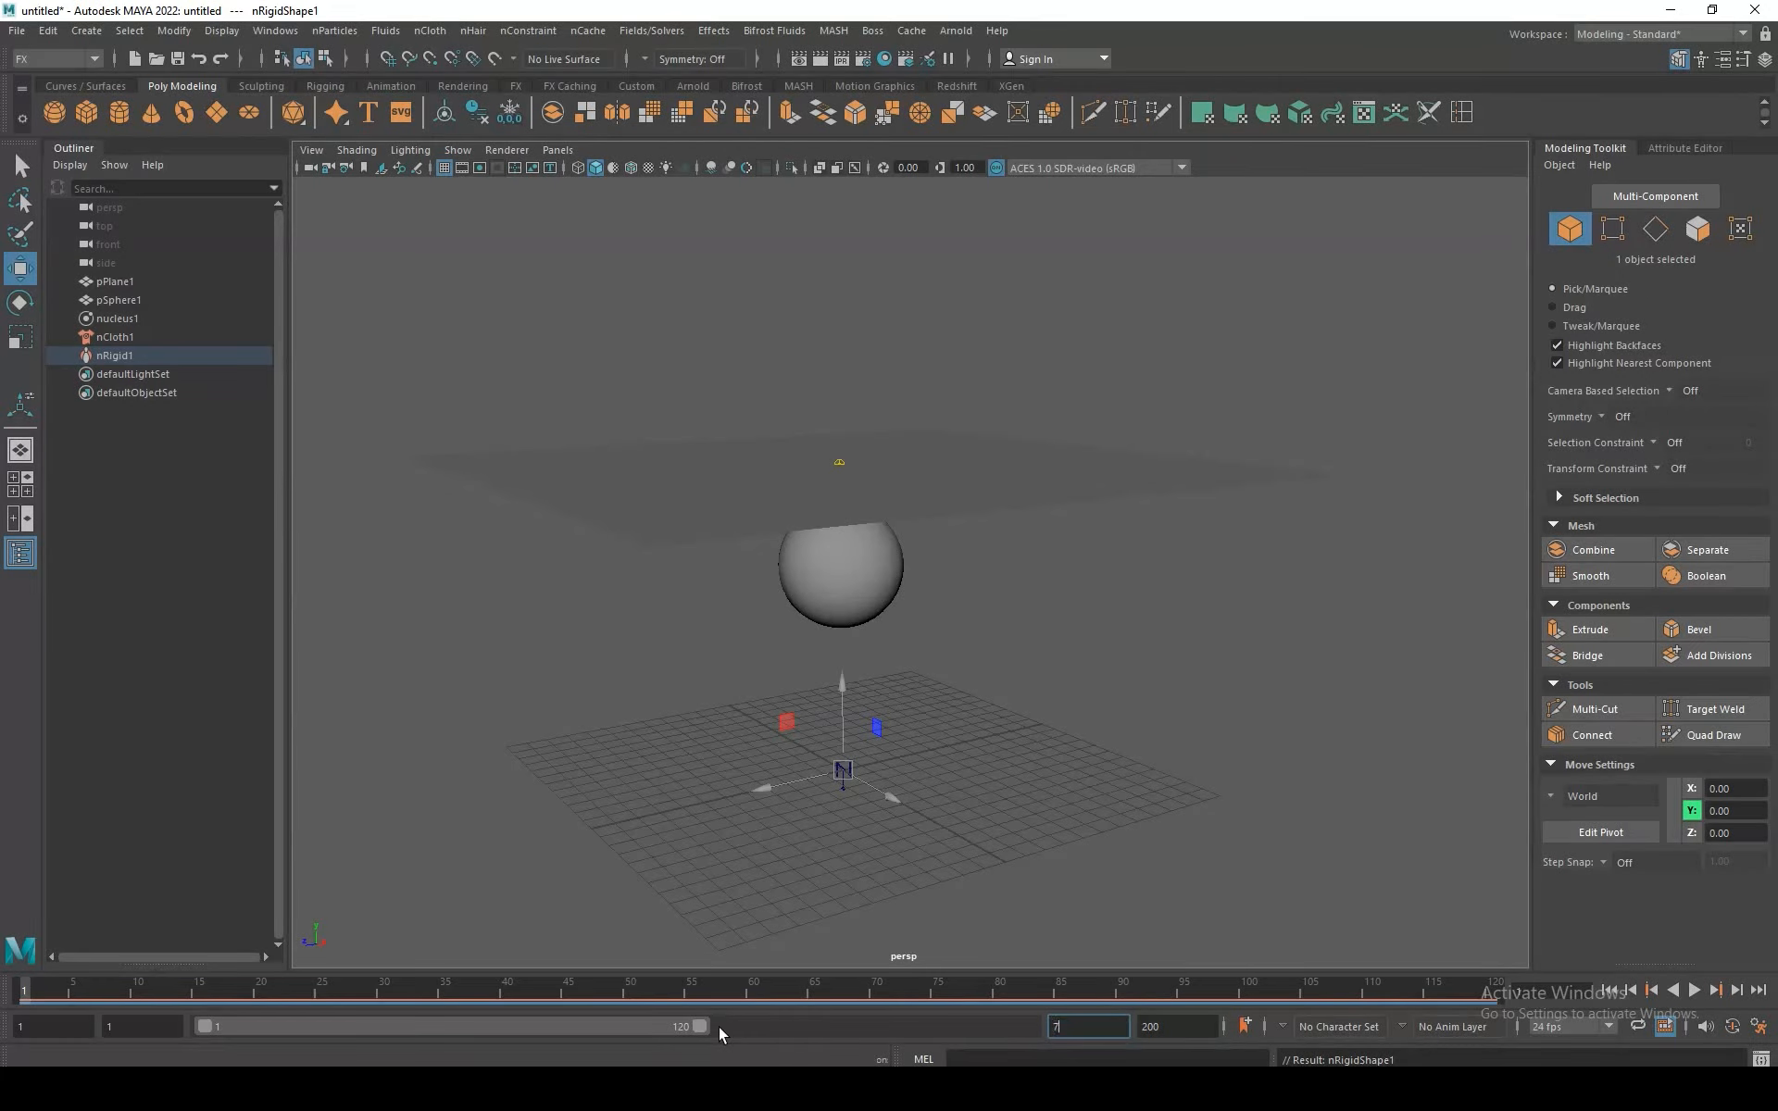
key(Return)
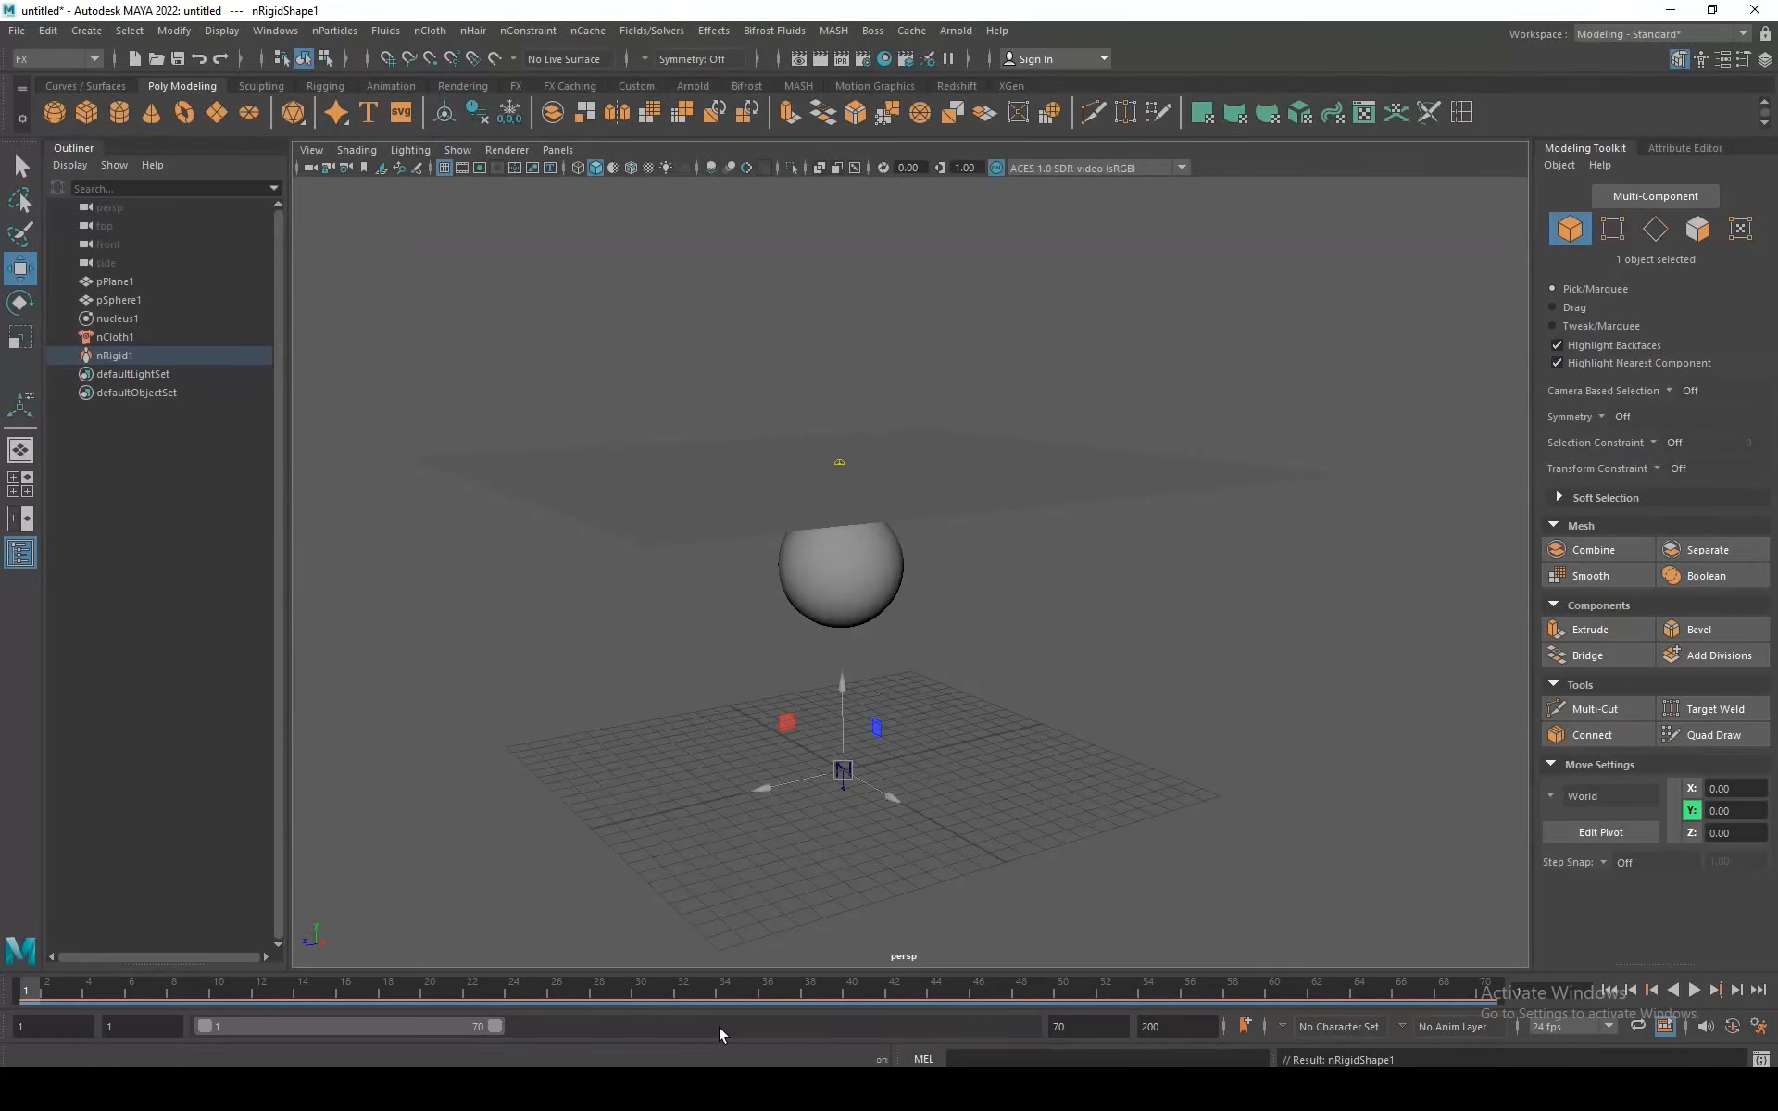
key(Tab)
text(70)
key(Return)
Step: Scrub the simulation to frame 48 and examine from several angles how the cloth plane drapes over the sphere
alt+drag(1065, 588, 1115, 646)
click(968, 530)
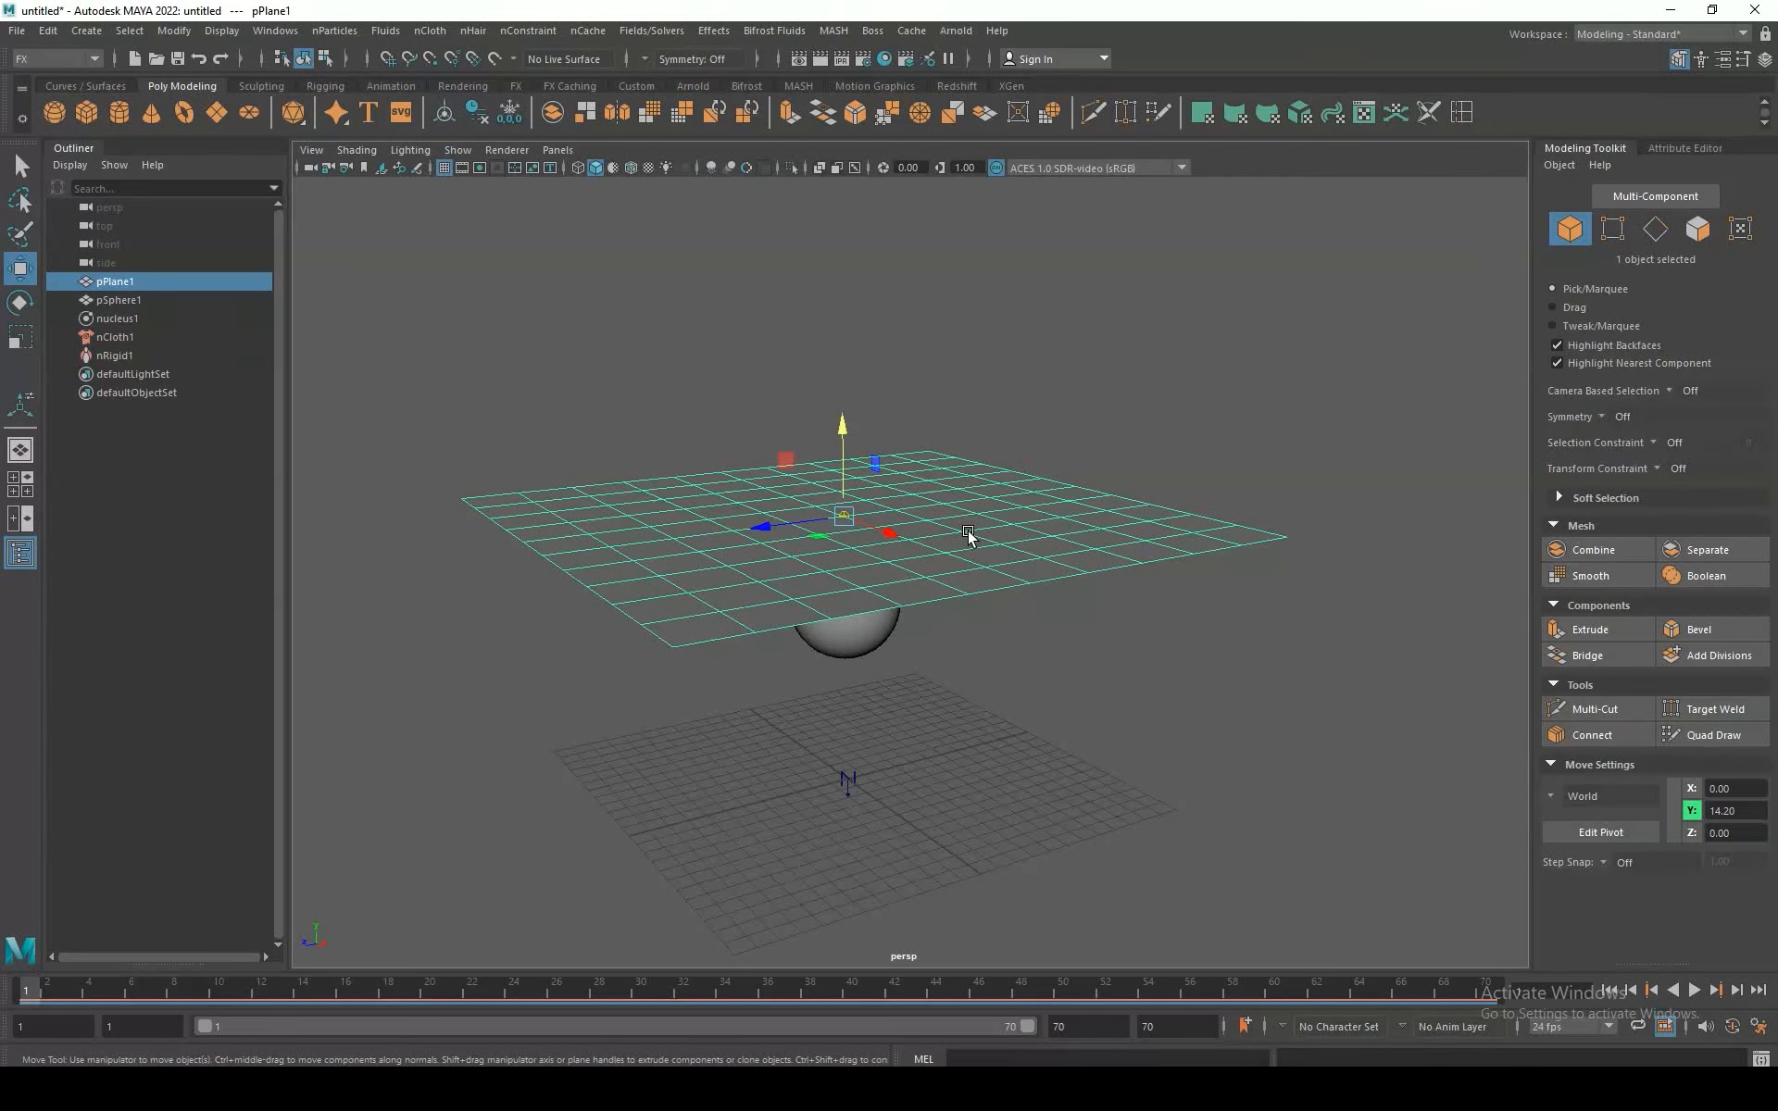
drag(45, 993, 1021, 989)
click(1139, 641)
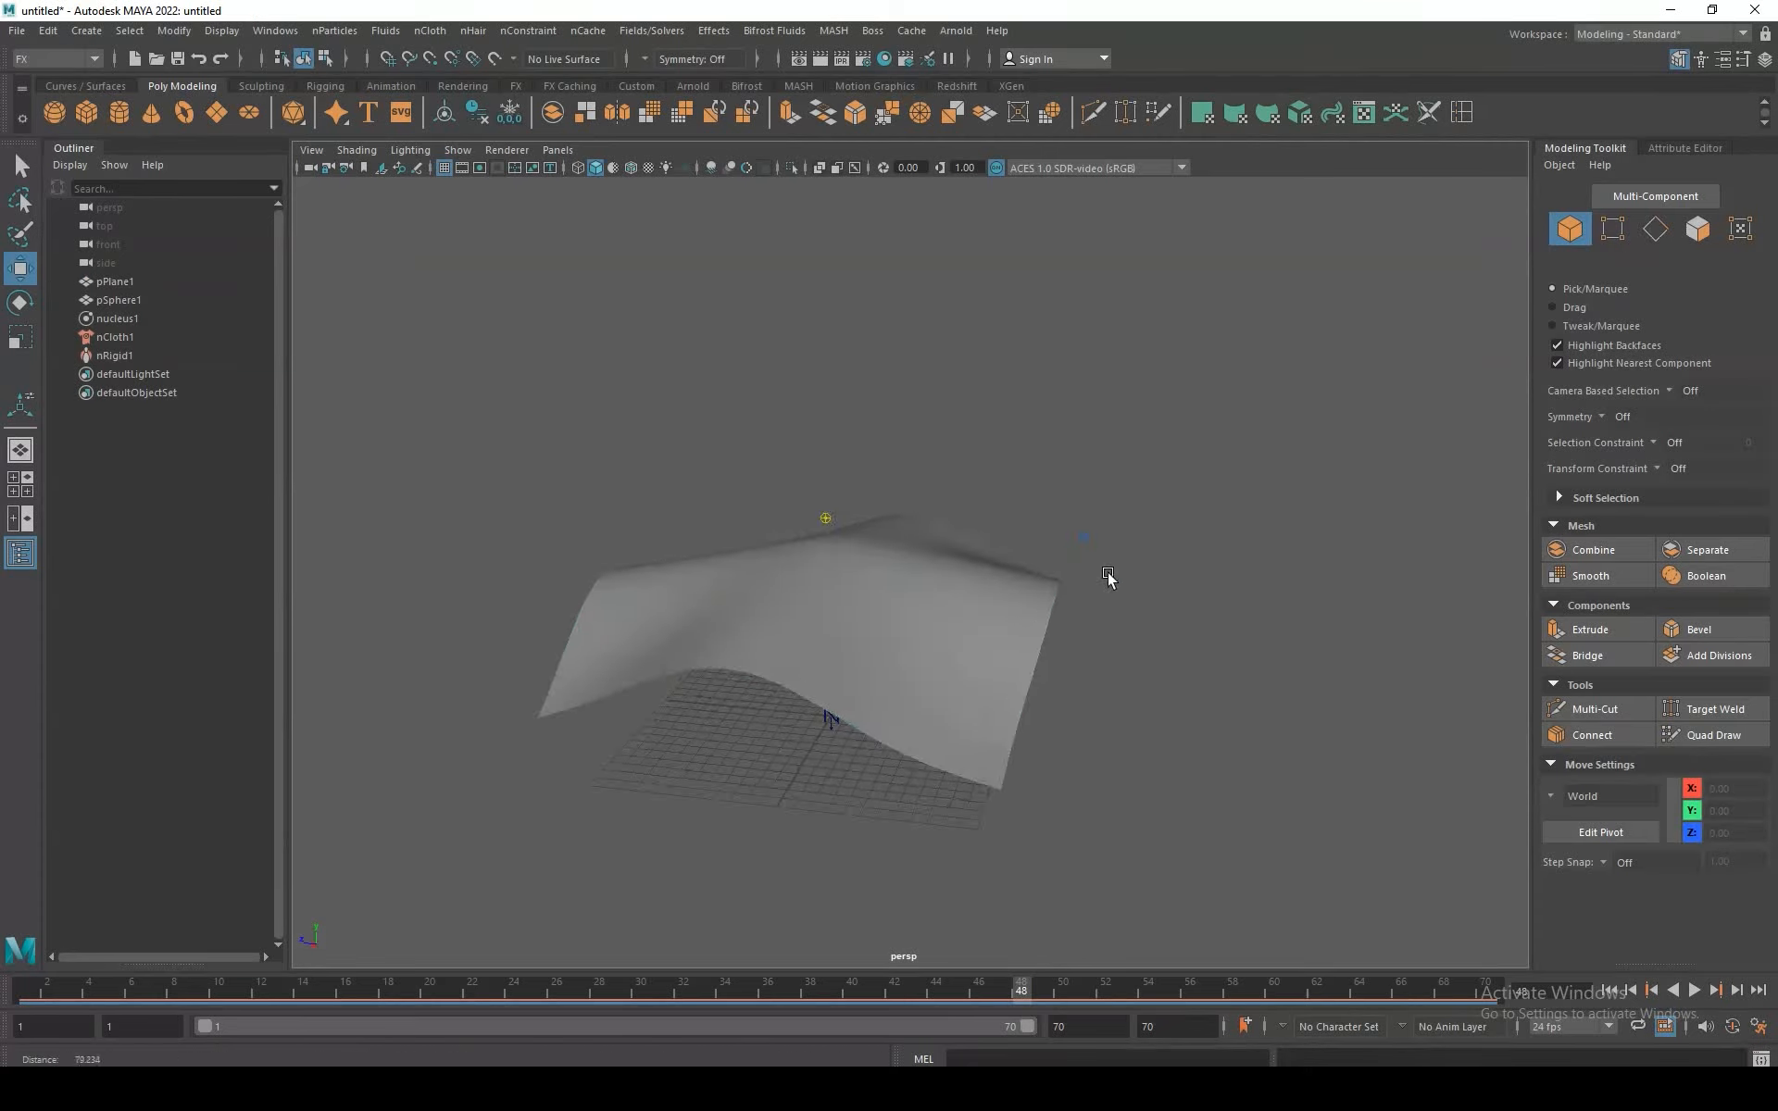
alt+drag(1107, 583, 1093, 649)
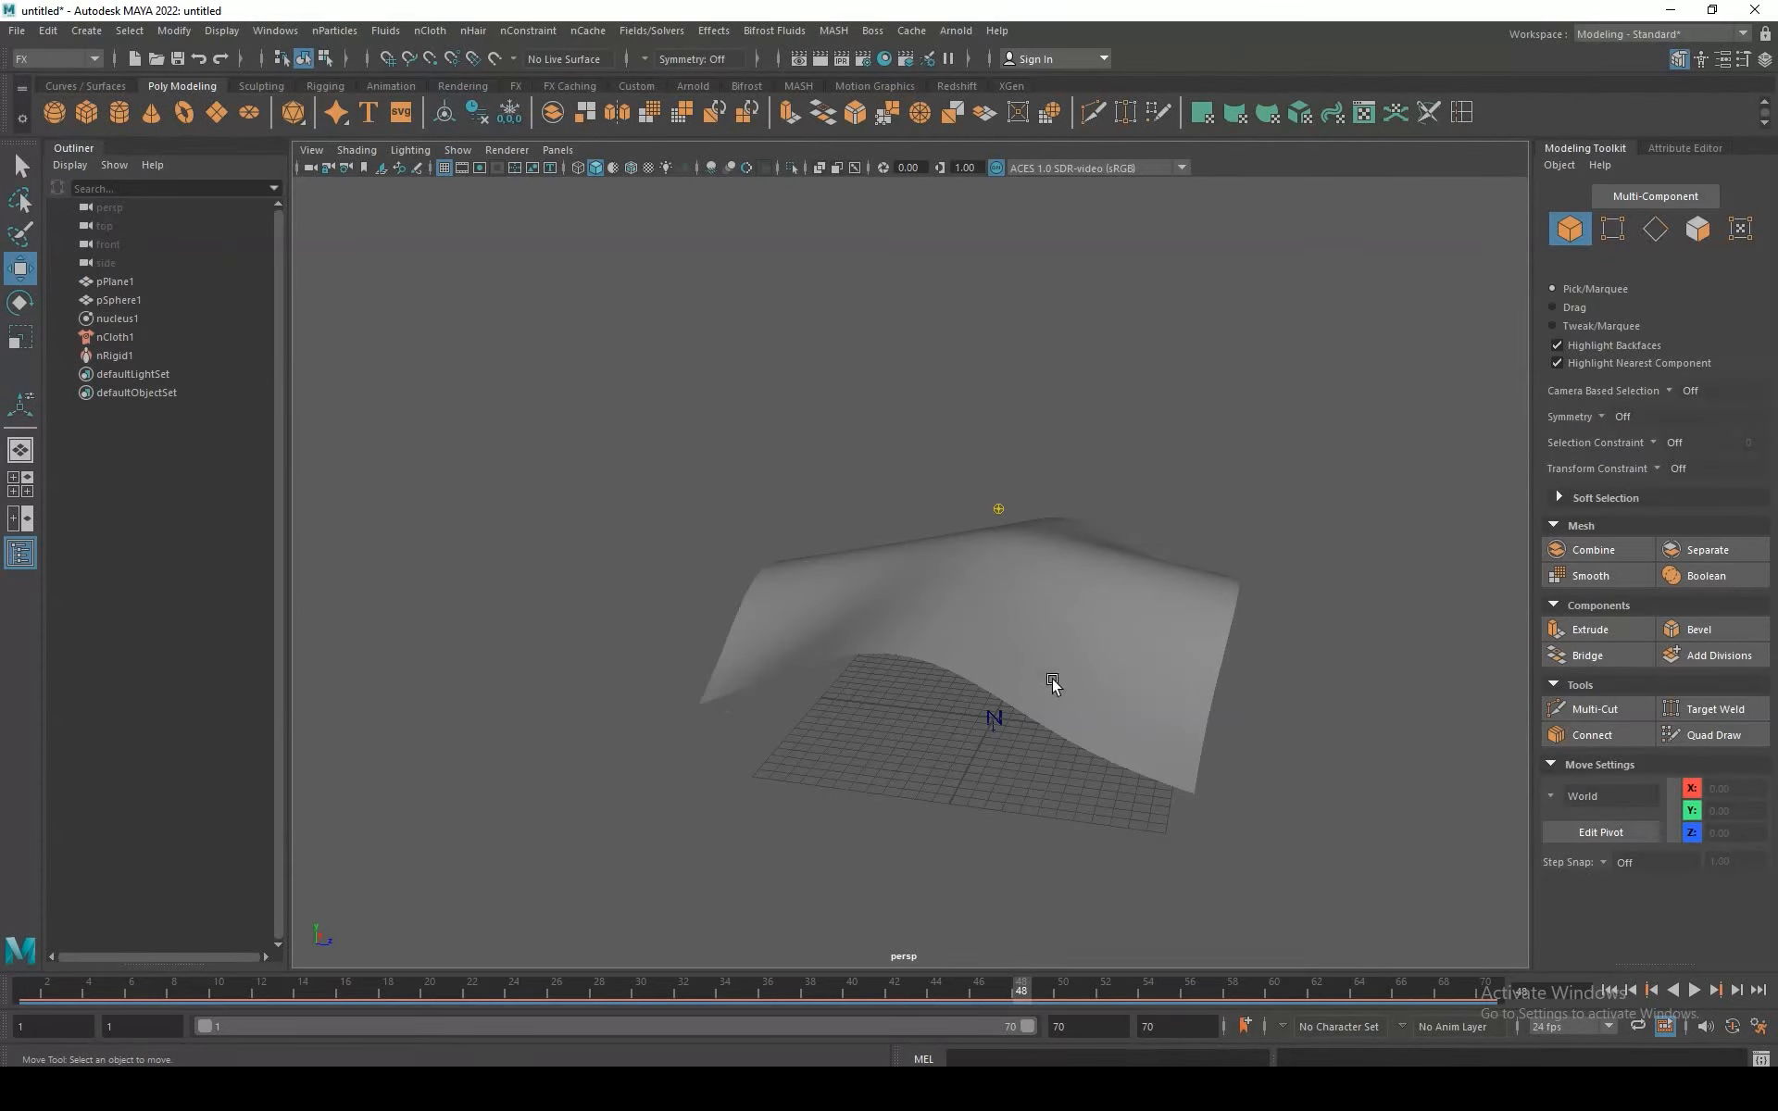
alt+drag(1256, 790, 1028, 702)
click(881, 647)
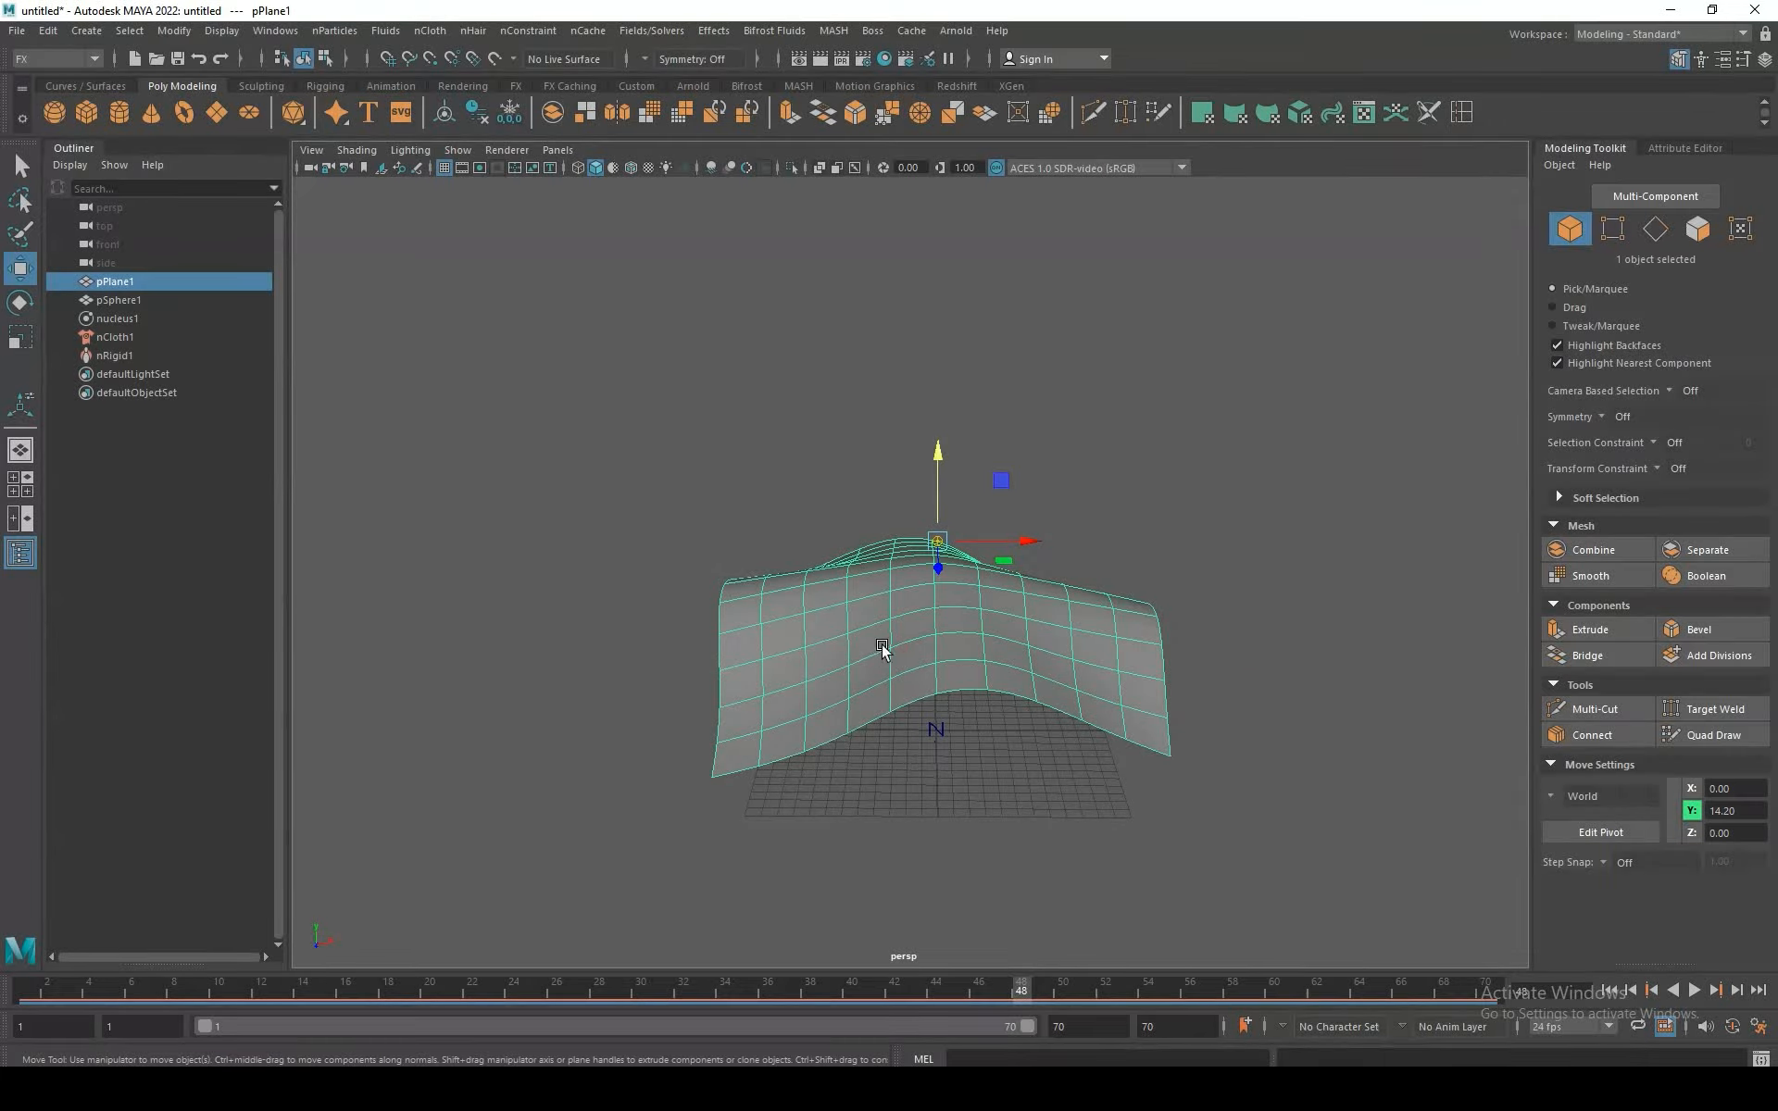
alt+drag(881, 647, 1104, 677)
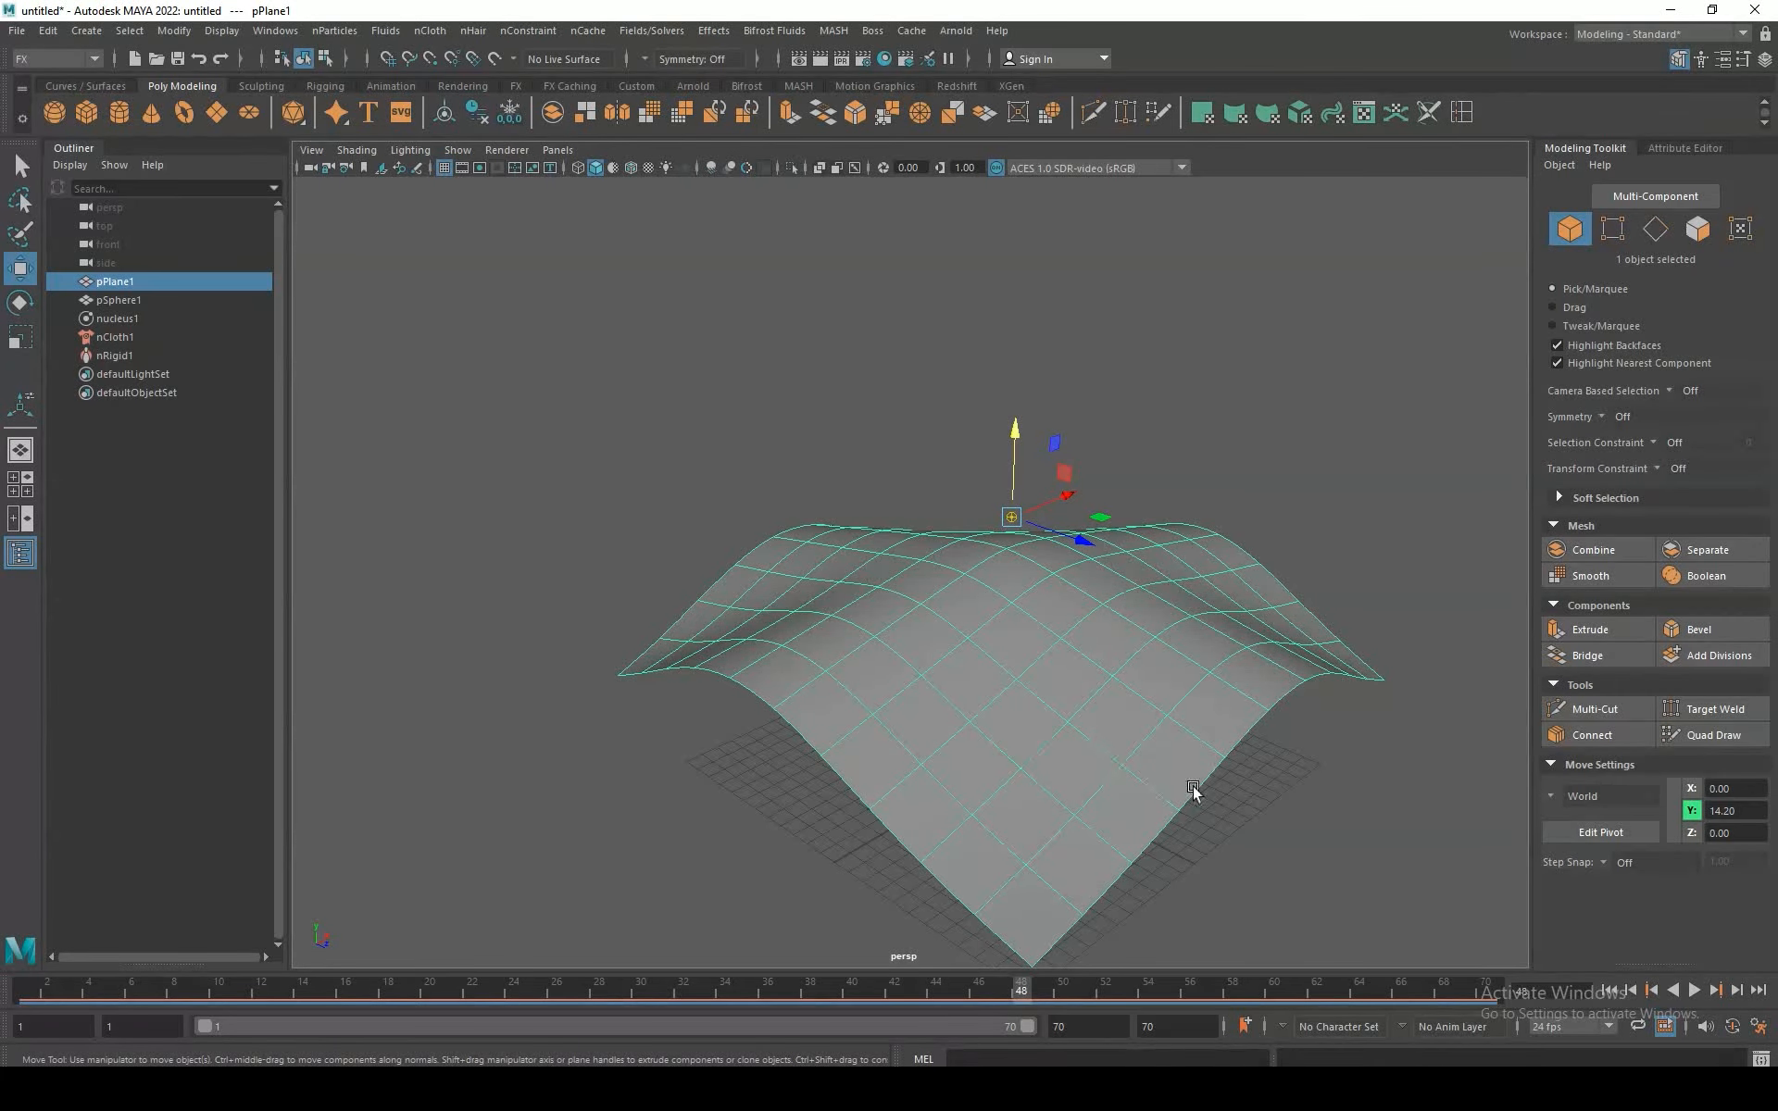
alt+middle_drag(1287, 817, 1038, 755)
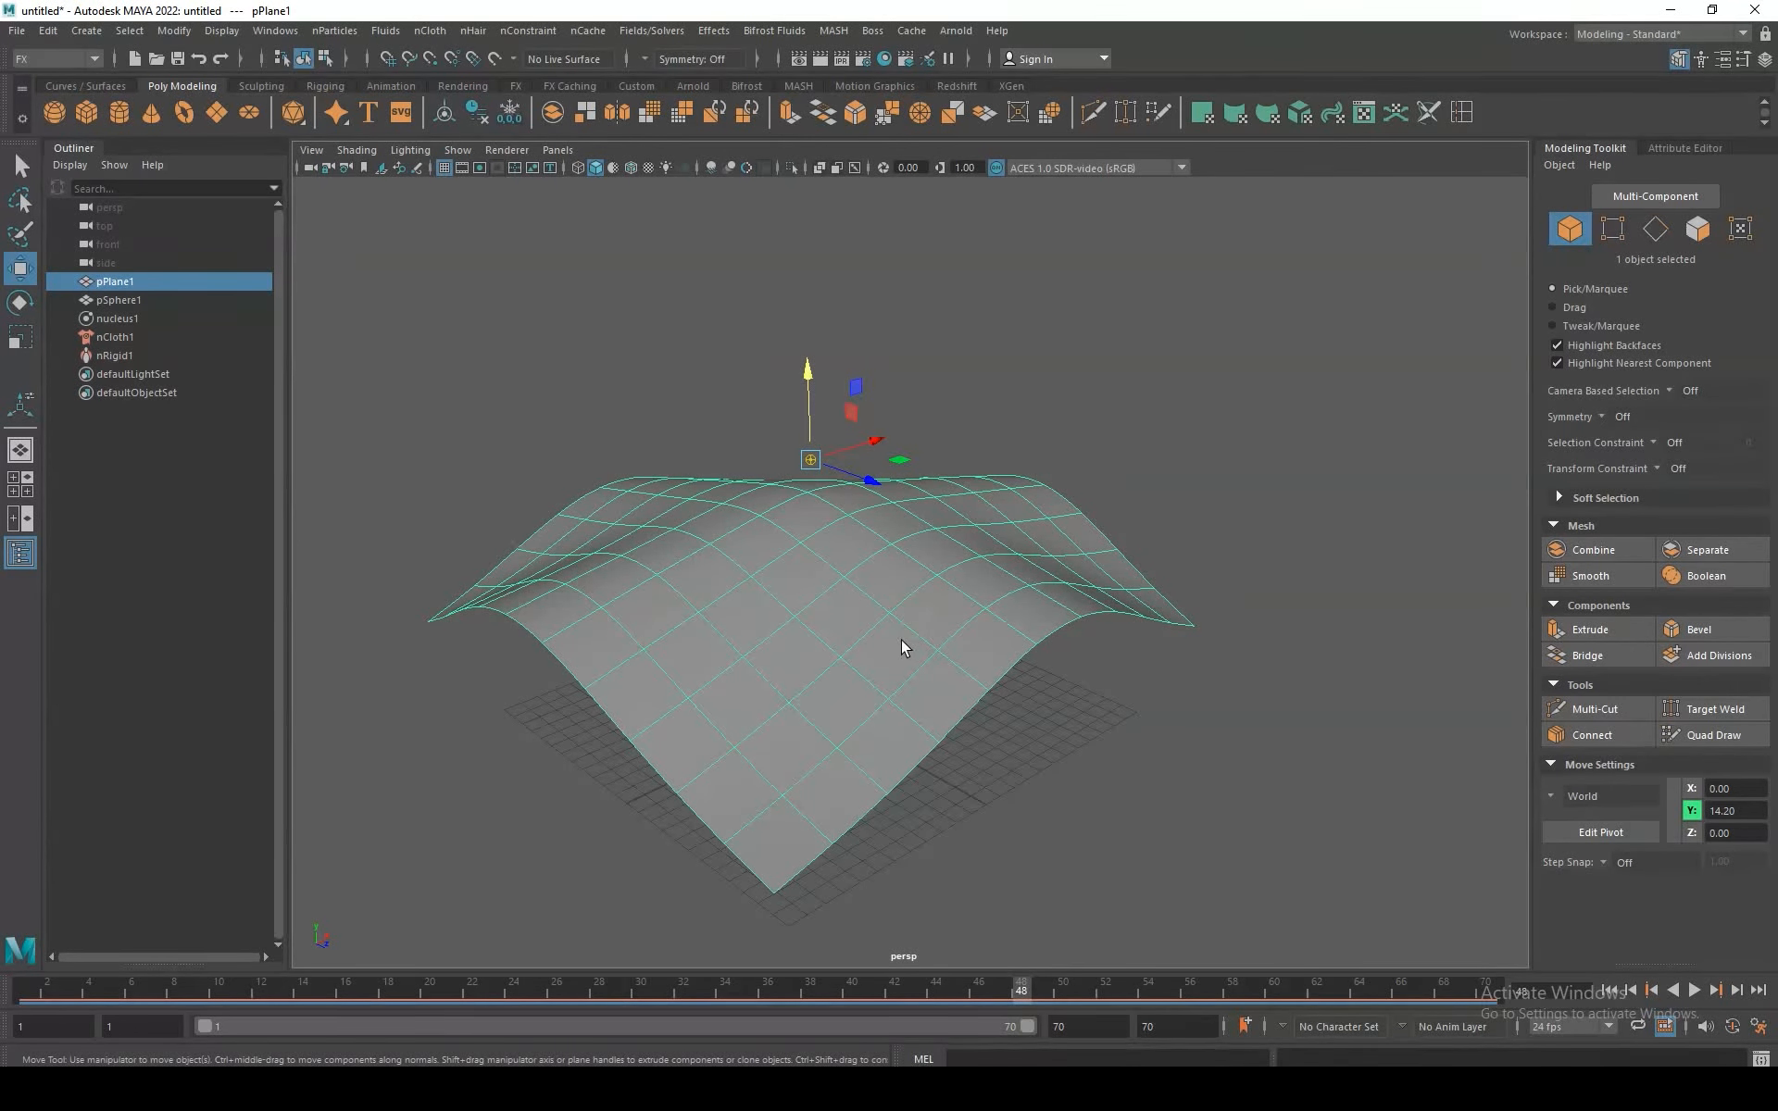
Step: Delete the nucleus1, nCloth1 and nRigid1 simulation nodes together
click(126, 357)
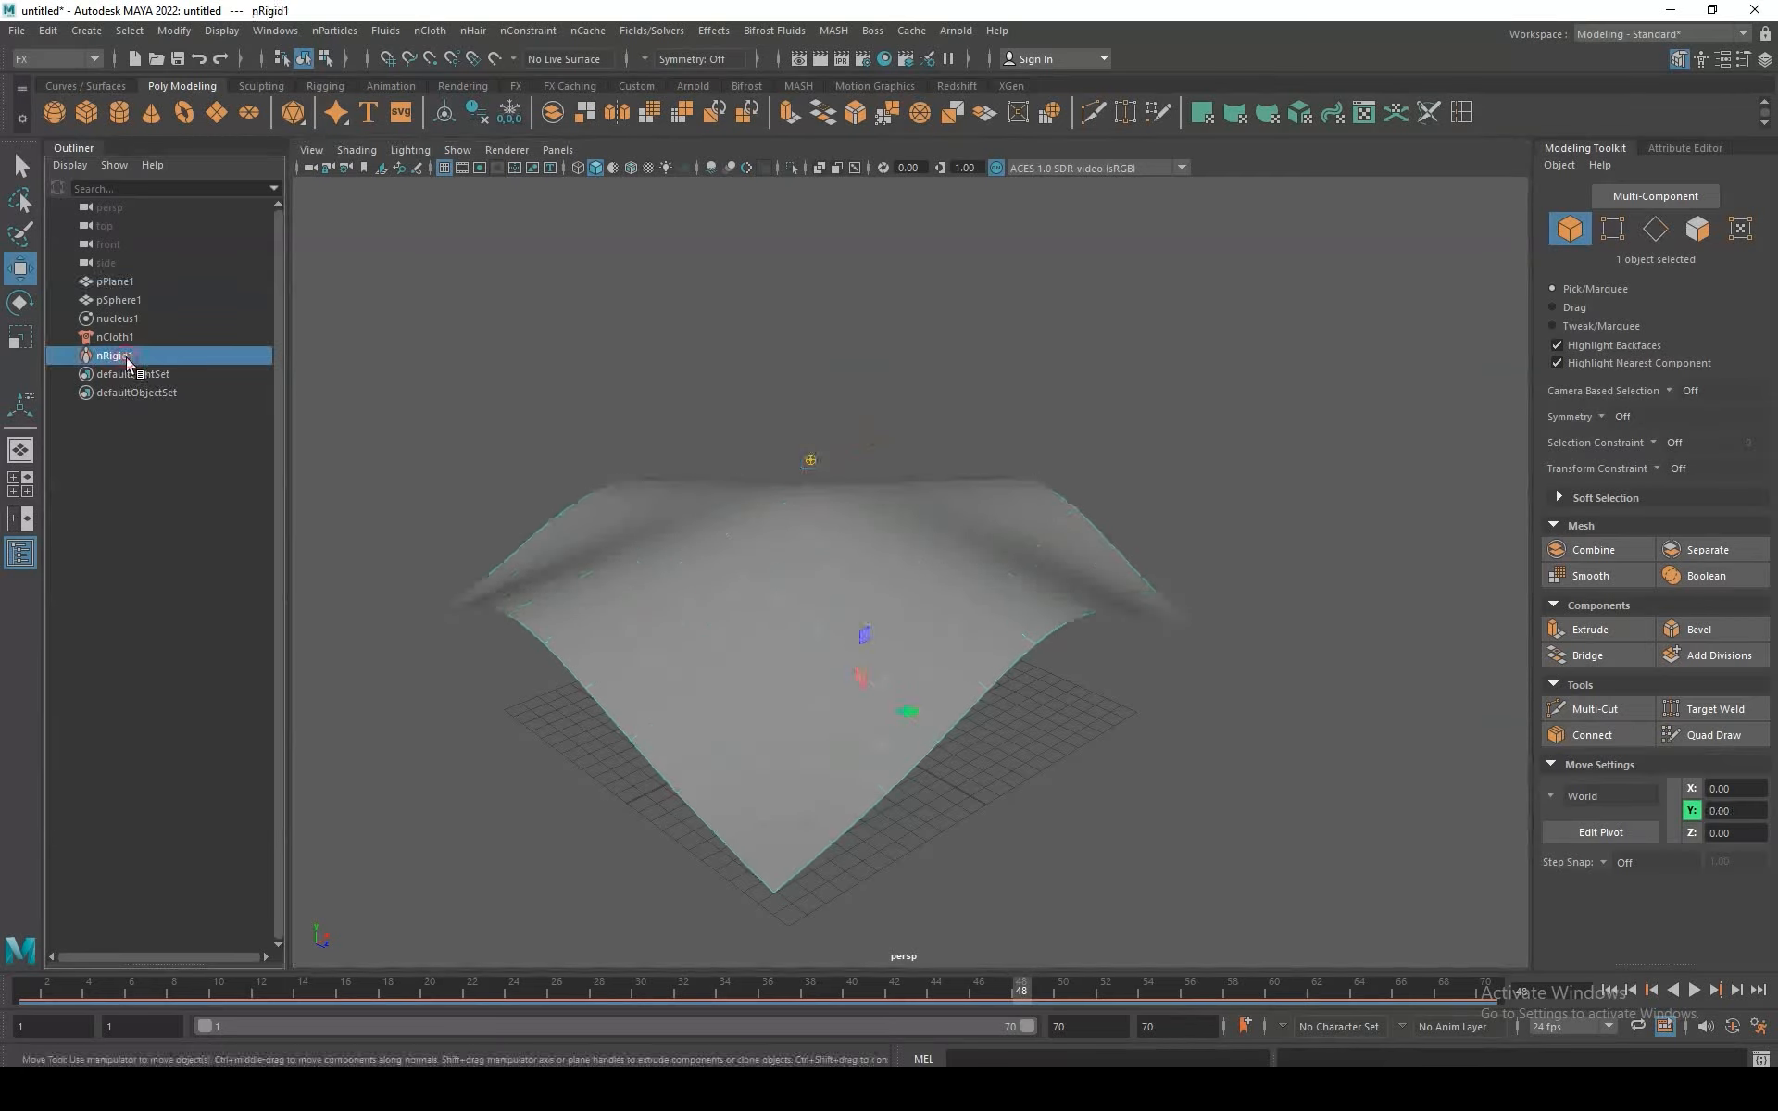
shift+click(127, 320)
key(Delete)
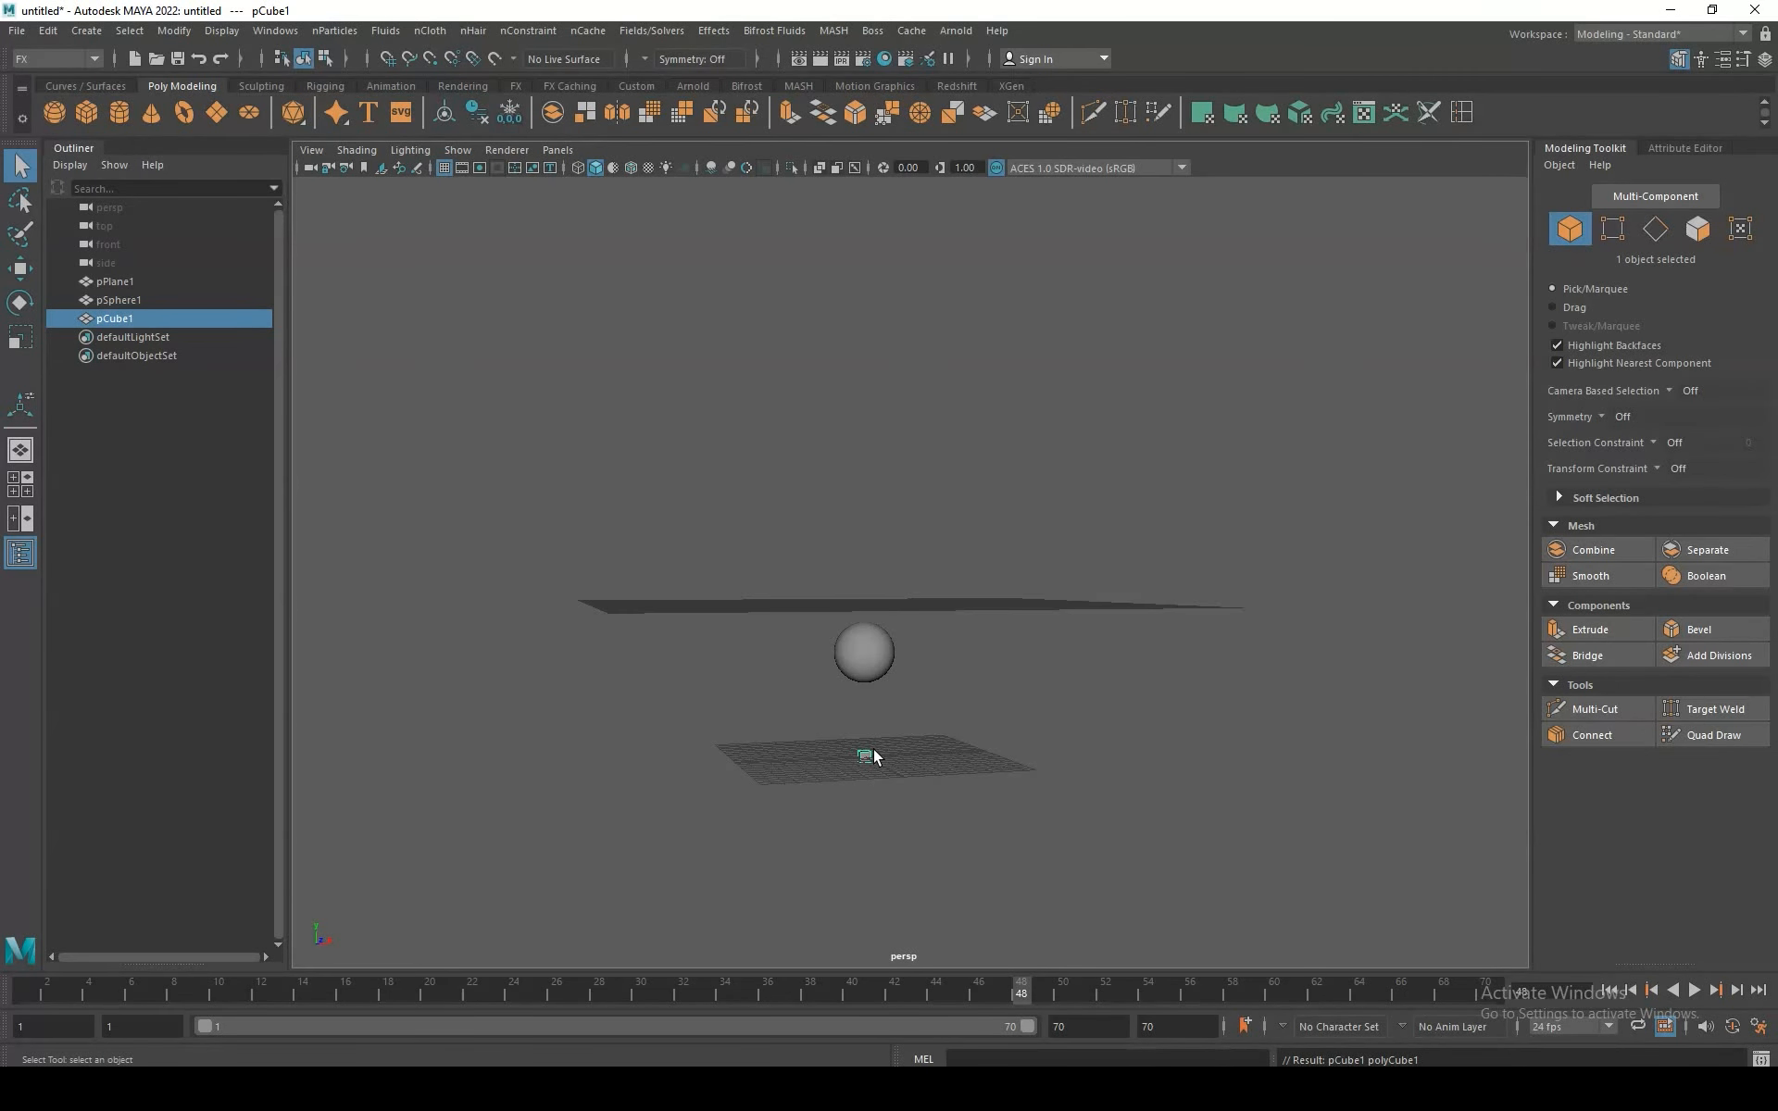
Step: Scale the cube at the grid centre into a wide, thin slab and position it beneath the sphere
key(r)
drag(881, 775, 1380, 889)
drag(940, 765, 1054, 712)
key(w)
mouse_move(865, 679)
mouse_down()
mouse_move(865, 730)
mouse_move(865, 683)
mouse_move(964, 682)
mouse_move(1020, 710)
mouse_move(880, 656)
mouse_up()
Step: Scale the sphere uniformly to about 1.65 and lower it to about Y 8.43, between the plane and the slab
click(950, 611)
click(880, 655)
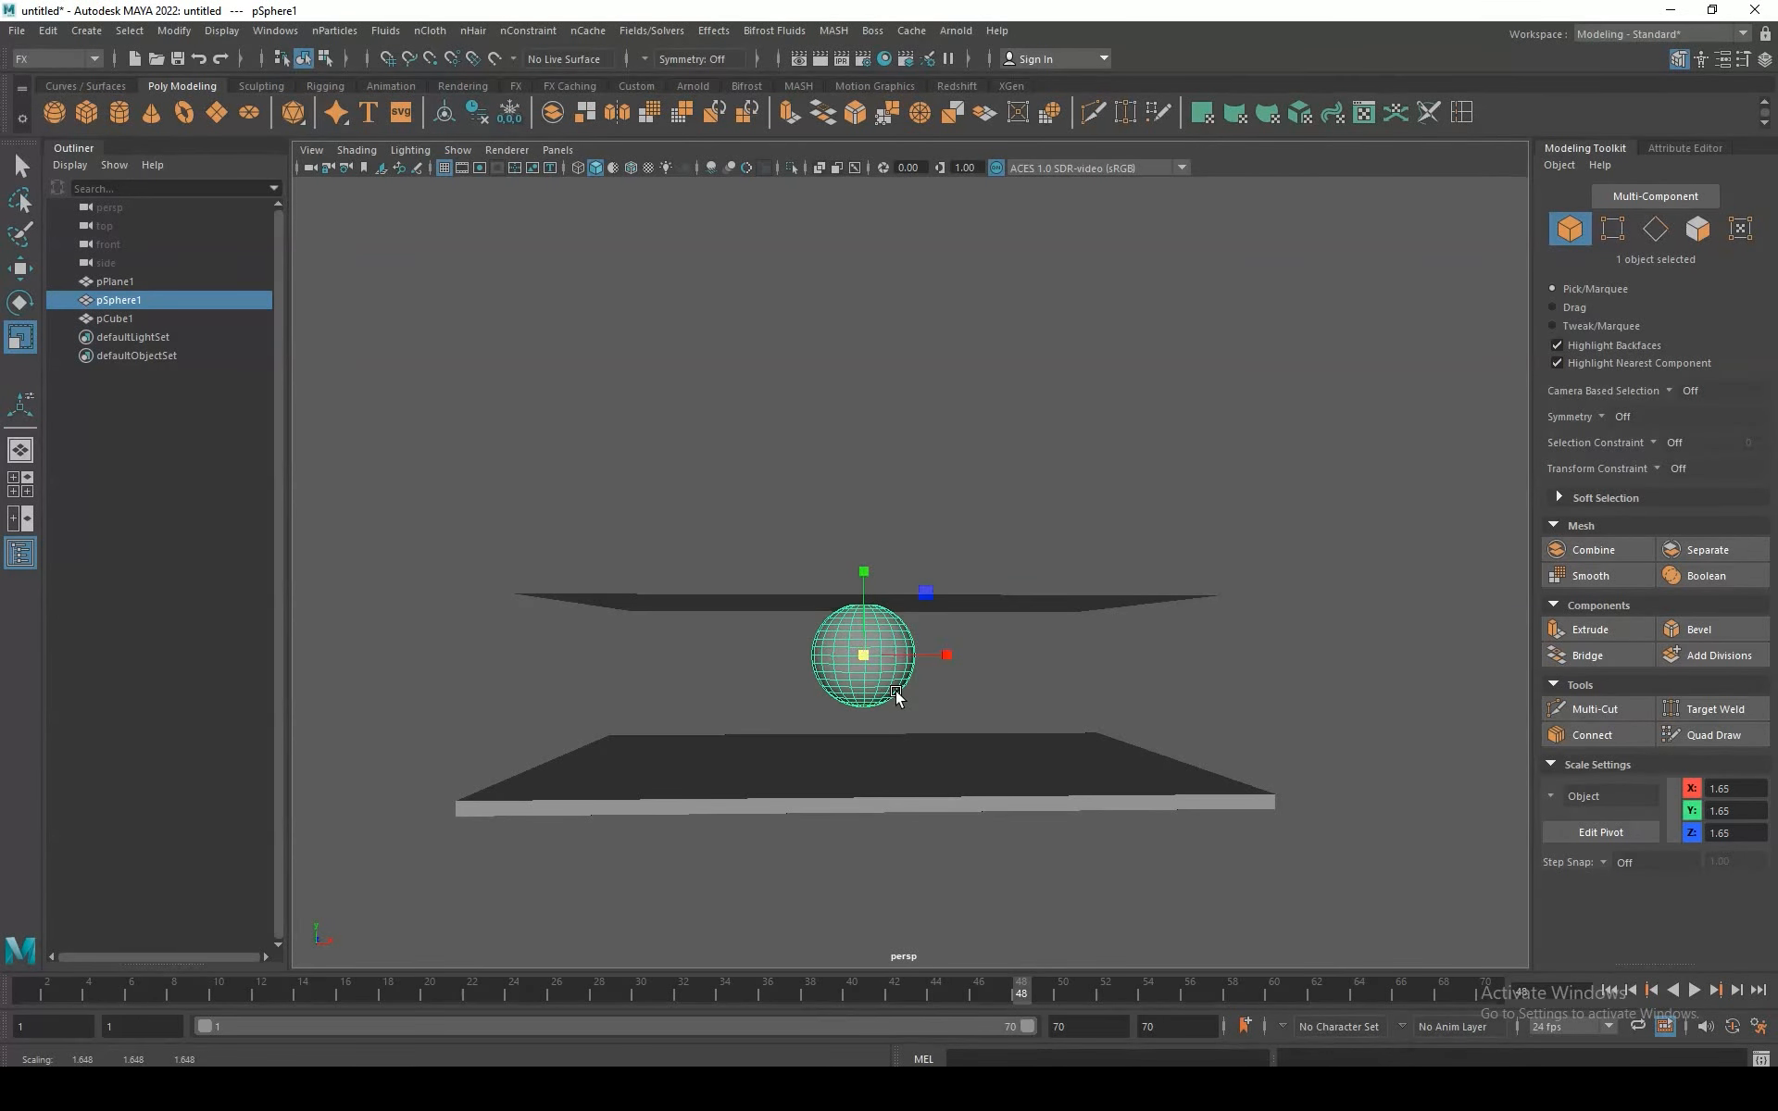
drag(858, 571, 859, 583)
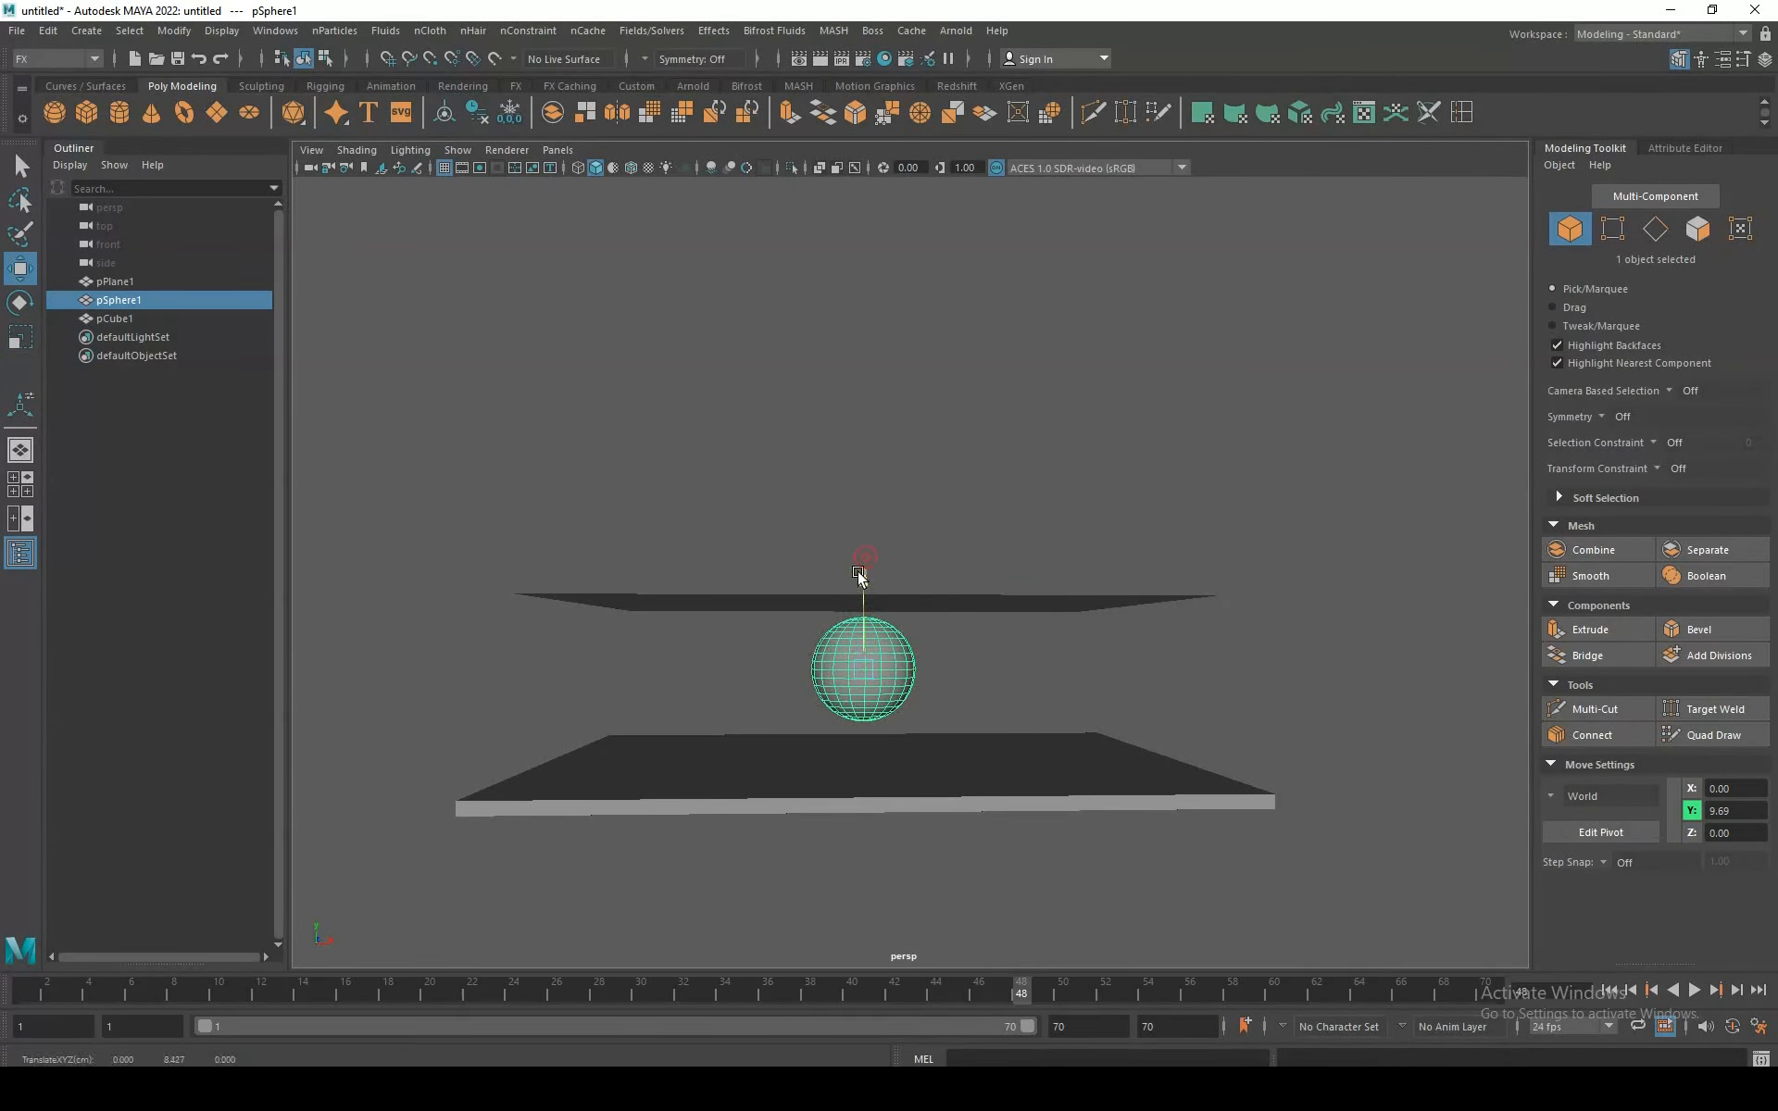
Step: Smooth the plane to subdivide it into a dense mesh of 6,400 faces
click(1002, 603)
alt+drag(1035, 671, 964, 586)
key(q)
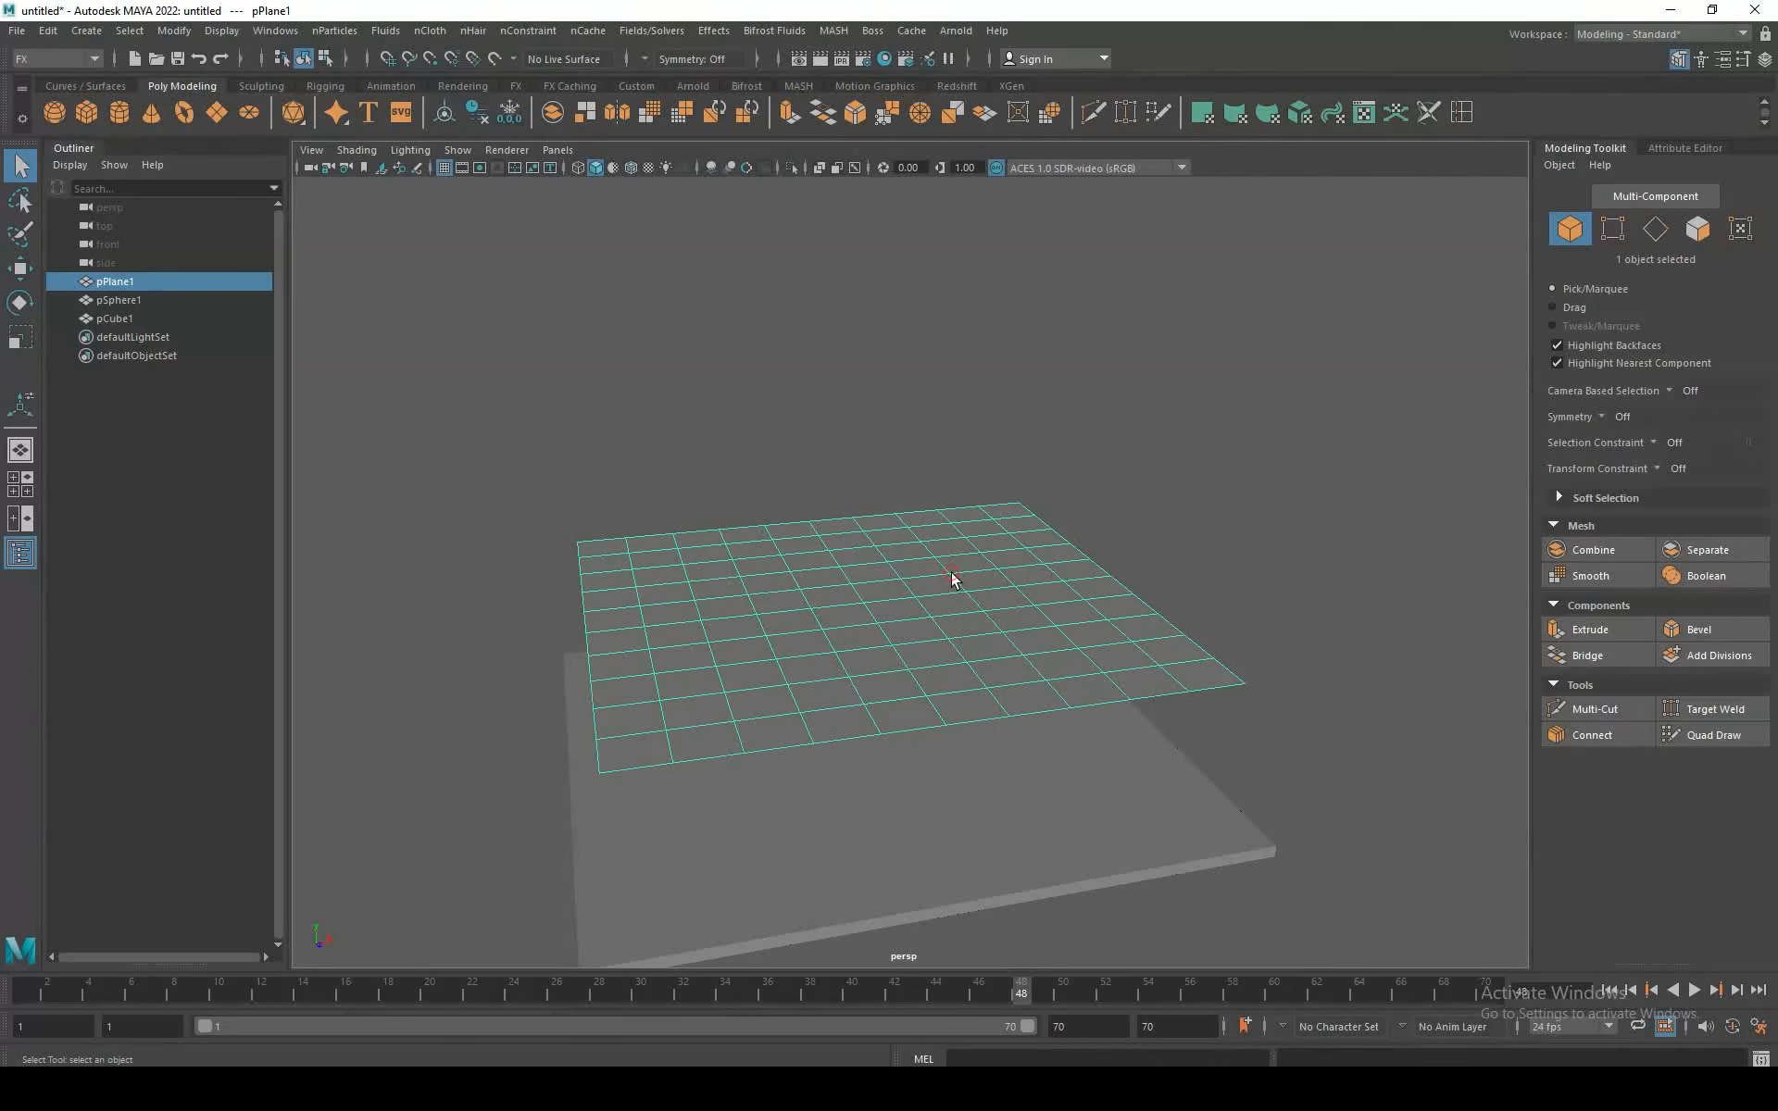
click(665, 138)
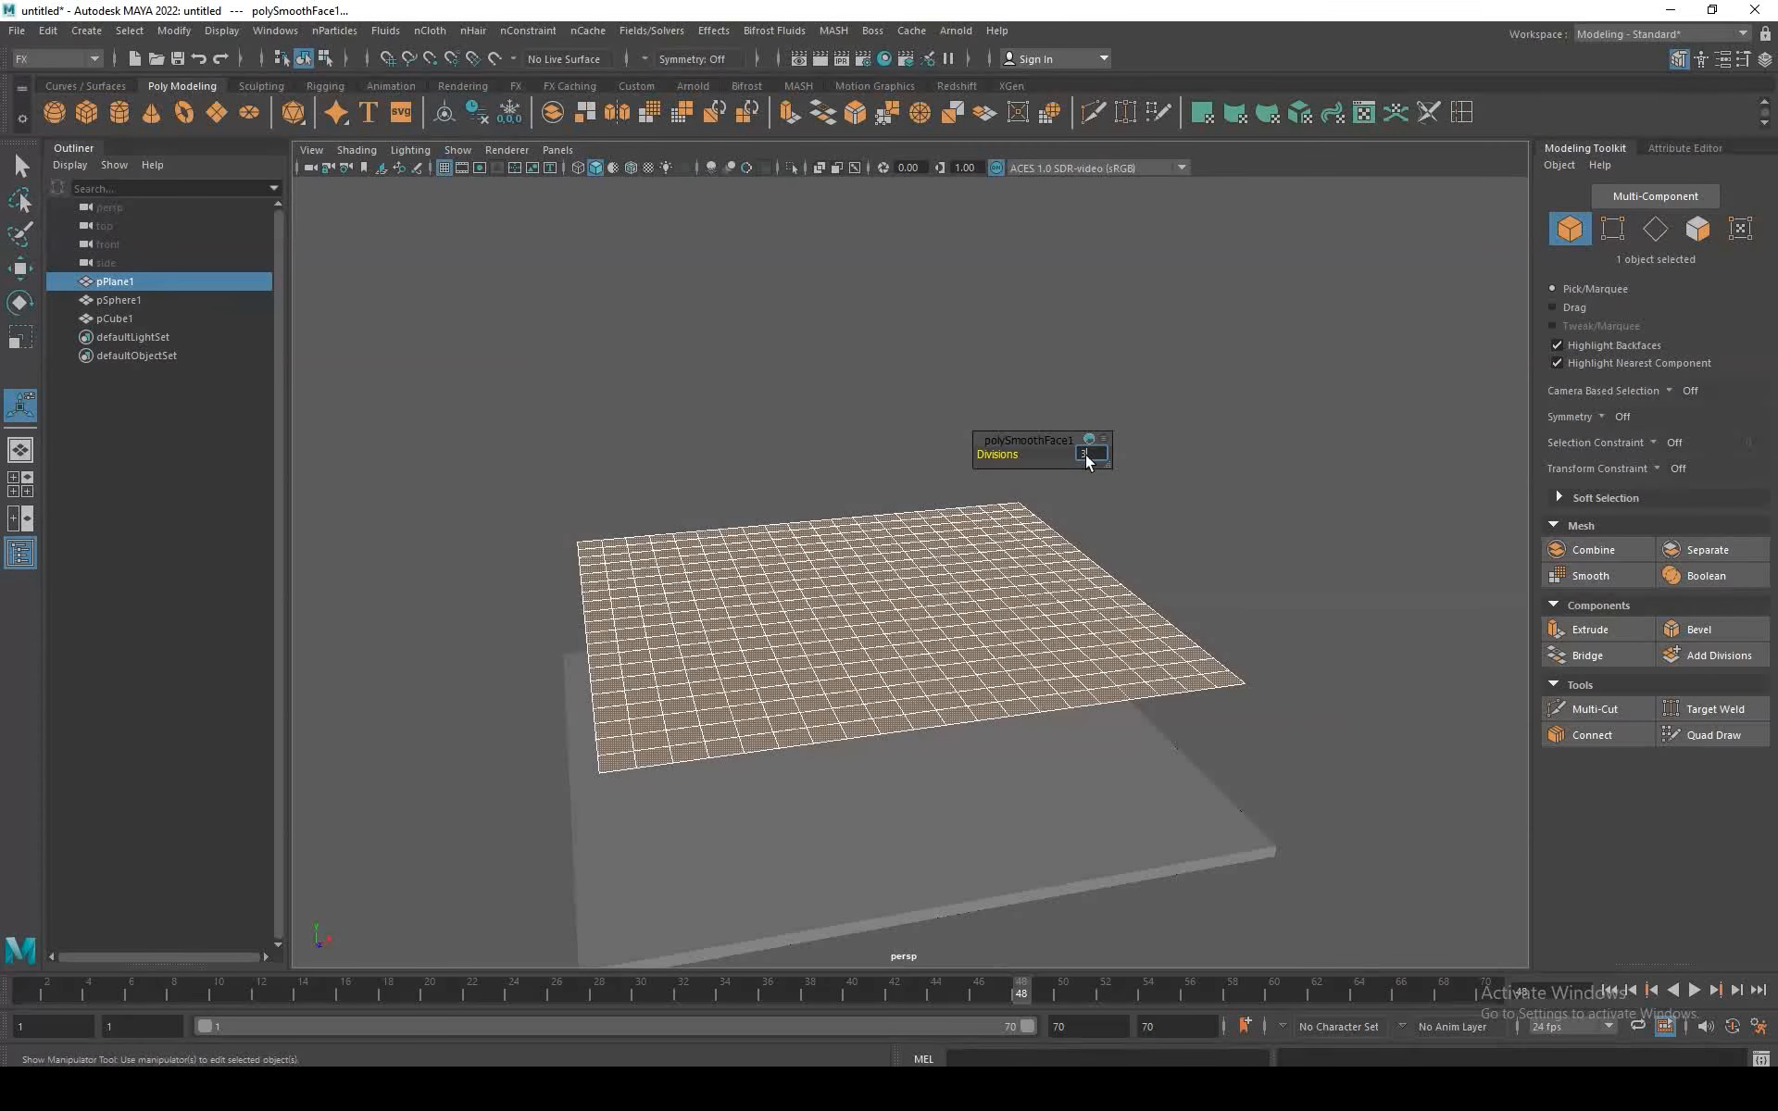
key(Return)
right_drag(898, 547, 955, 489)
alt+drag(1002, 556, 1110, 754)
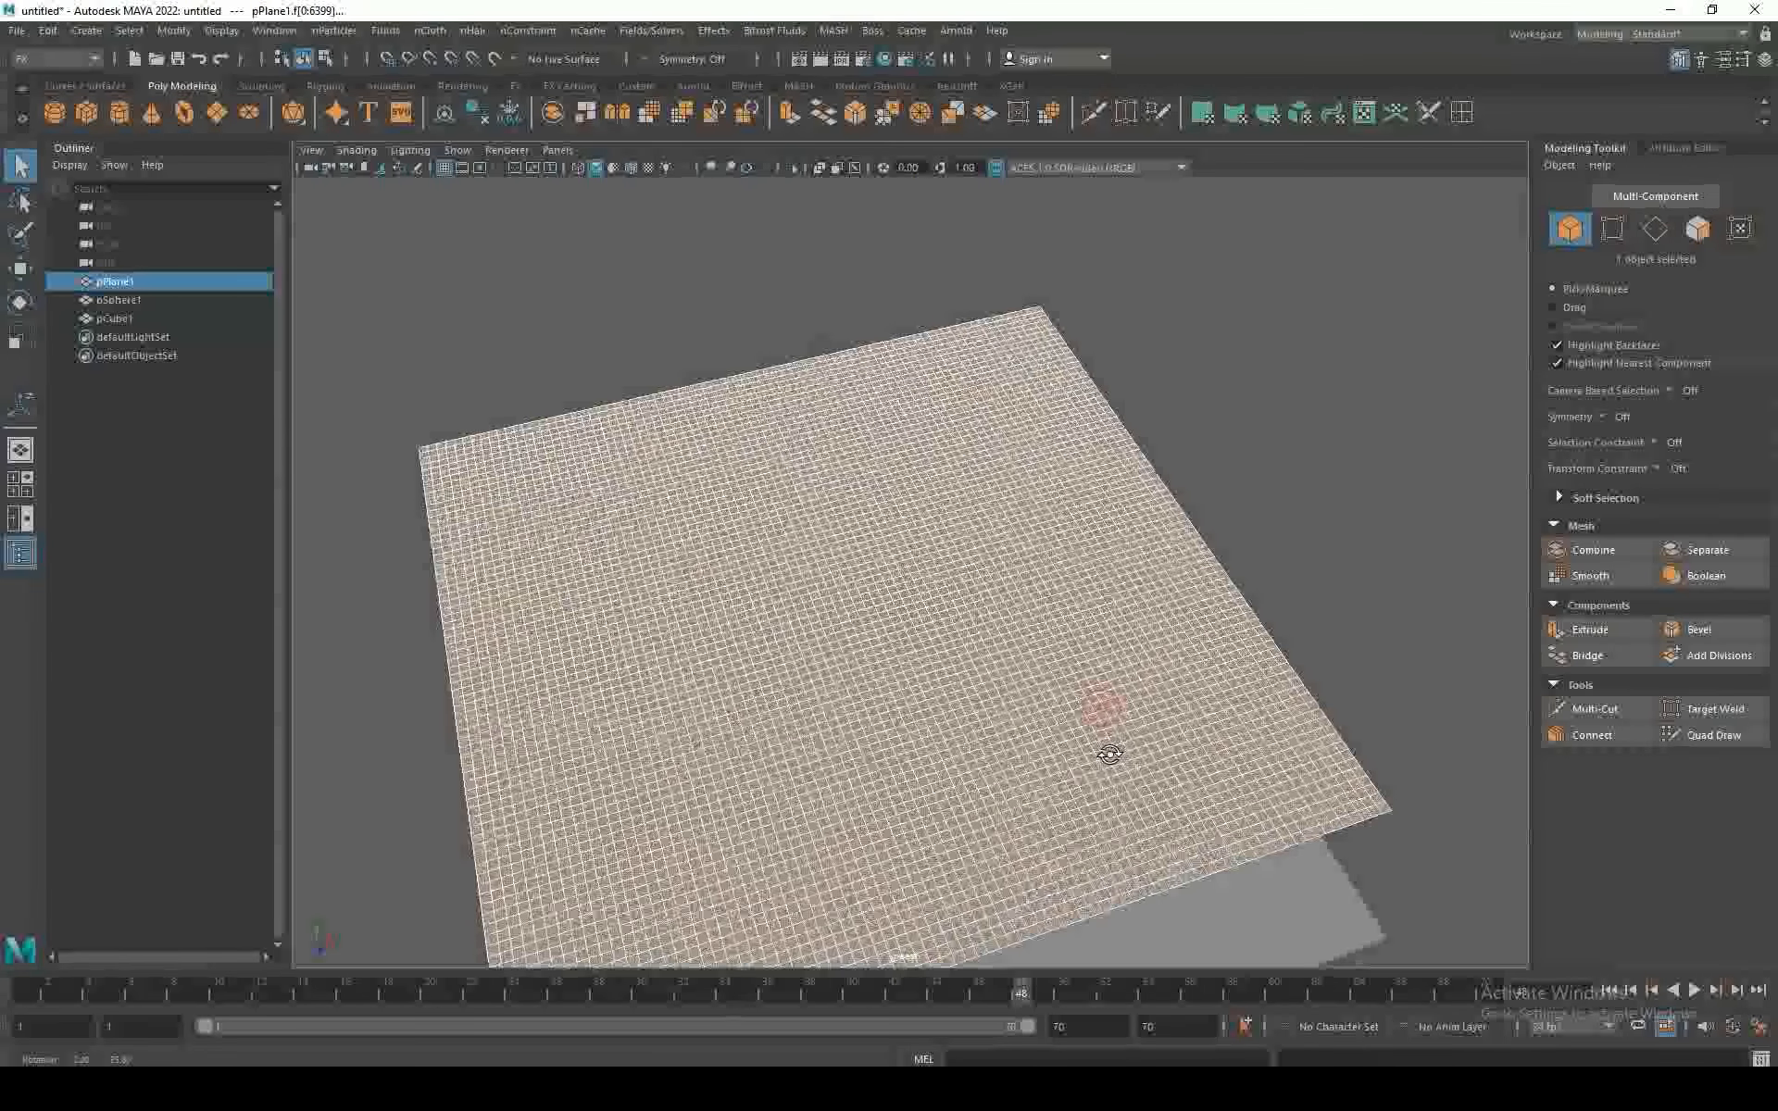
Step: Select only the subdivided plane in object mode and convert it to nCloth
click(1304, 626)
alt+right_drag(1159, 748, 1055, 602)
alt+drag(1054, 601, 1103, 537)
drag(1132, 416, 745, 887)
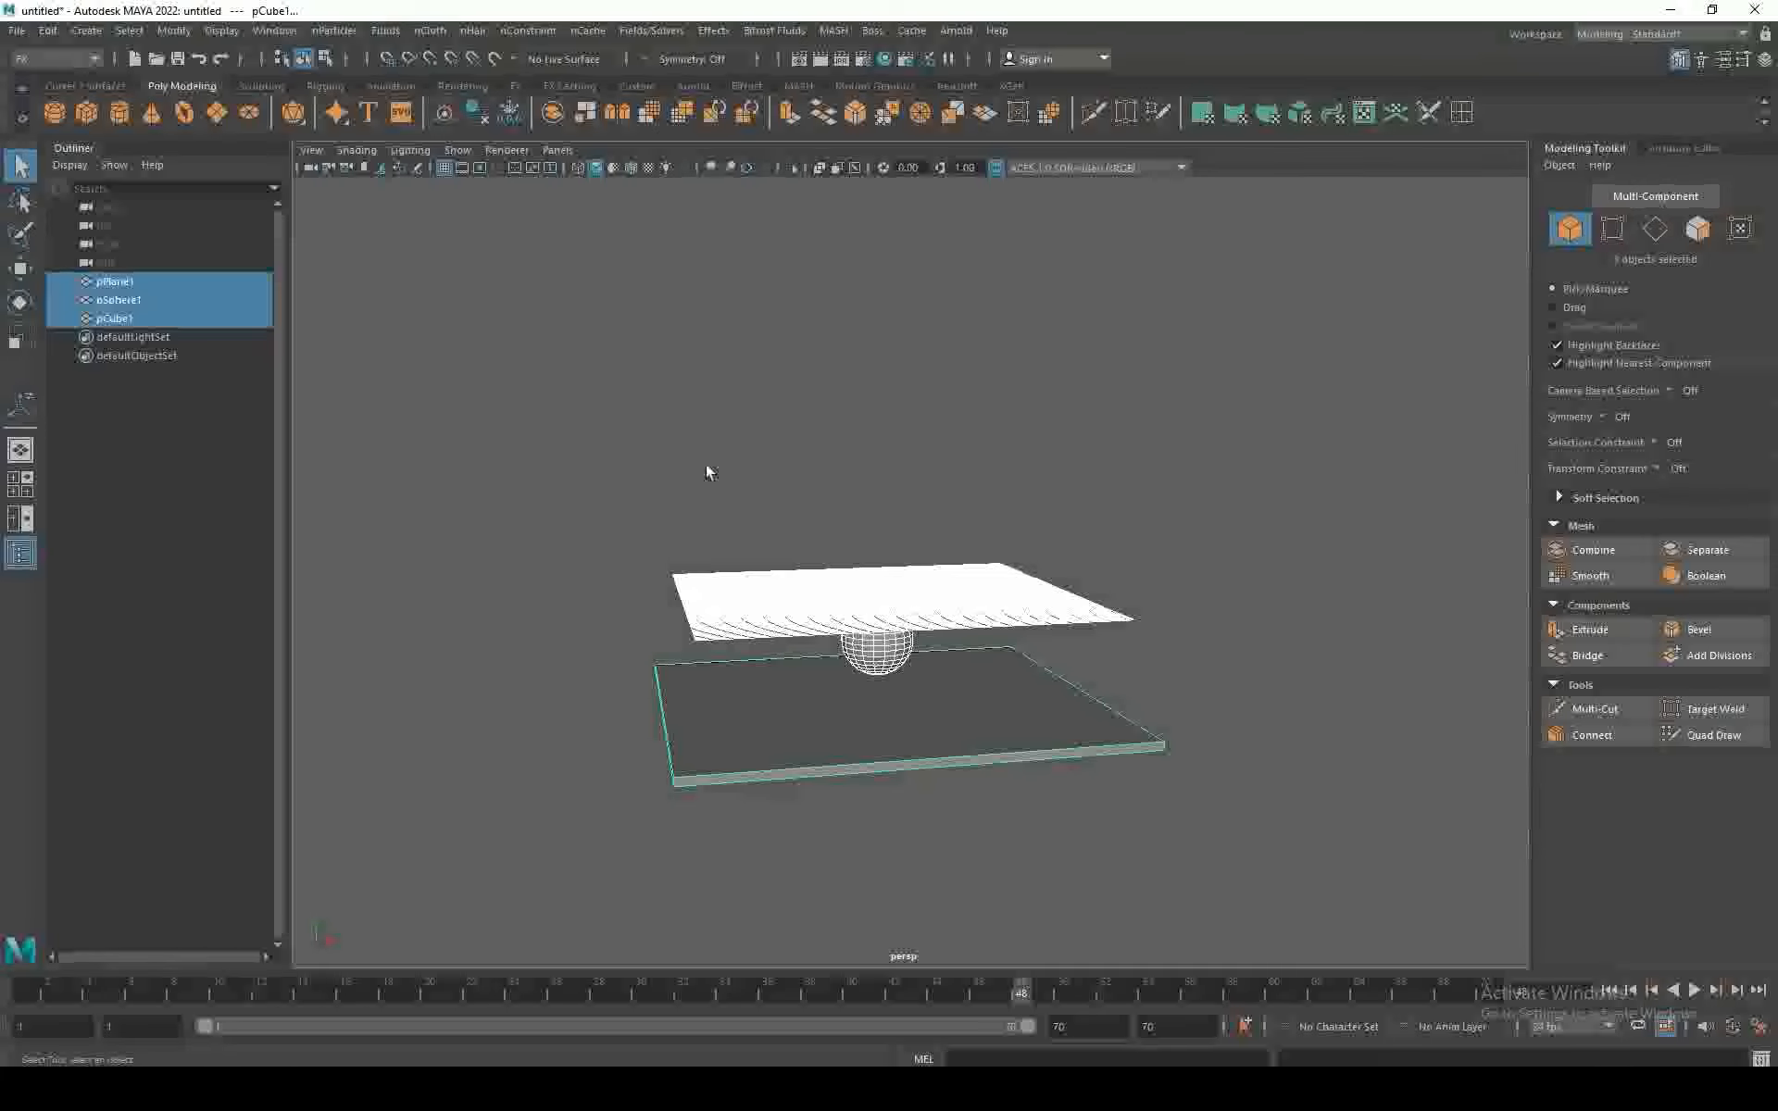
click(918, 590)
right_drag(920, 593, 1021, 567)
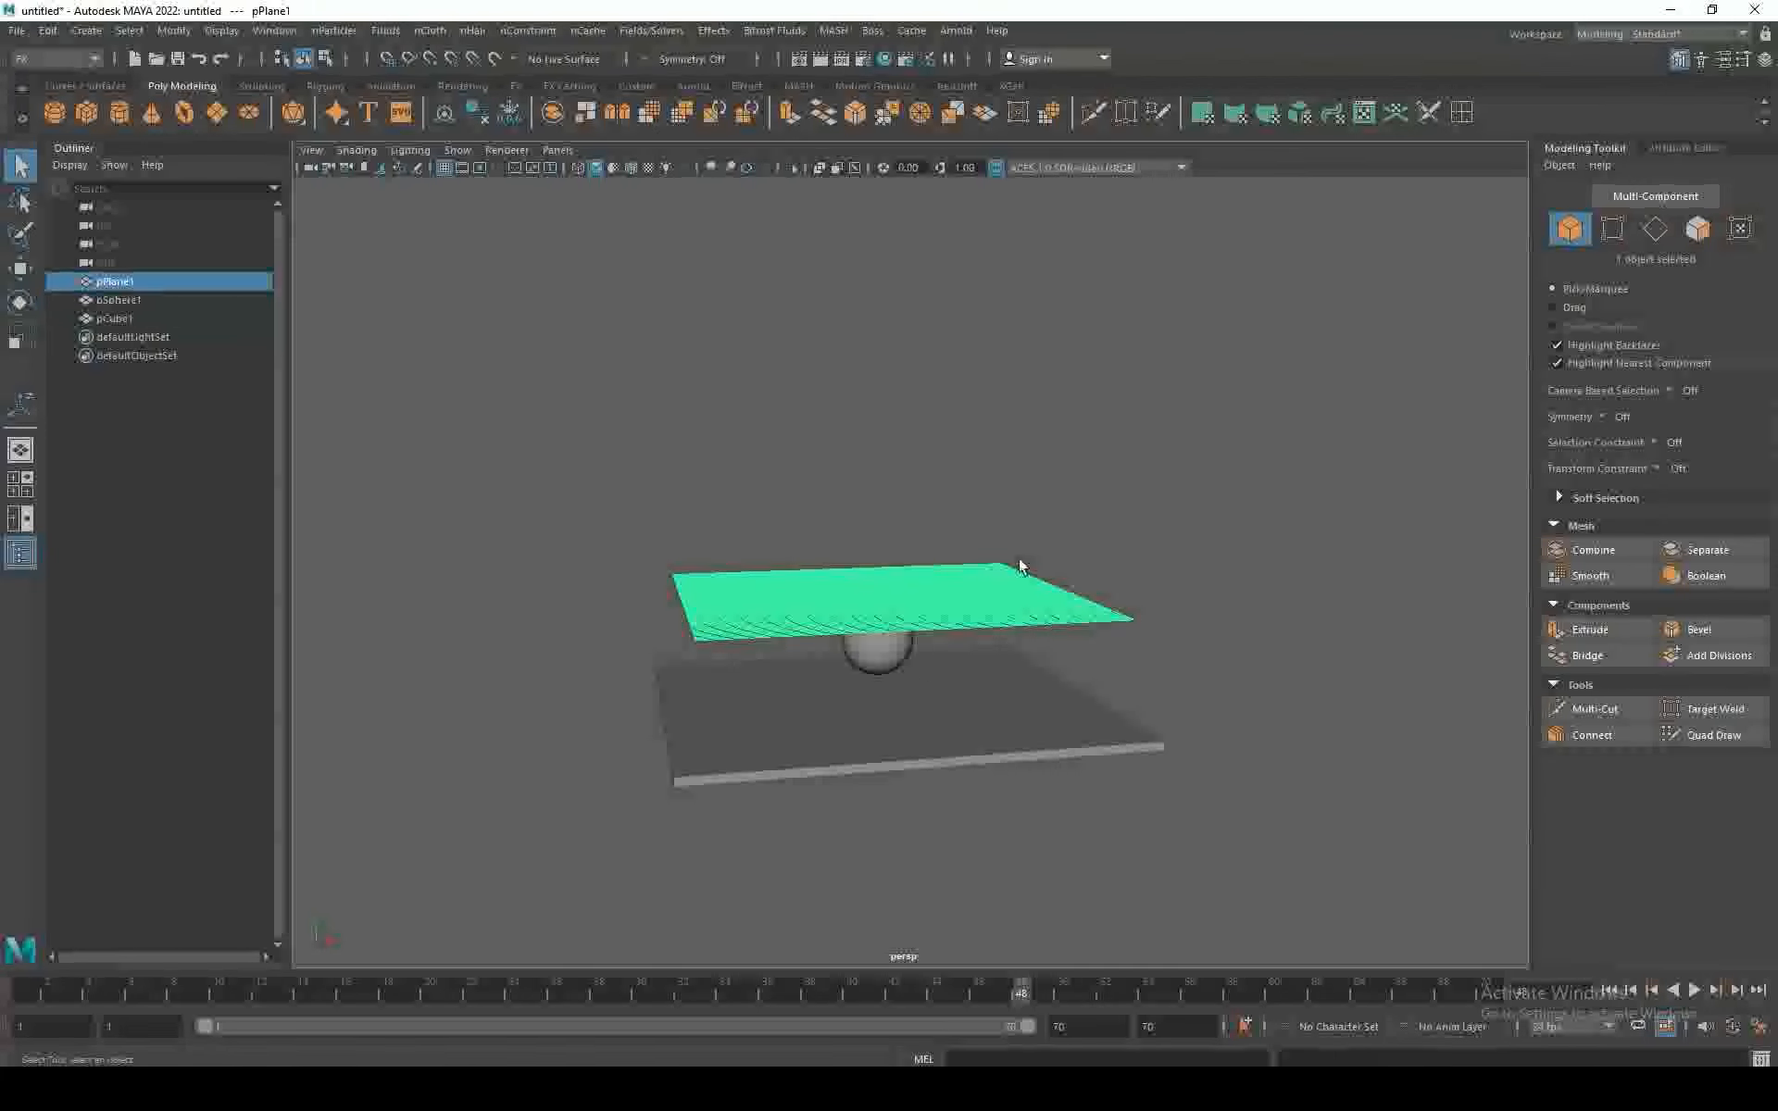
click(429, 31)
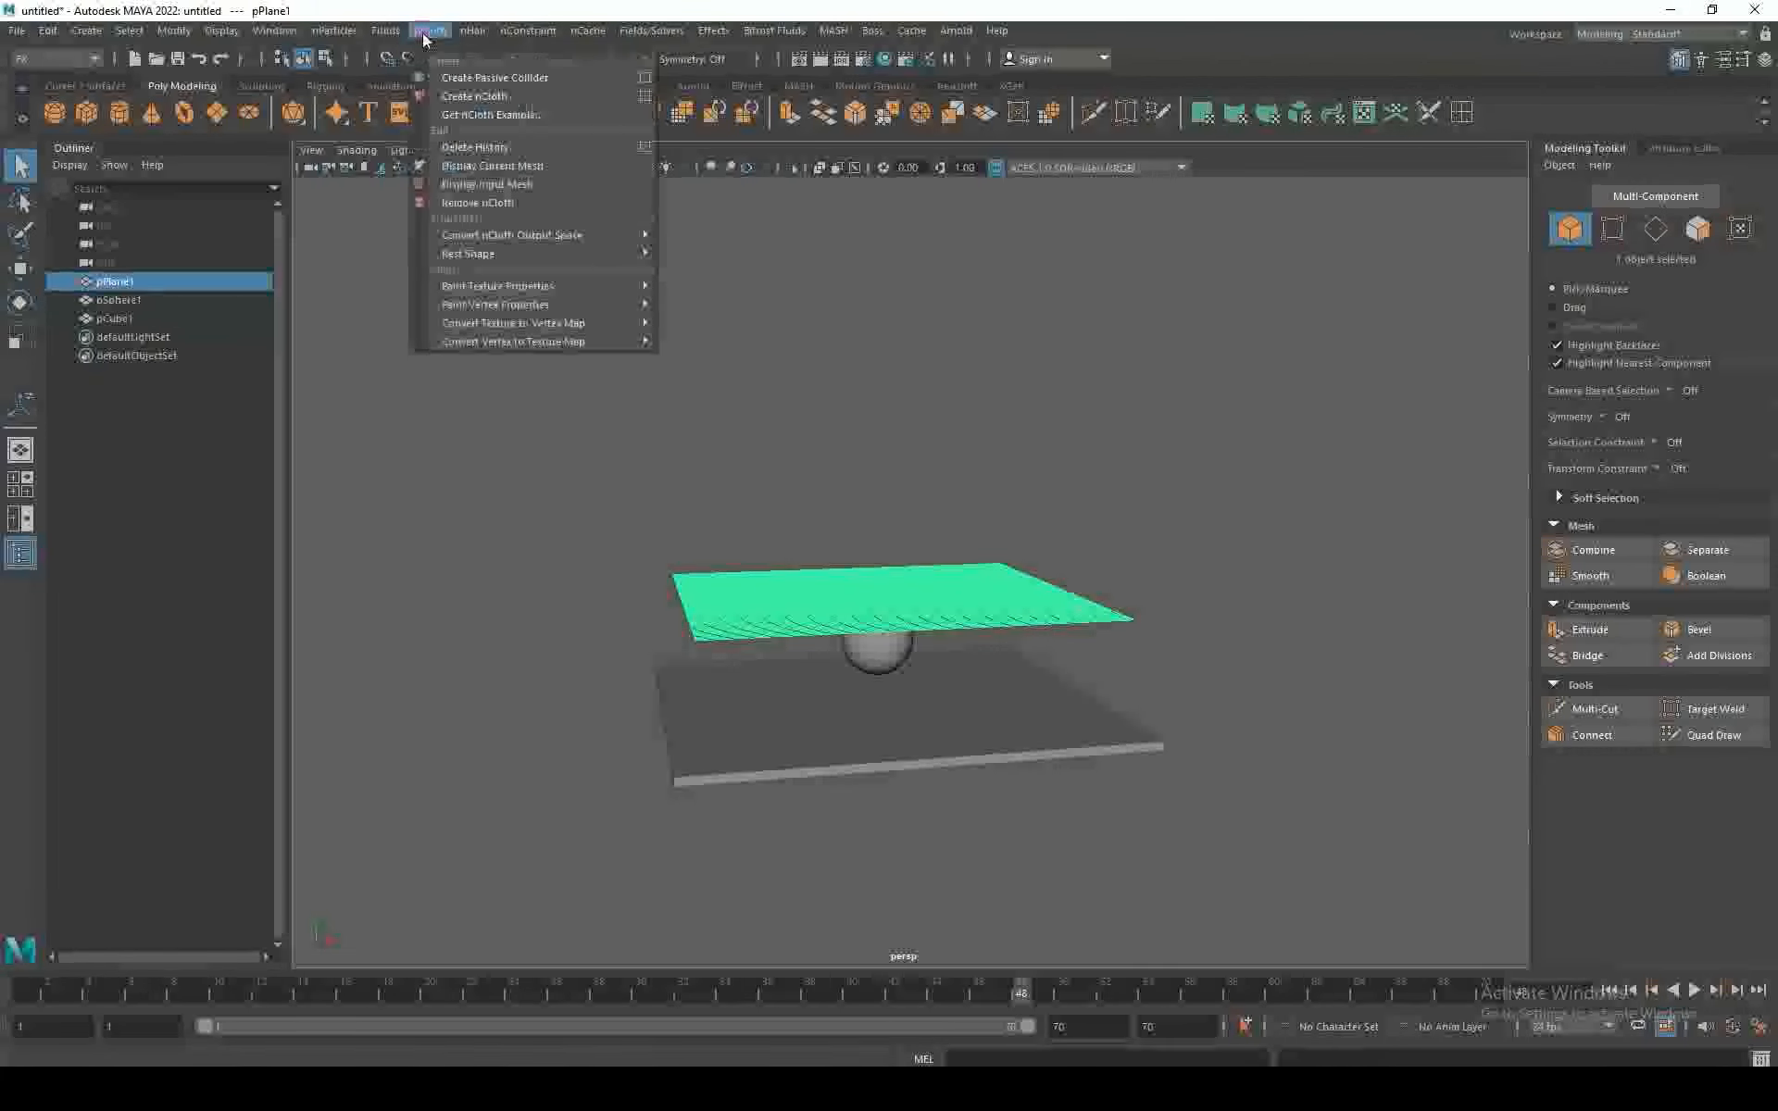
click(488, 94)
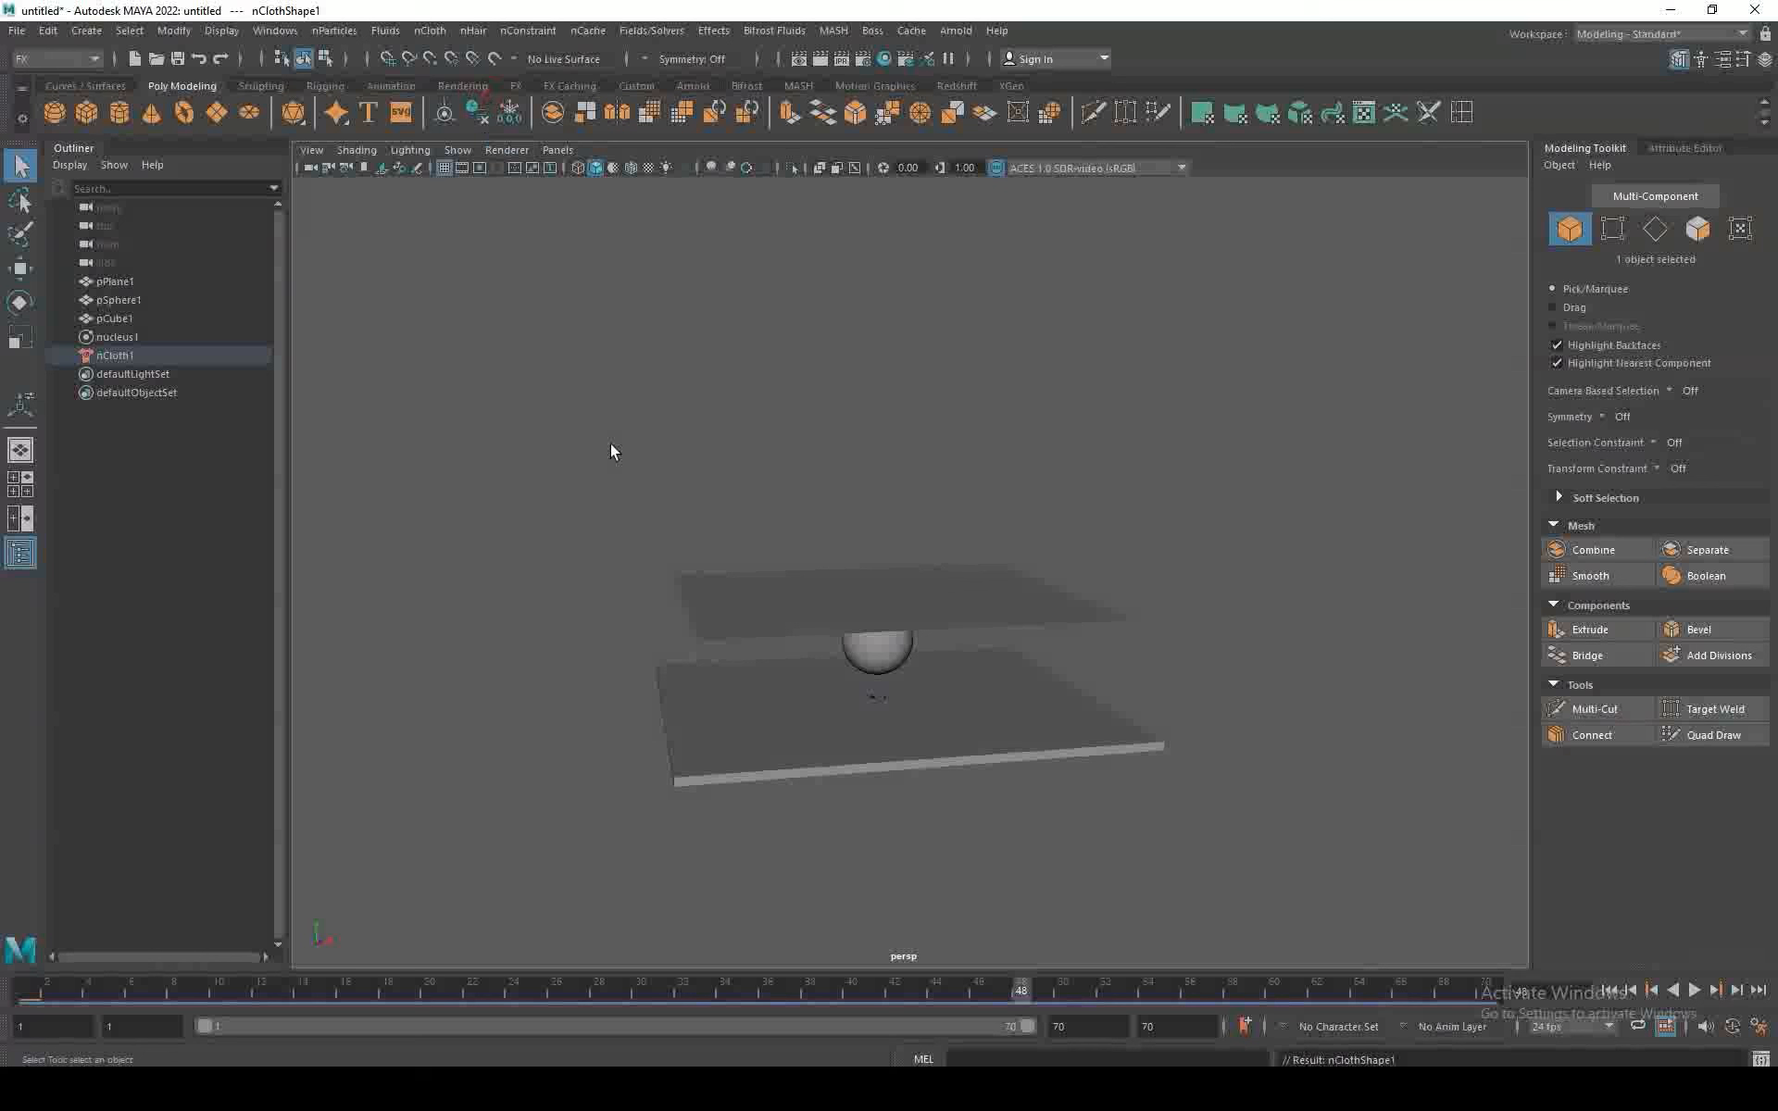
Step: Return the timeline to frame 1 and make the sphere a passive collider
click(881, 653)
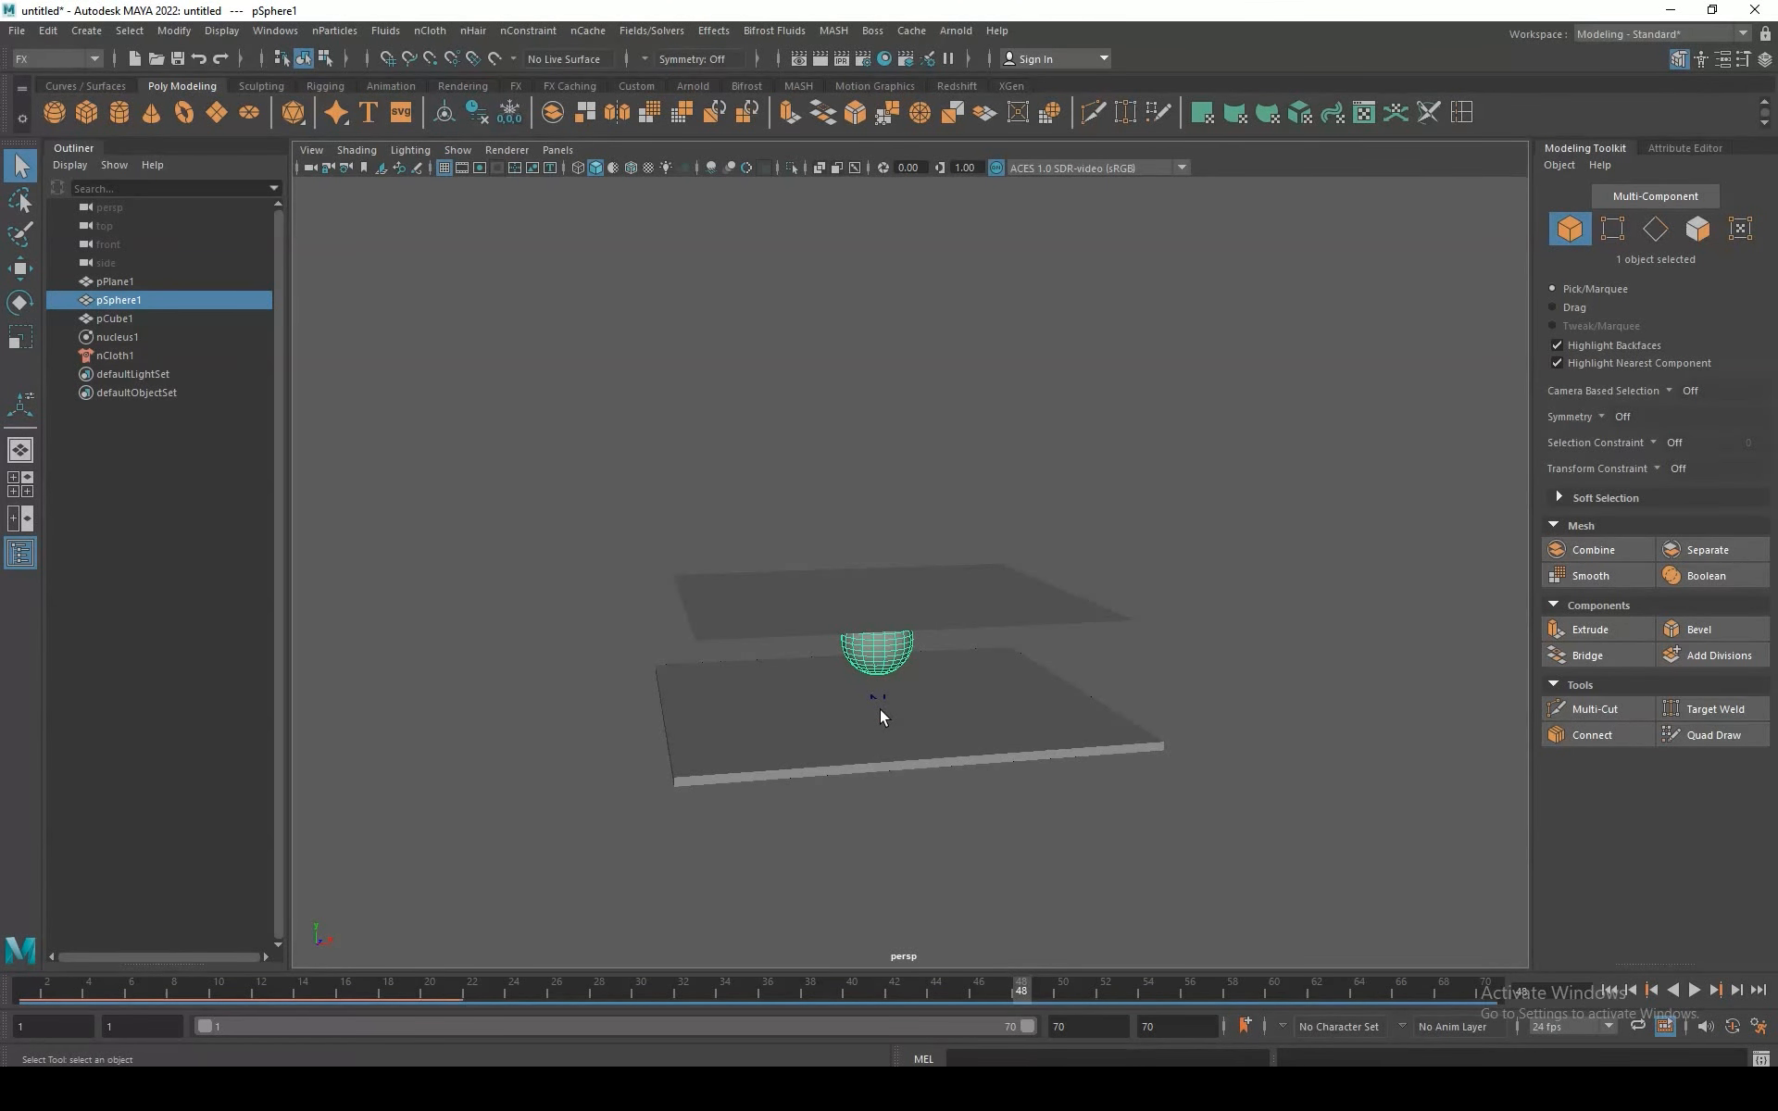
click(427, 33)
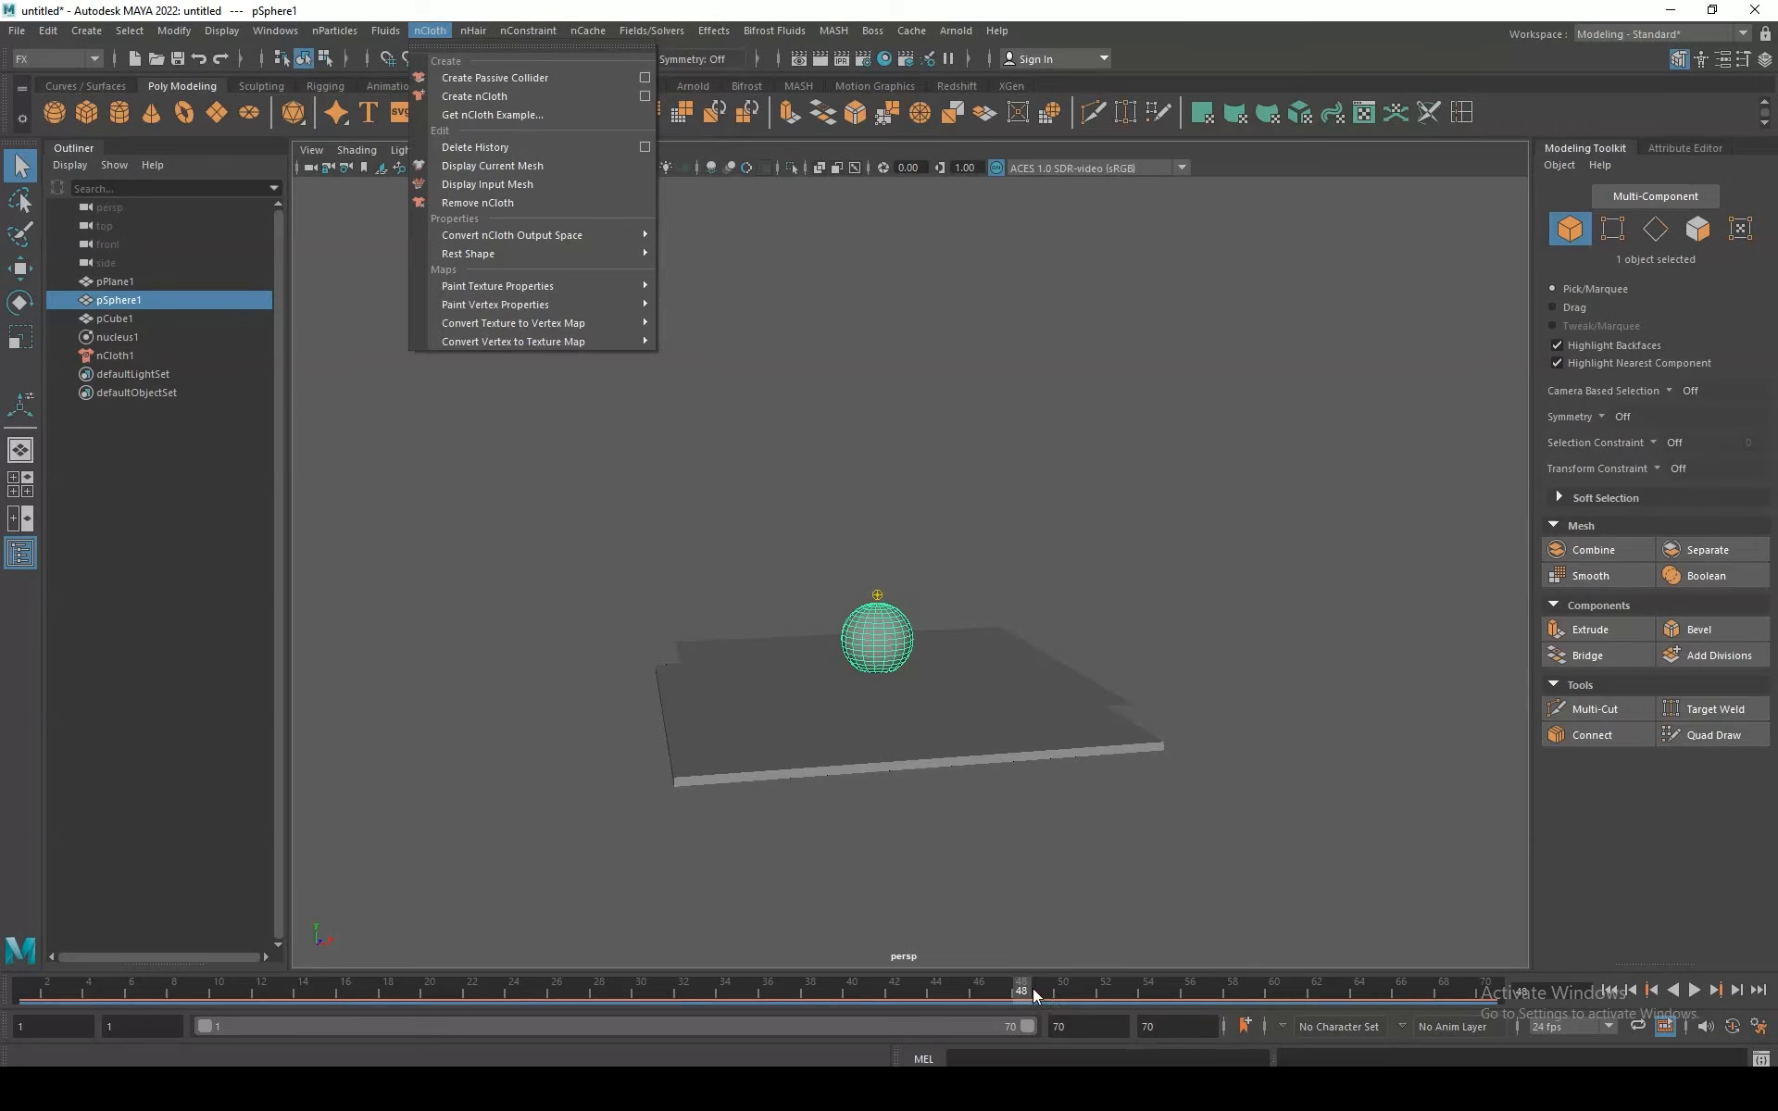
drag(1033, 991, 24, 981)
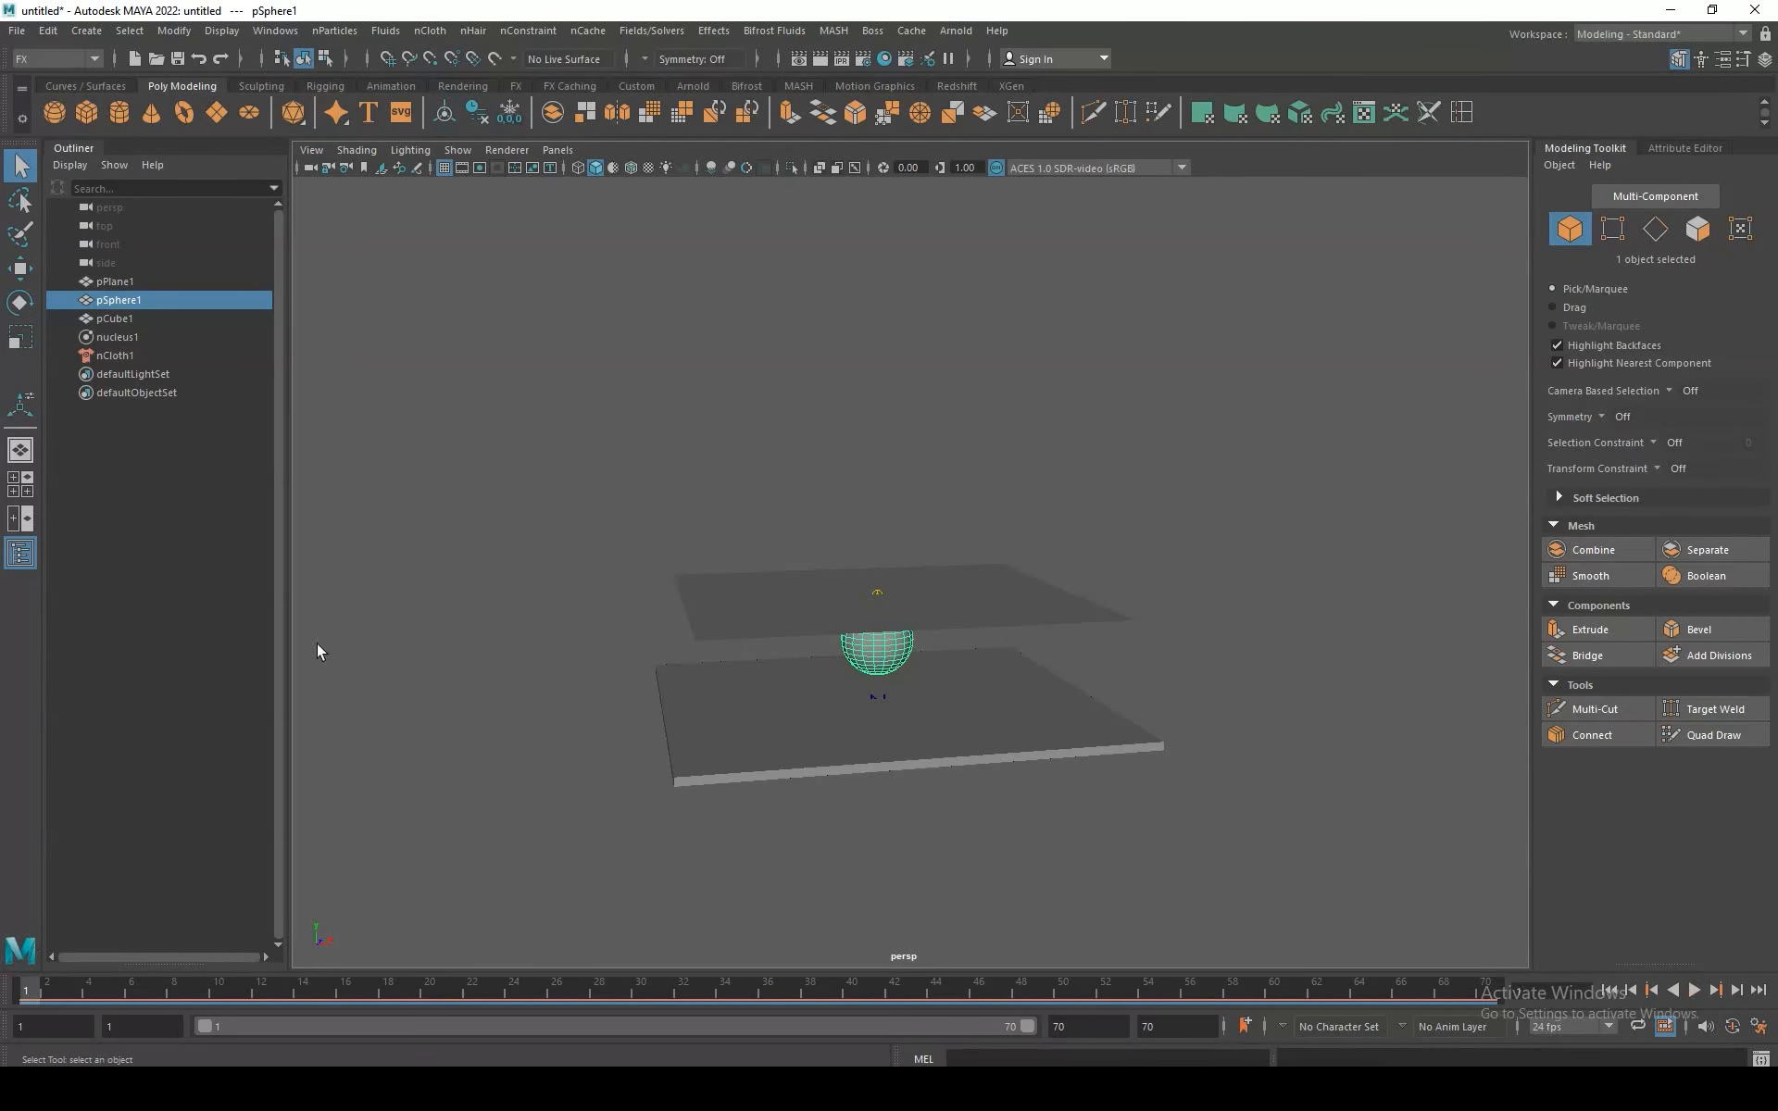
click(435, 30)
click(477, 88)
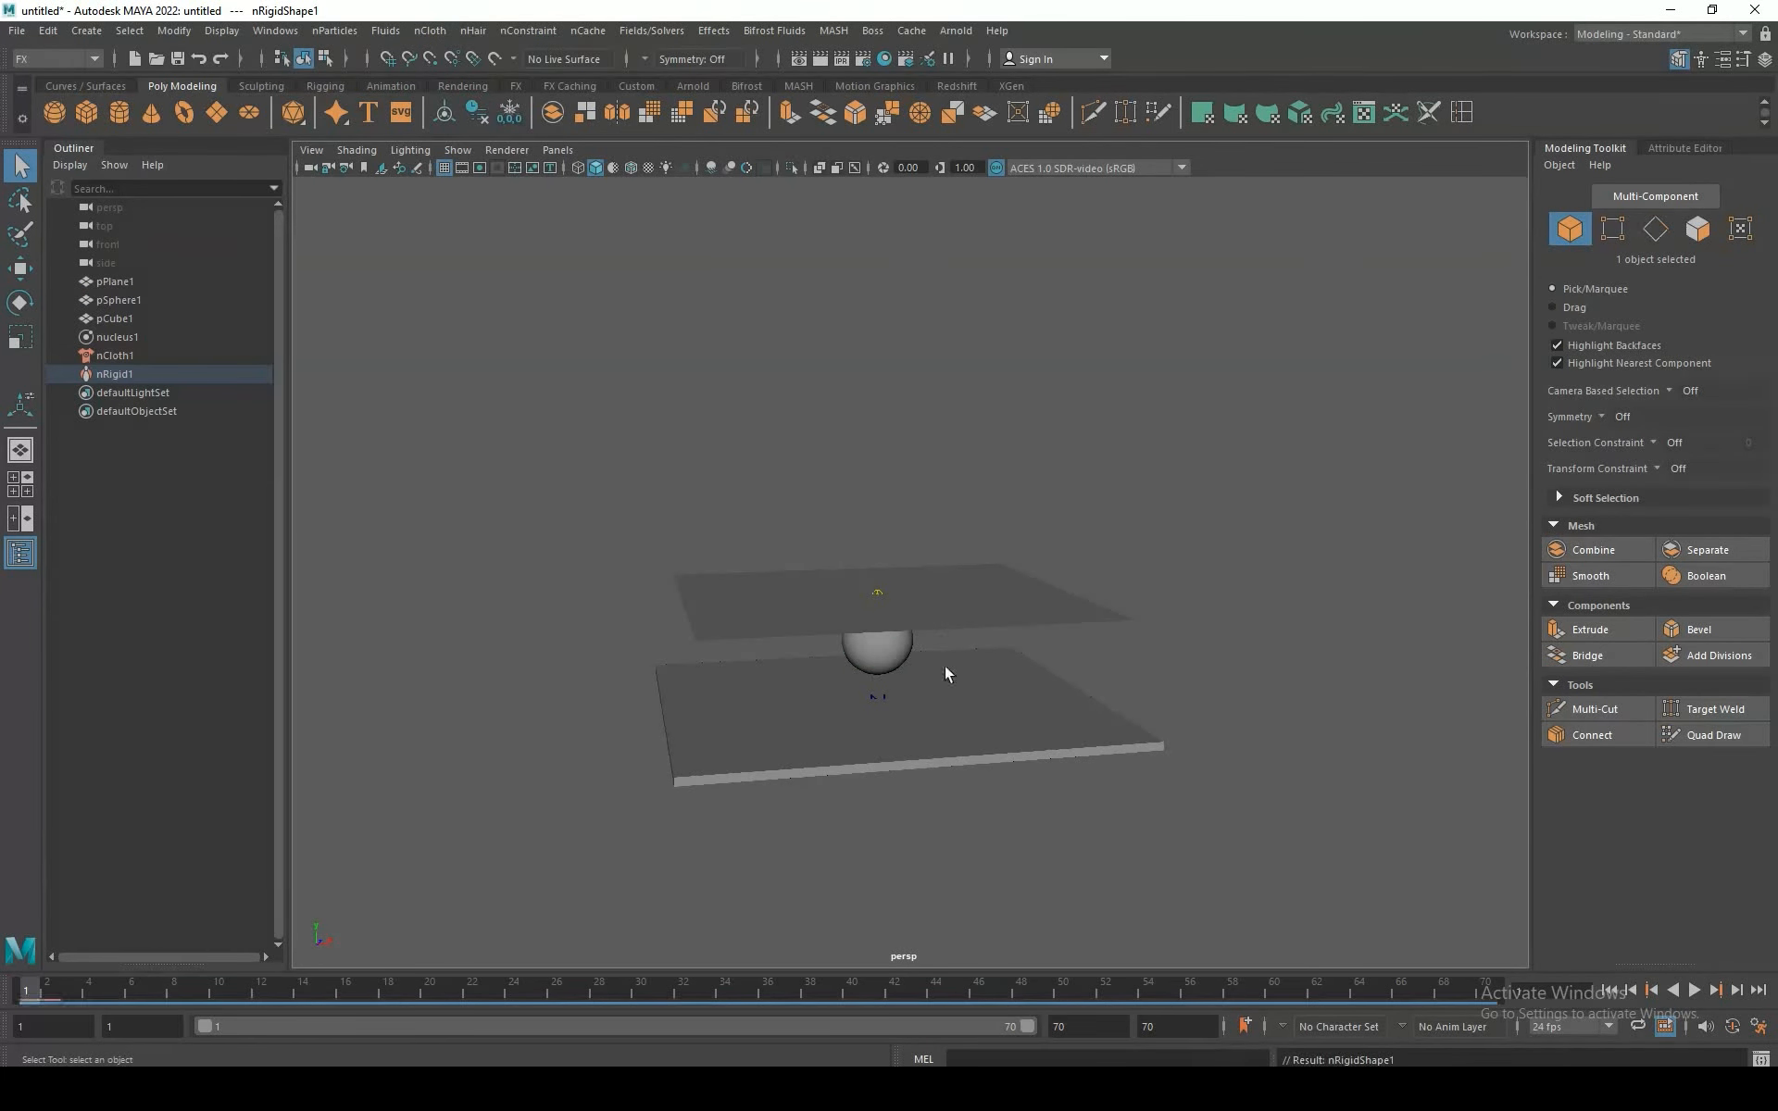
Step: Make the slab beneath the sphere a passive collider
click(945, 665)
click(435, 30)
click(477, 88)
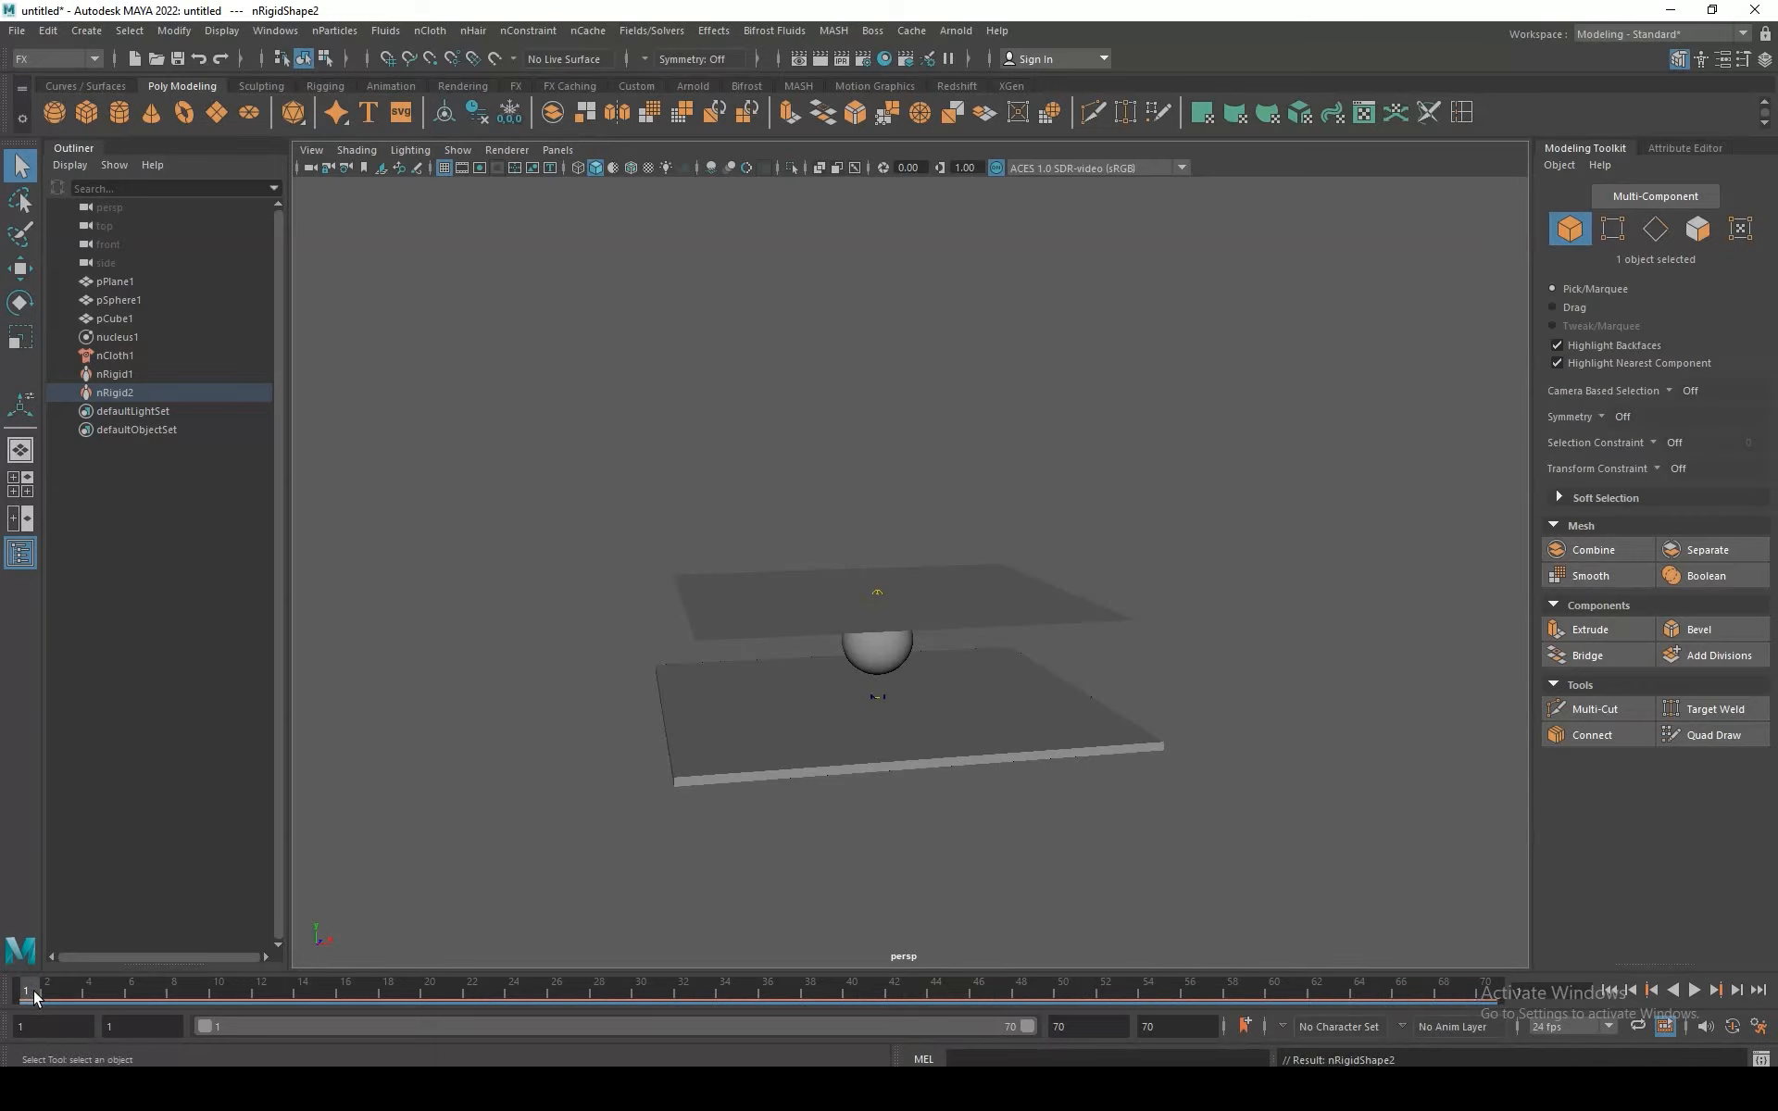
Step: Scrub the simulation to frame 70 and examine how the cloth settles over the sphere and slab
drag(33, 991, 1548, 989)
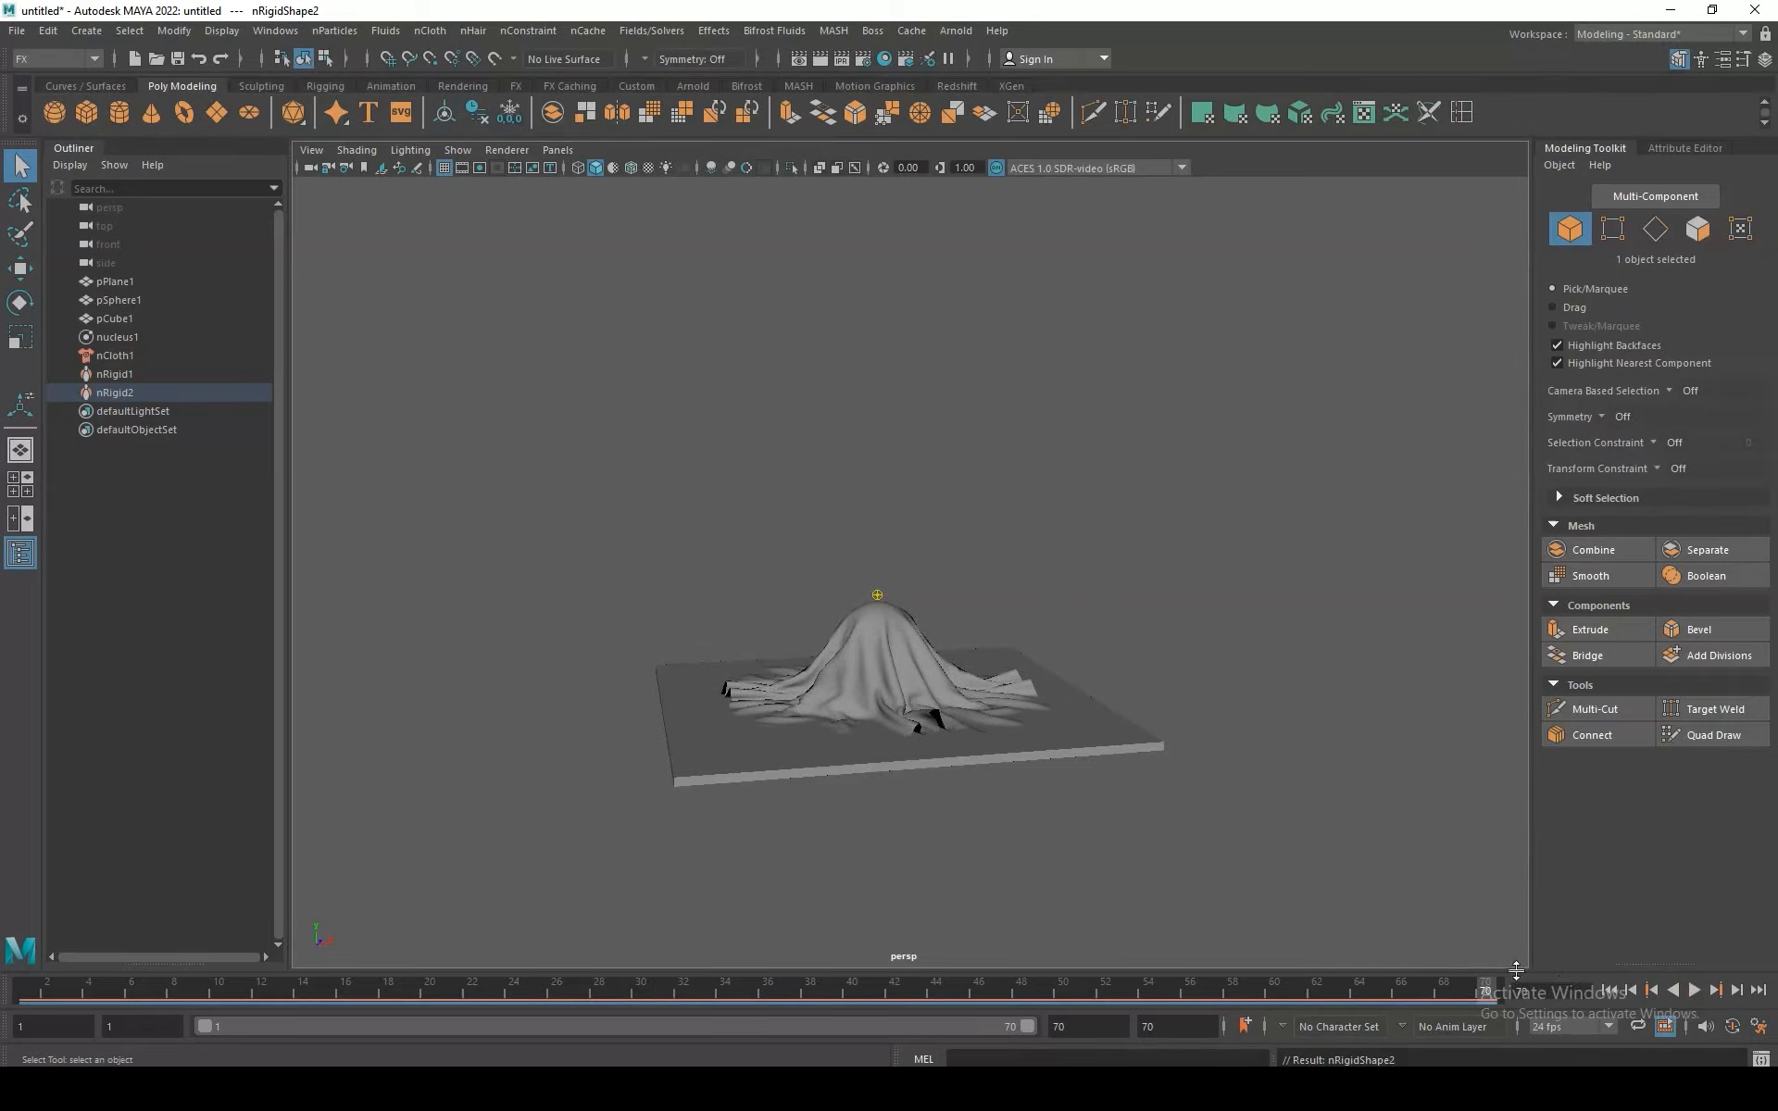
alt+drag(865, 614, 1181, 748)
alt+drag(1139, 759, 940, 713)
scroll(866, 689, up, 2)
drag(834, 997, 1523, 984)
scroll(1241, 861, up, 2)
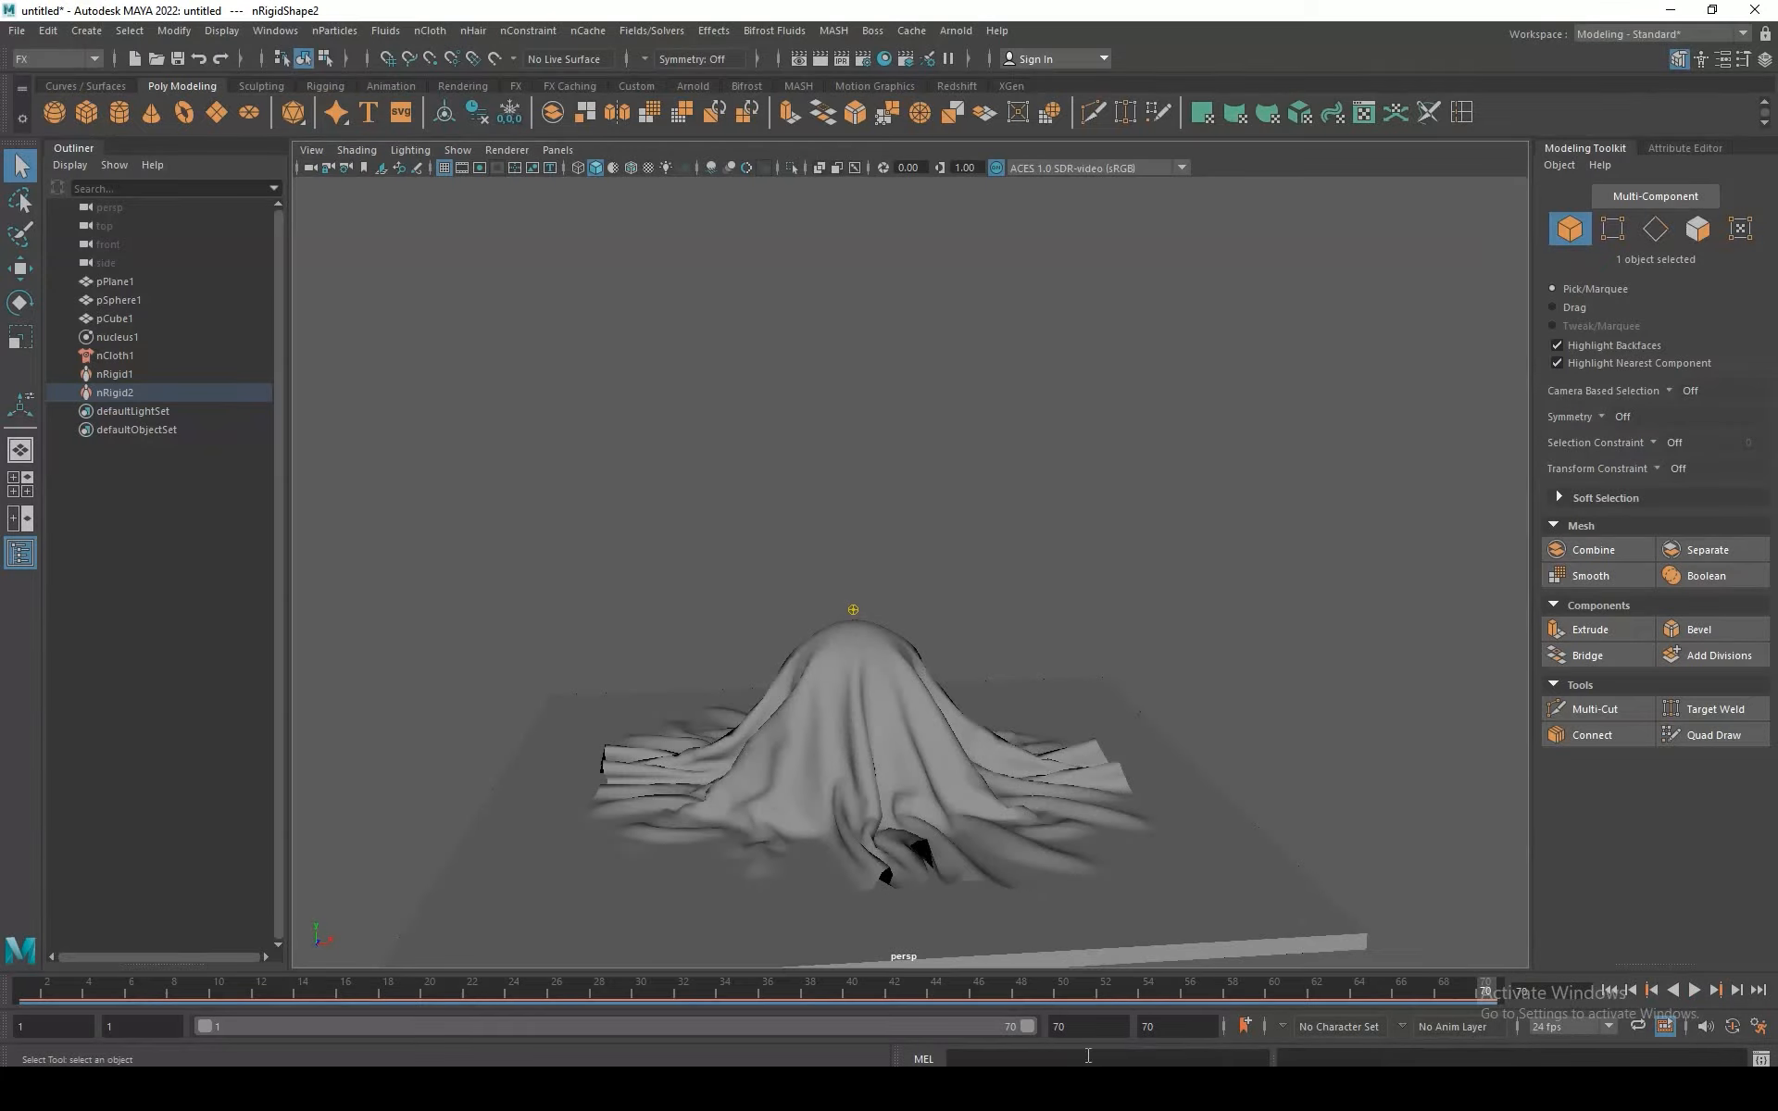
Step: Extend the playback range to frame 120 and scrub to frame 118 to inspect the settled cloth
double_click(1061, 1026)
text(120)
key(Return)
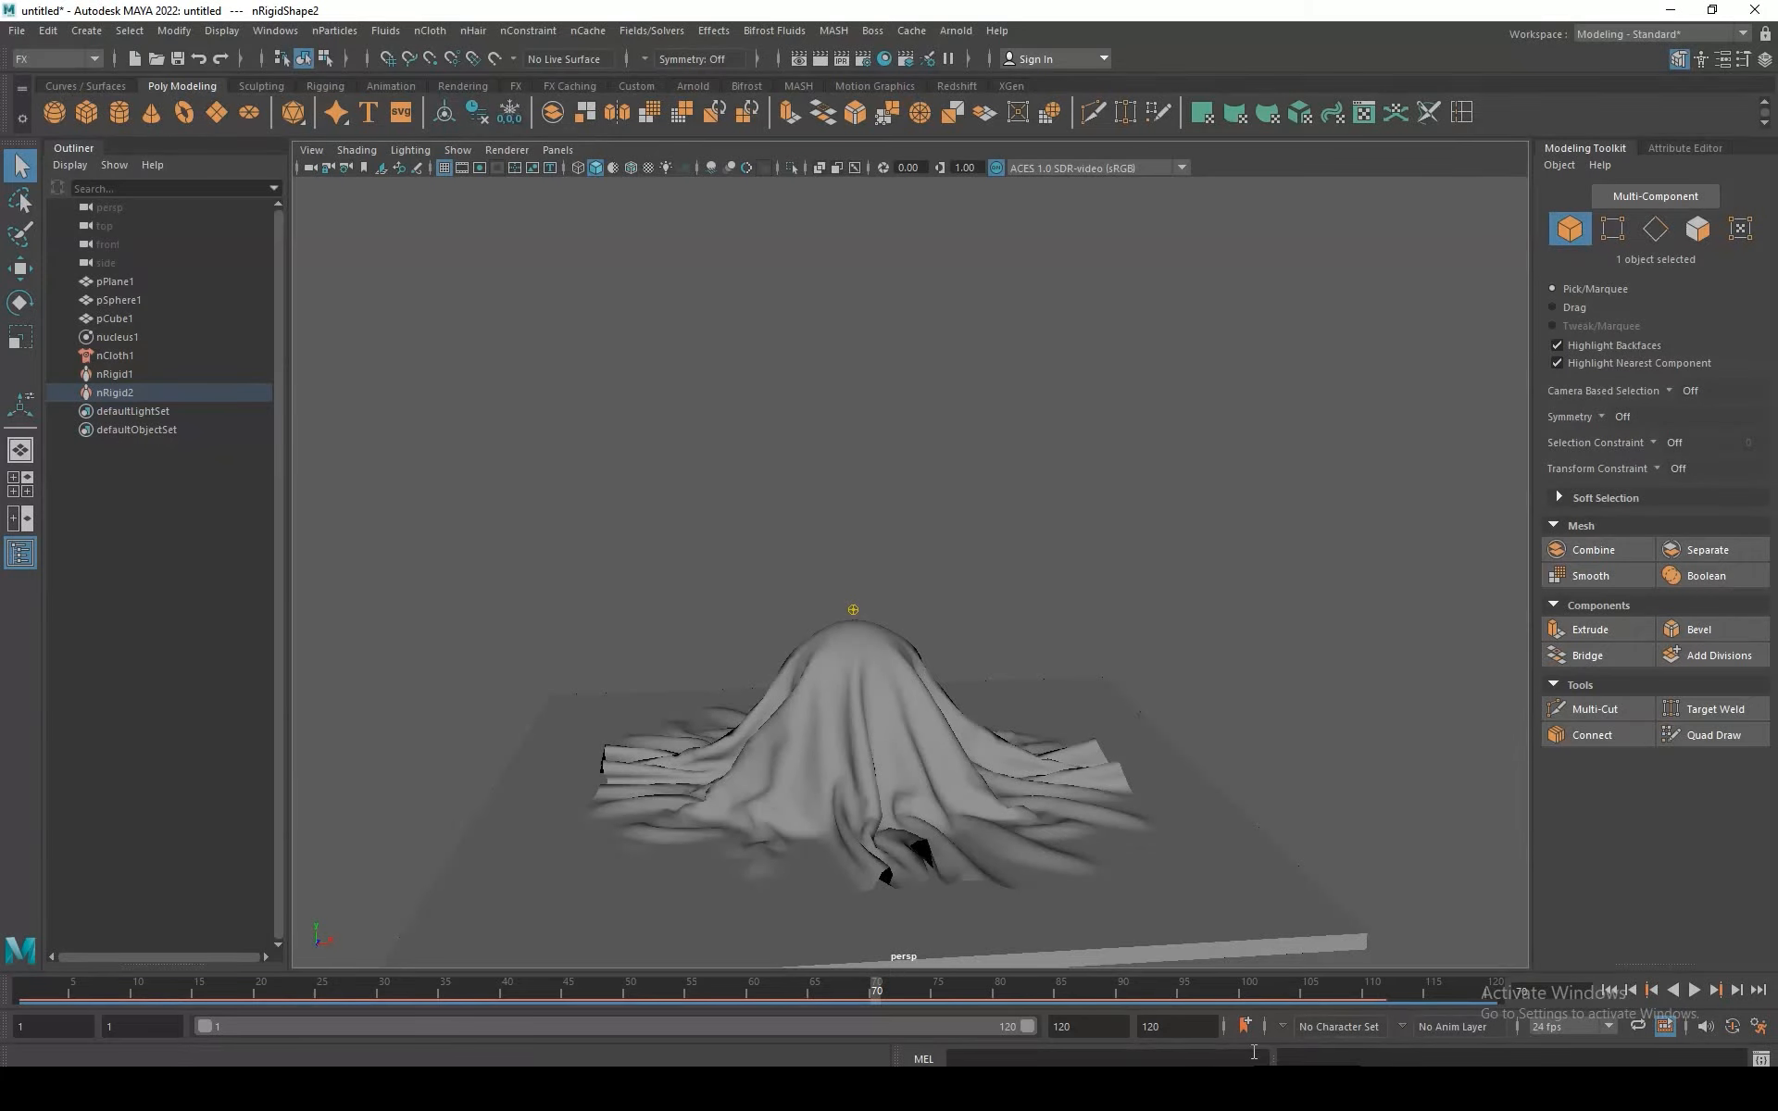
drag(877, 996, 1473, 999)
scroll(963, 697, down, 2)
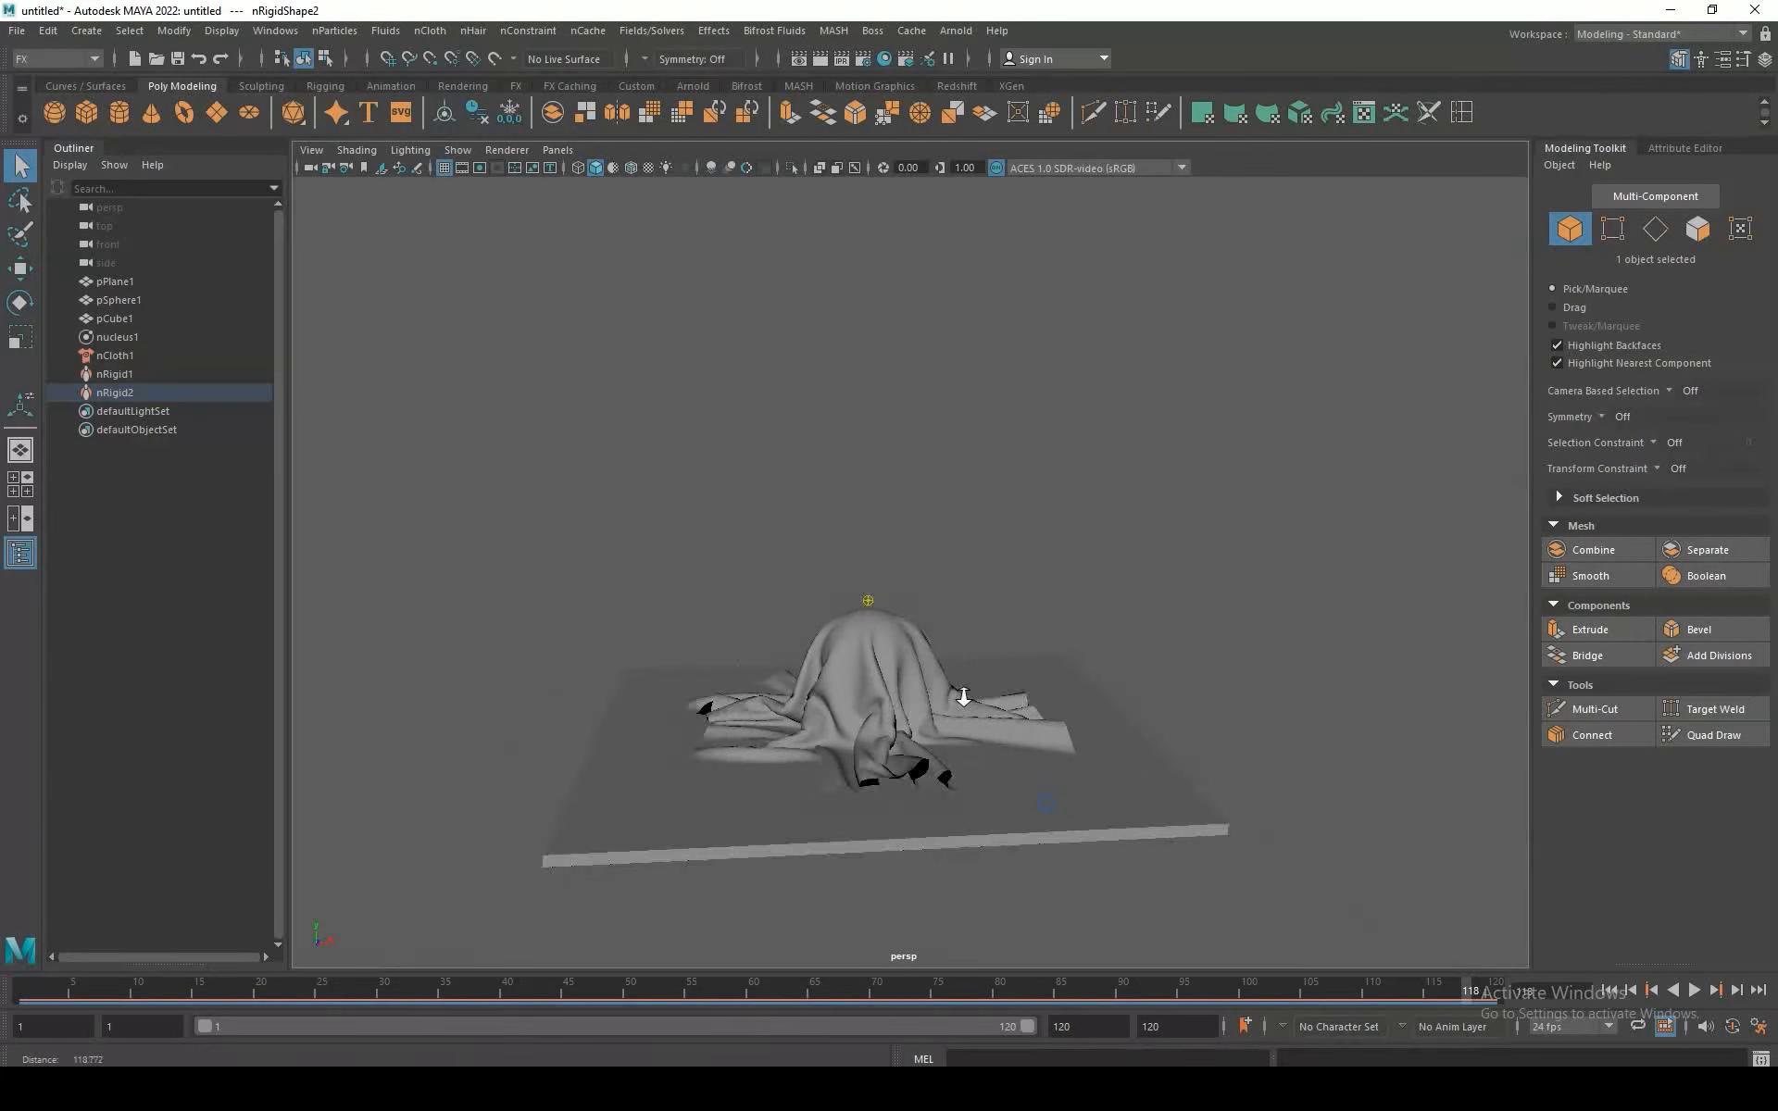
alt+drag(964, 697, 1025, 782)
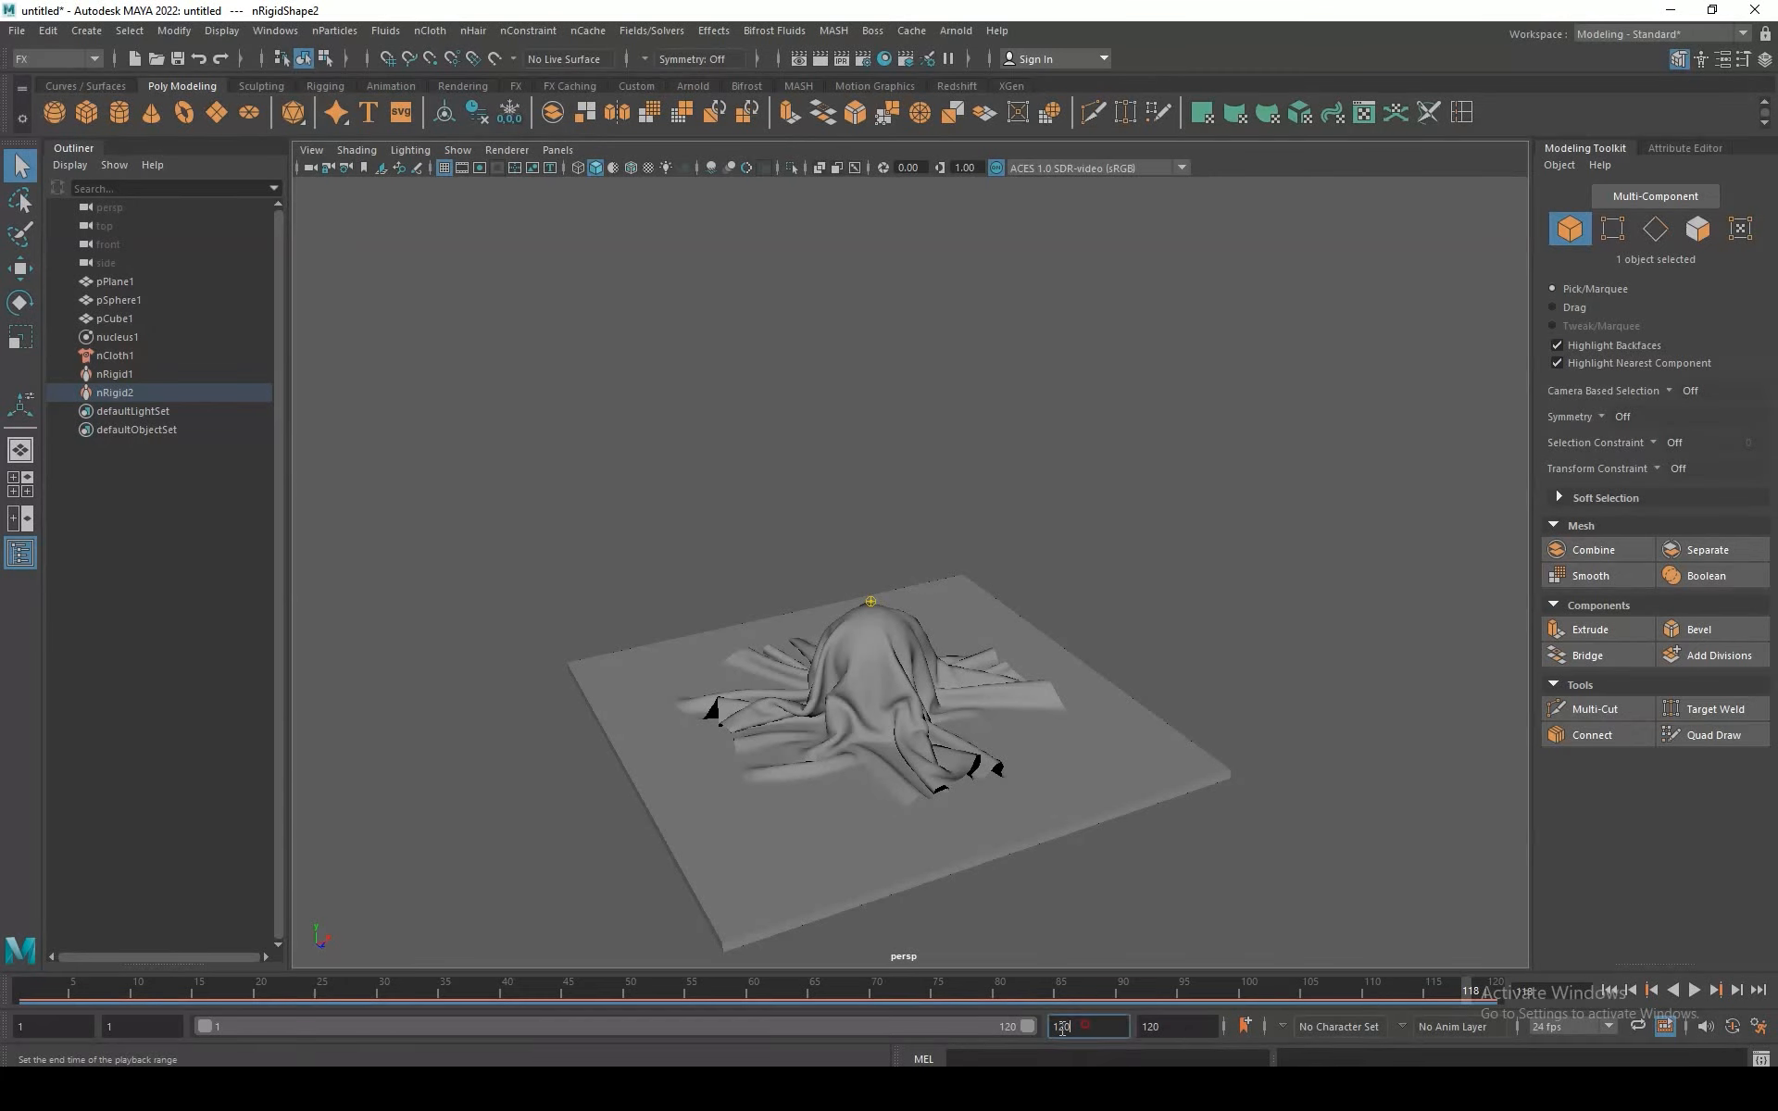
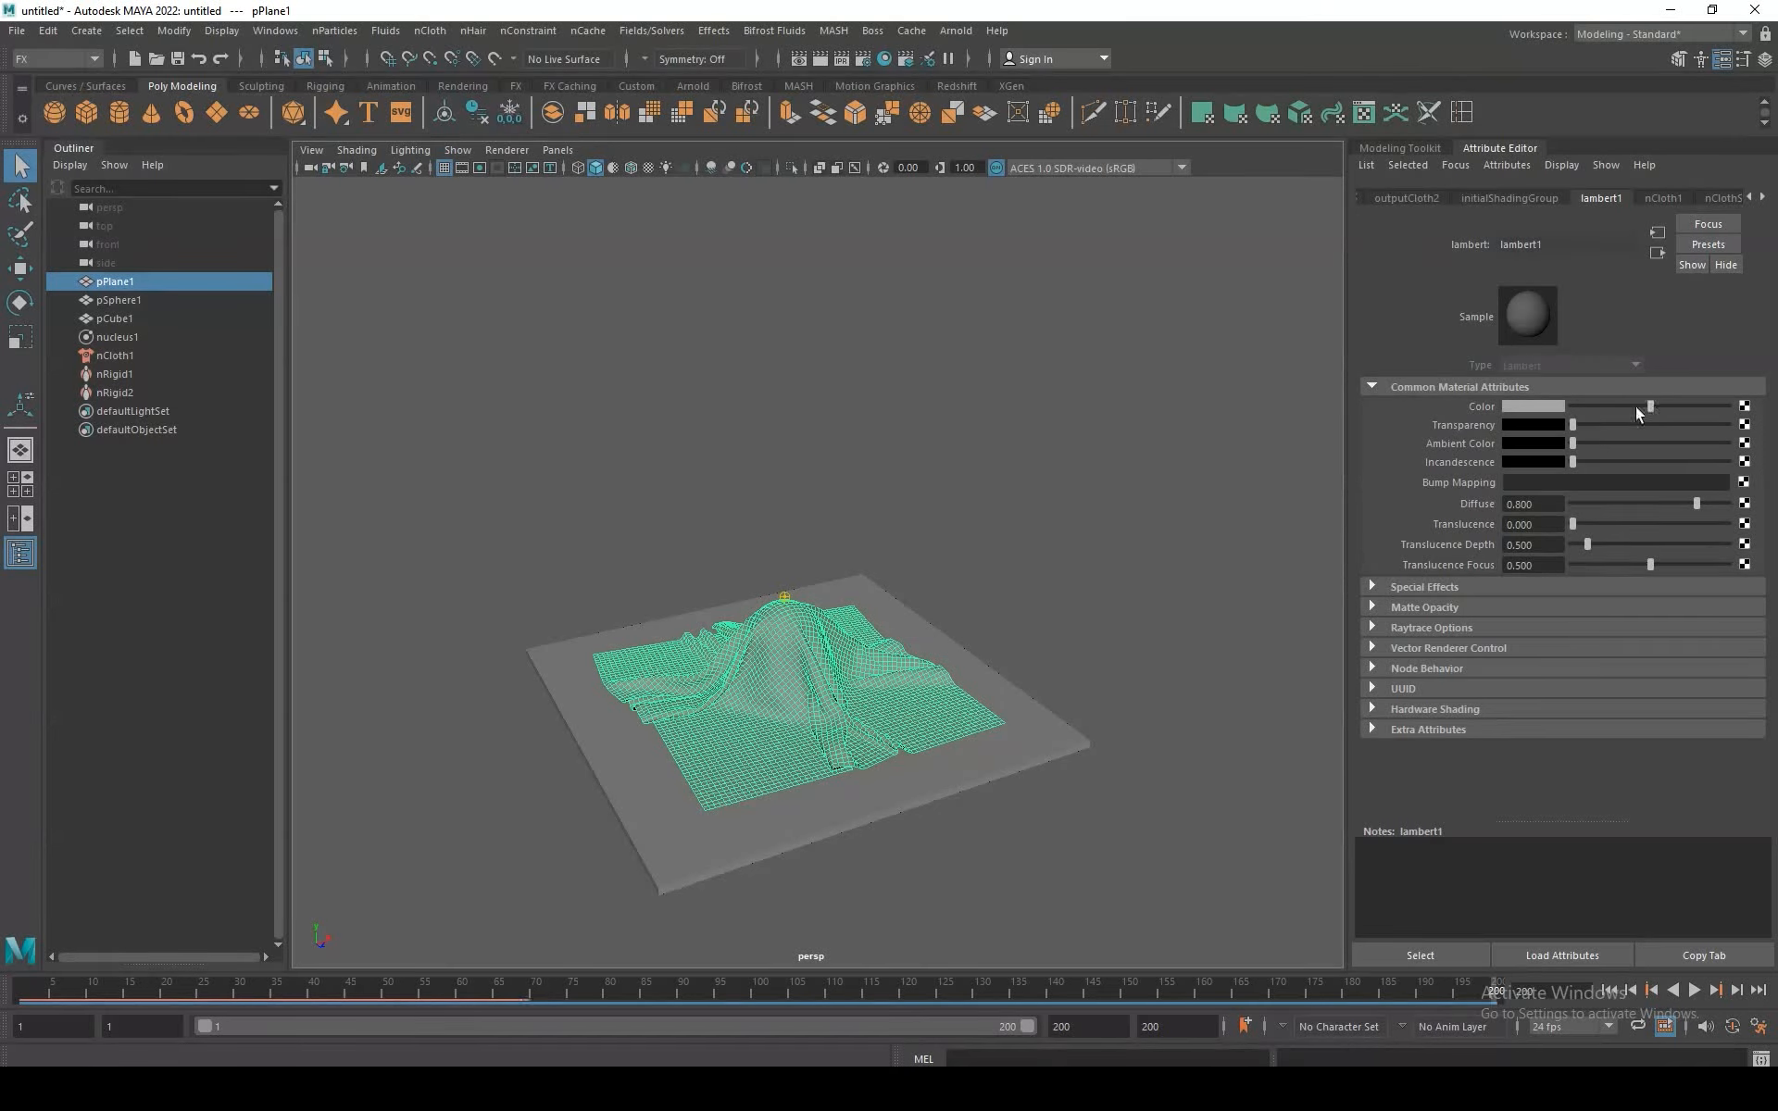
Step: Try a red colour on the default lambert1 material and set it to a darker grey instead
click(1536, 408)
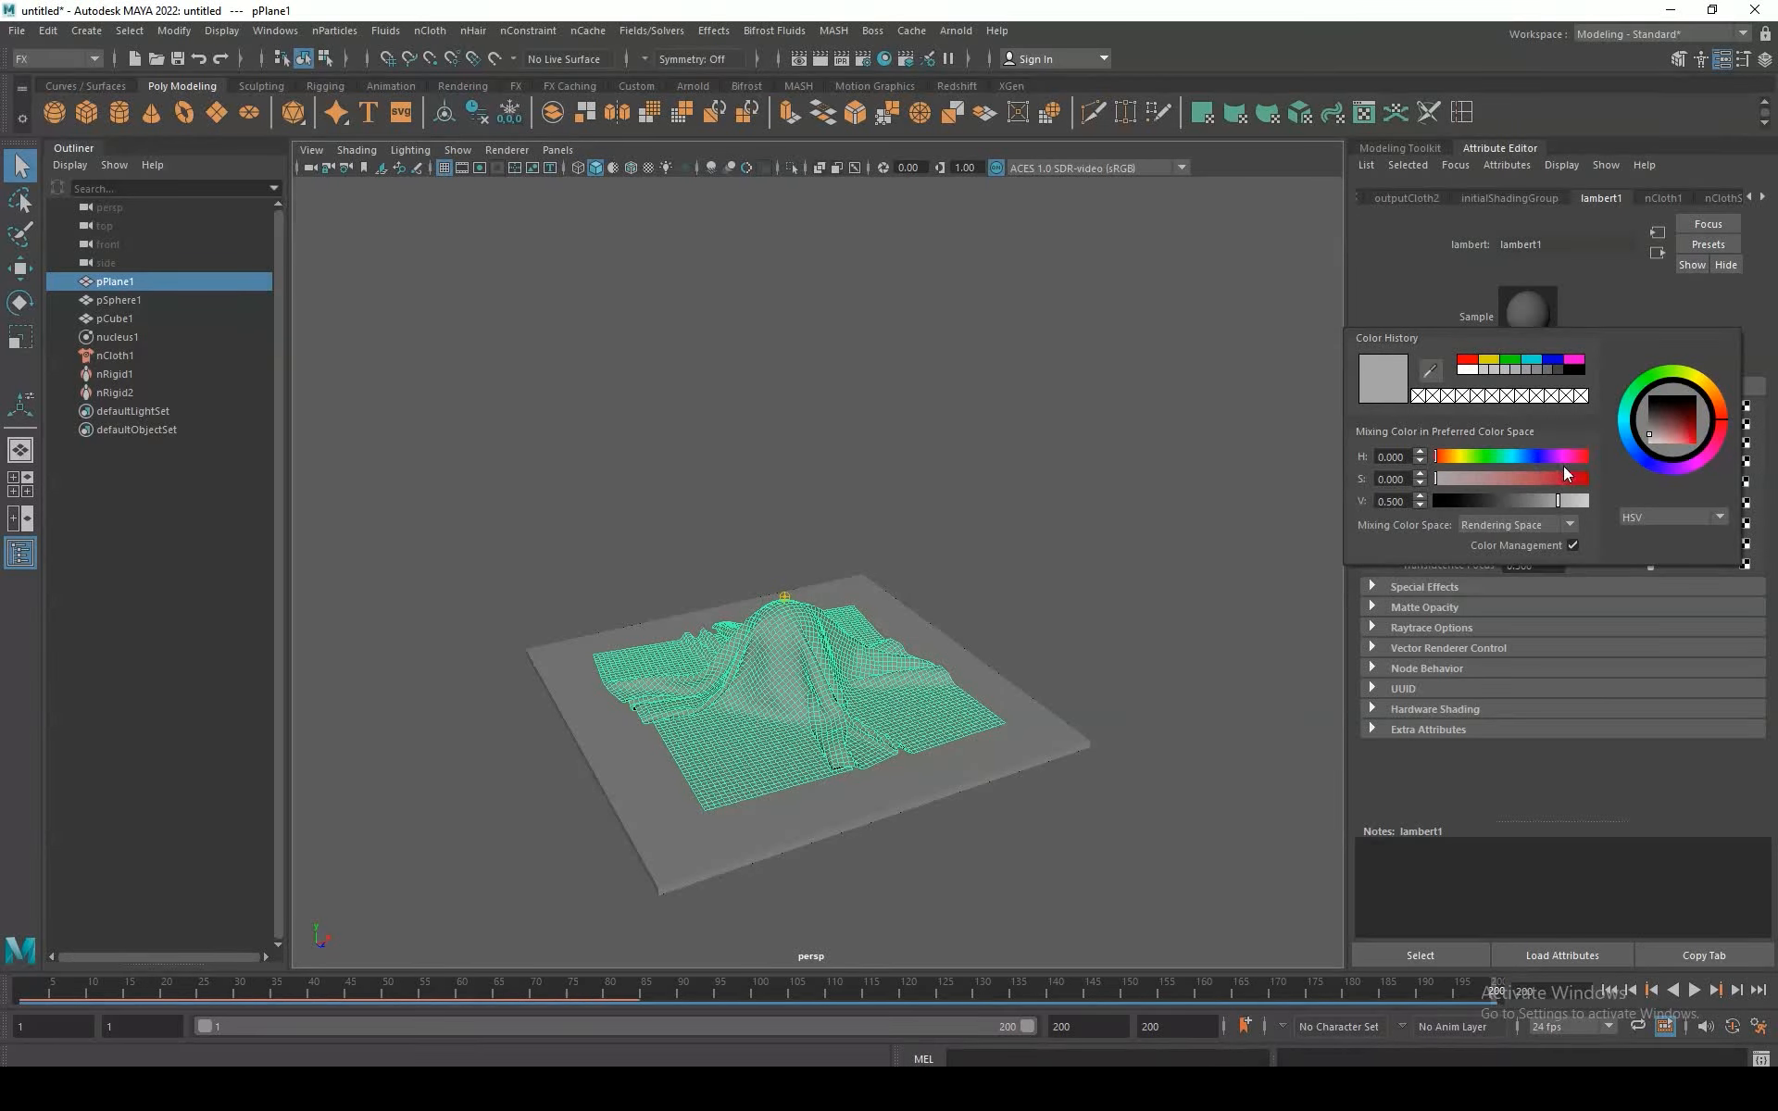
click(1537, 456)
drag(1684, 419, 1691, 442)
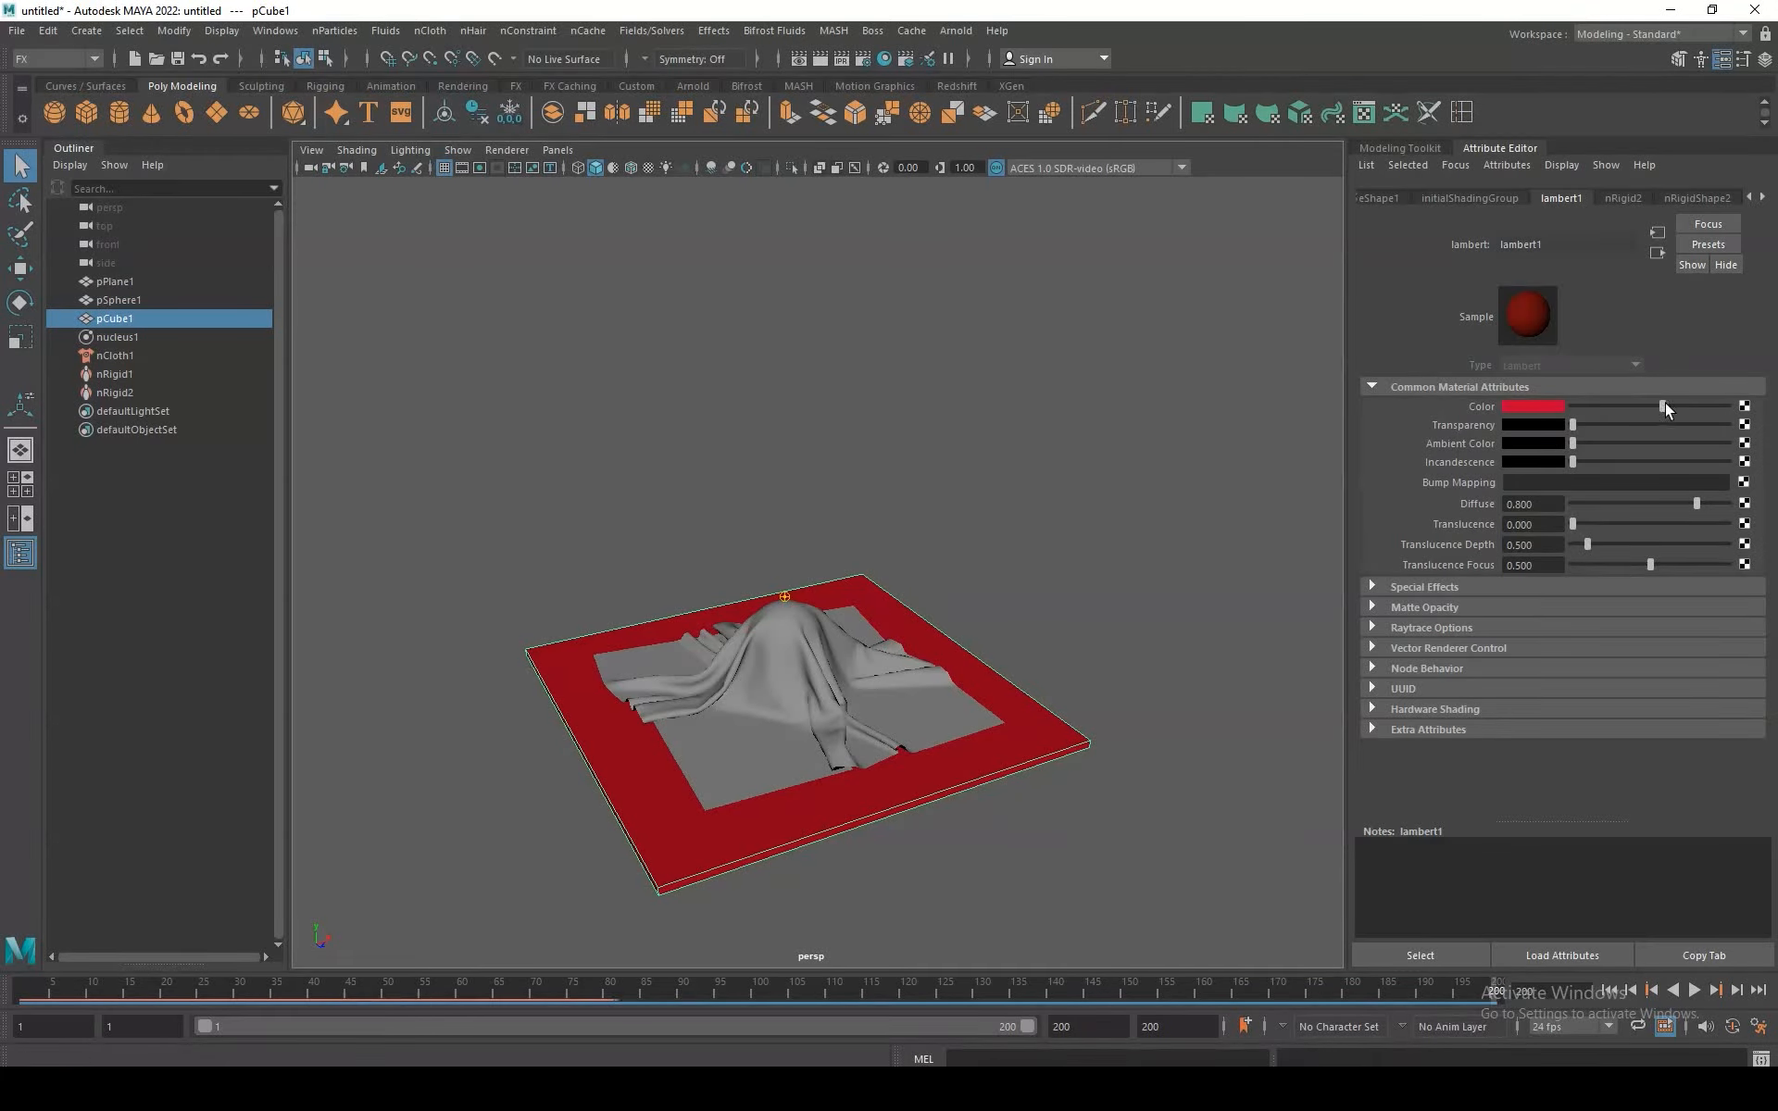
drag(1665, 402, 1609, 406)
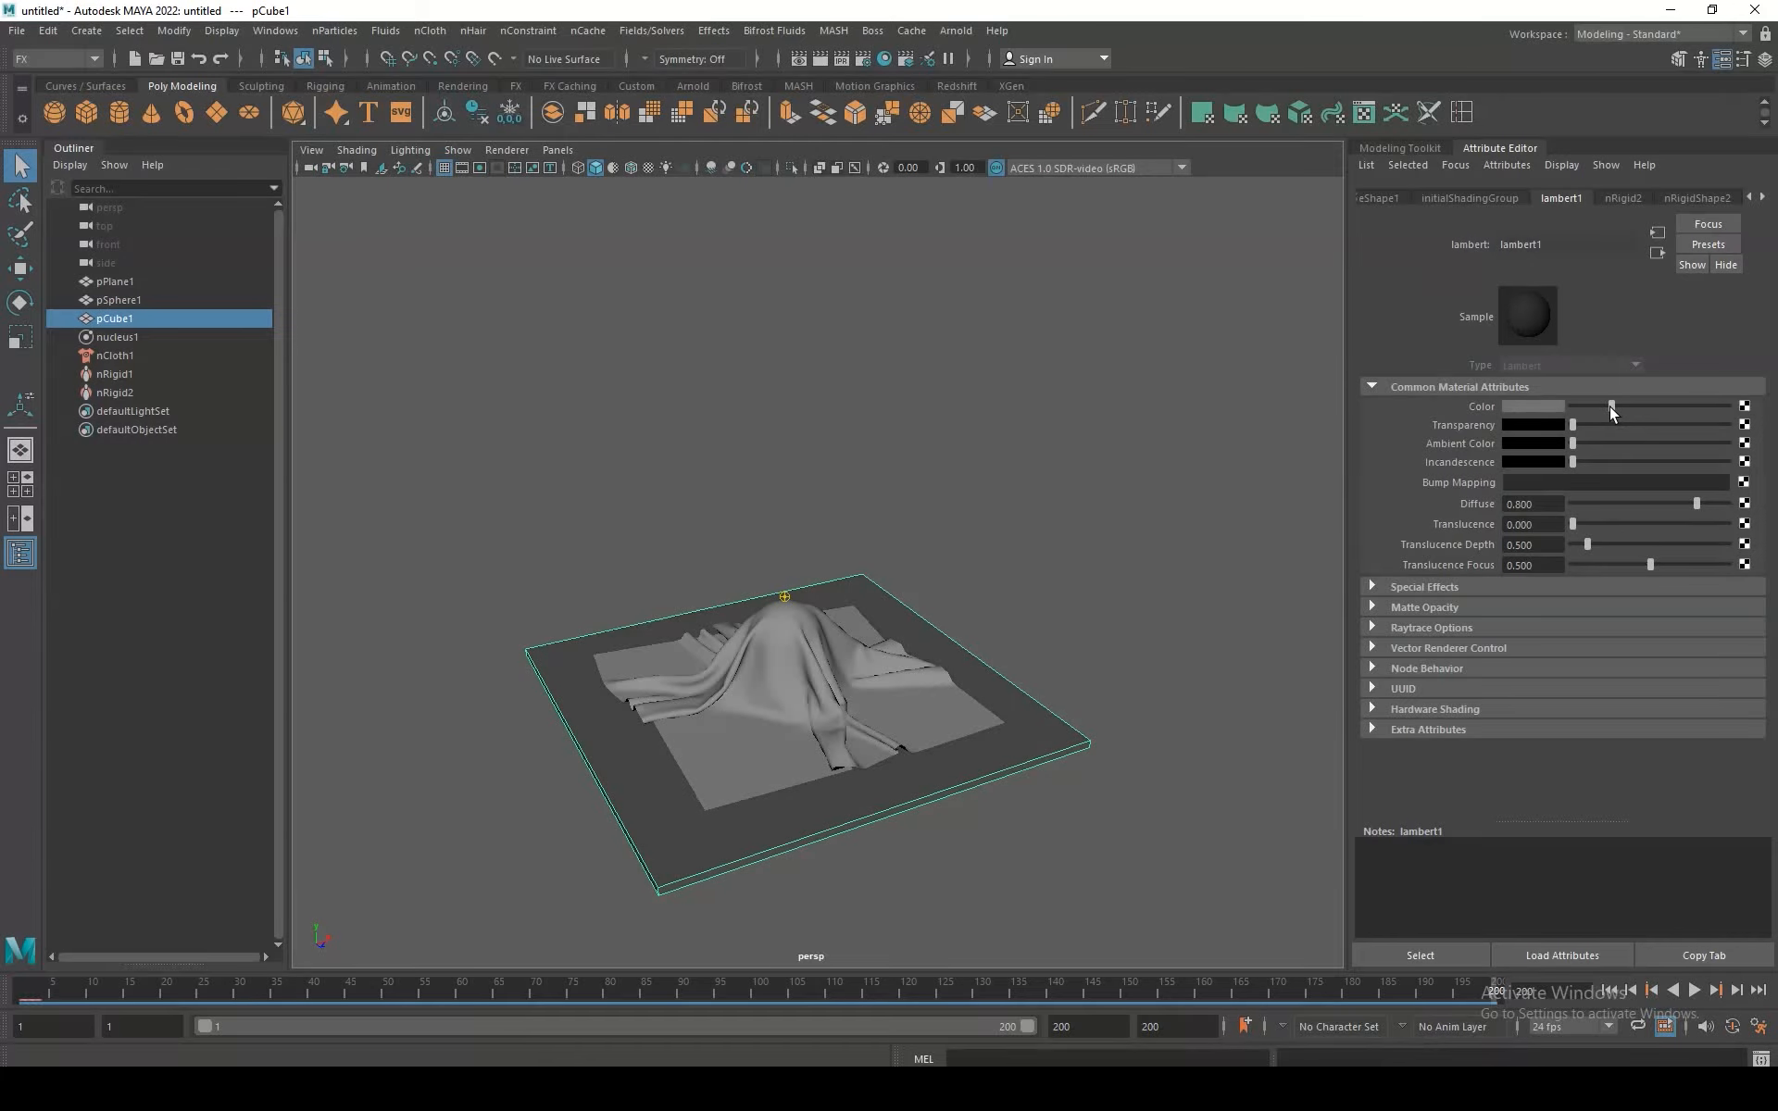
Step: Assign a new Lambert material to the cloth plane and set its colour to red
right_drag(813, 593, 815, 999)
click(744, 500)
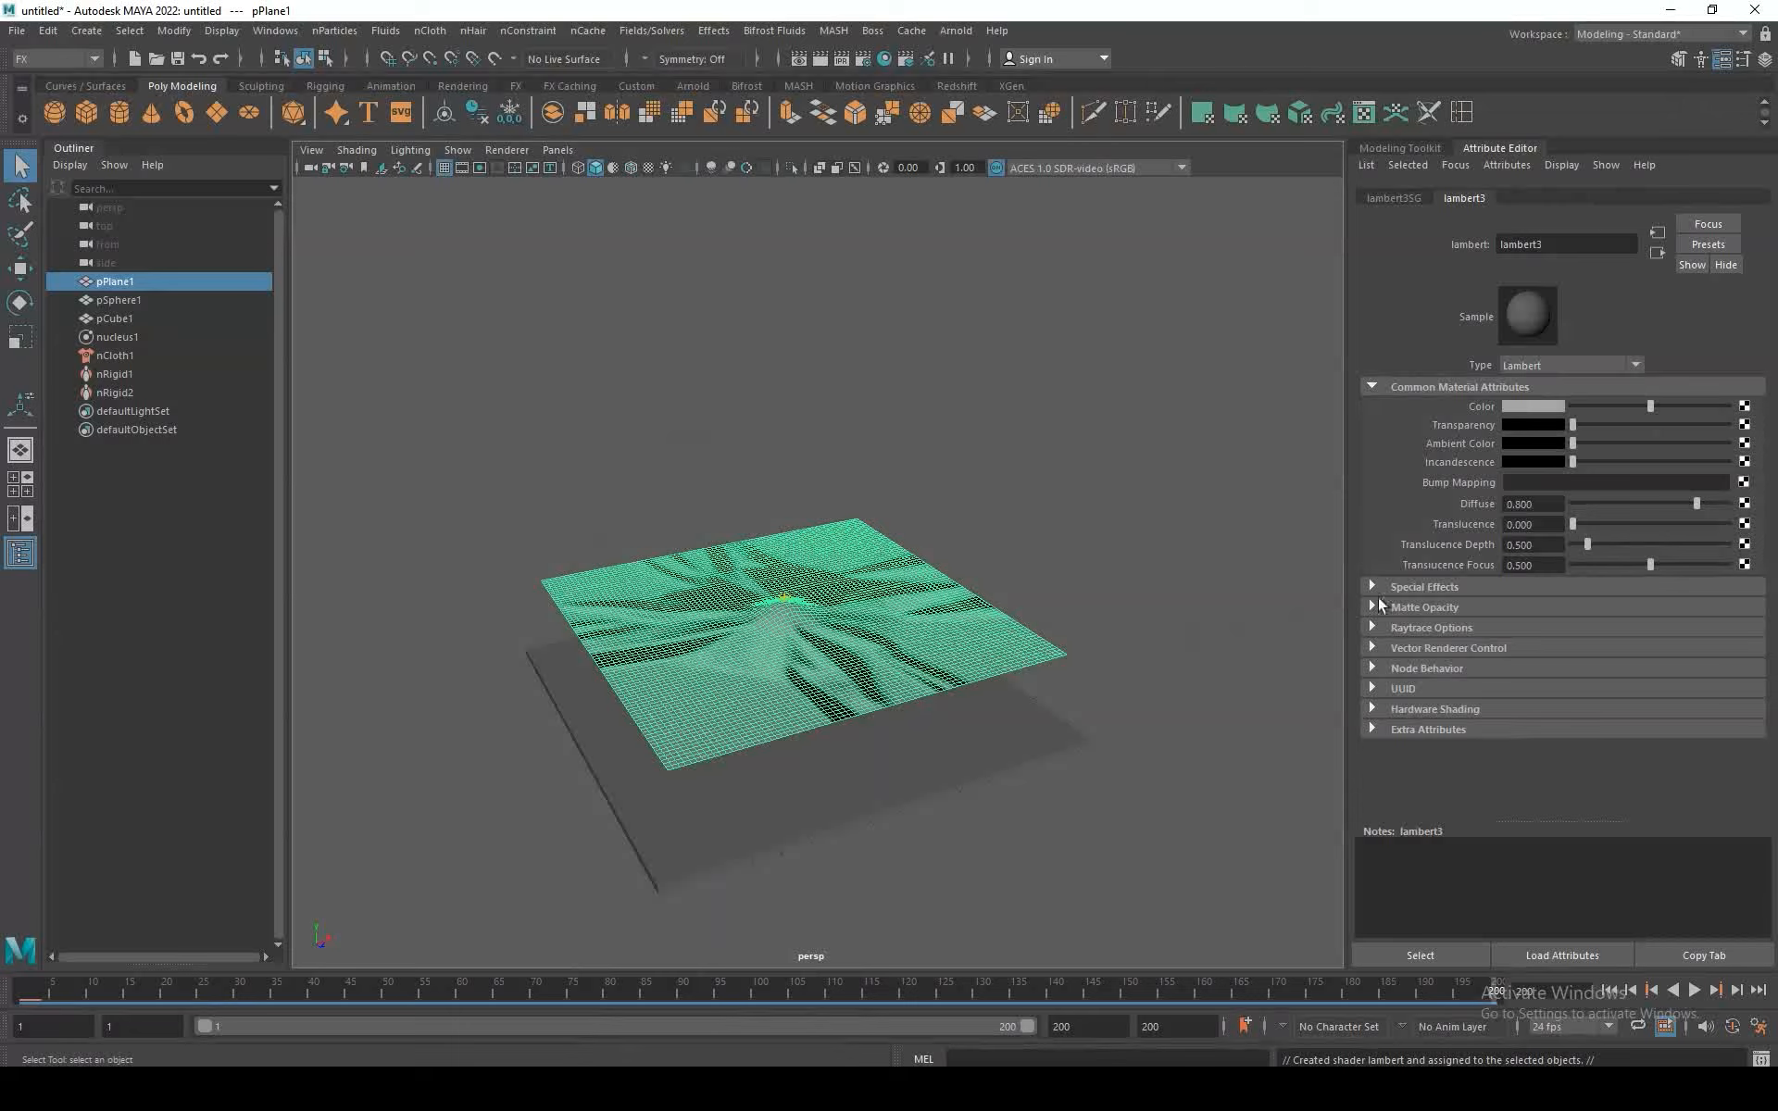
click(1537, 406)
drag(1504, 534, 1632, 503)
click(1041, 710)
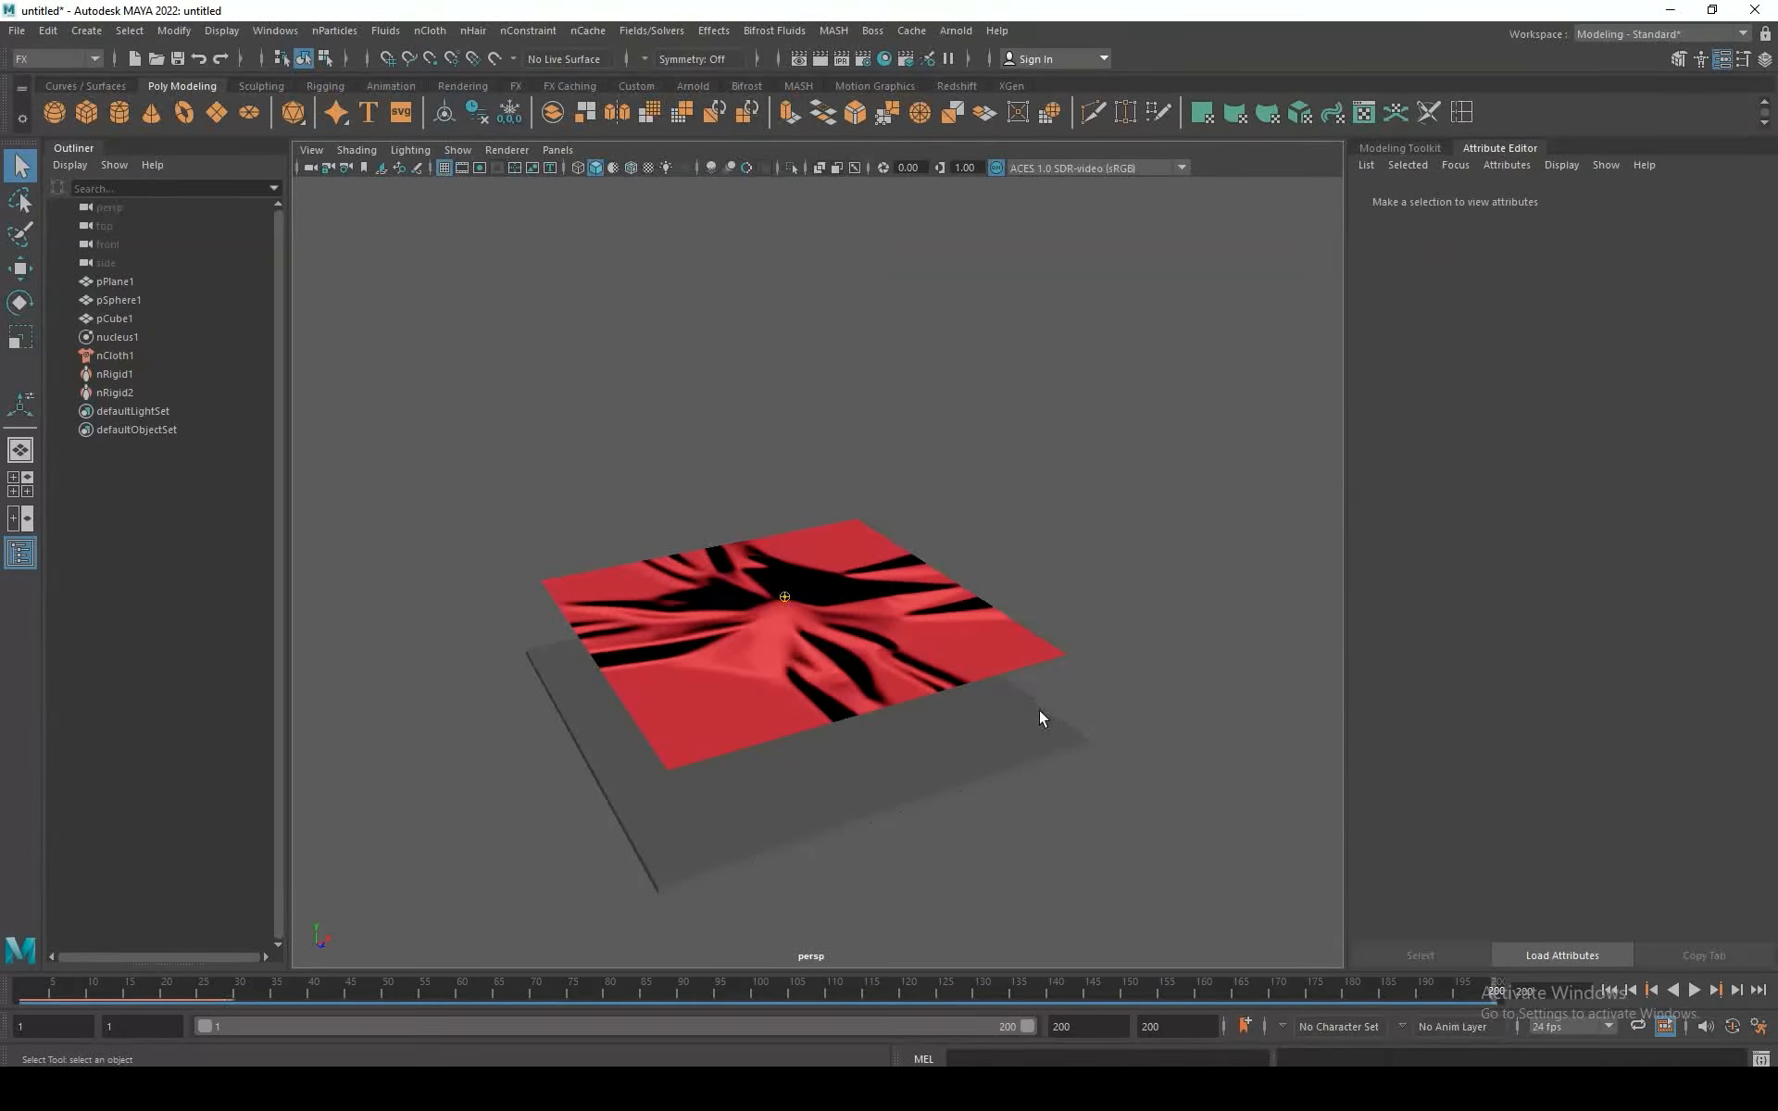
Step: Rewind to frame 1, run the simulation to frame 200 and examine the red cloth's drape from several angles
click(964, 652)
drag(834, 992, 22, 995)
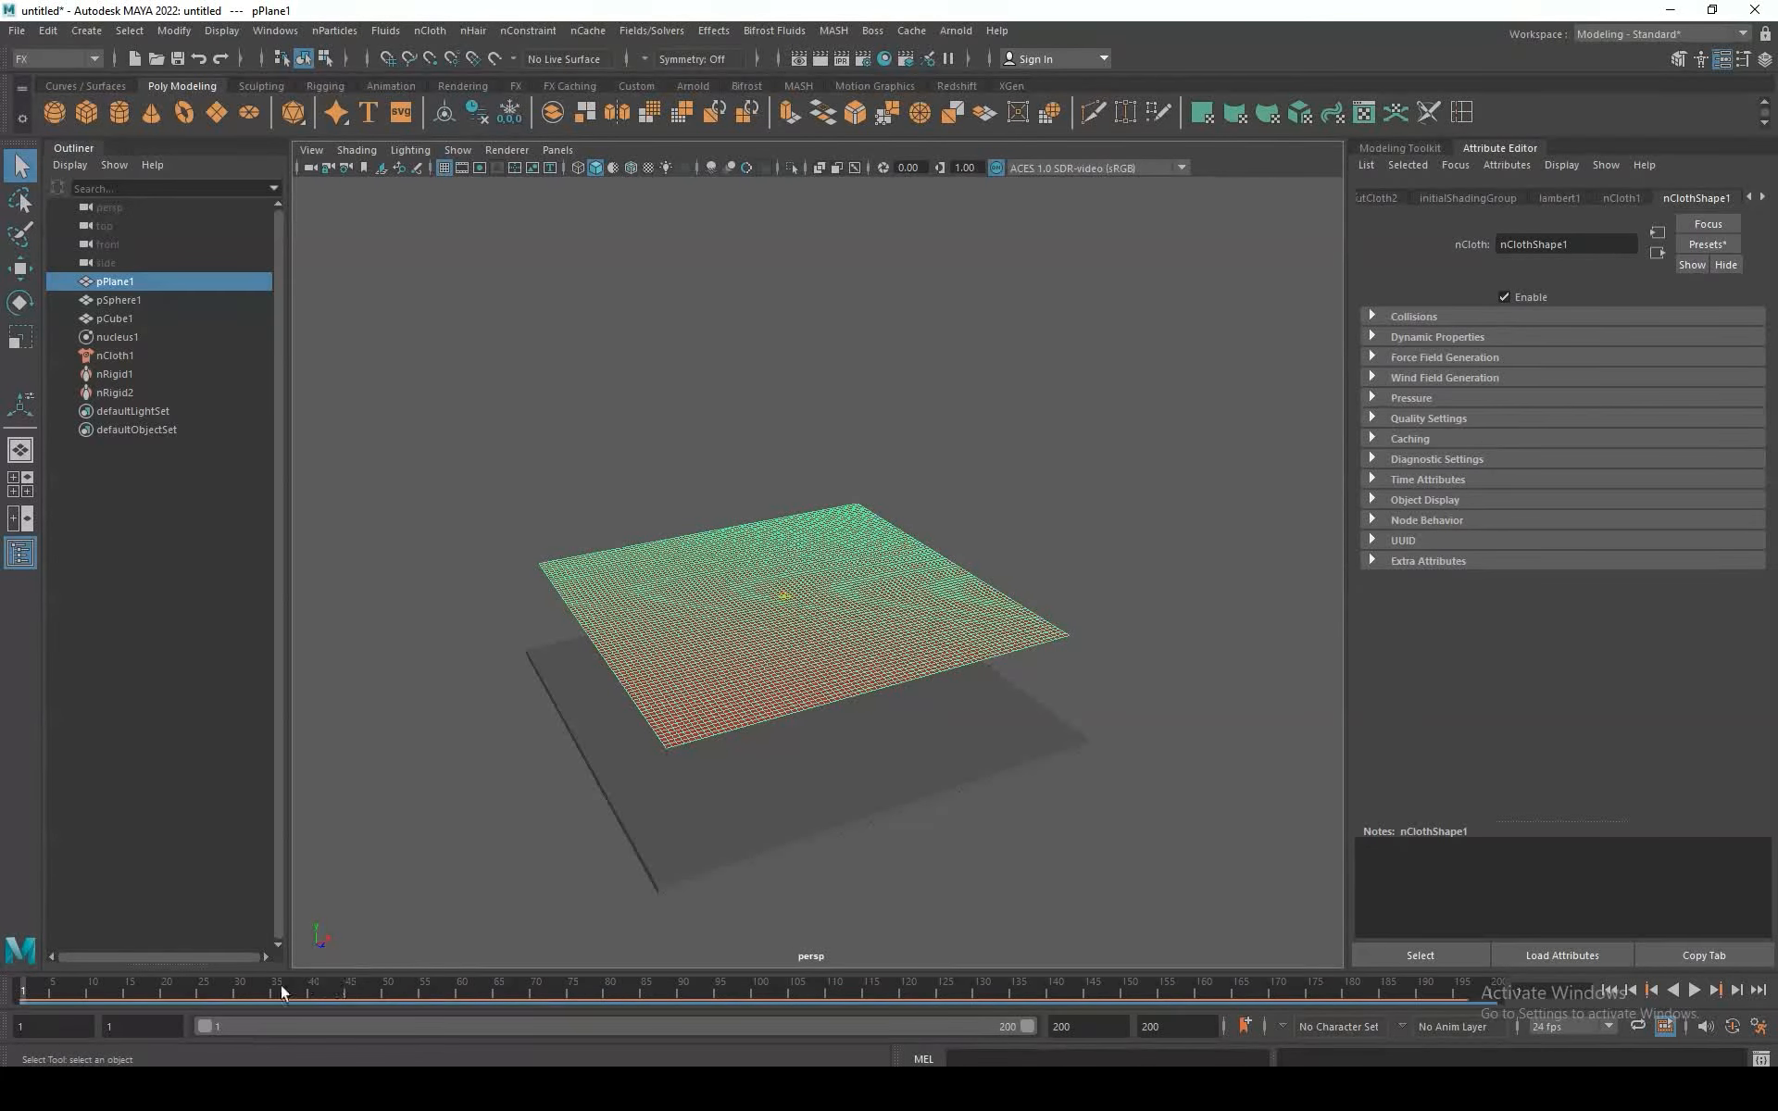
drag(121, 993, 1536, 1004)
click(347, 938)
key(alt+v)
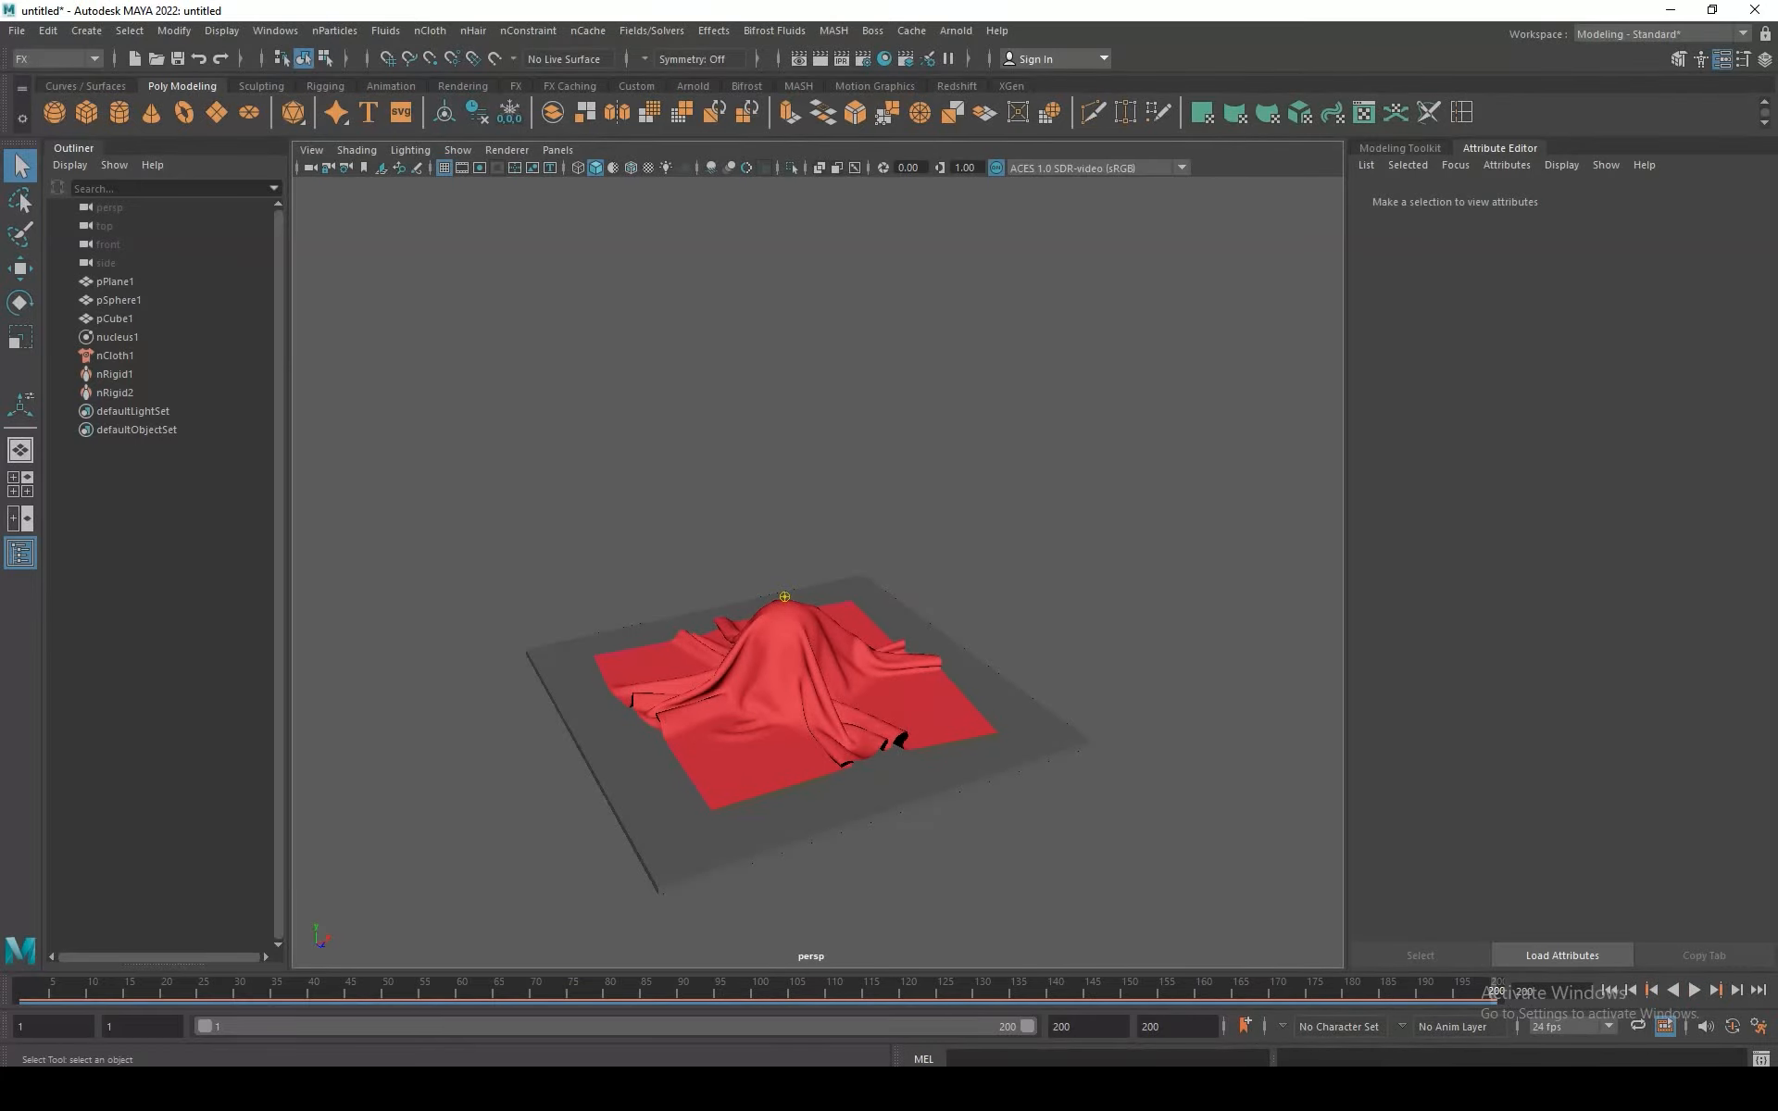
alt+drag(853, 589, 658, 685)
alt+right_drag(657, 686, 911, 826)
mouse_move(910, 826)
alt+mouse_down()
mouse_move(747, 834)
mouse_move(941, 770)
mouse_move(899, 800)
alt+mouse_up()
scroll(878, 704, down, 2)
Step: Duplicate the draped cloth plane at frame 200 and hide the copy
click(877, 695)
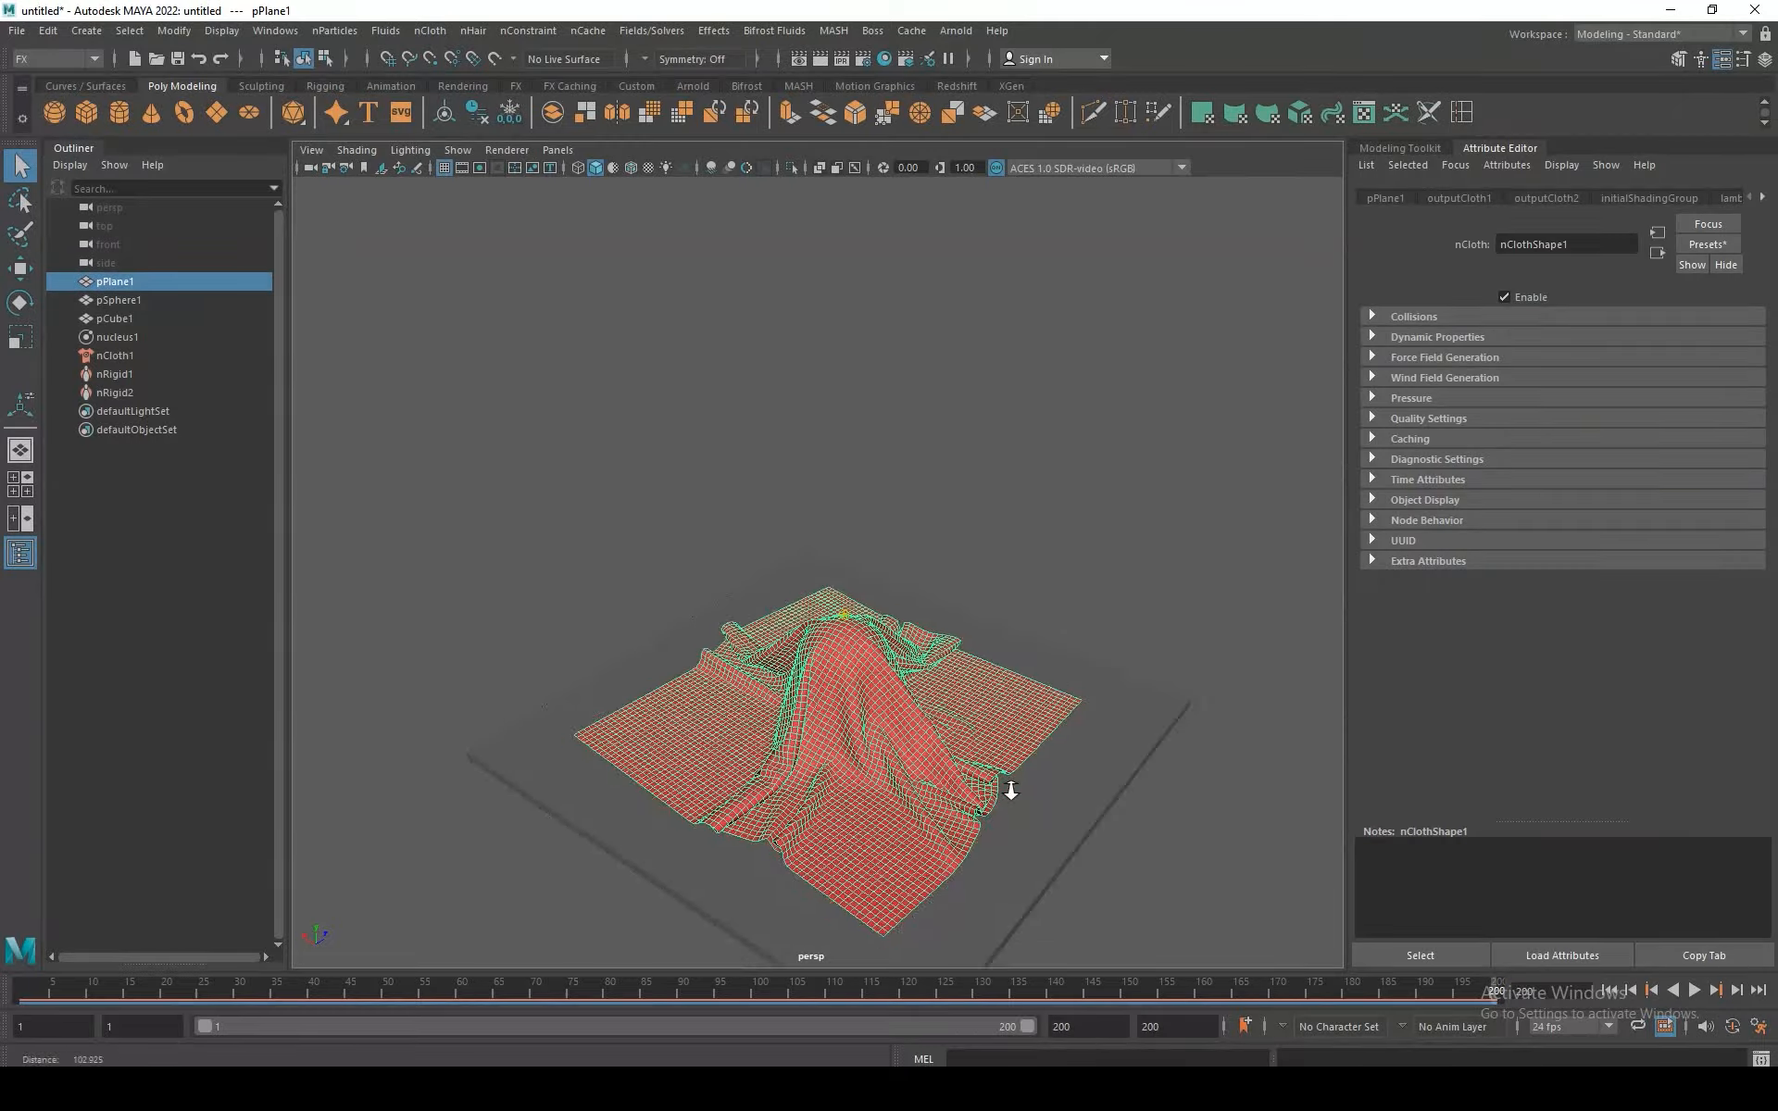
alt+drag(1008, 786, 1095, 707)
key(ctrl+d)
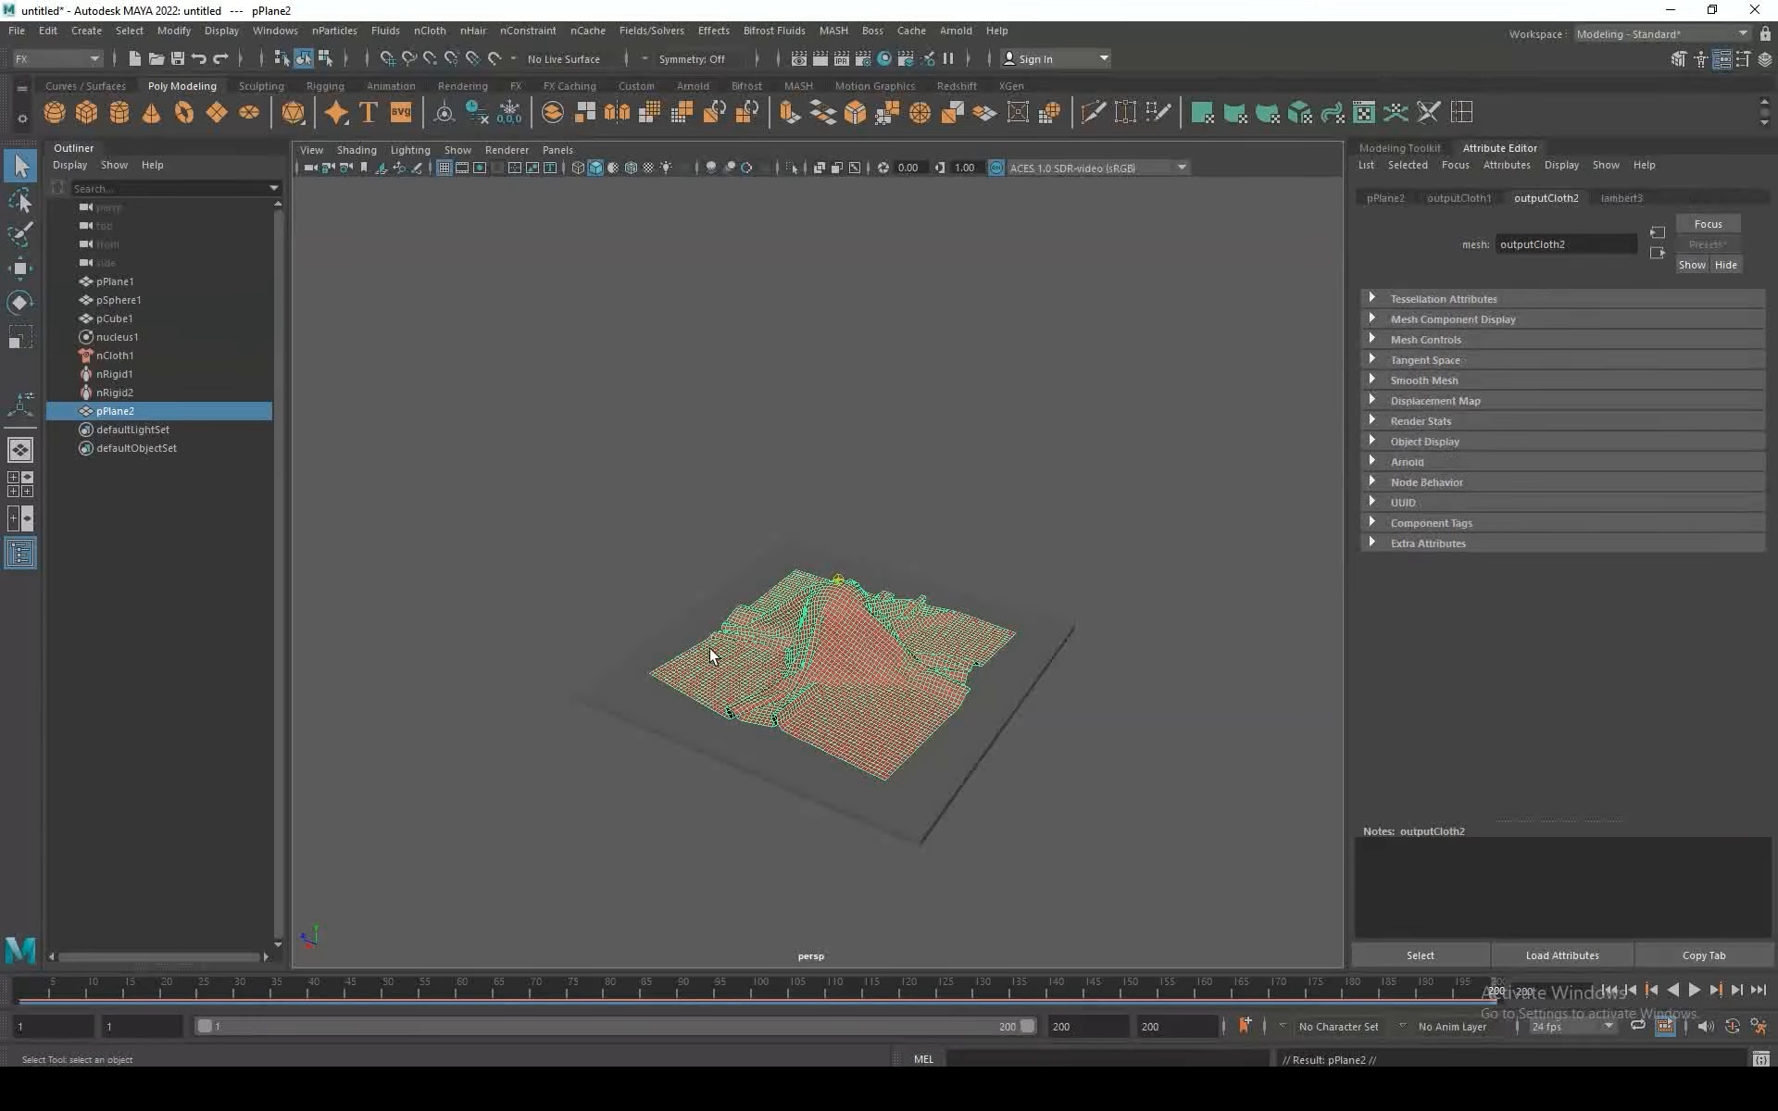
key(h)
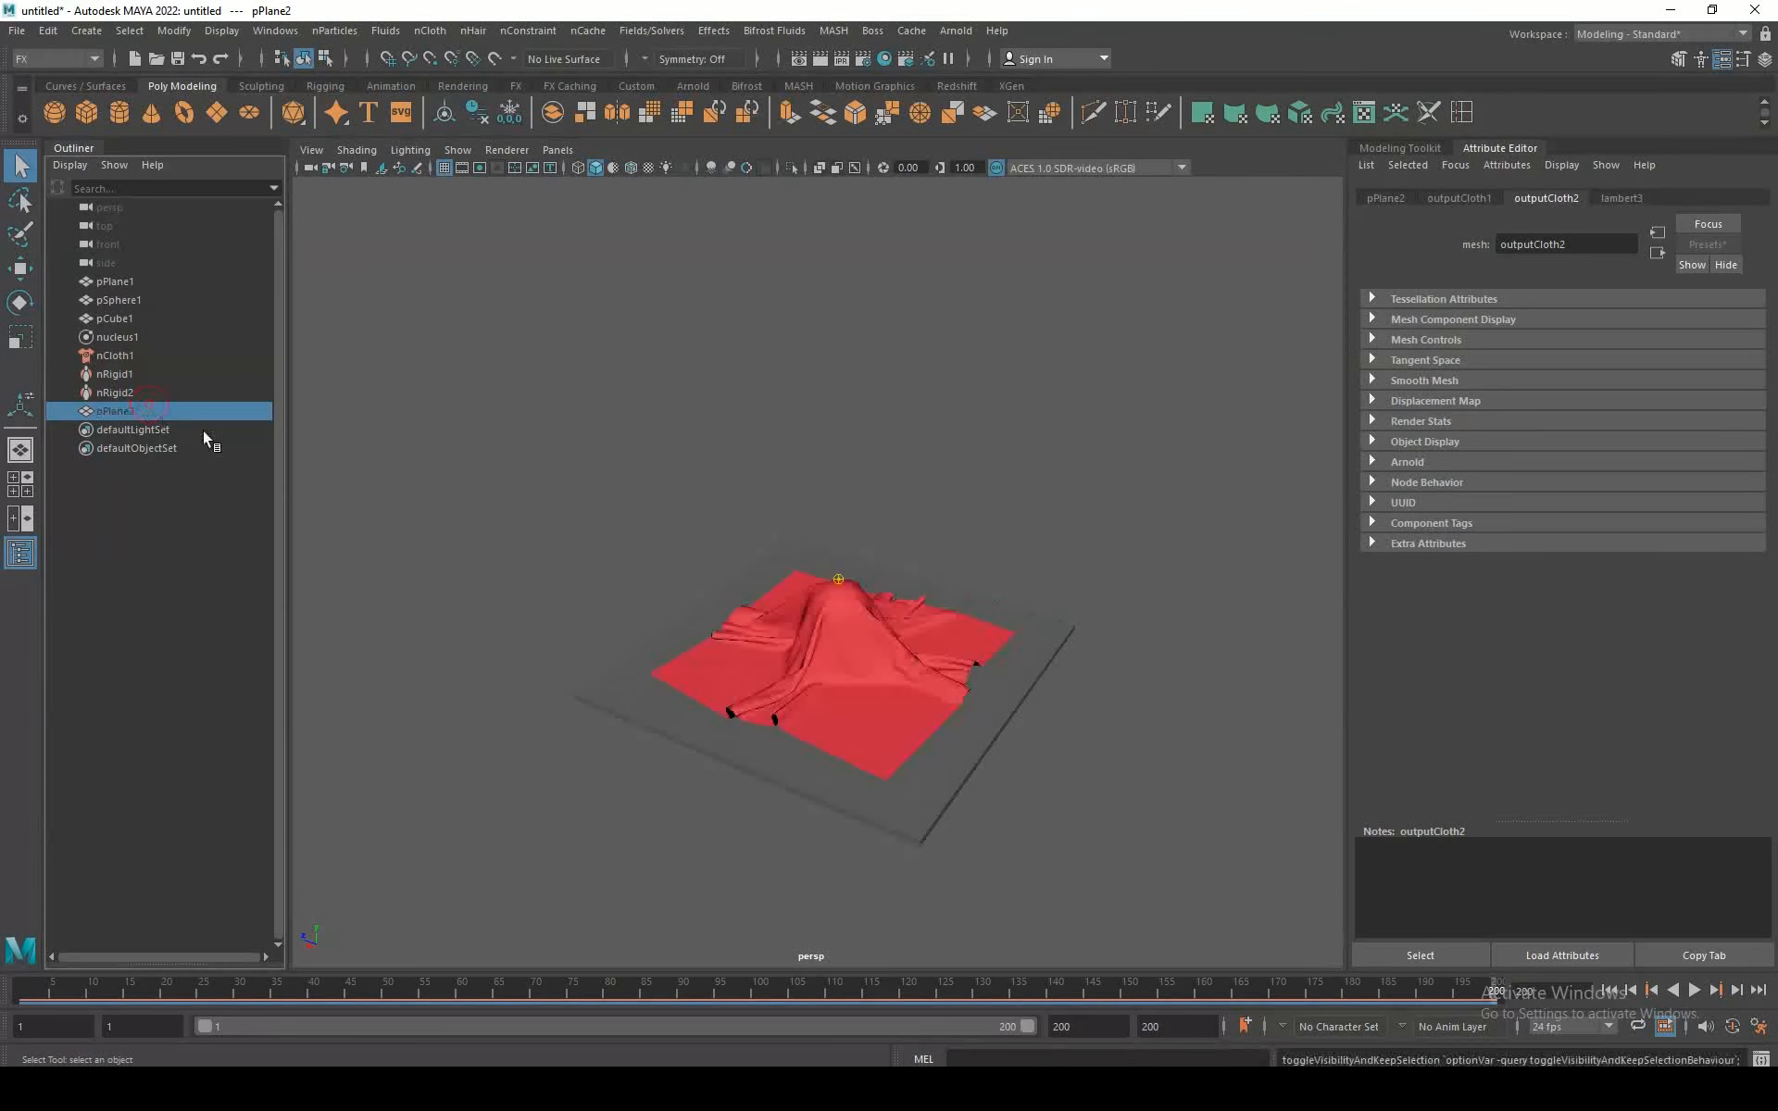
Step: Scrub the simulation back to frame 96, duplicate pPlane1 in that drape and hide the copy
click(856, 642)
drag(917, 989, 728, 987)
click(1186, 624)
alt+drag(992, 750, 956, 819)
scroll(956, 819, down, 2)
click(114, 281)
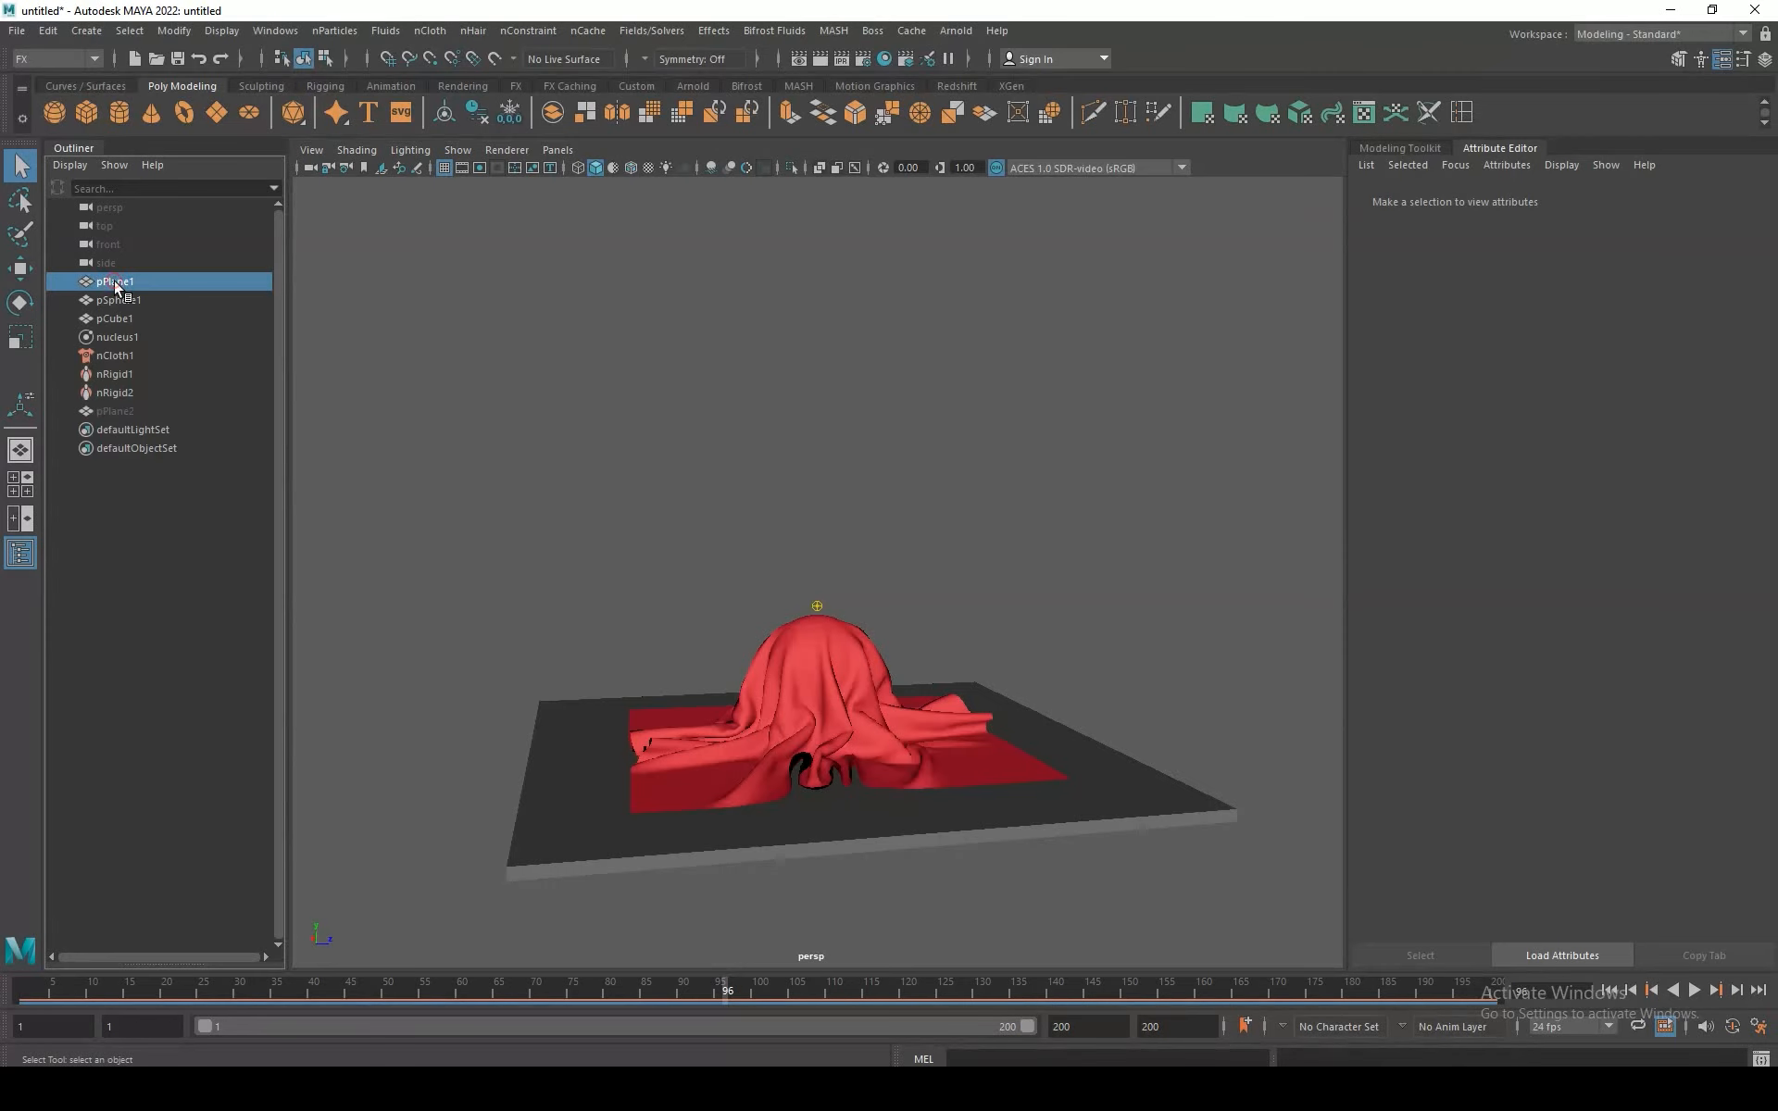
key(ctrl+d)
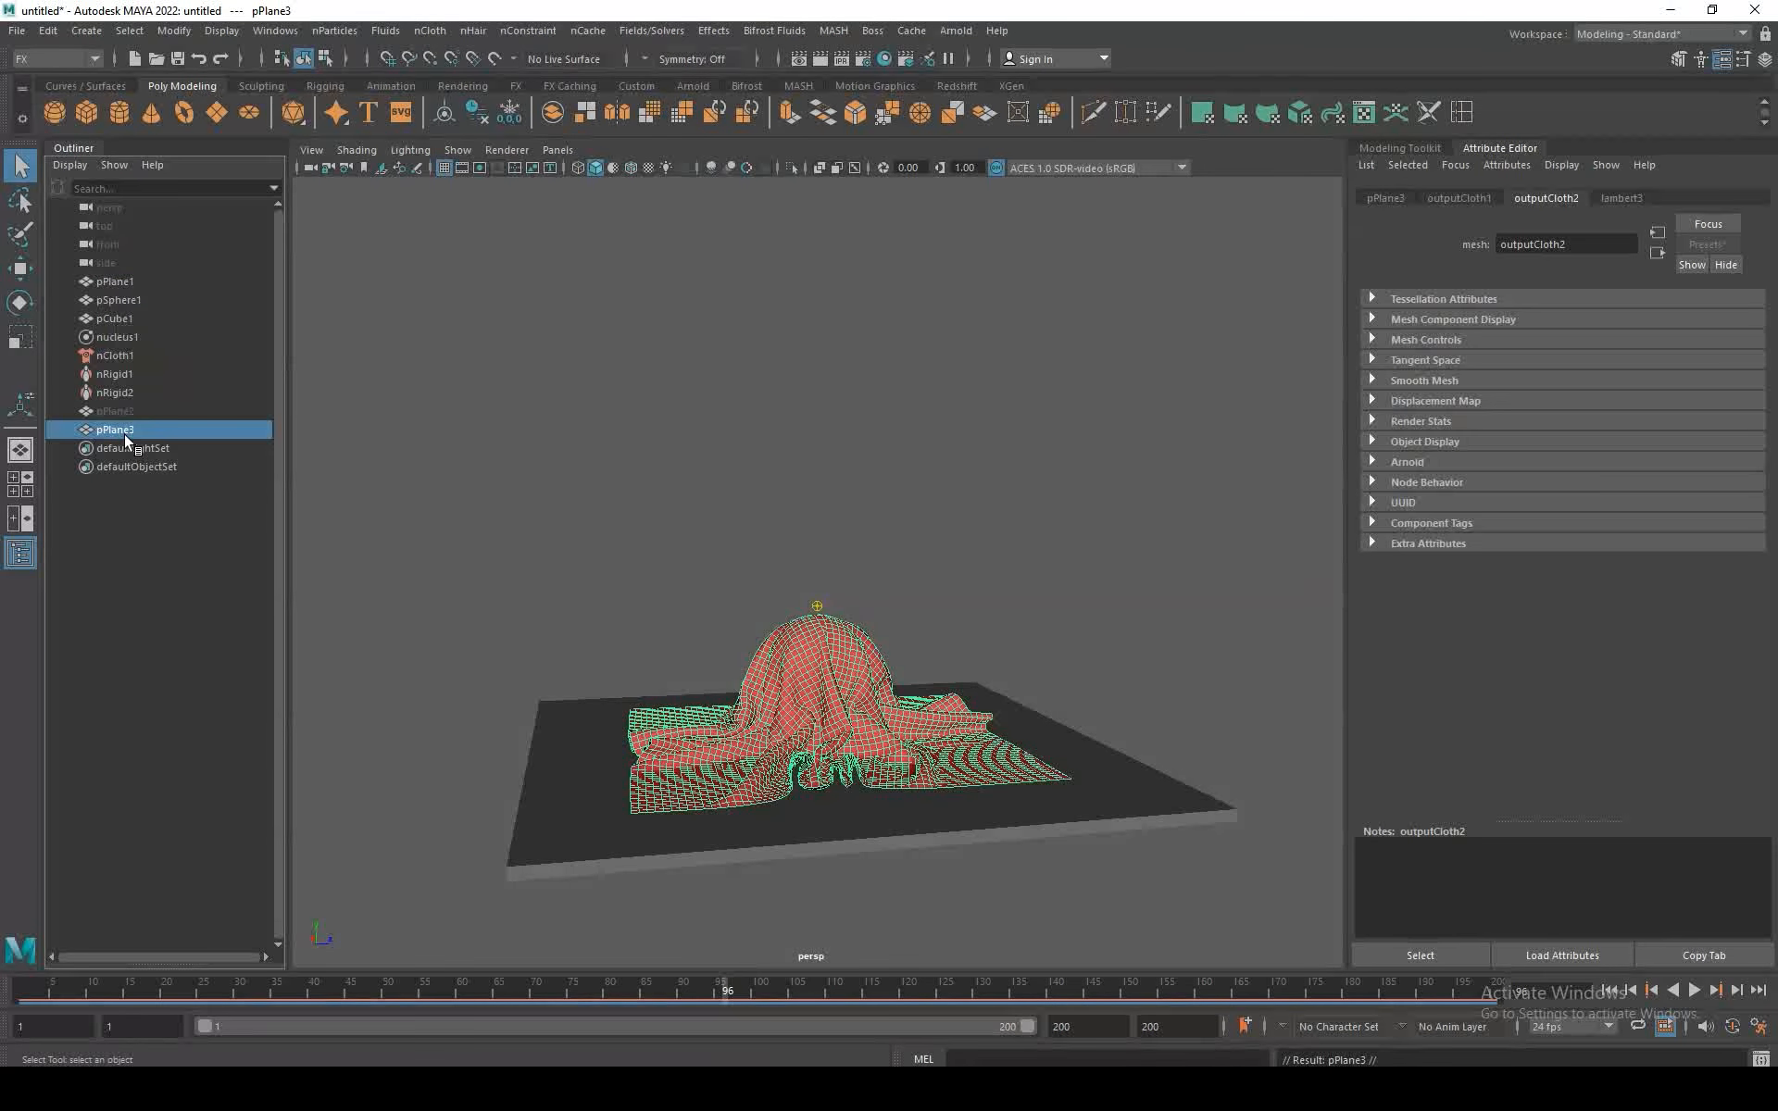
key(ctrl+h)
Step: Advance the simulation to frame 200 and delete the slab beneath the cloth
drag(783, 987, 1559, 980)
scroll(987, 685, down, 2)
alt+drag(987, 684, 976, 719)
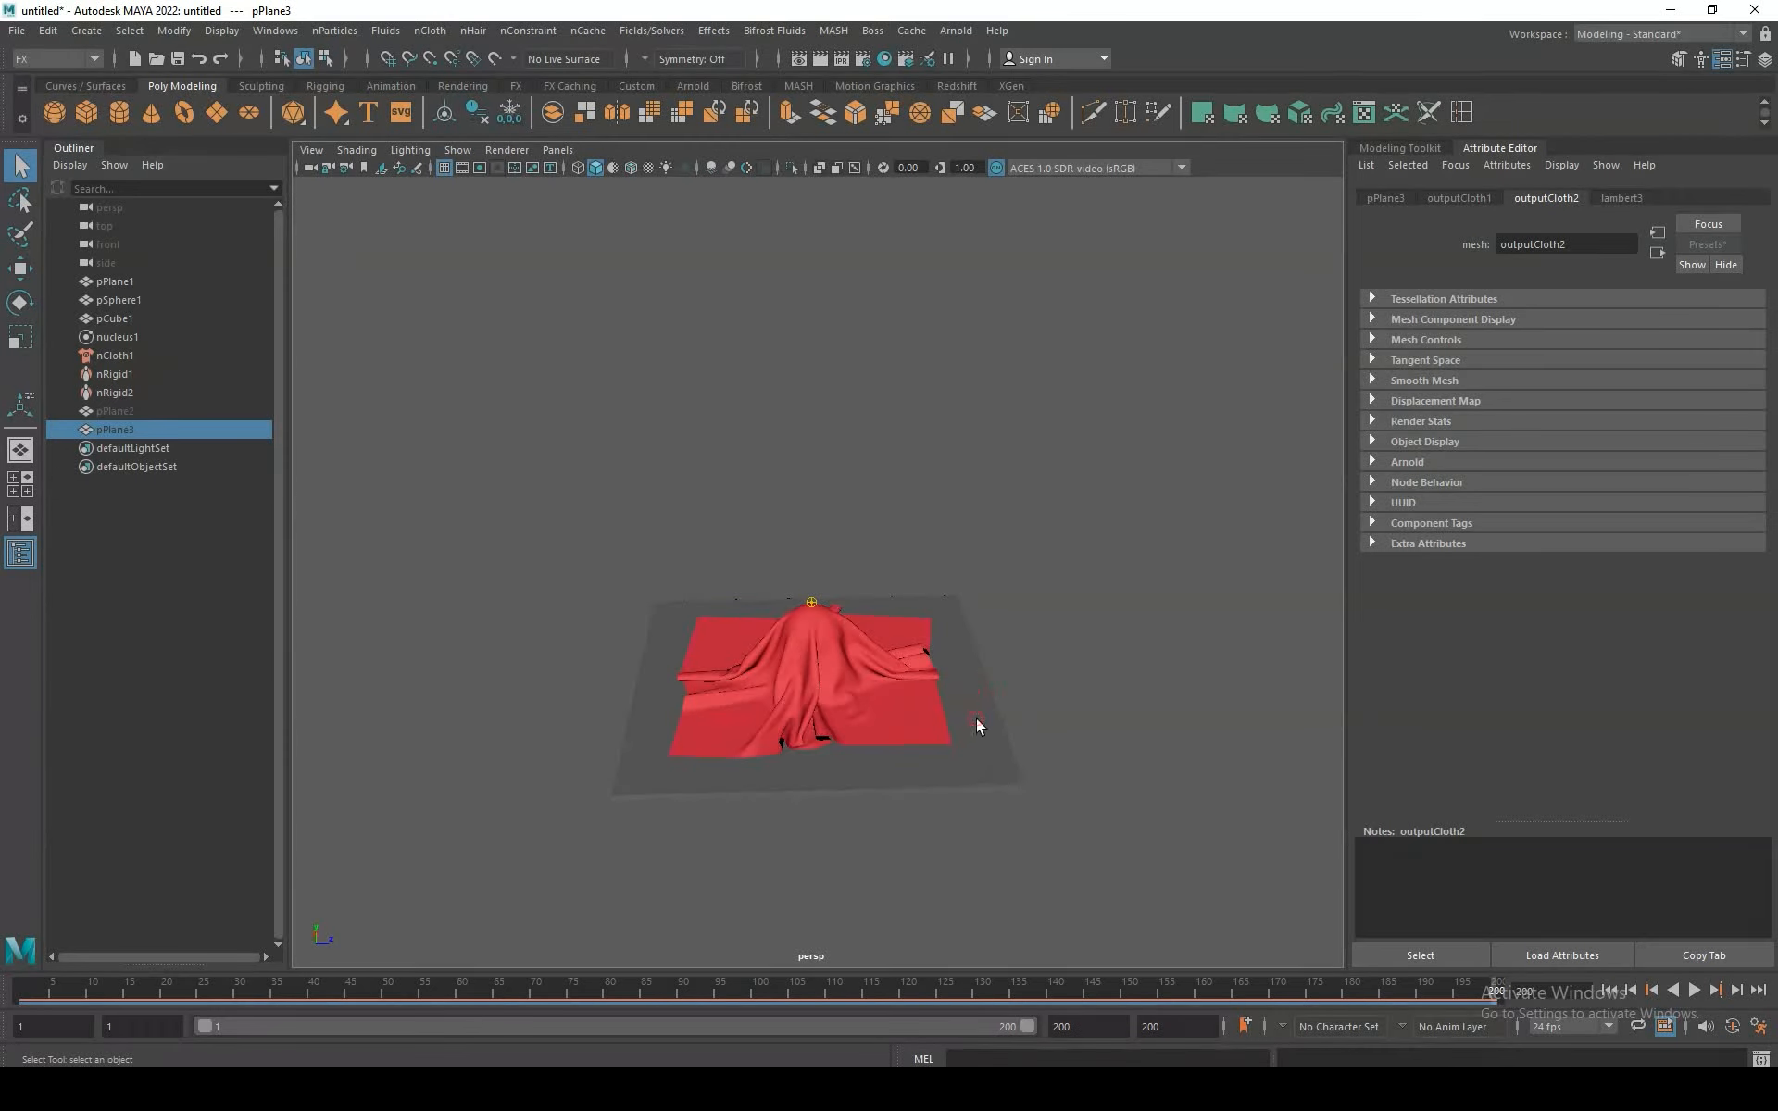
click(976, 719)
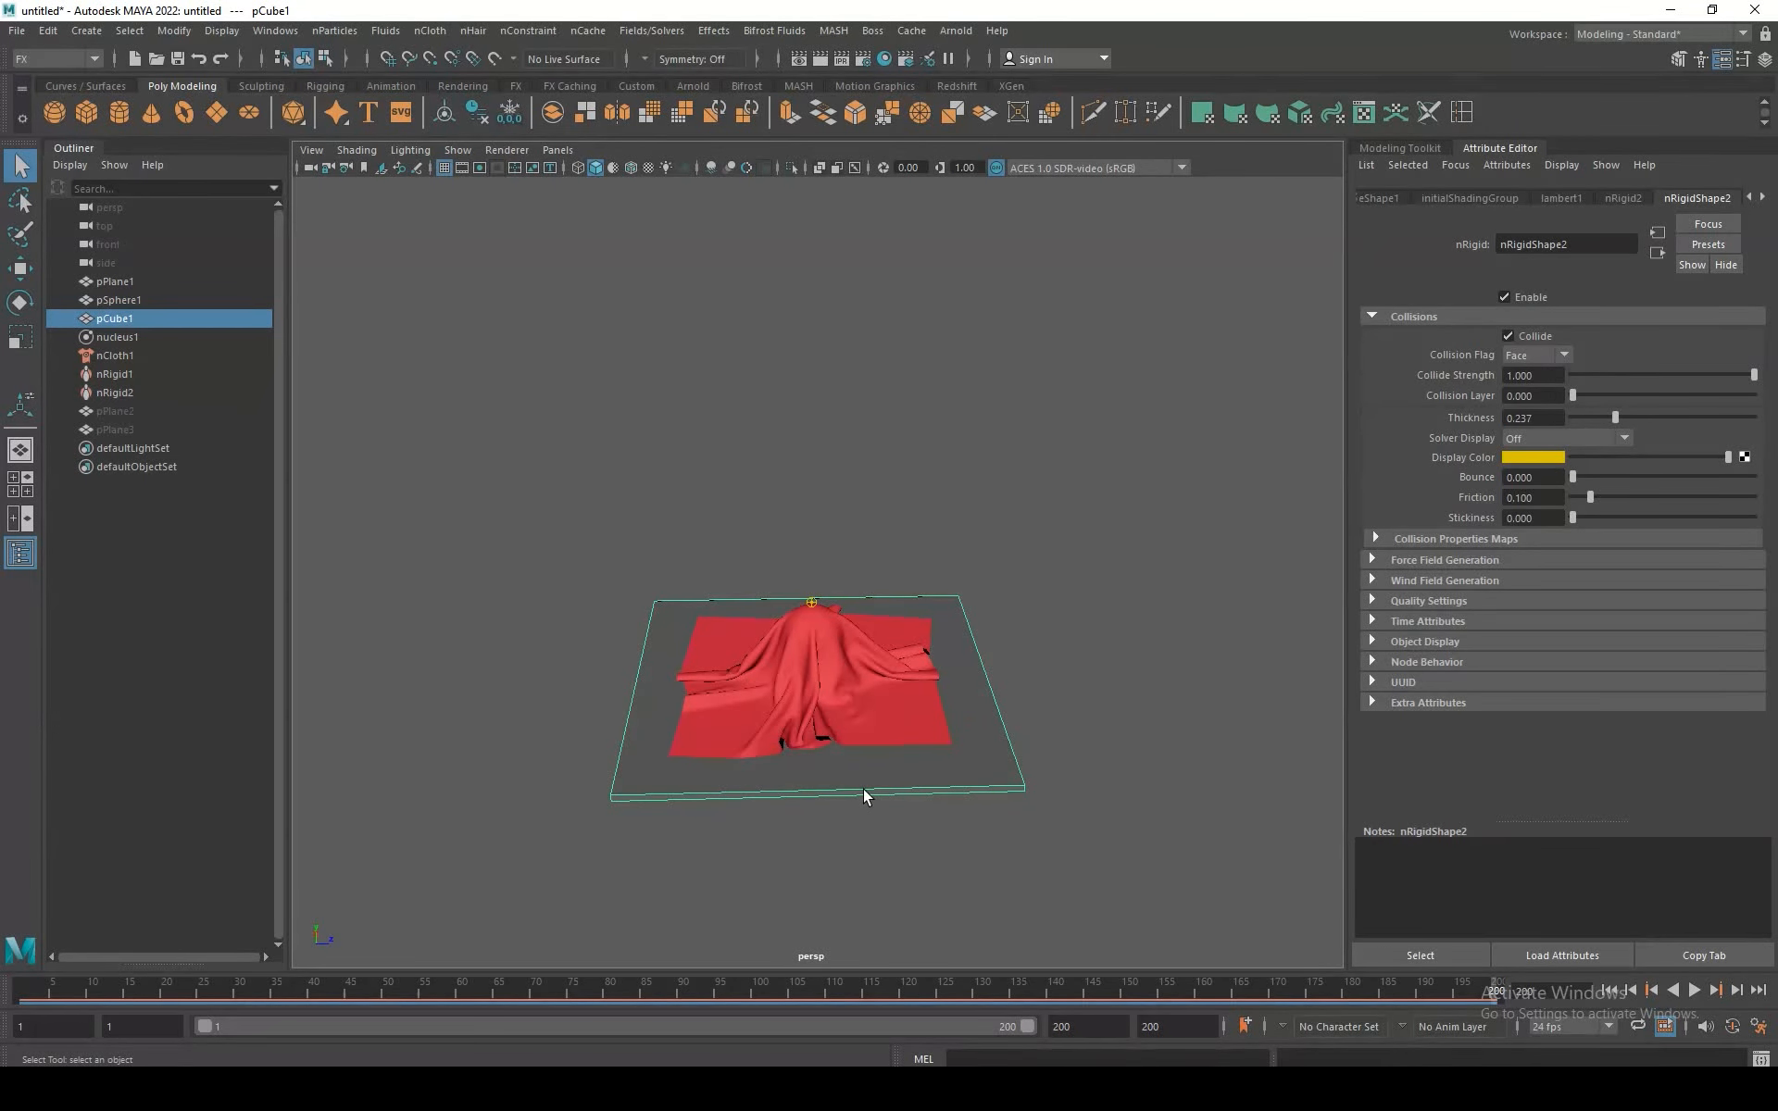
key(Delete)
Step: Restart the simulation from frame 1 and scrub to frame 64 to check the drape without the slab
key(alt+v)
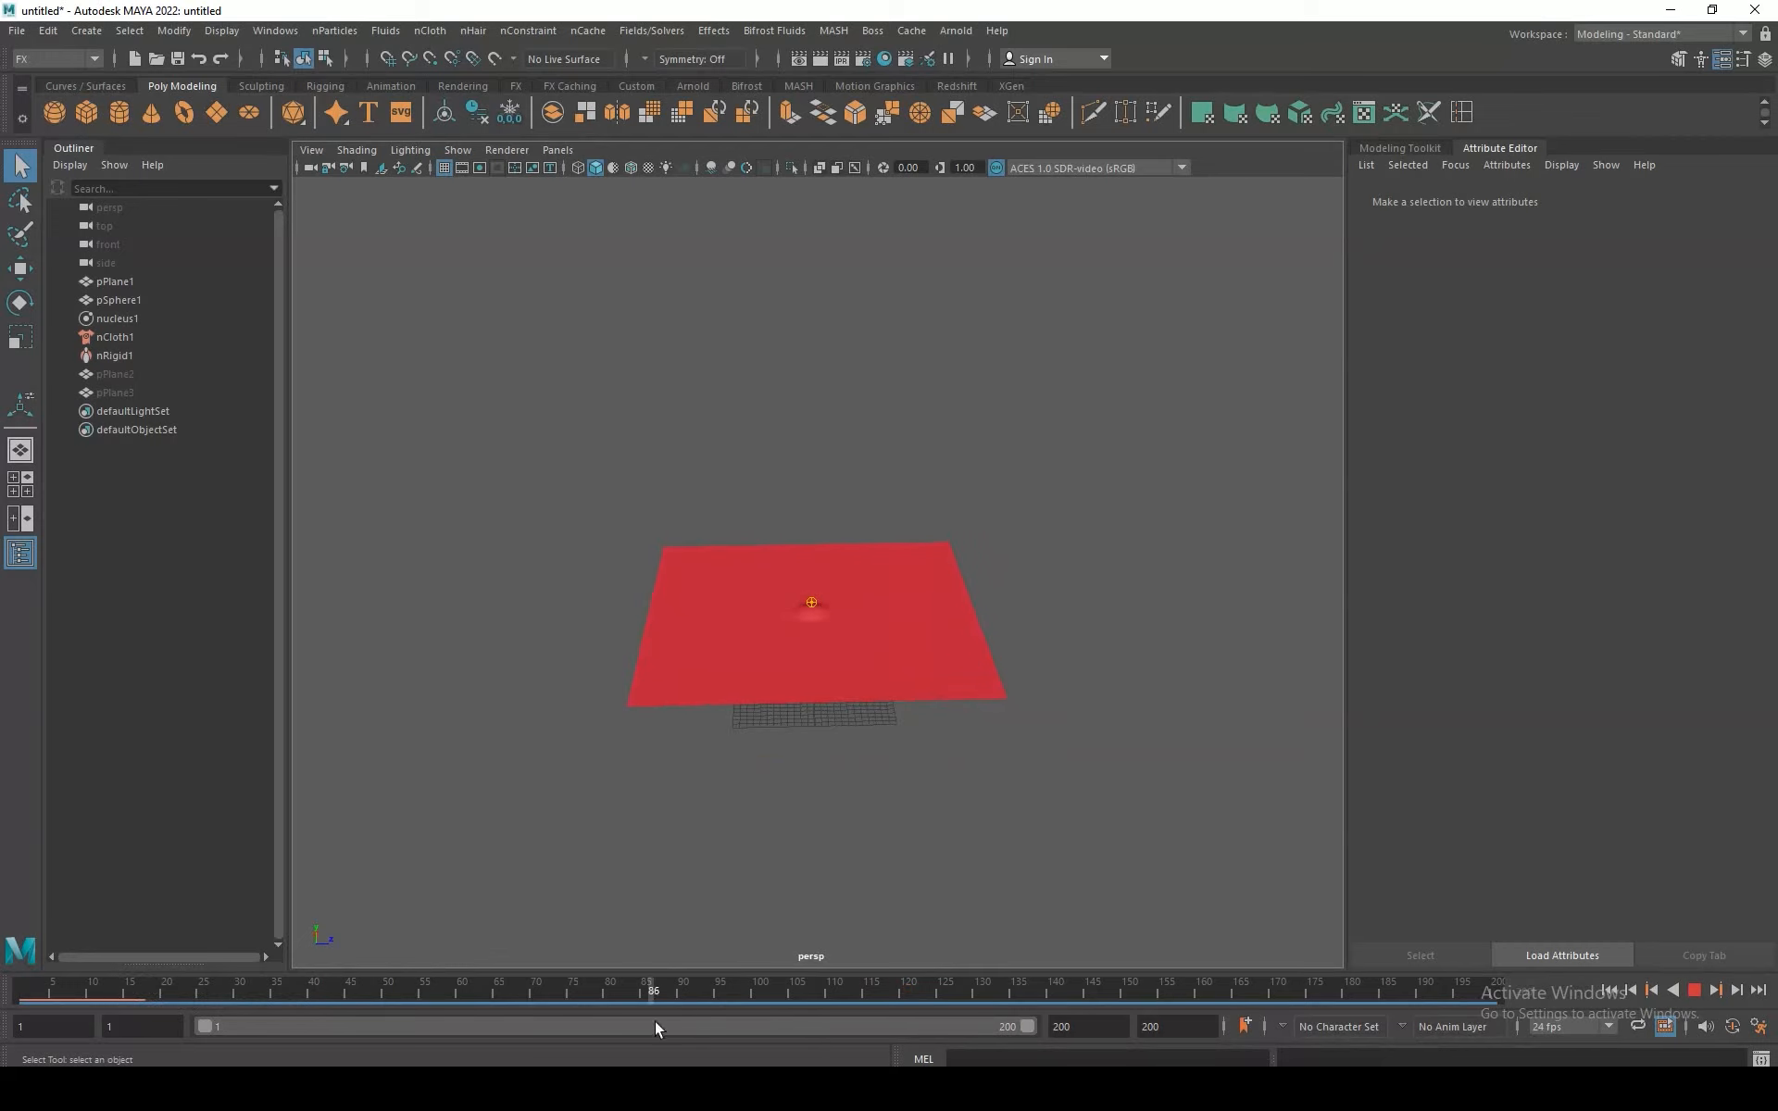
key(alt+shift+v)
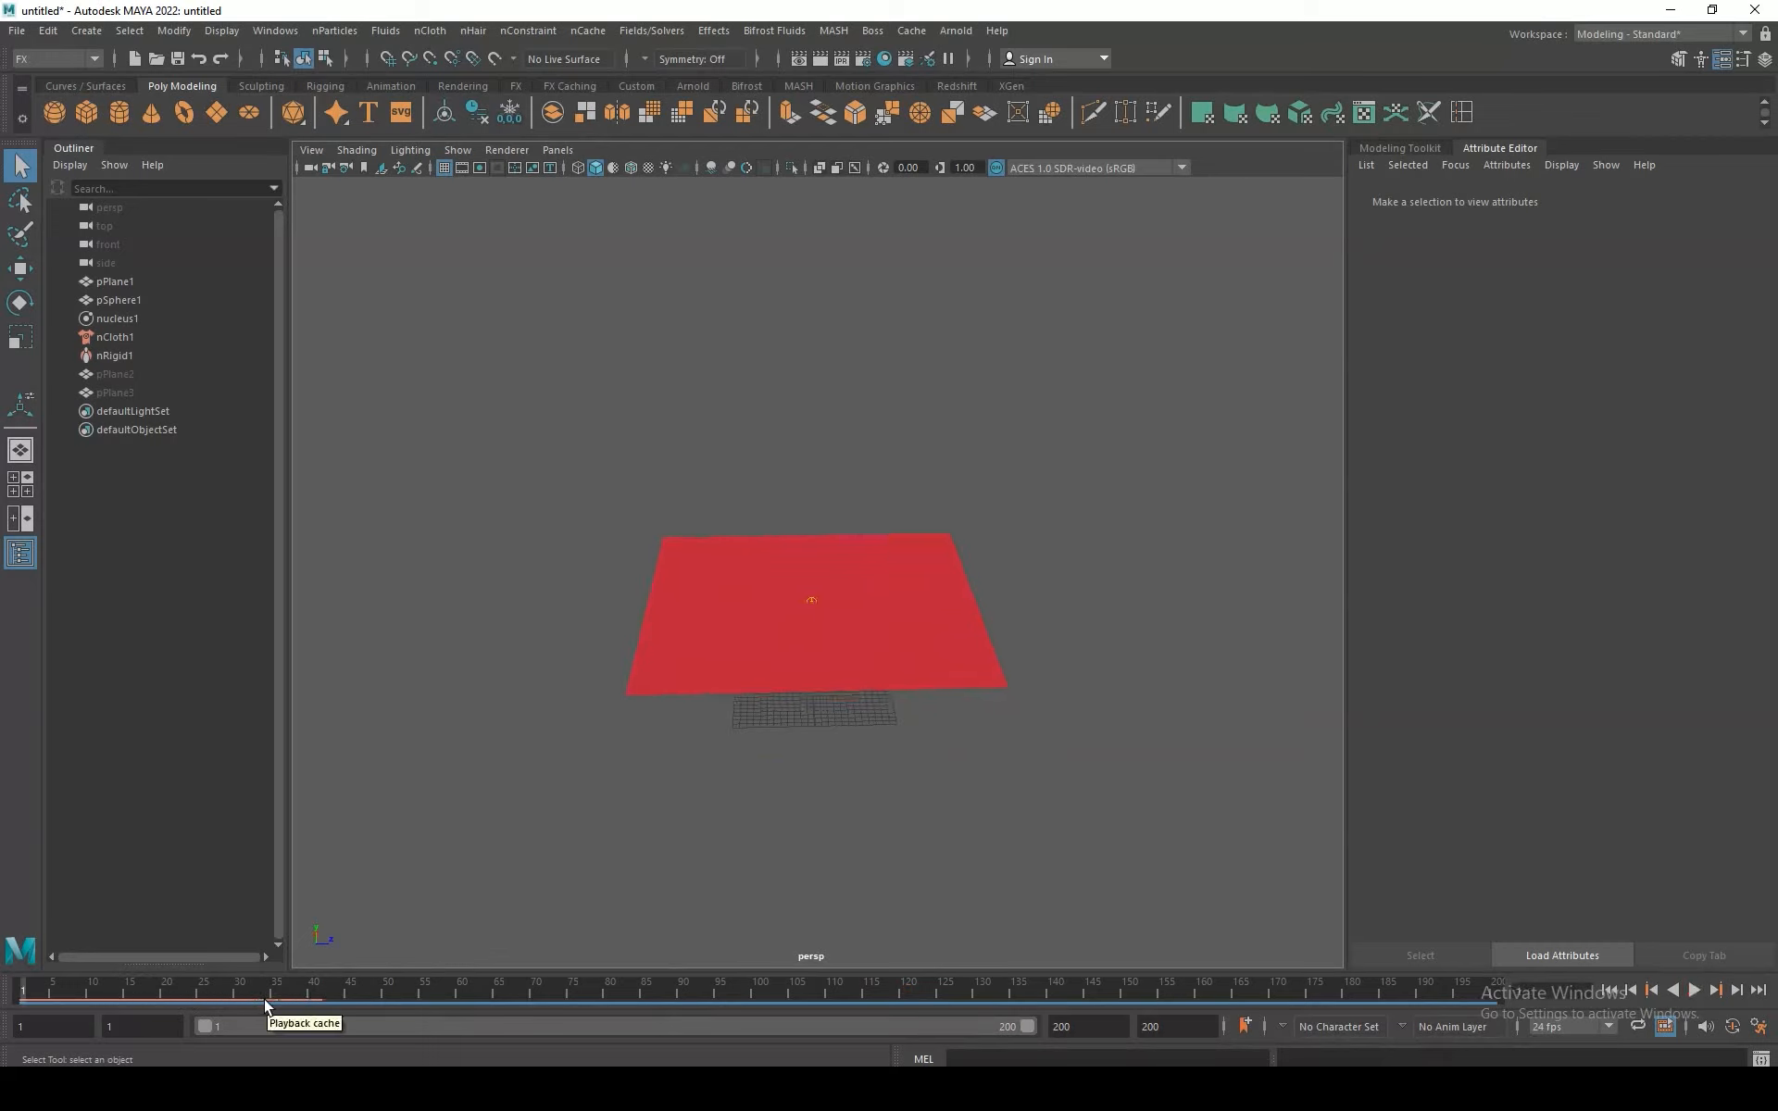
drag(41, 989, 491, 998)
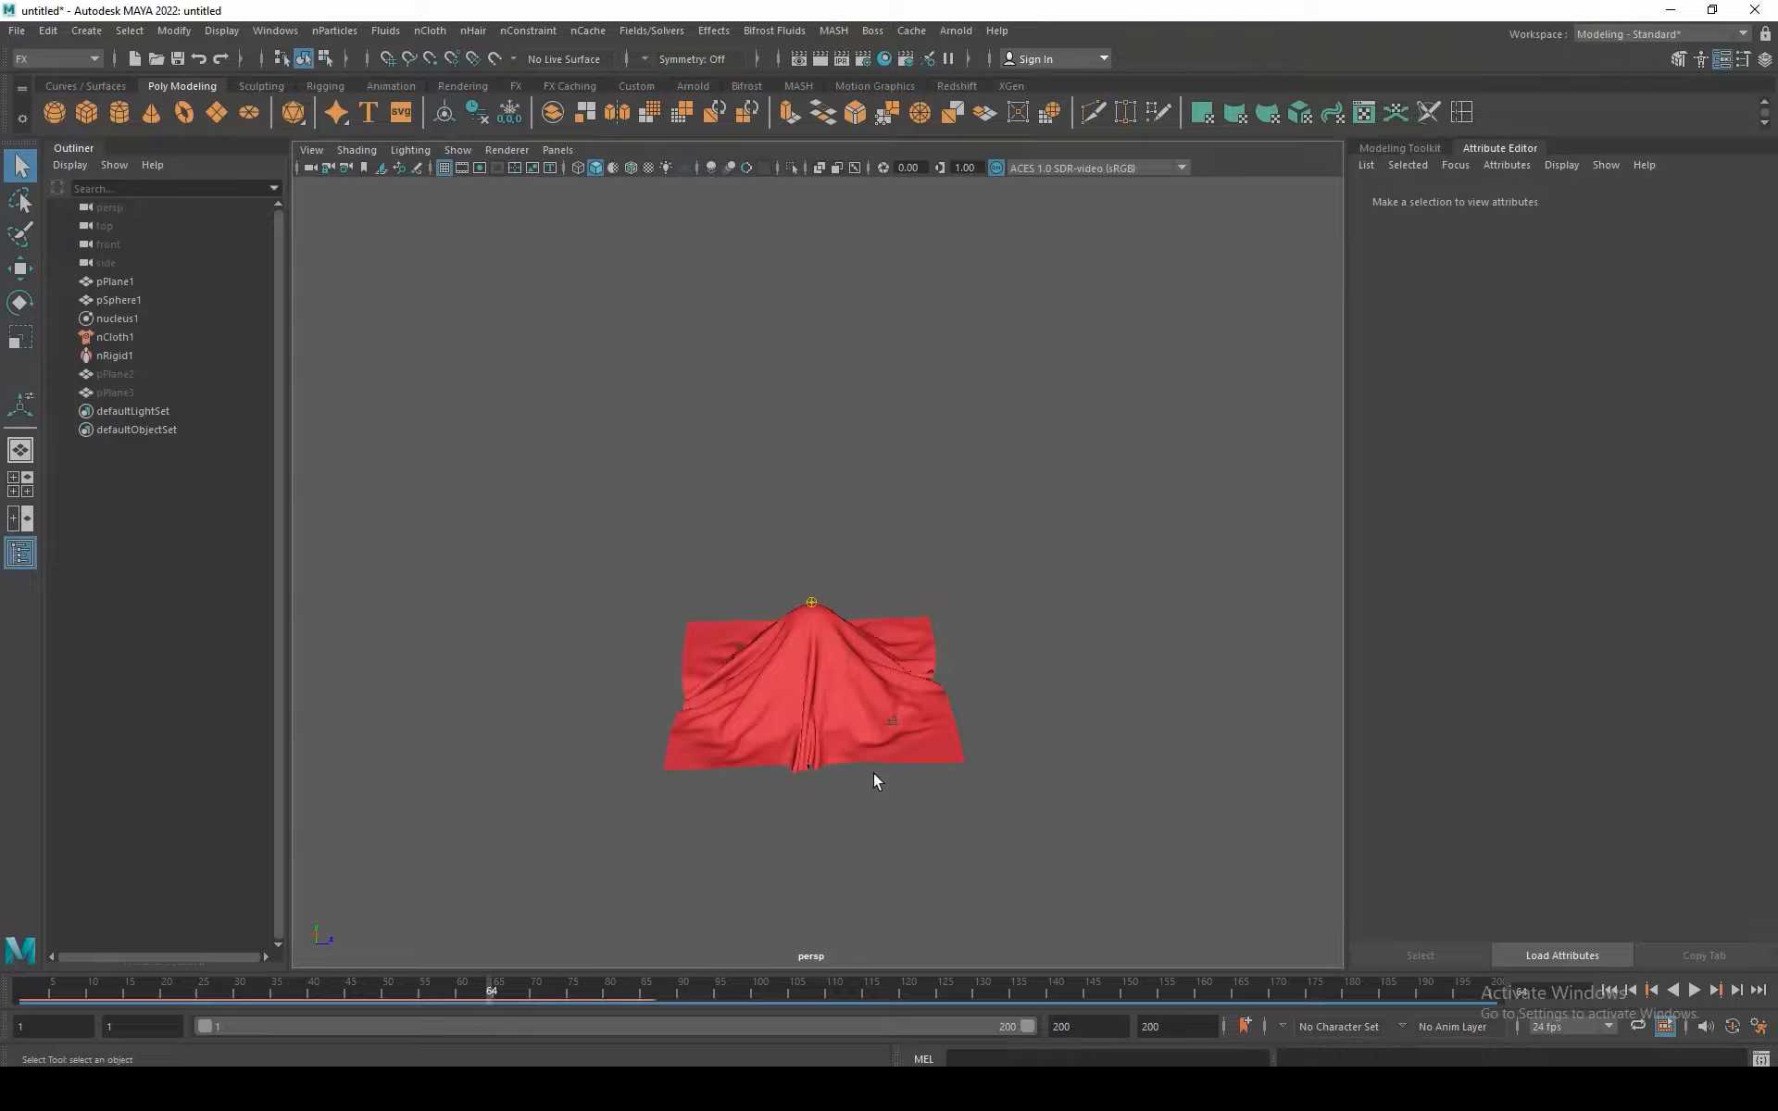
Step: Advance the simulation to frame 118 and examine how the cloth hangs around the sphere without the slab
alt+drag(941, 587, 1024, 677)
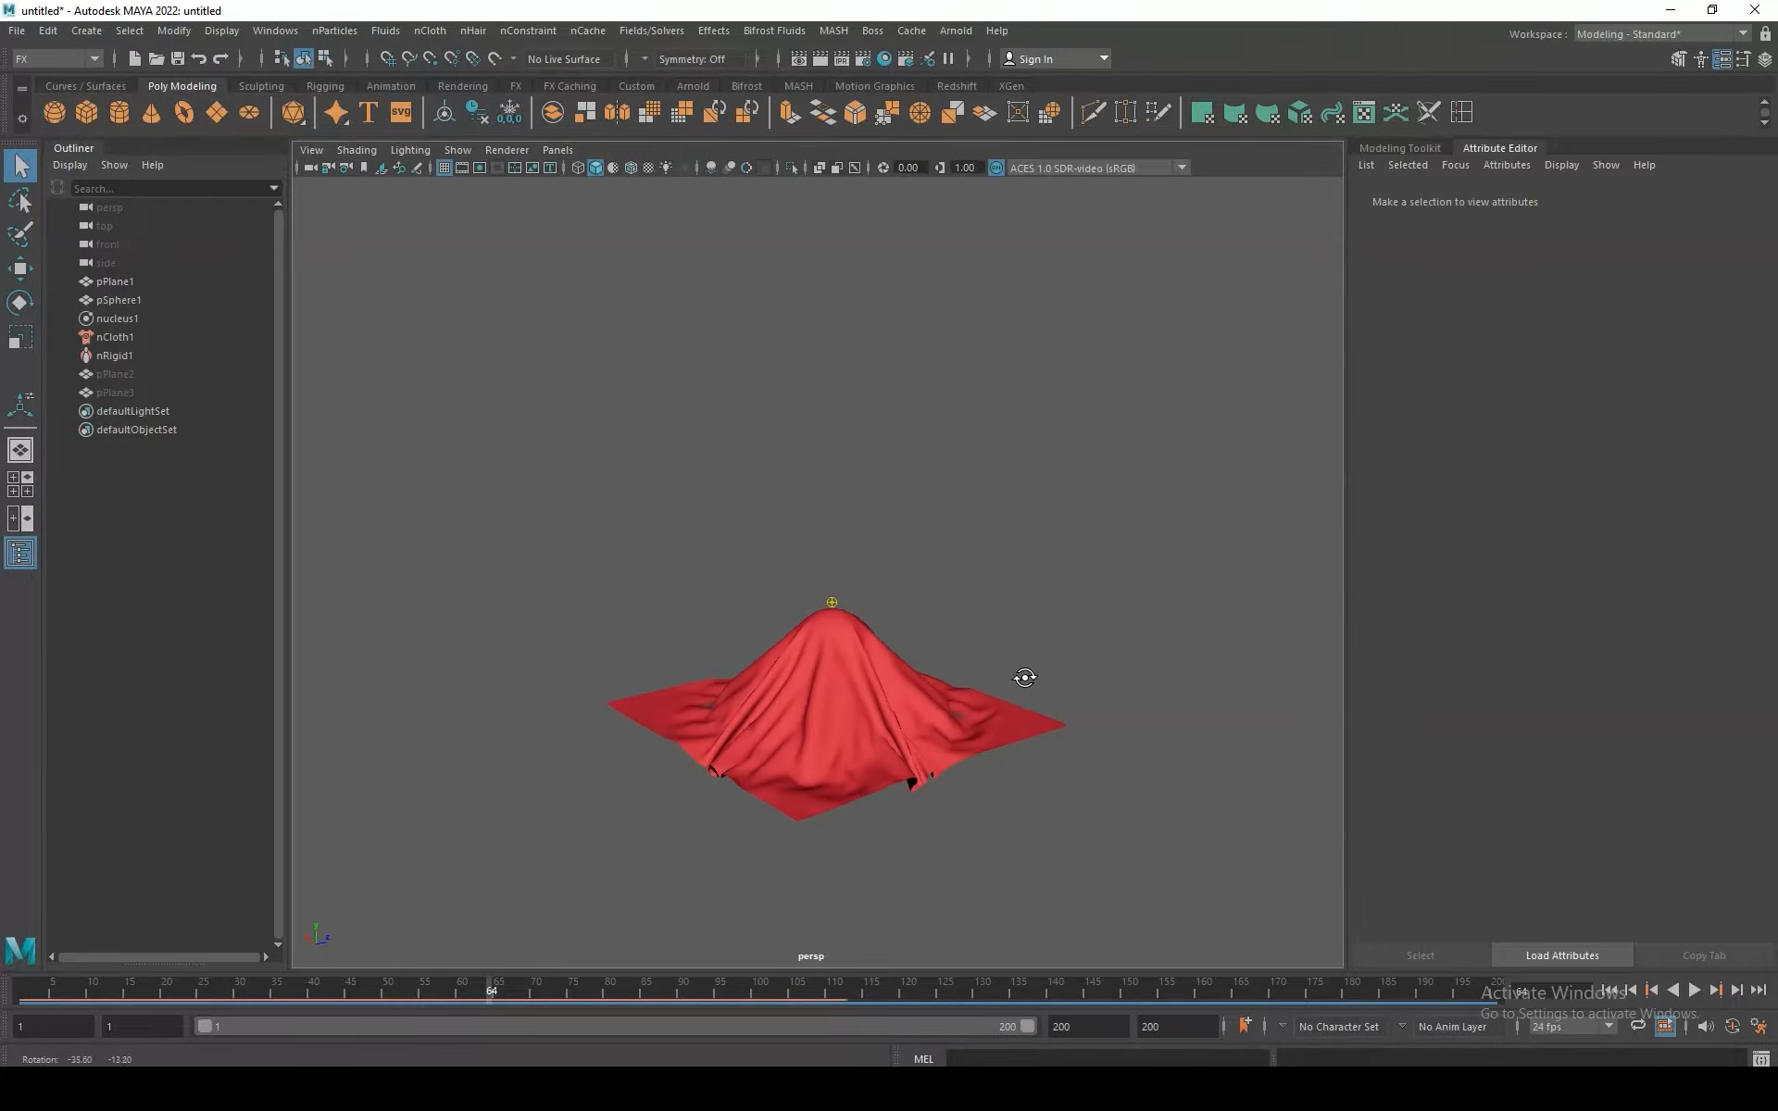
drag(519, 995, 893, 997)
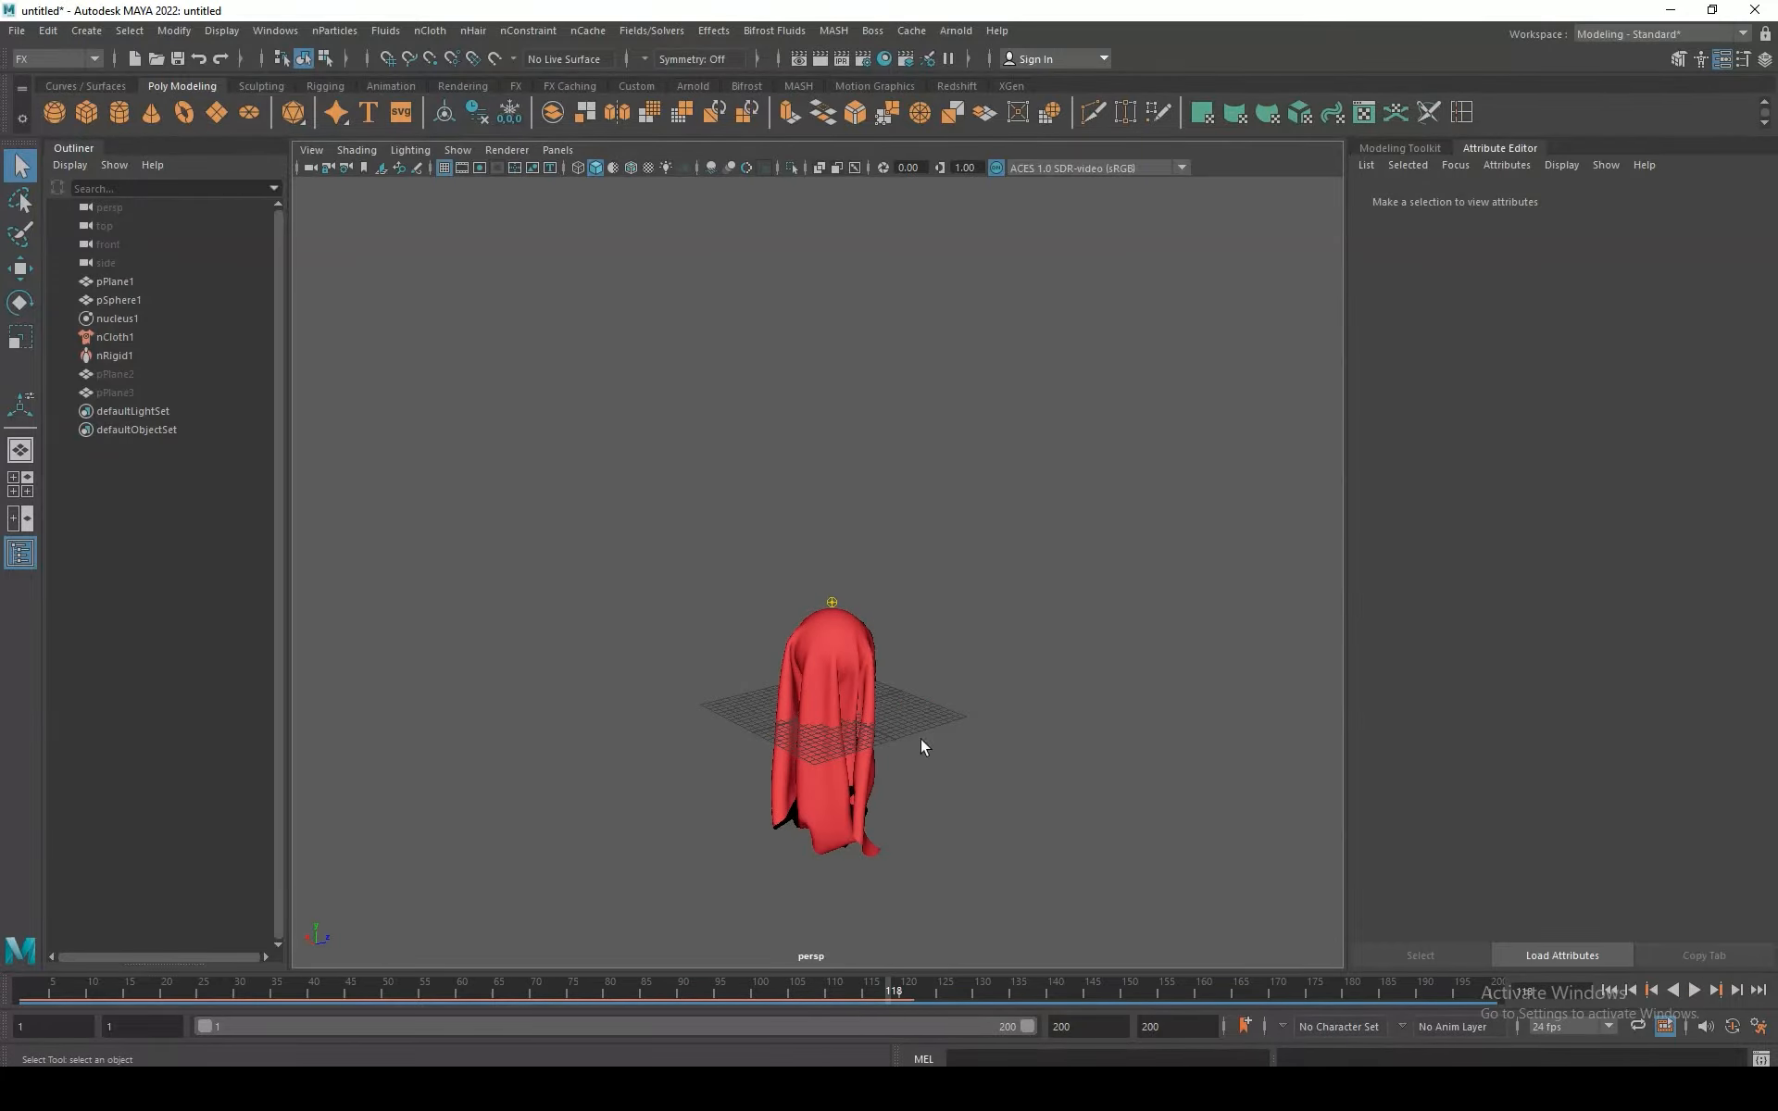
alt+drag(920, 737, 847, 802)
alt+middle_drag(847, 802, 817, 685)
Step: Restart the cloth simulation from frame 1, play it through and stop the drape at frame 164
click(28, 989)
alt+drag(843, 593, 910, 565)
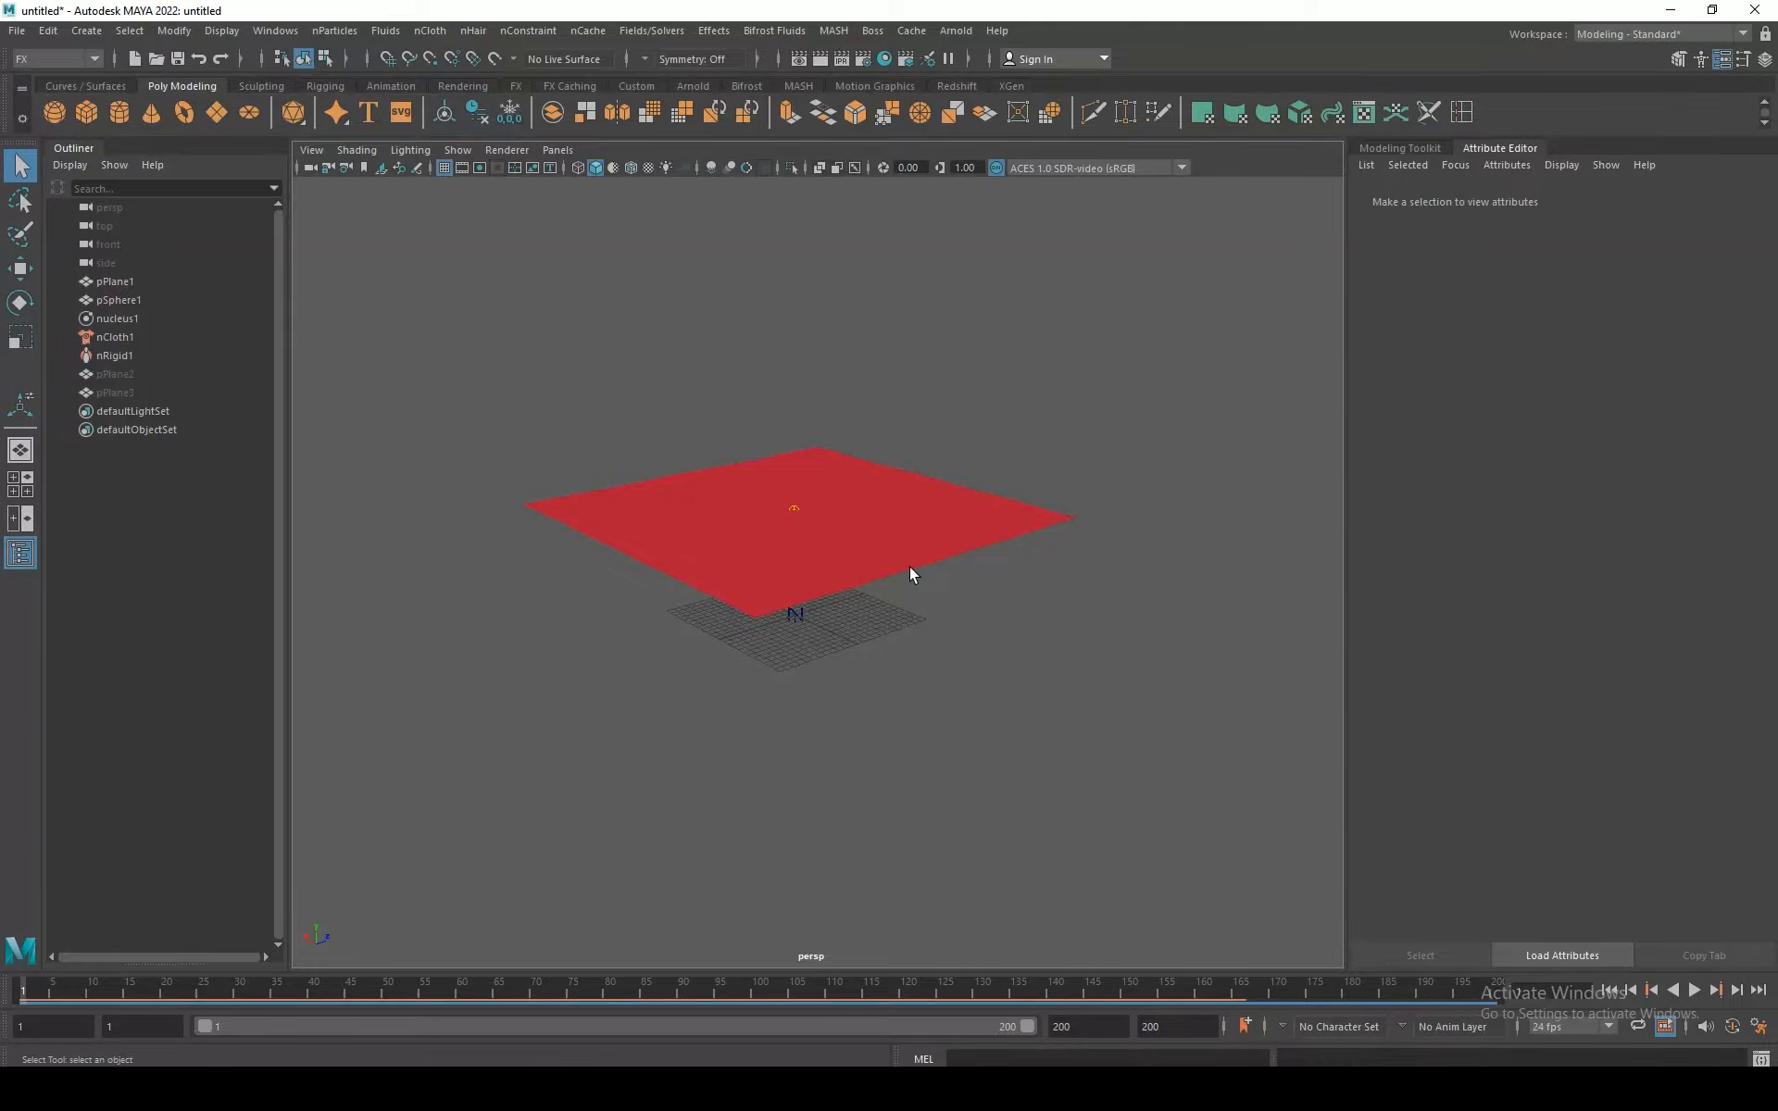
key(alt+v)
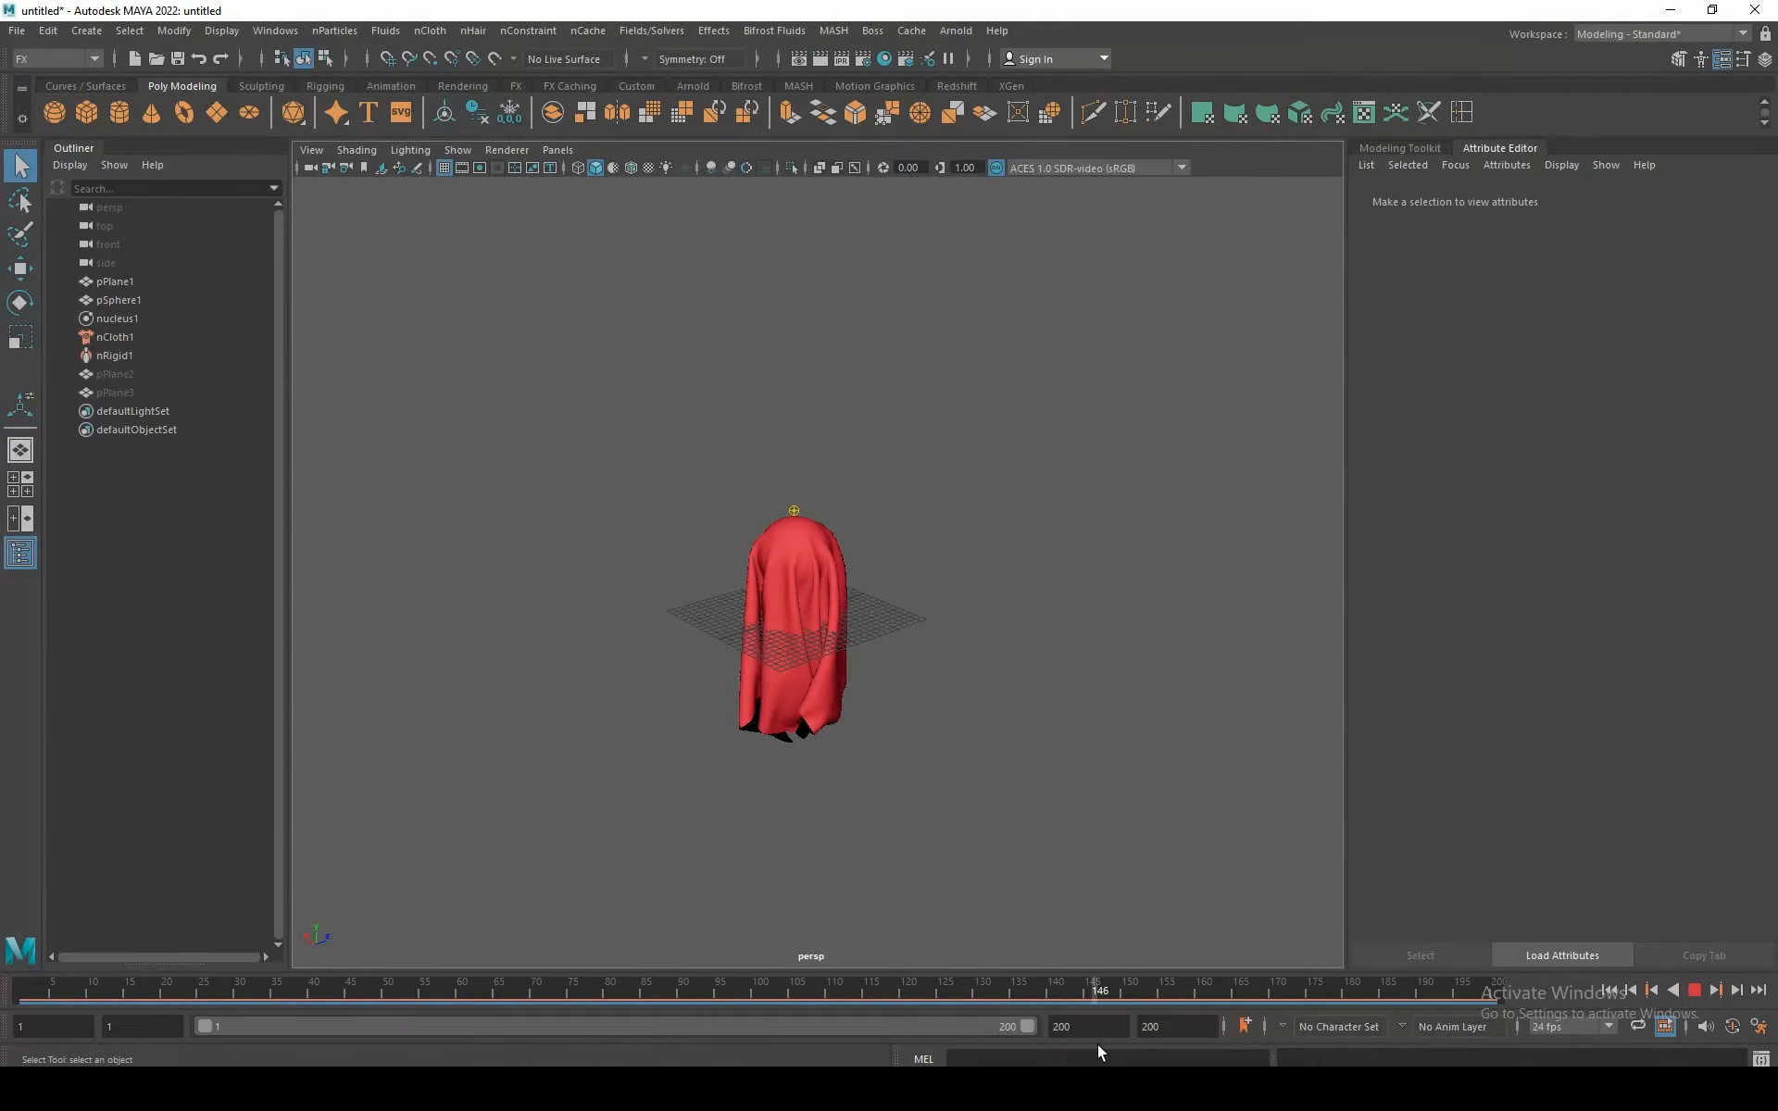
drag(1098, 1046, 1230, 1039)
scroll(1065, 731, up, 3)
alt+drag(1037, 732, 882, 587)
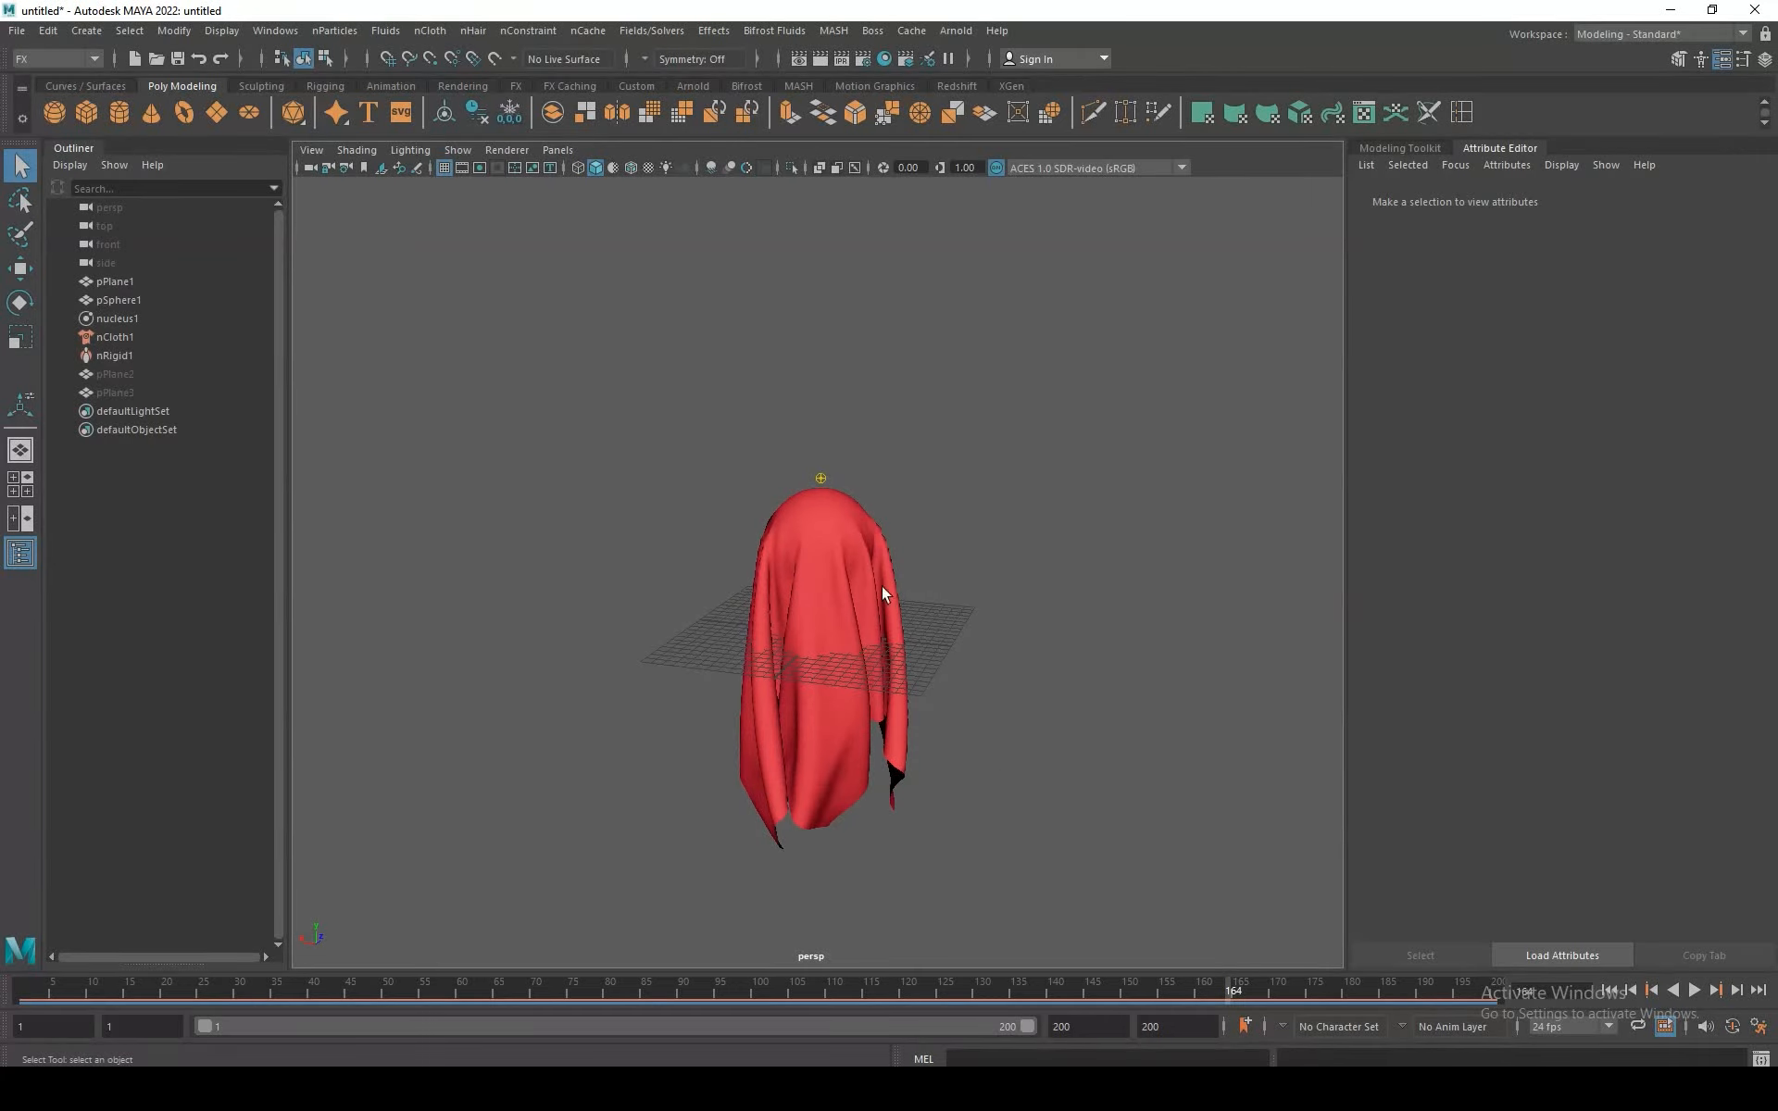
Step: Duplicate the draped pPlane1 at frame 164 and hide the copy
click(792, 724)
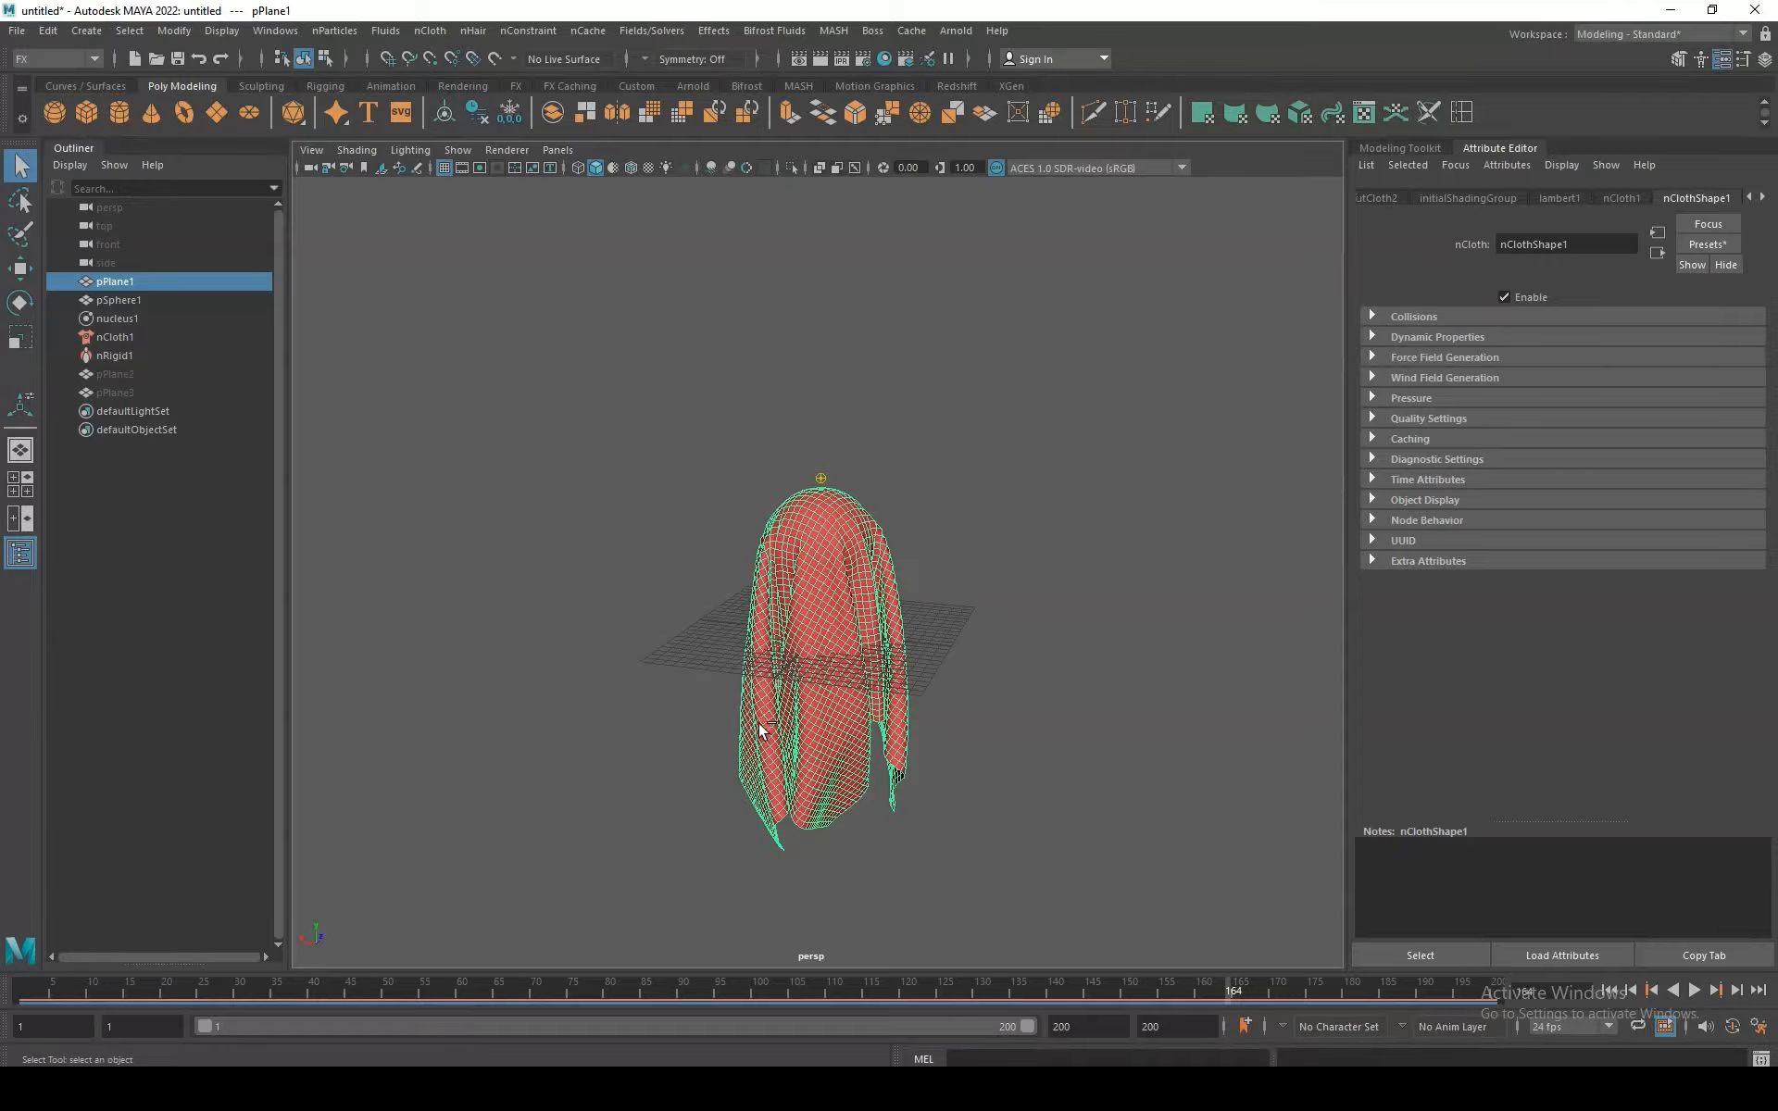
key(ctrl+d)
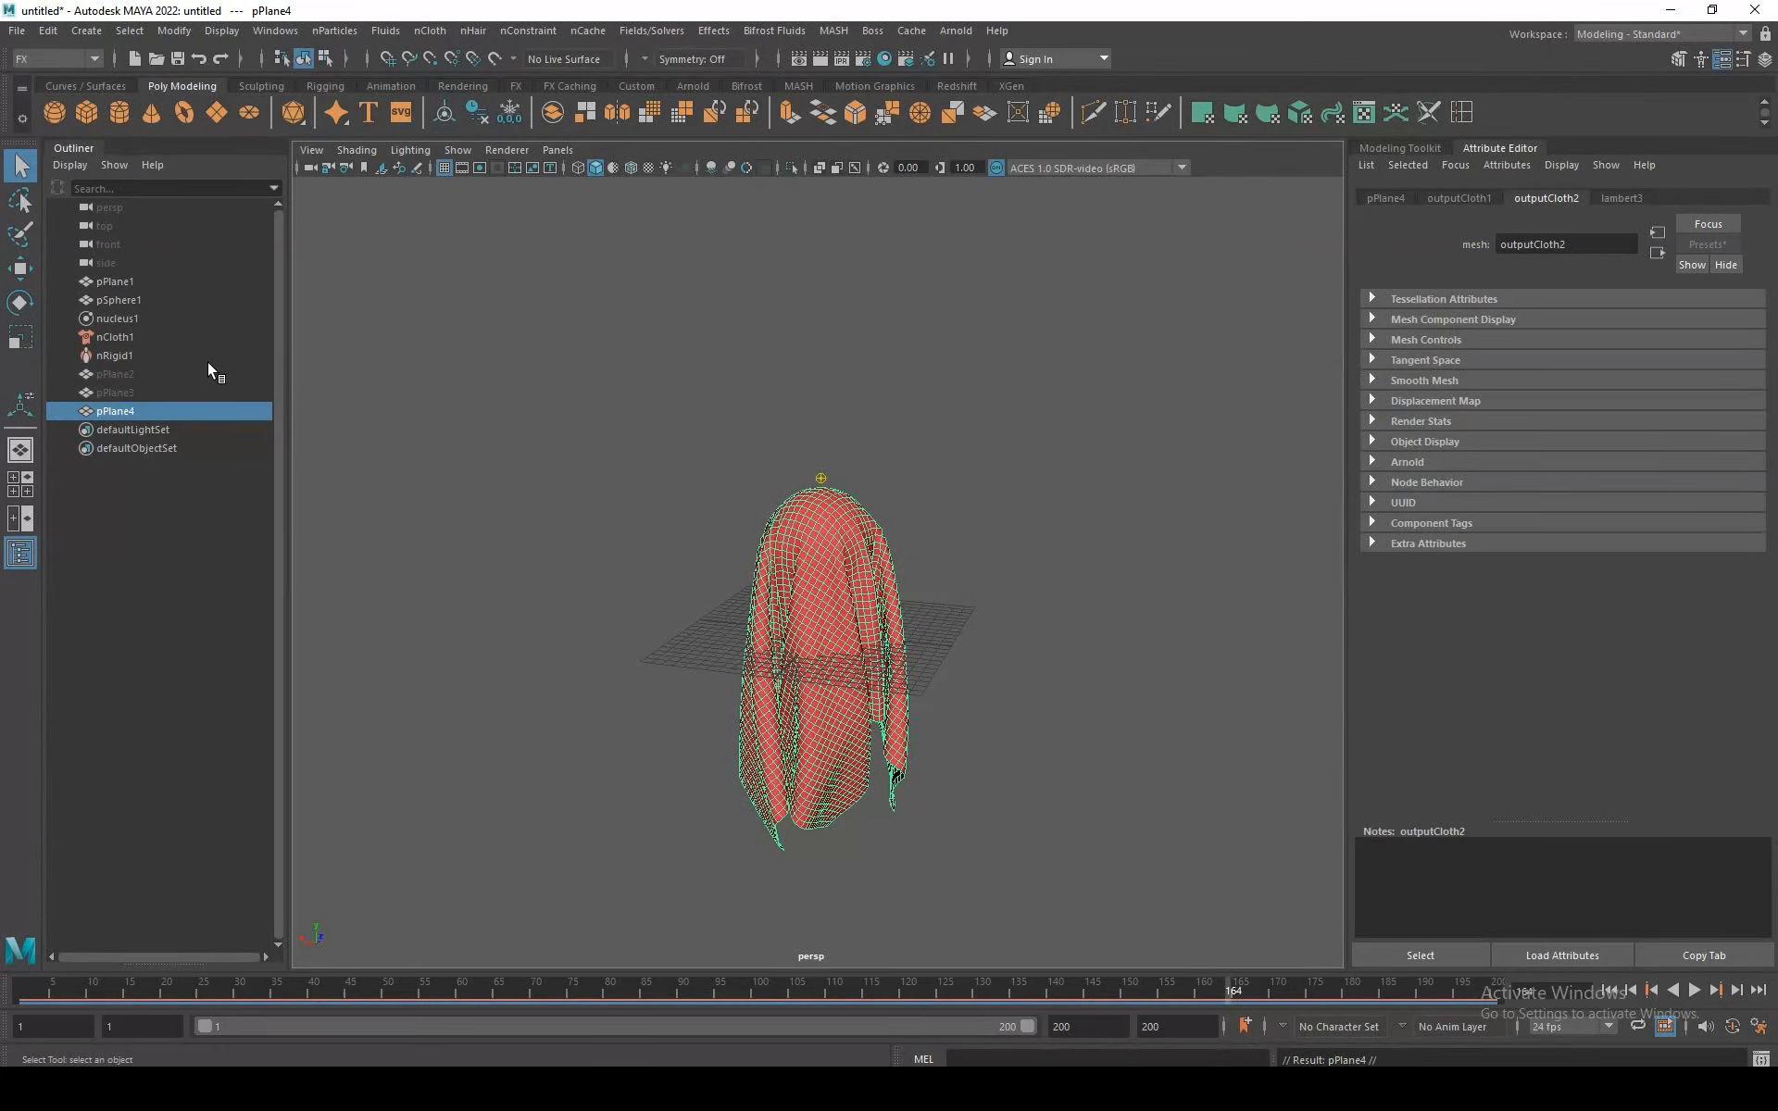
key(ctrl+h)
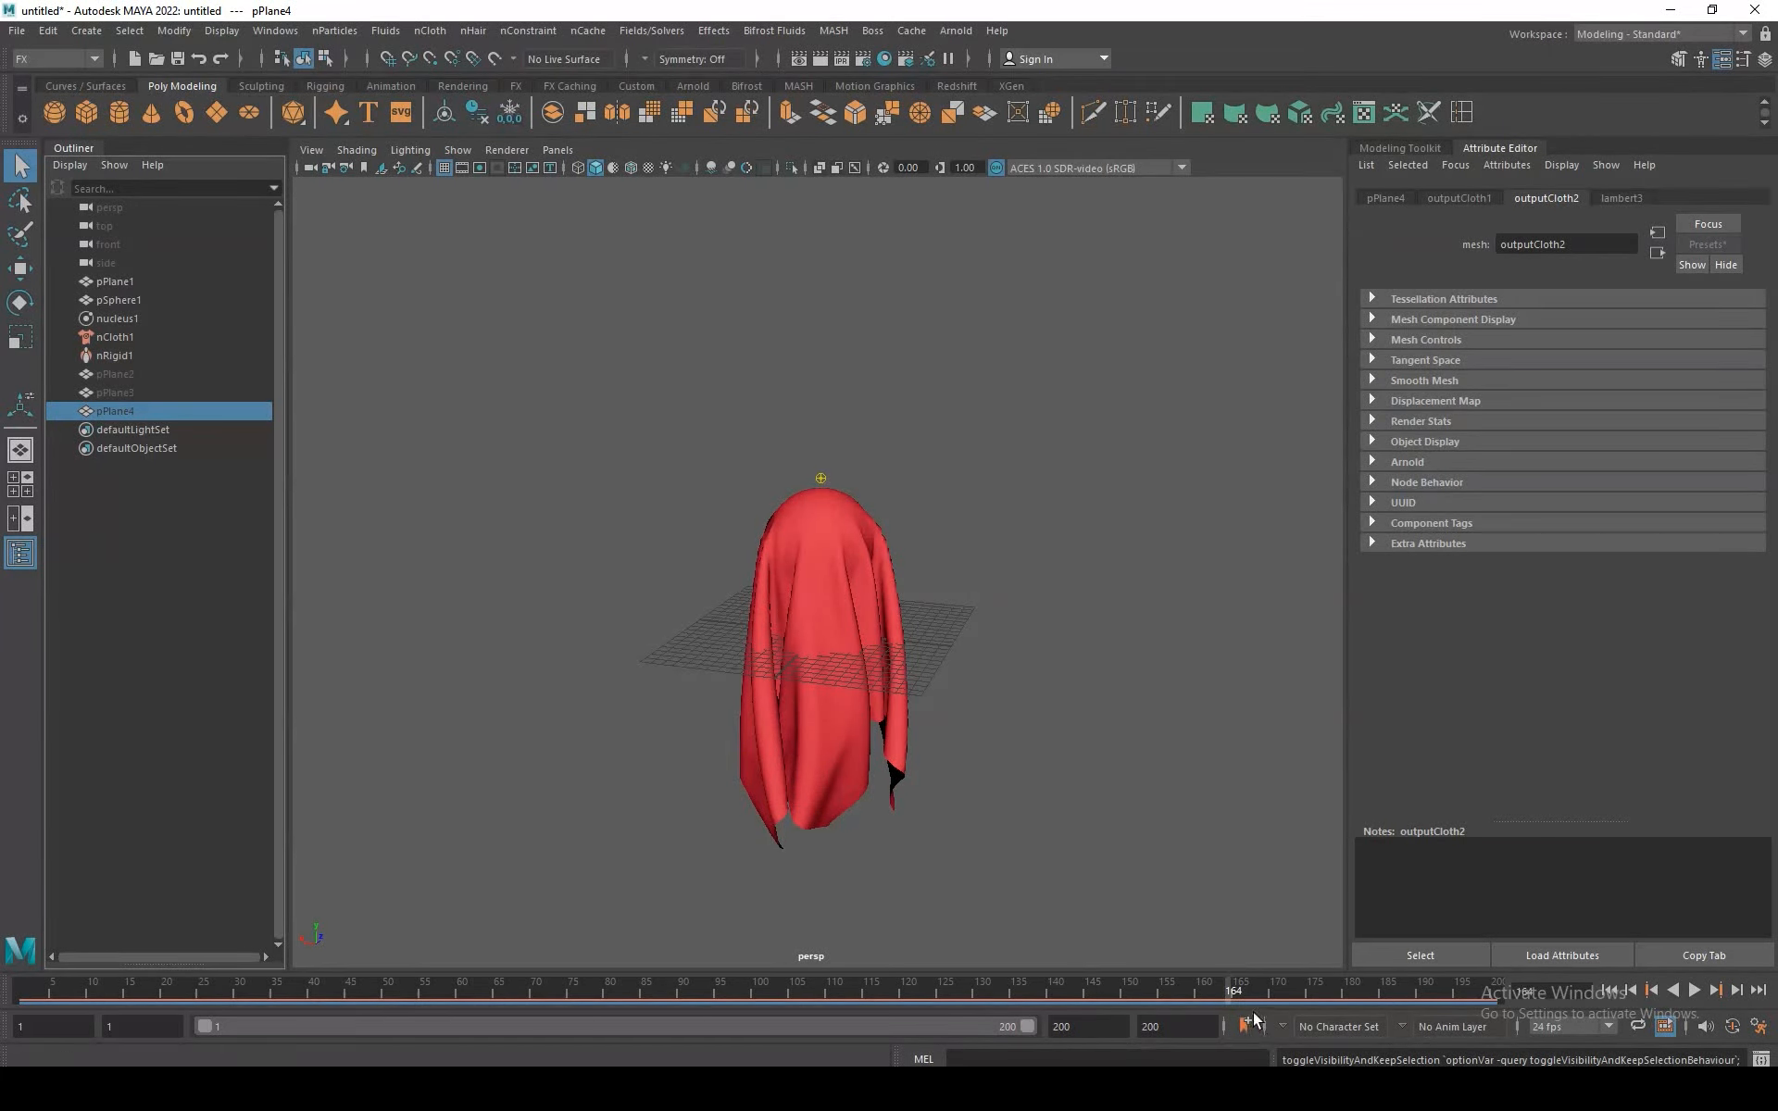
Step: Extend the timeline's end to frame 300
key(Return)
text(300)
key(Return)
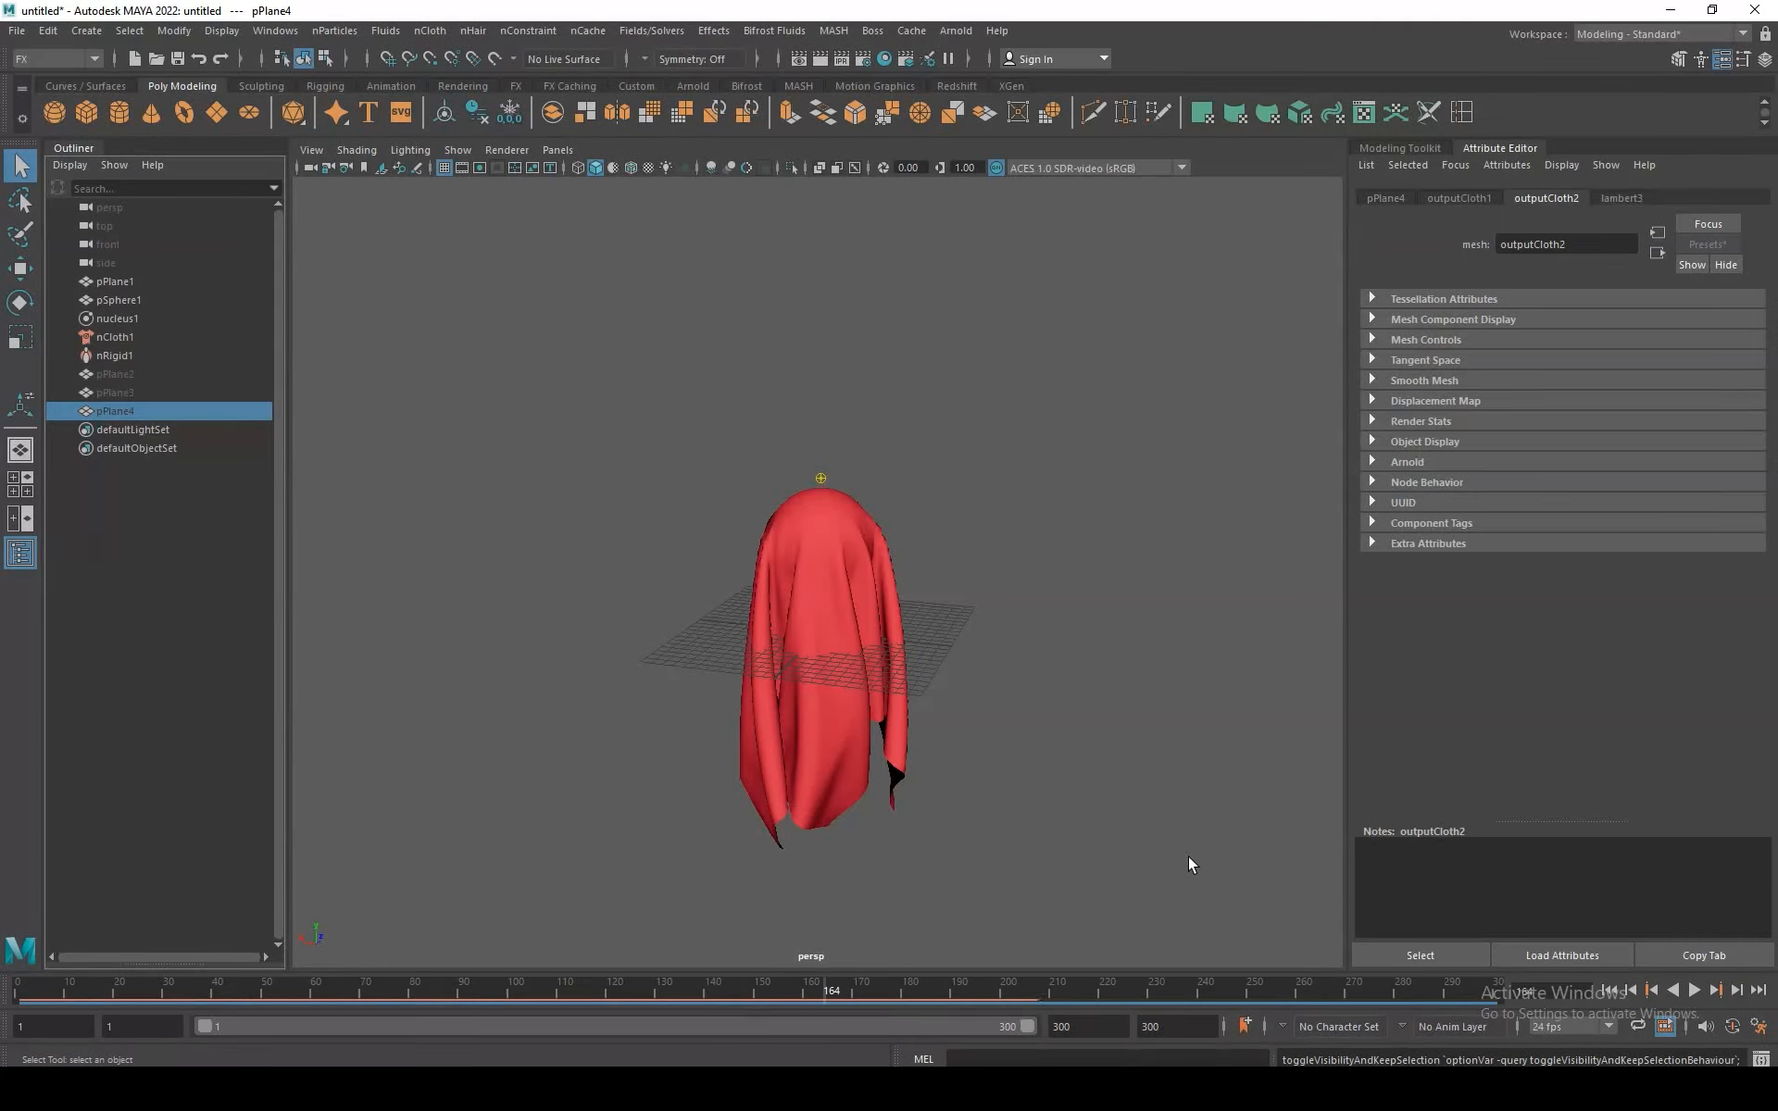
Step: Advance the simulation in stages to frame 290, examining how the cloth moves over the sphere from several sides
drag(866, 989, 1165, 989)
alt+drag(957, 623, 687, 592)
drag(1171, 989, 1251, 989)
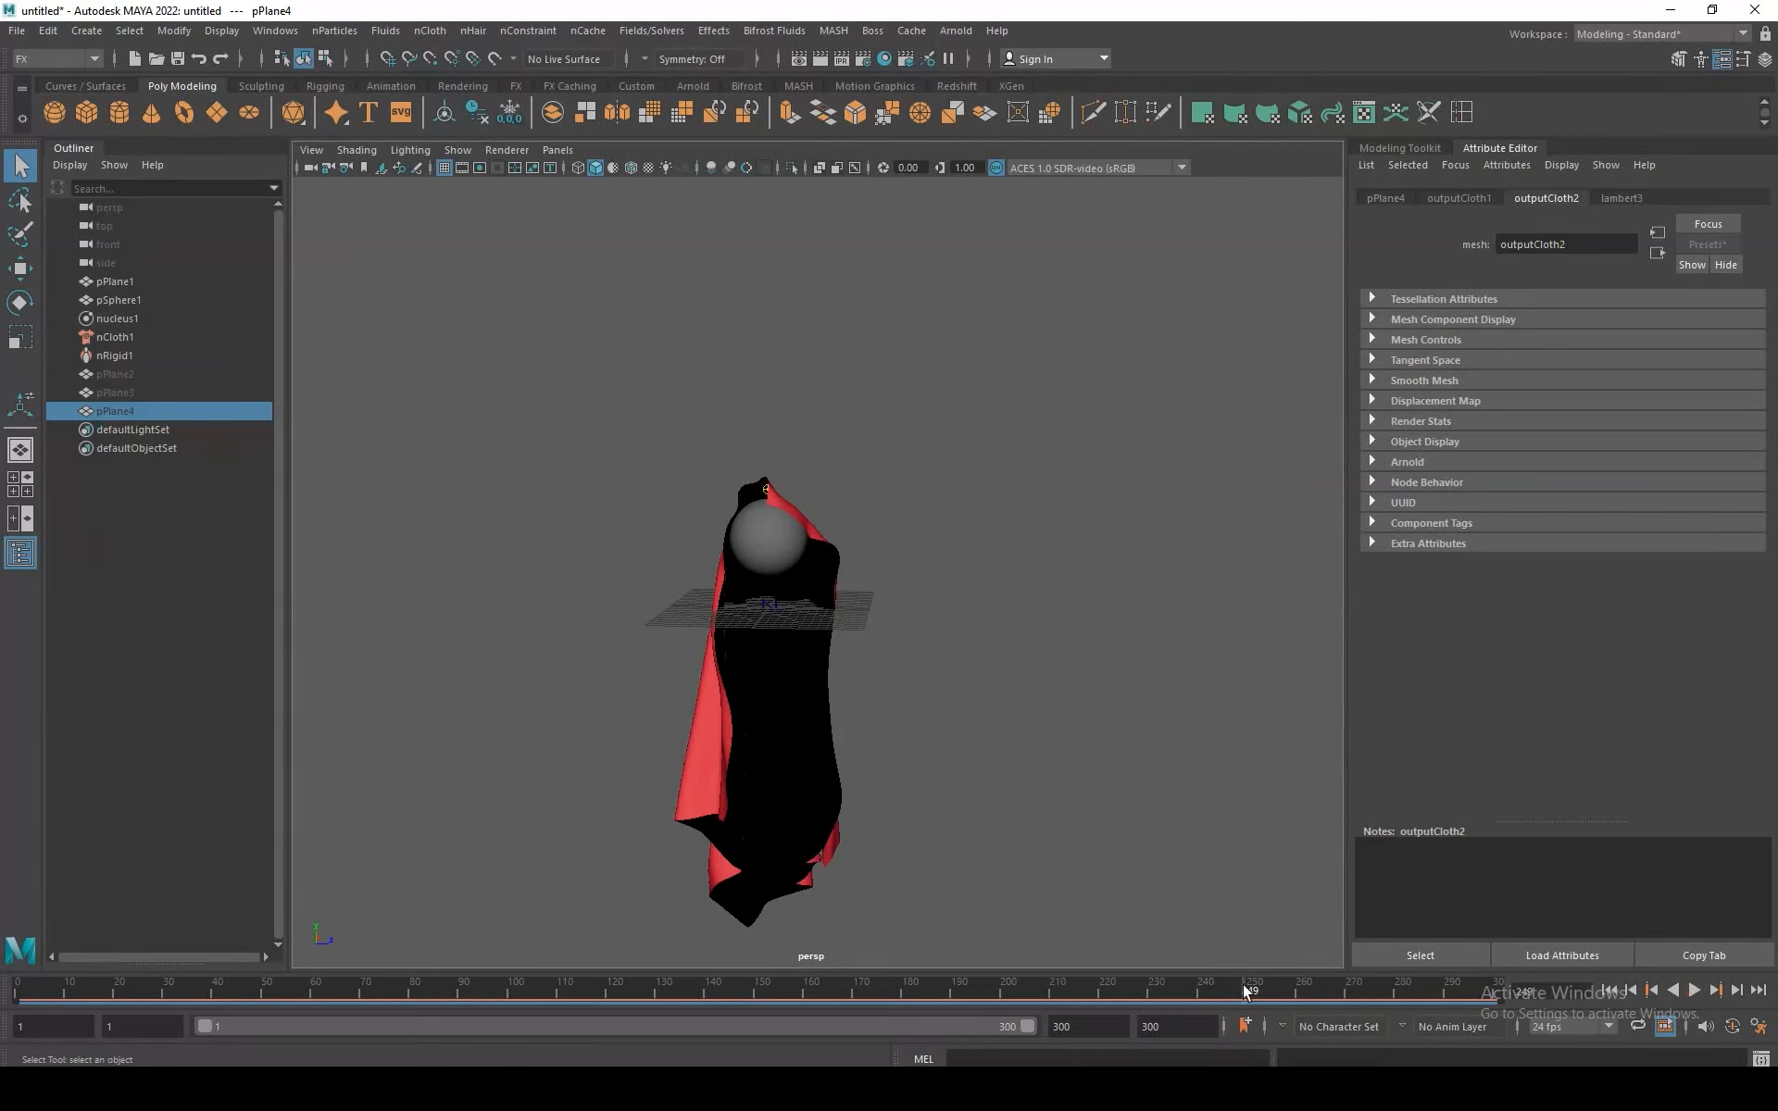
alt+drag(833, 815, 1001, 802)
drag(1260, 993, 1452, 989)
alt+drag(924, 757, 496, 746)
alt+middle_drag(496, 747, 461, 611)
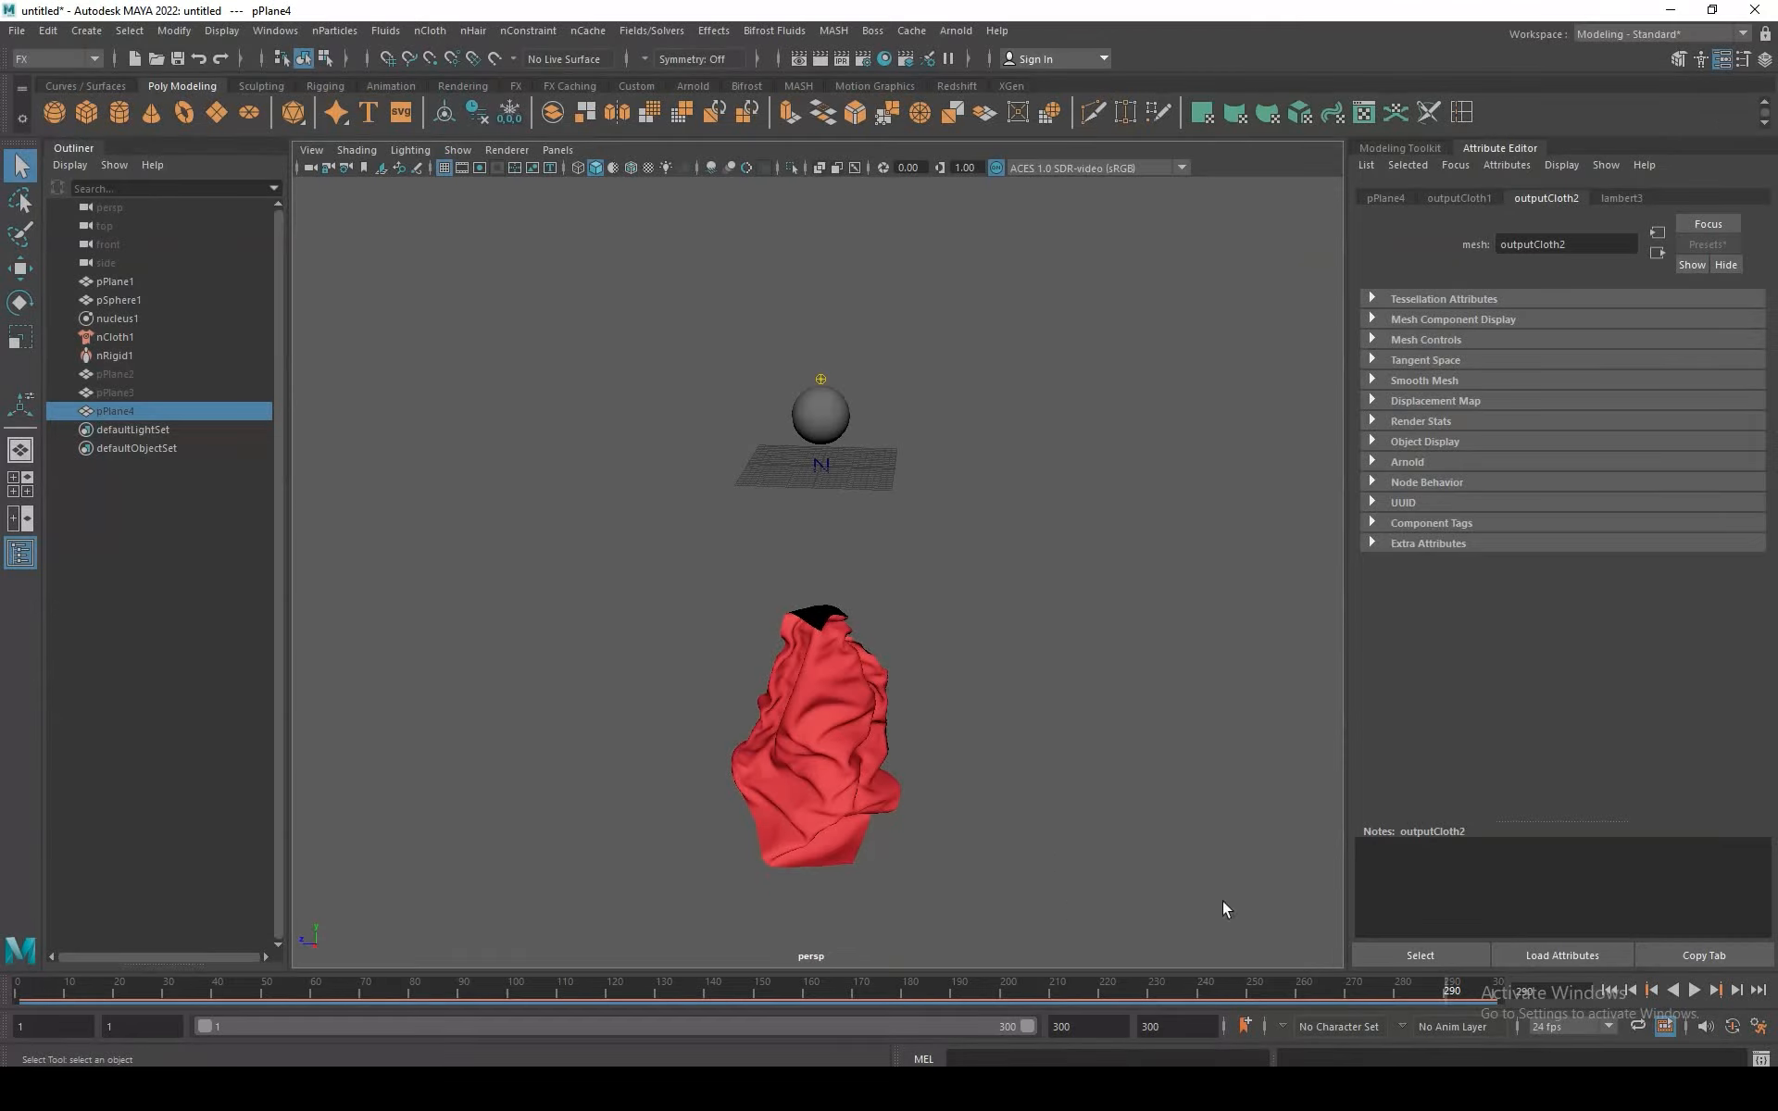
Step: Scrub the simulation back to frame 234 and duplicate pPlane1 in that drape
drag(1263, 993, 1176, 998)
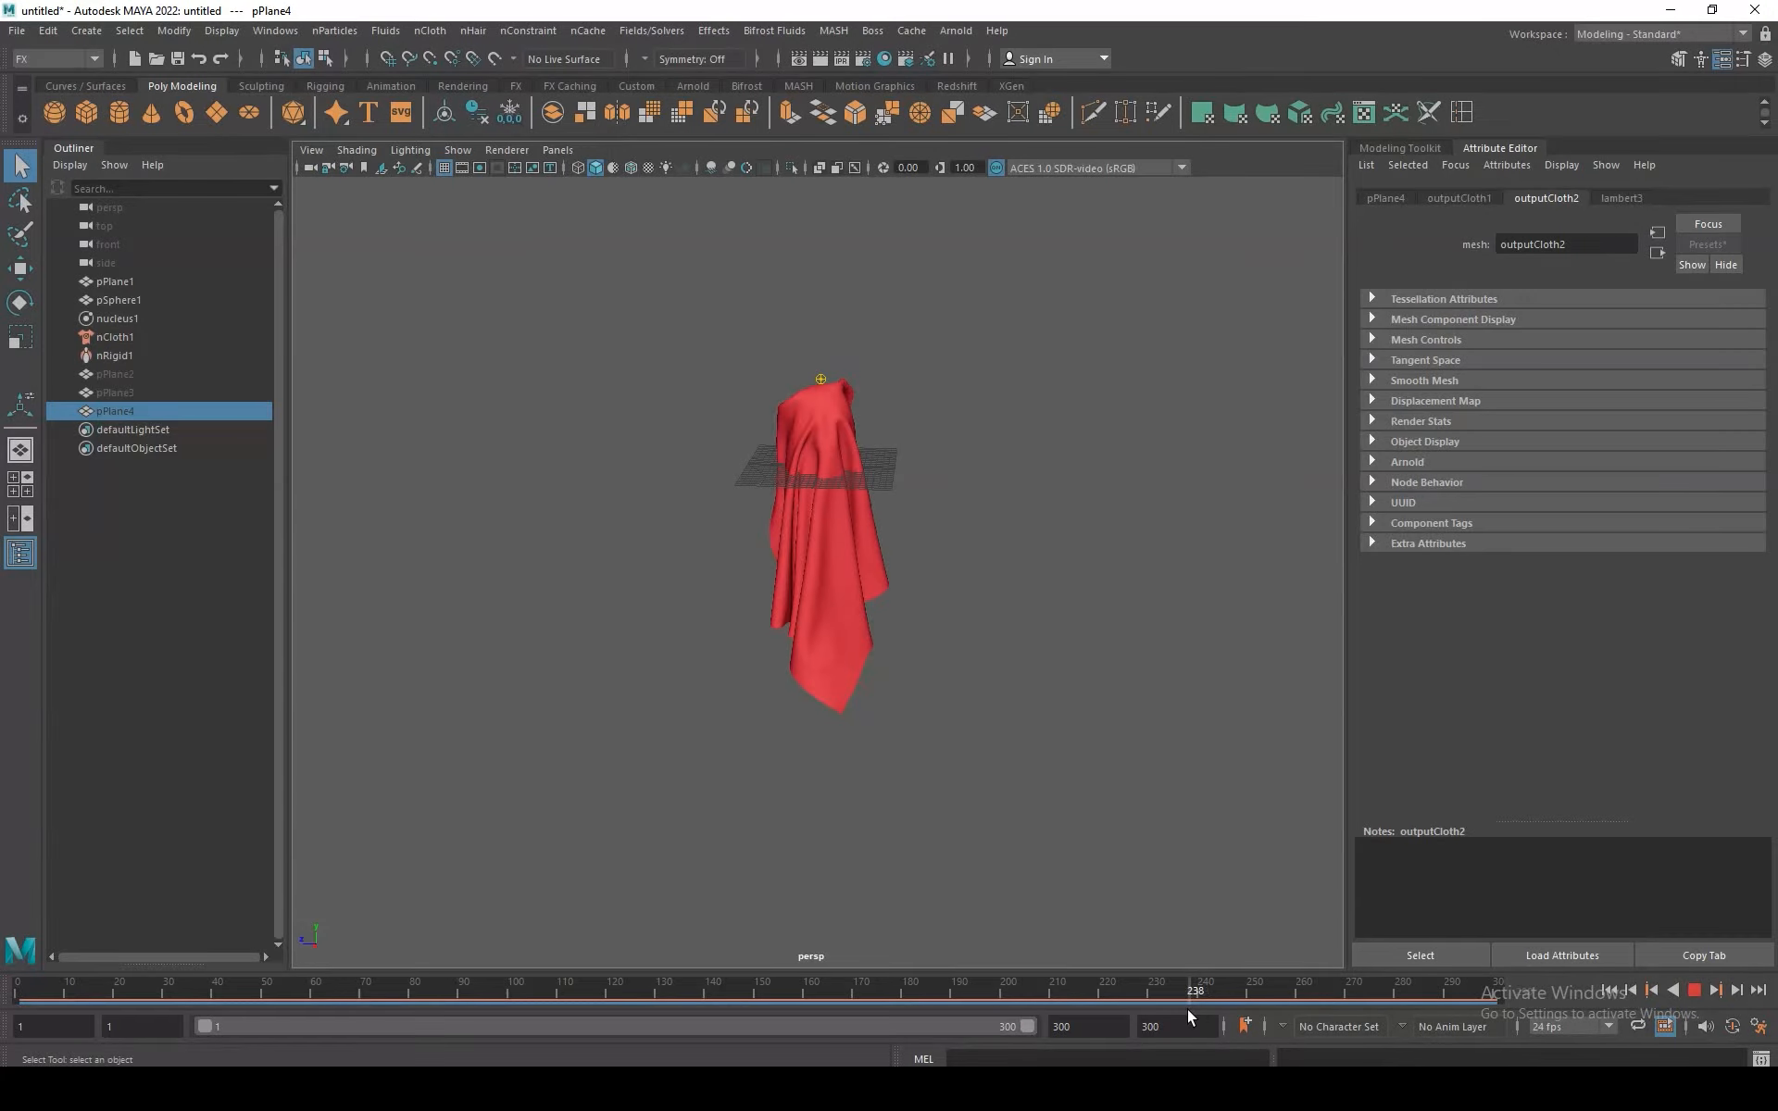
alt+drag(885, 569, 1294, 687)
click(871, 477)
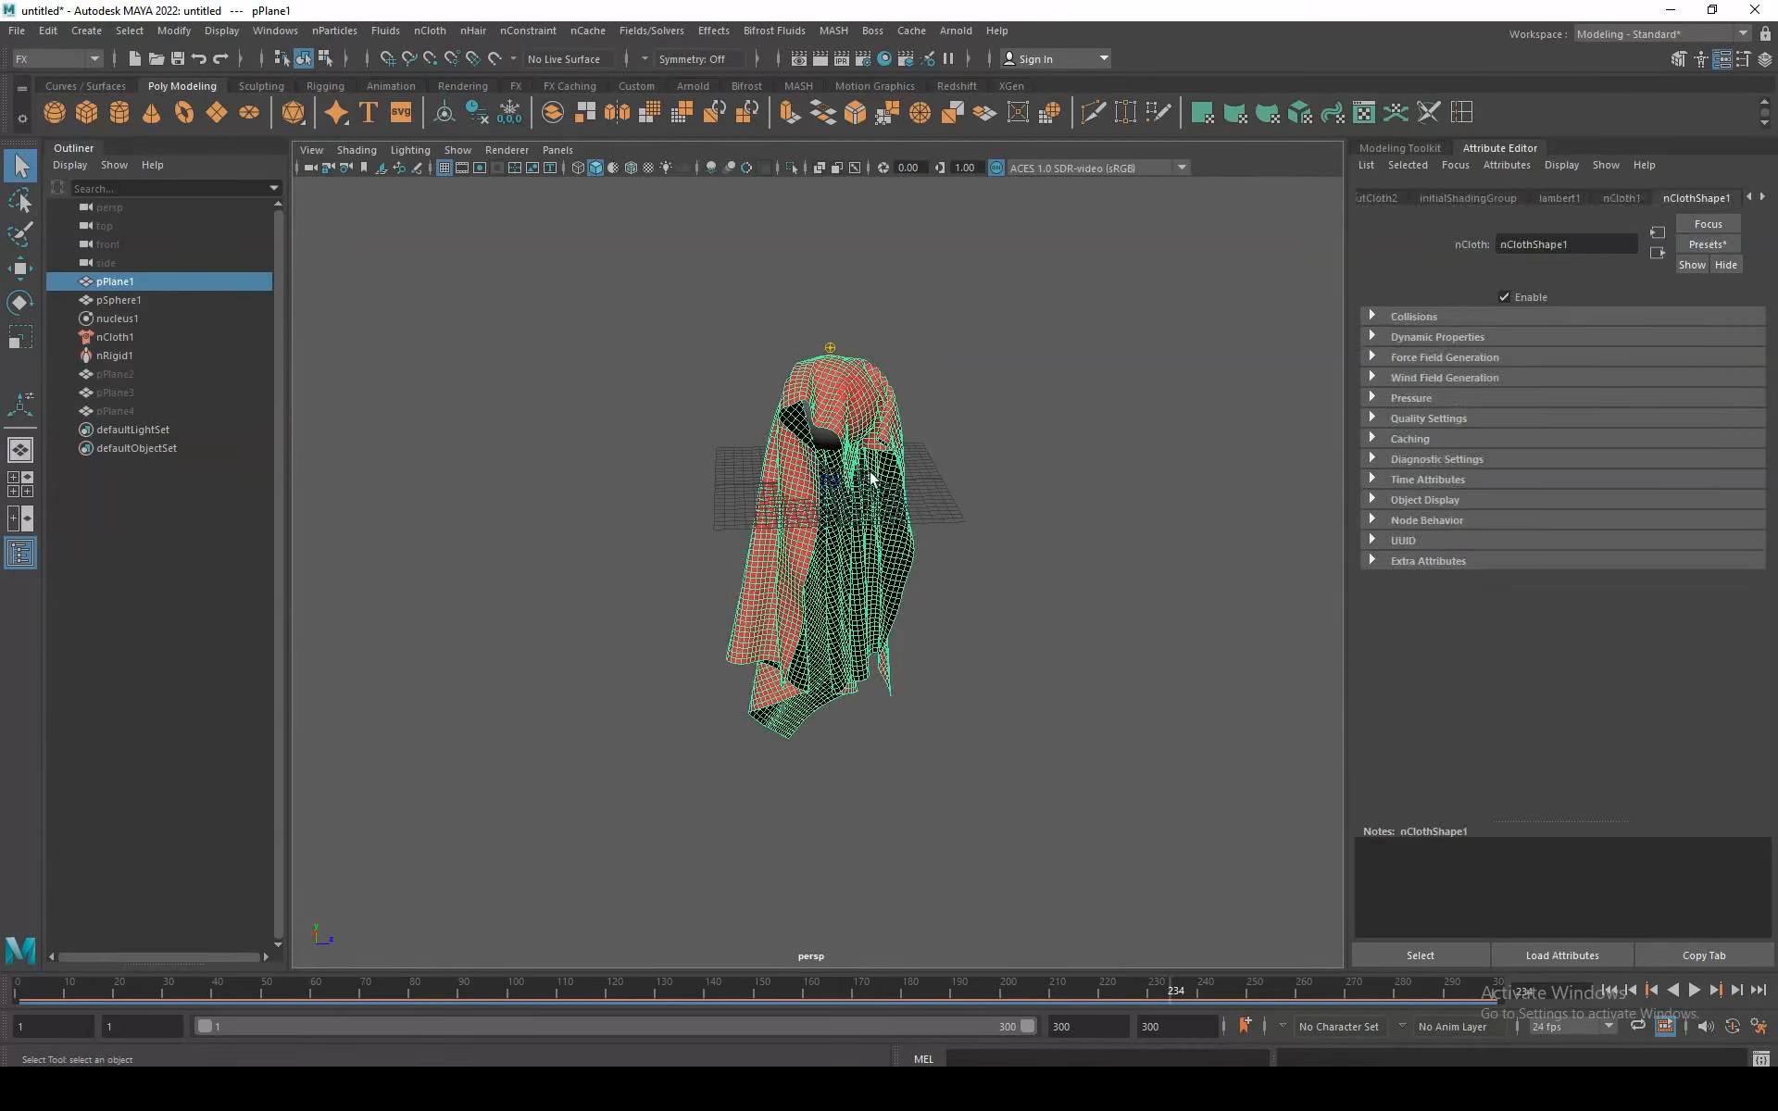
key(ctrl+d)
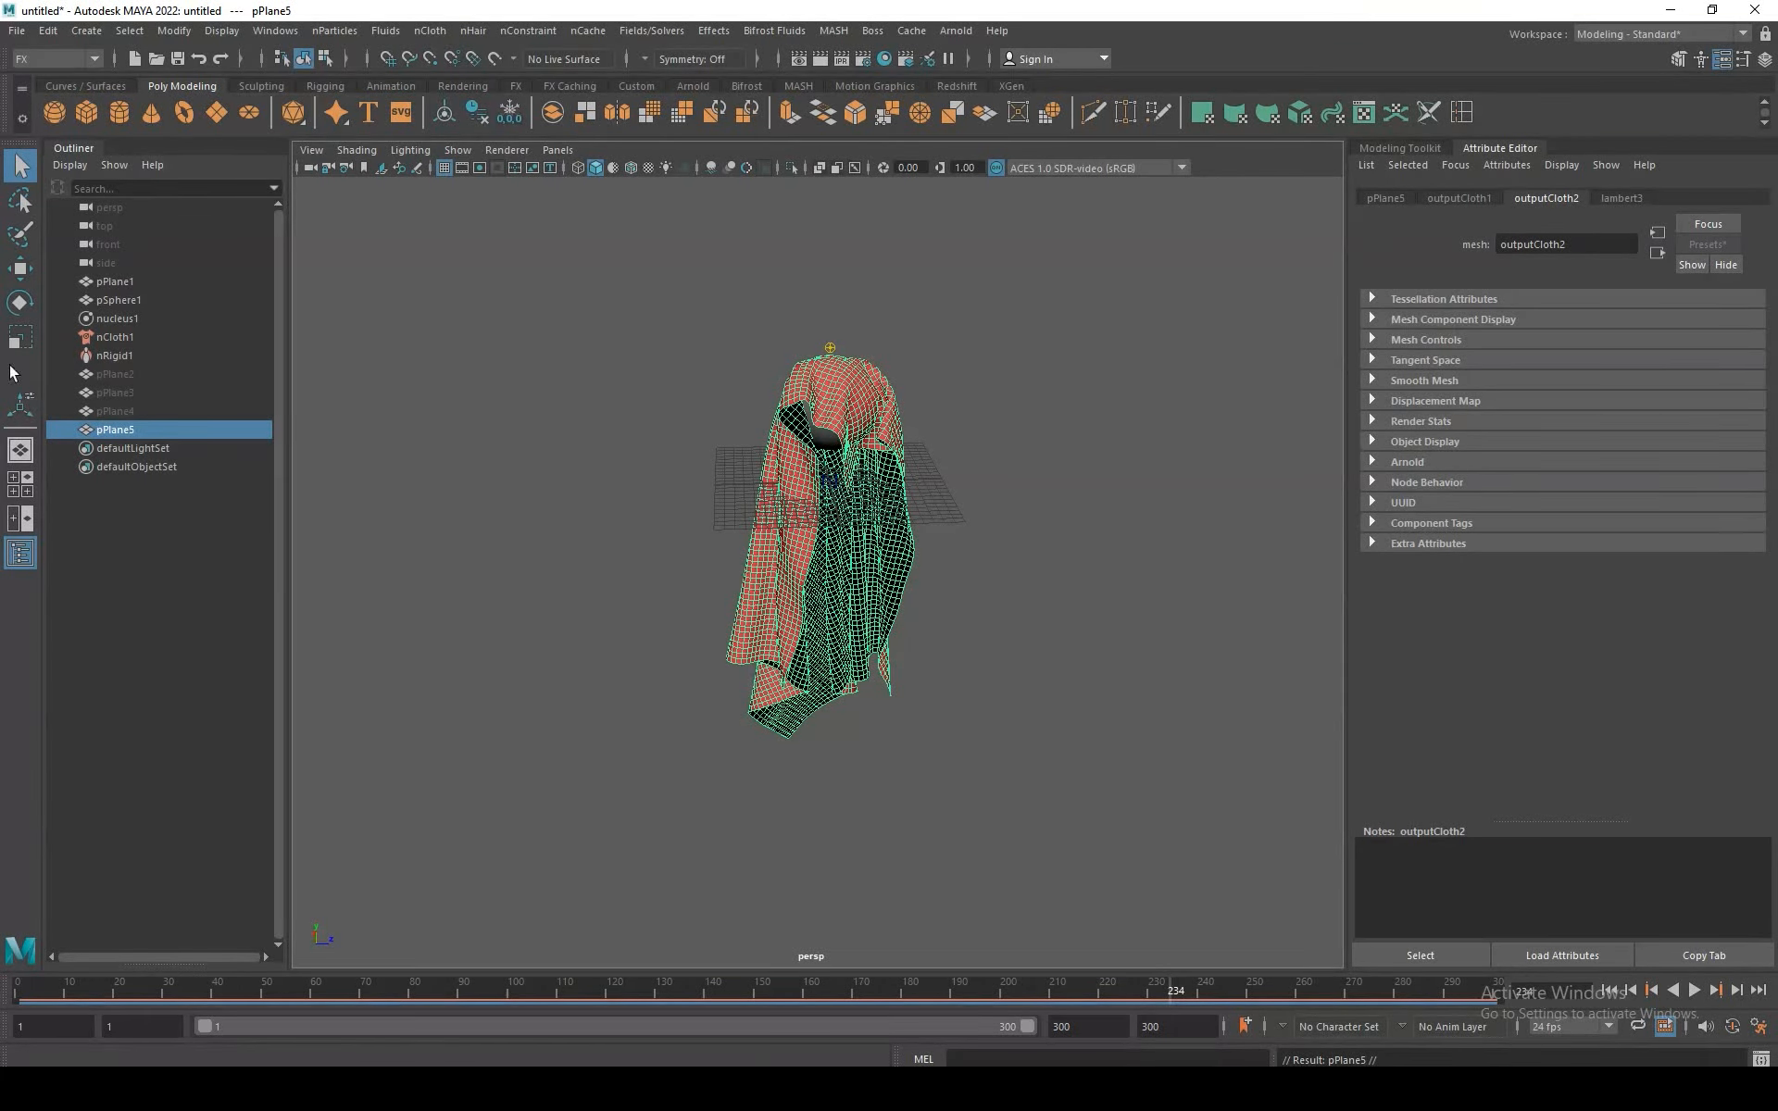
Step: Group pPlane1, pSphere1, nucleus1, nCloth1 and nRigid1, and hide the group
click(114, 282)
shift+click(117, 356)
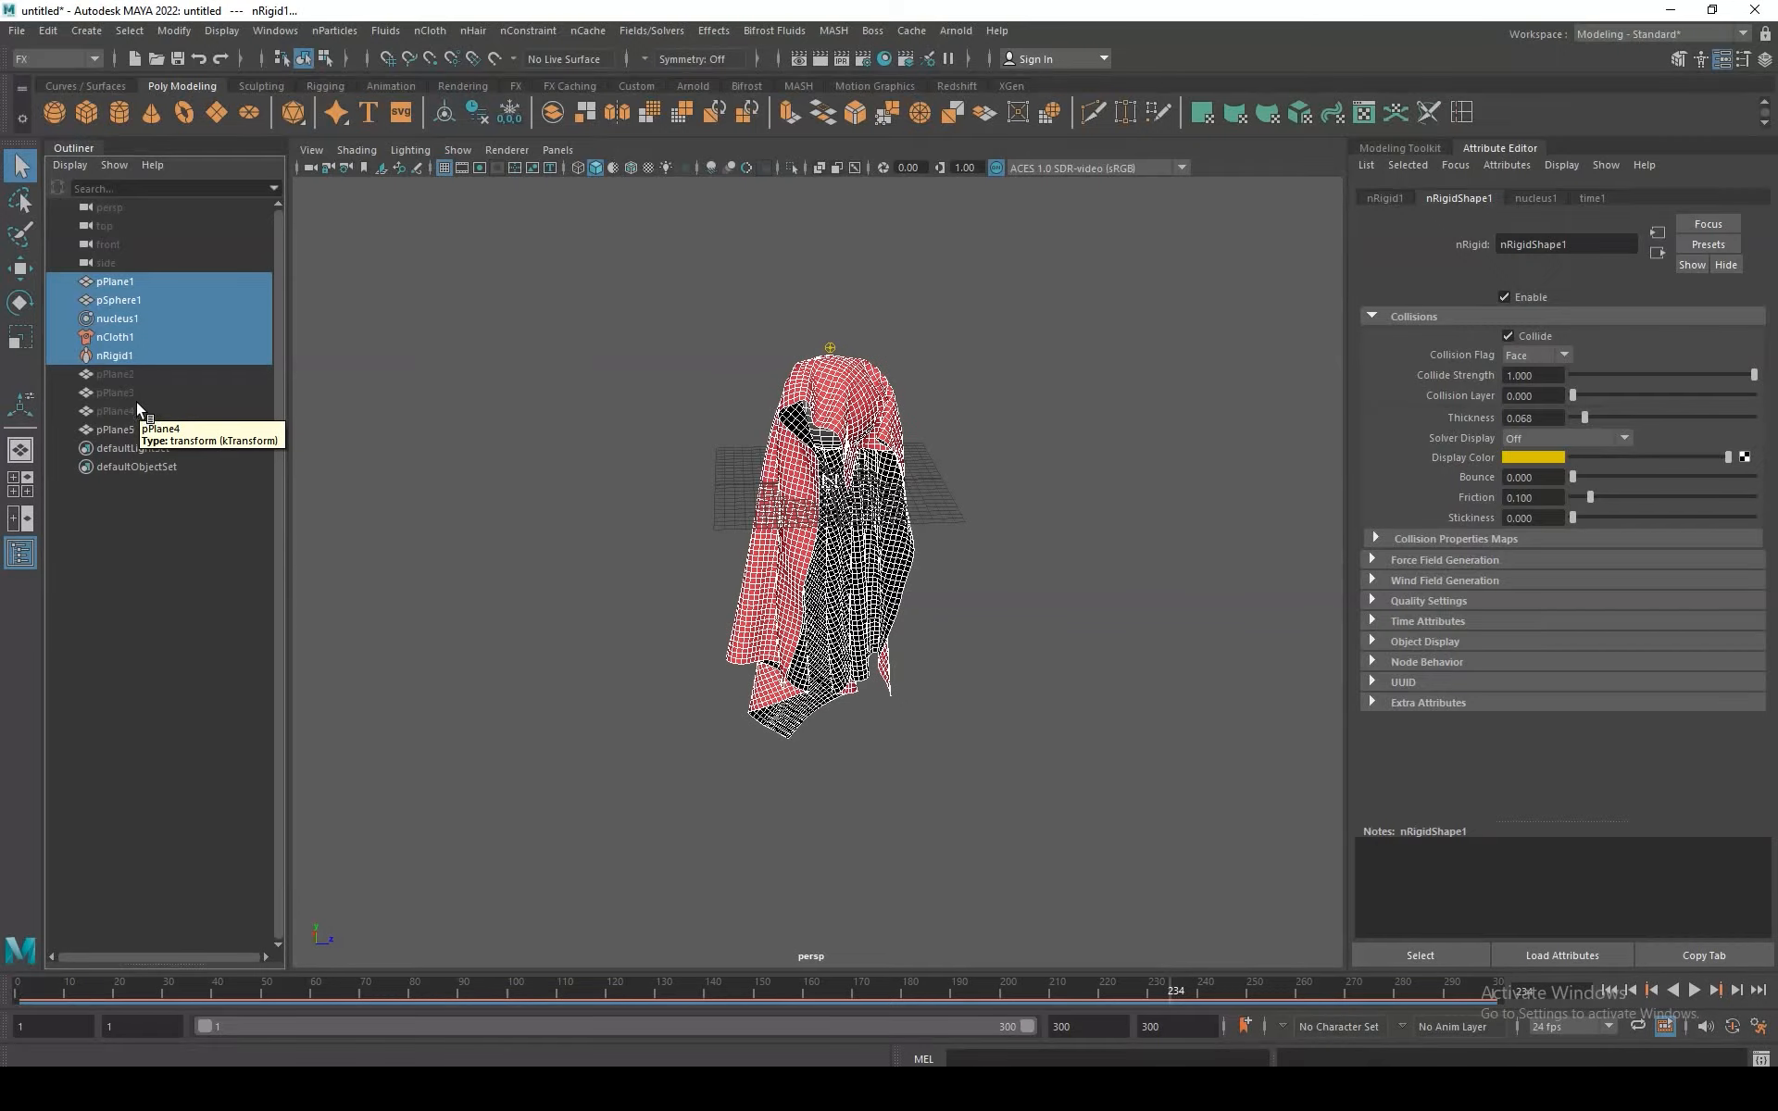
key(ctrl+g)
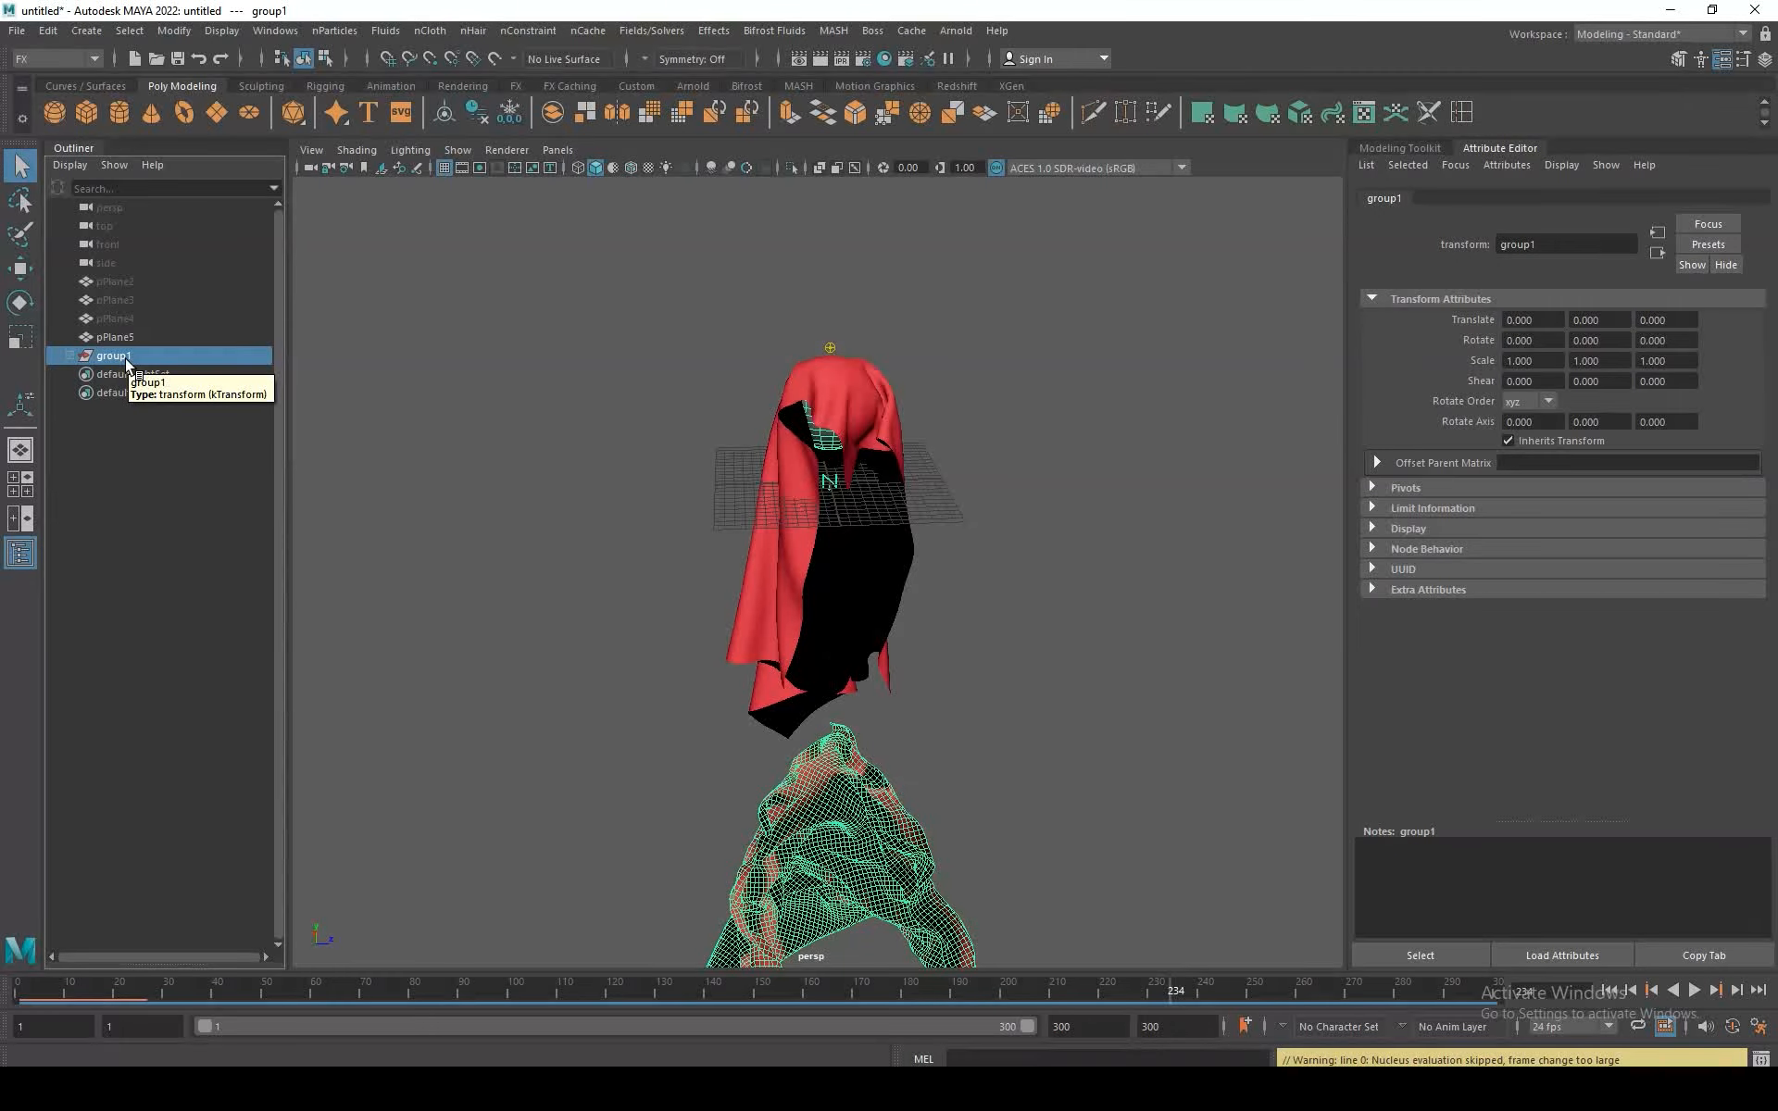
key(ctrl+h)
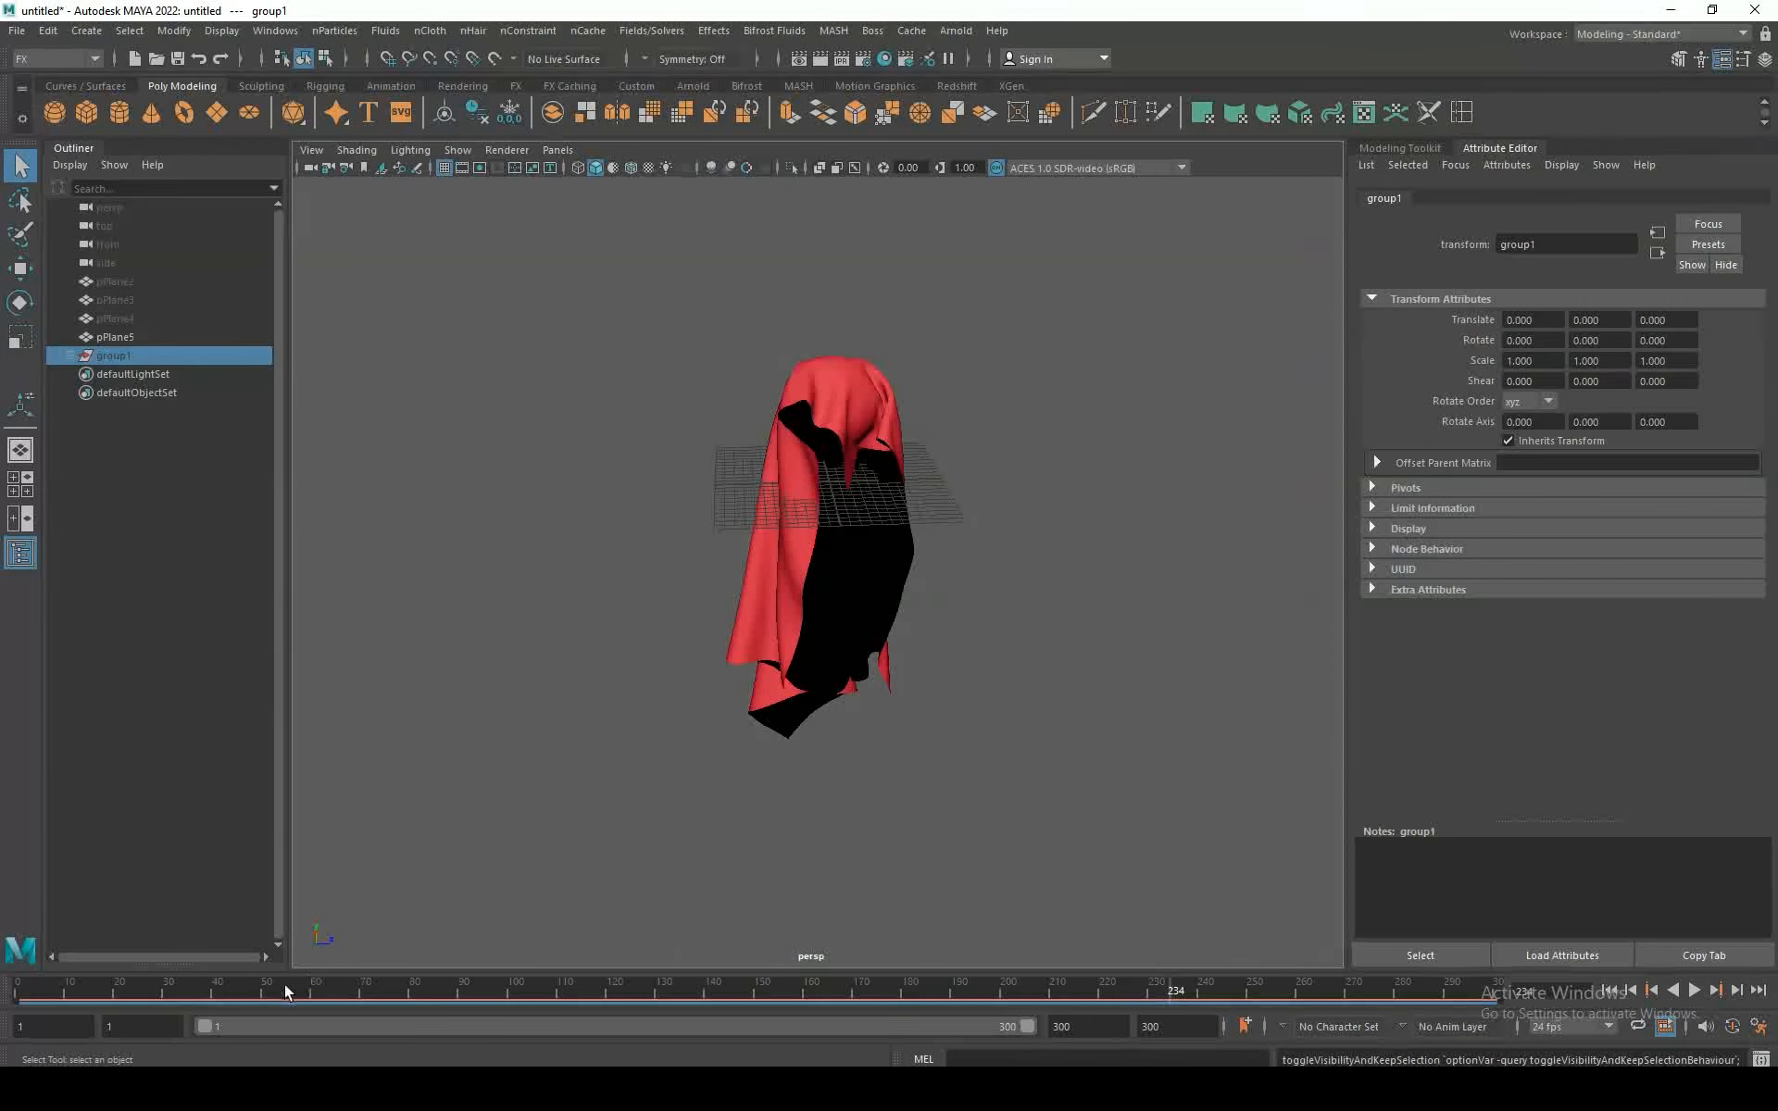
Step: Select the visible cloth copy pPlane5 and return the timeline to frame 1
click(120, 339)
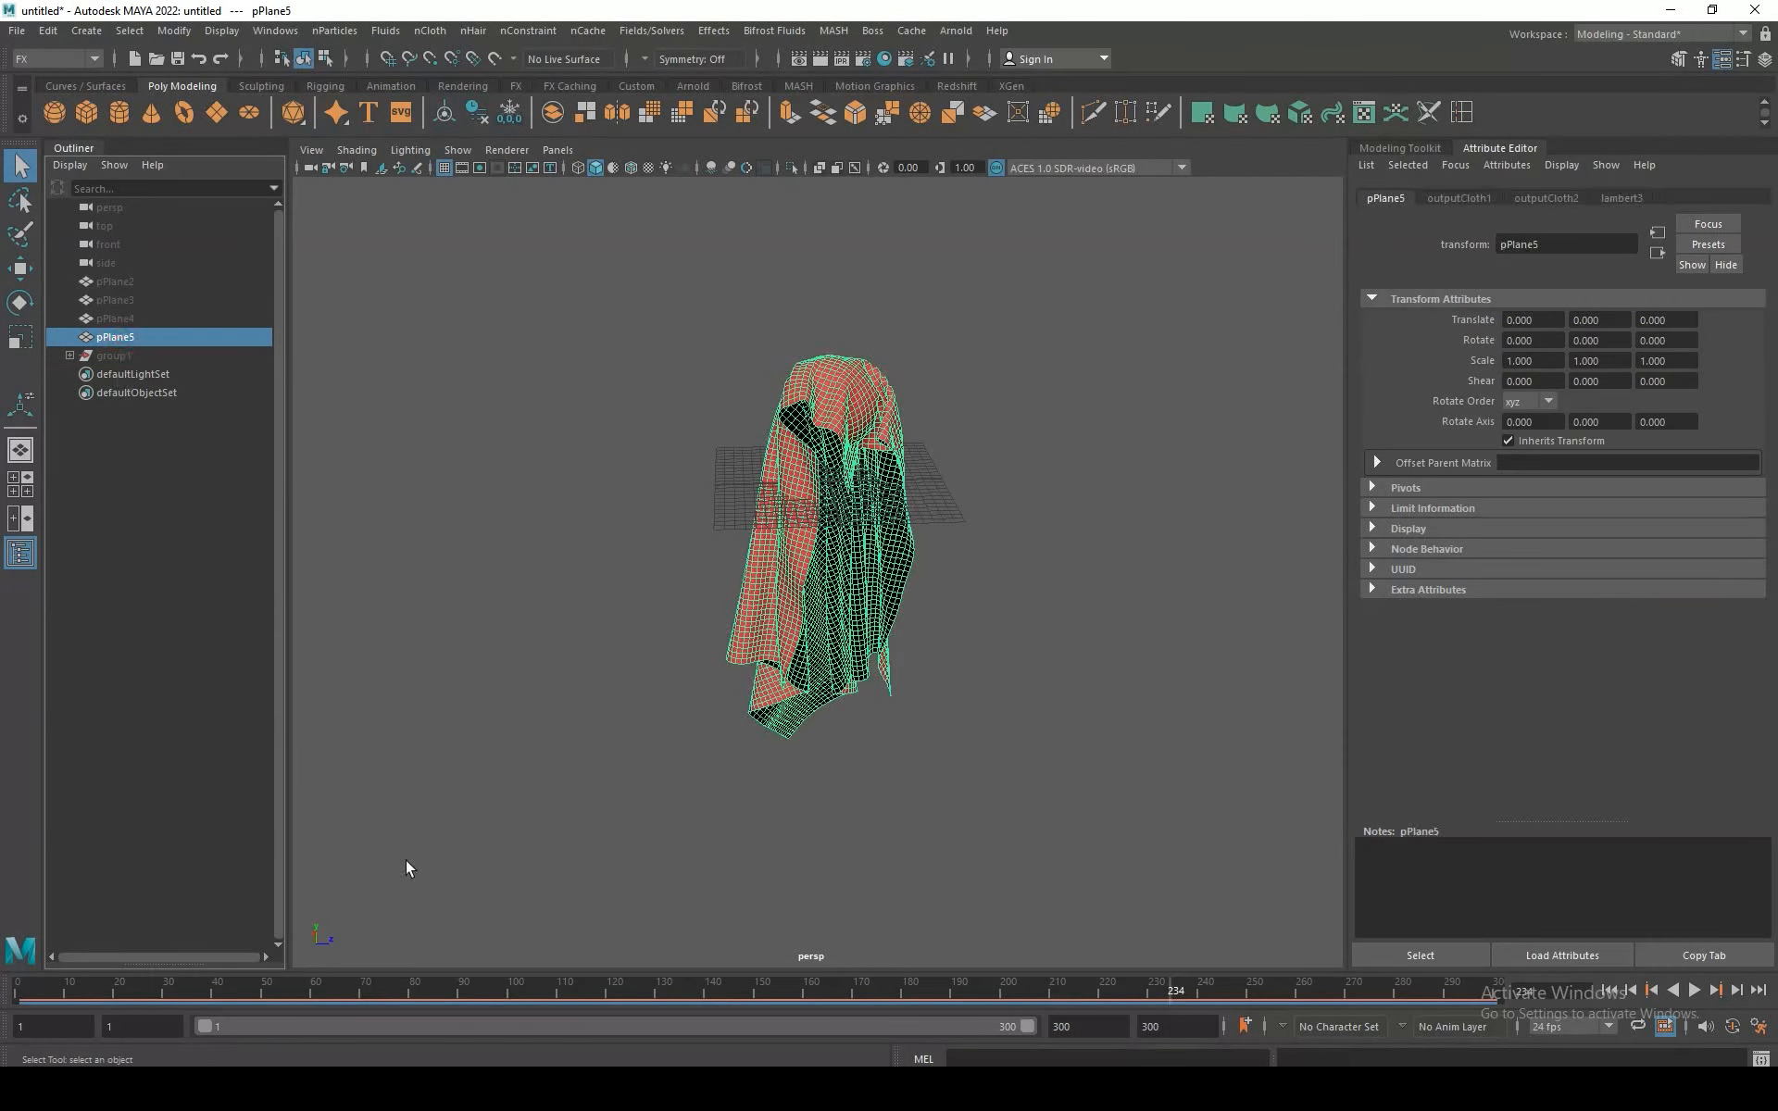
key(alt+shift+v)
alt+drag(848, 387, 987, 596)
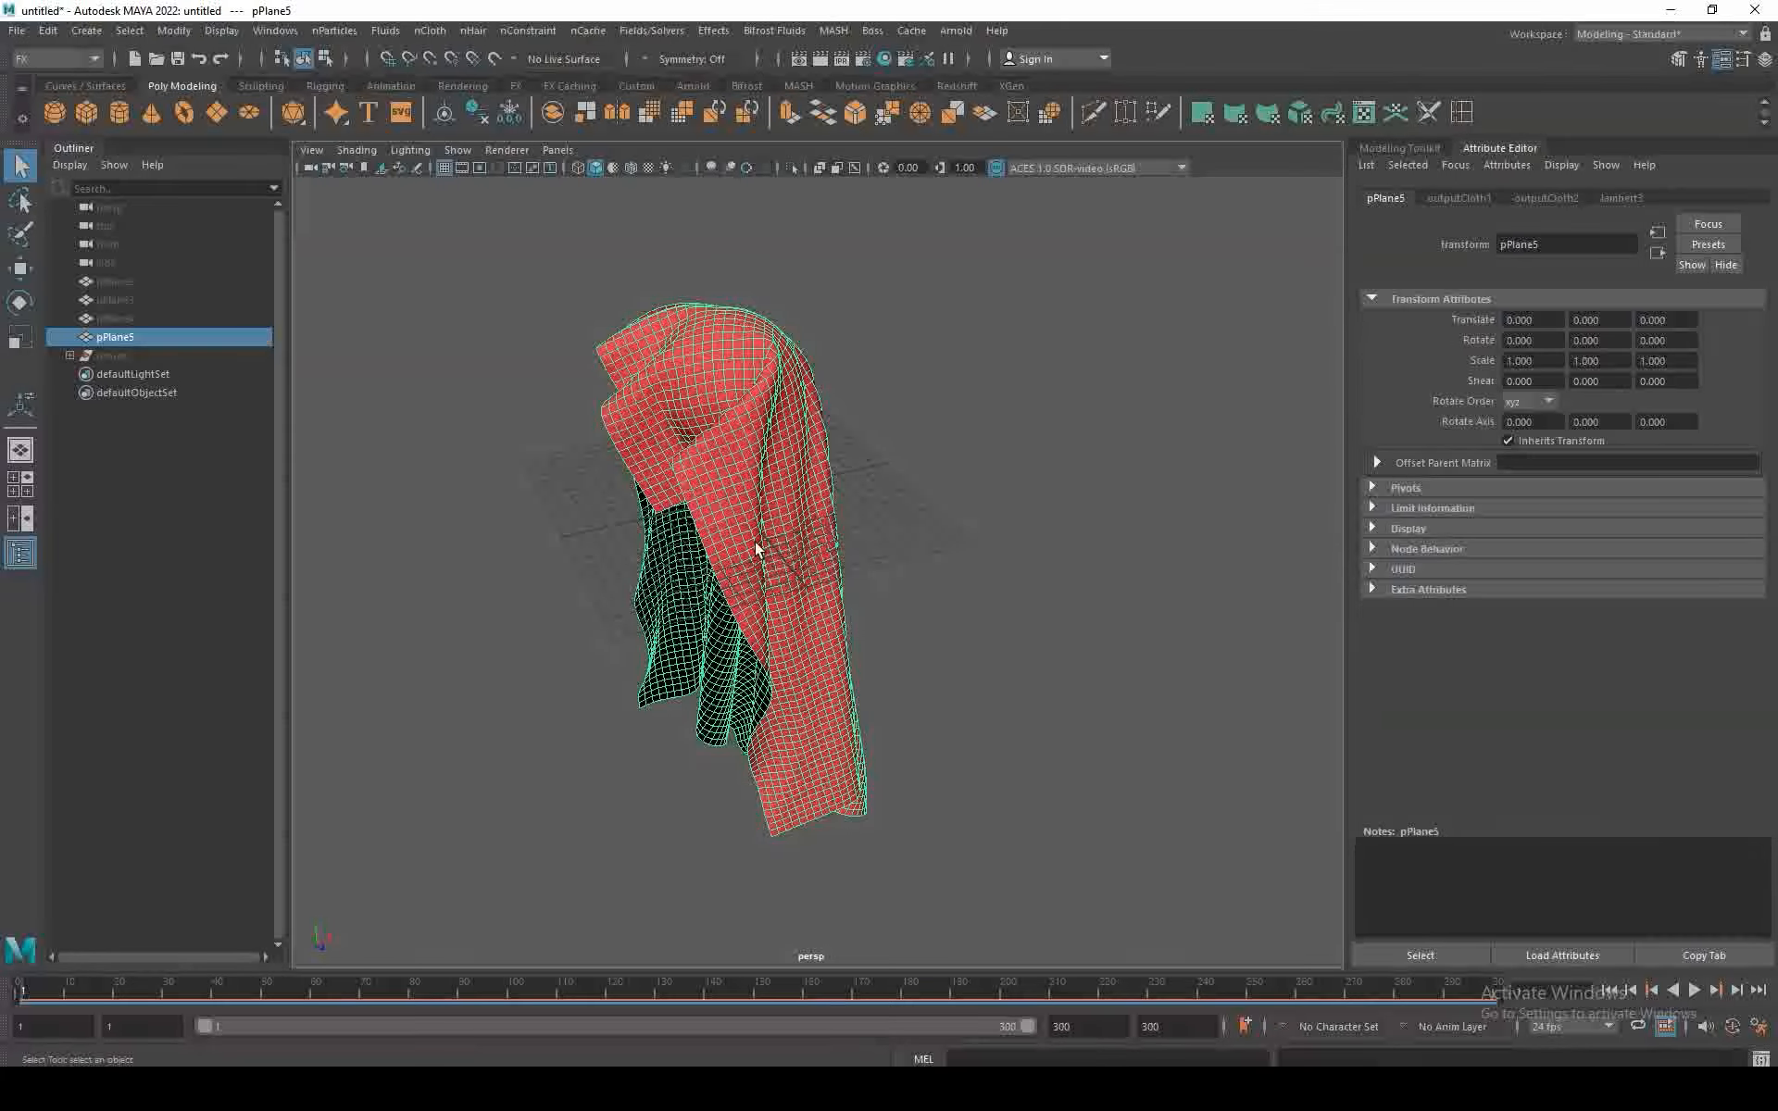
Step: Switch pPlane5 to face selection with Soft Selection on and enlarge the falloff radius to cover most of the cloth
key(b)
right_drag(718, 452, 713, 502)
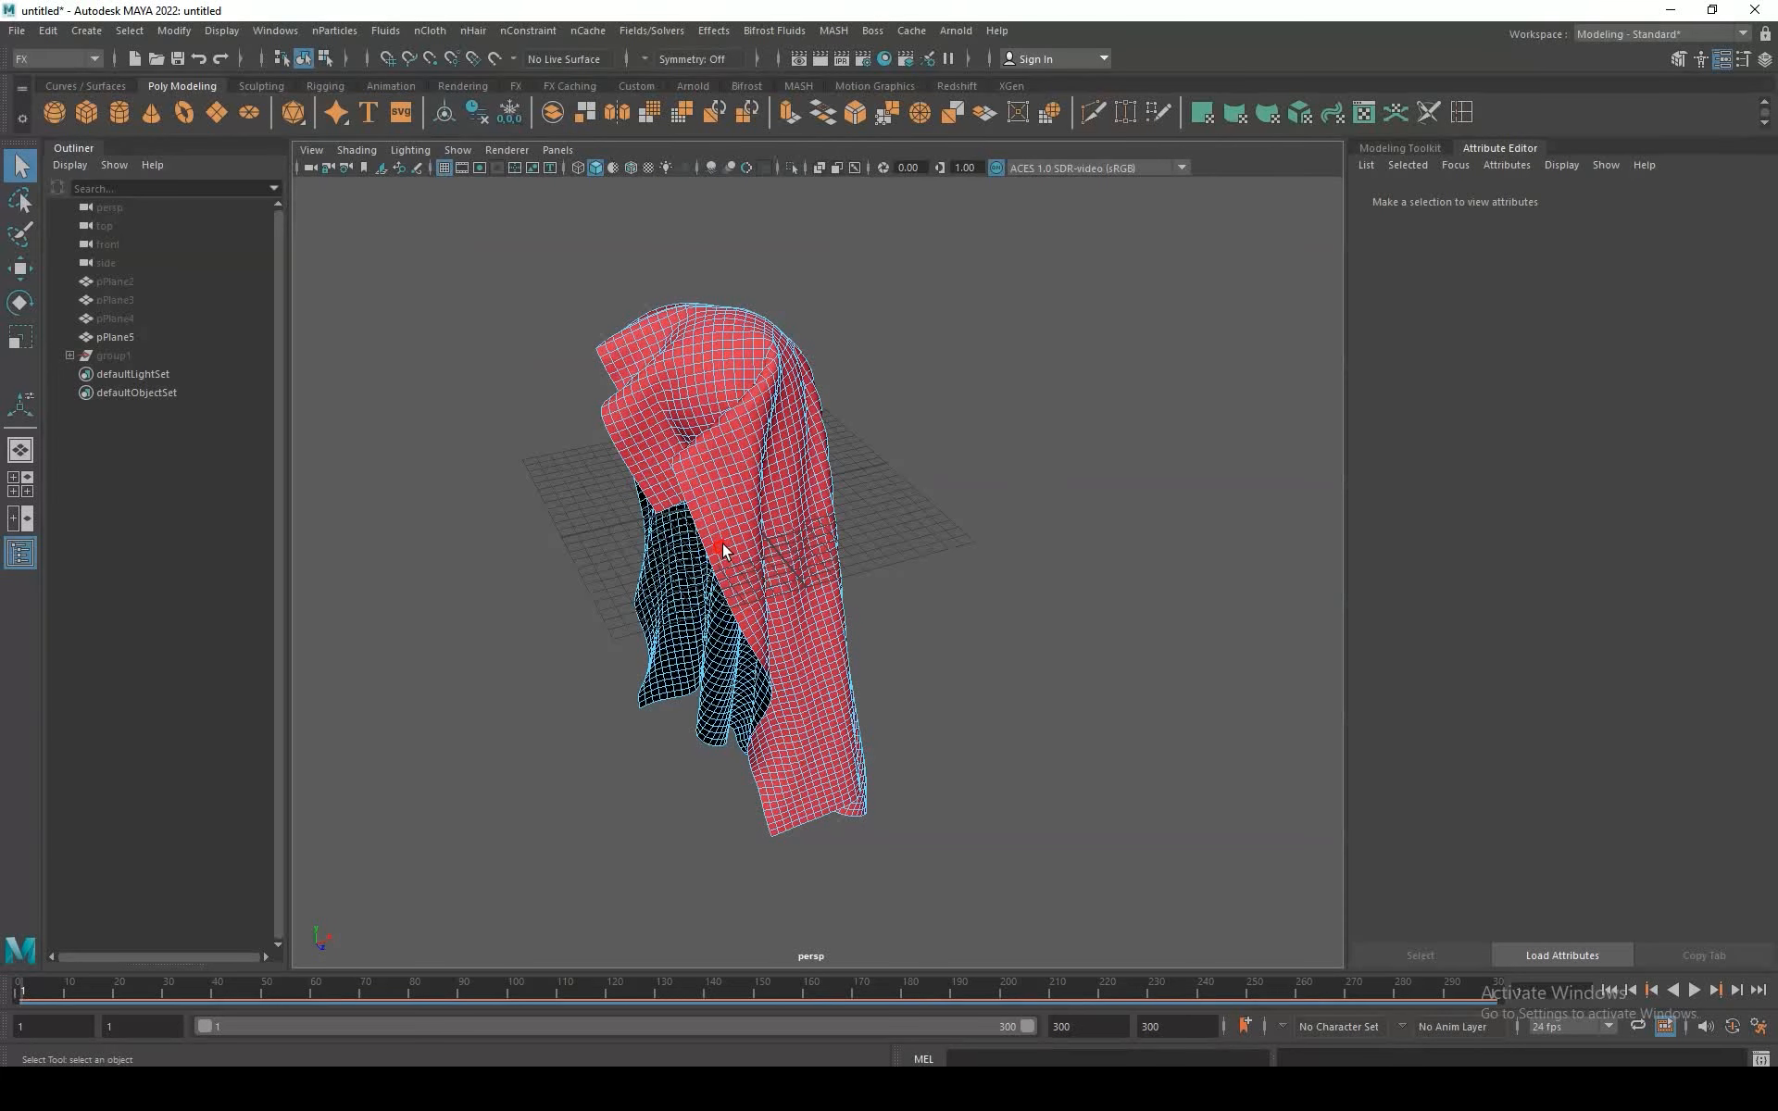
drag(722, 543, 1021, 688)
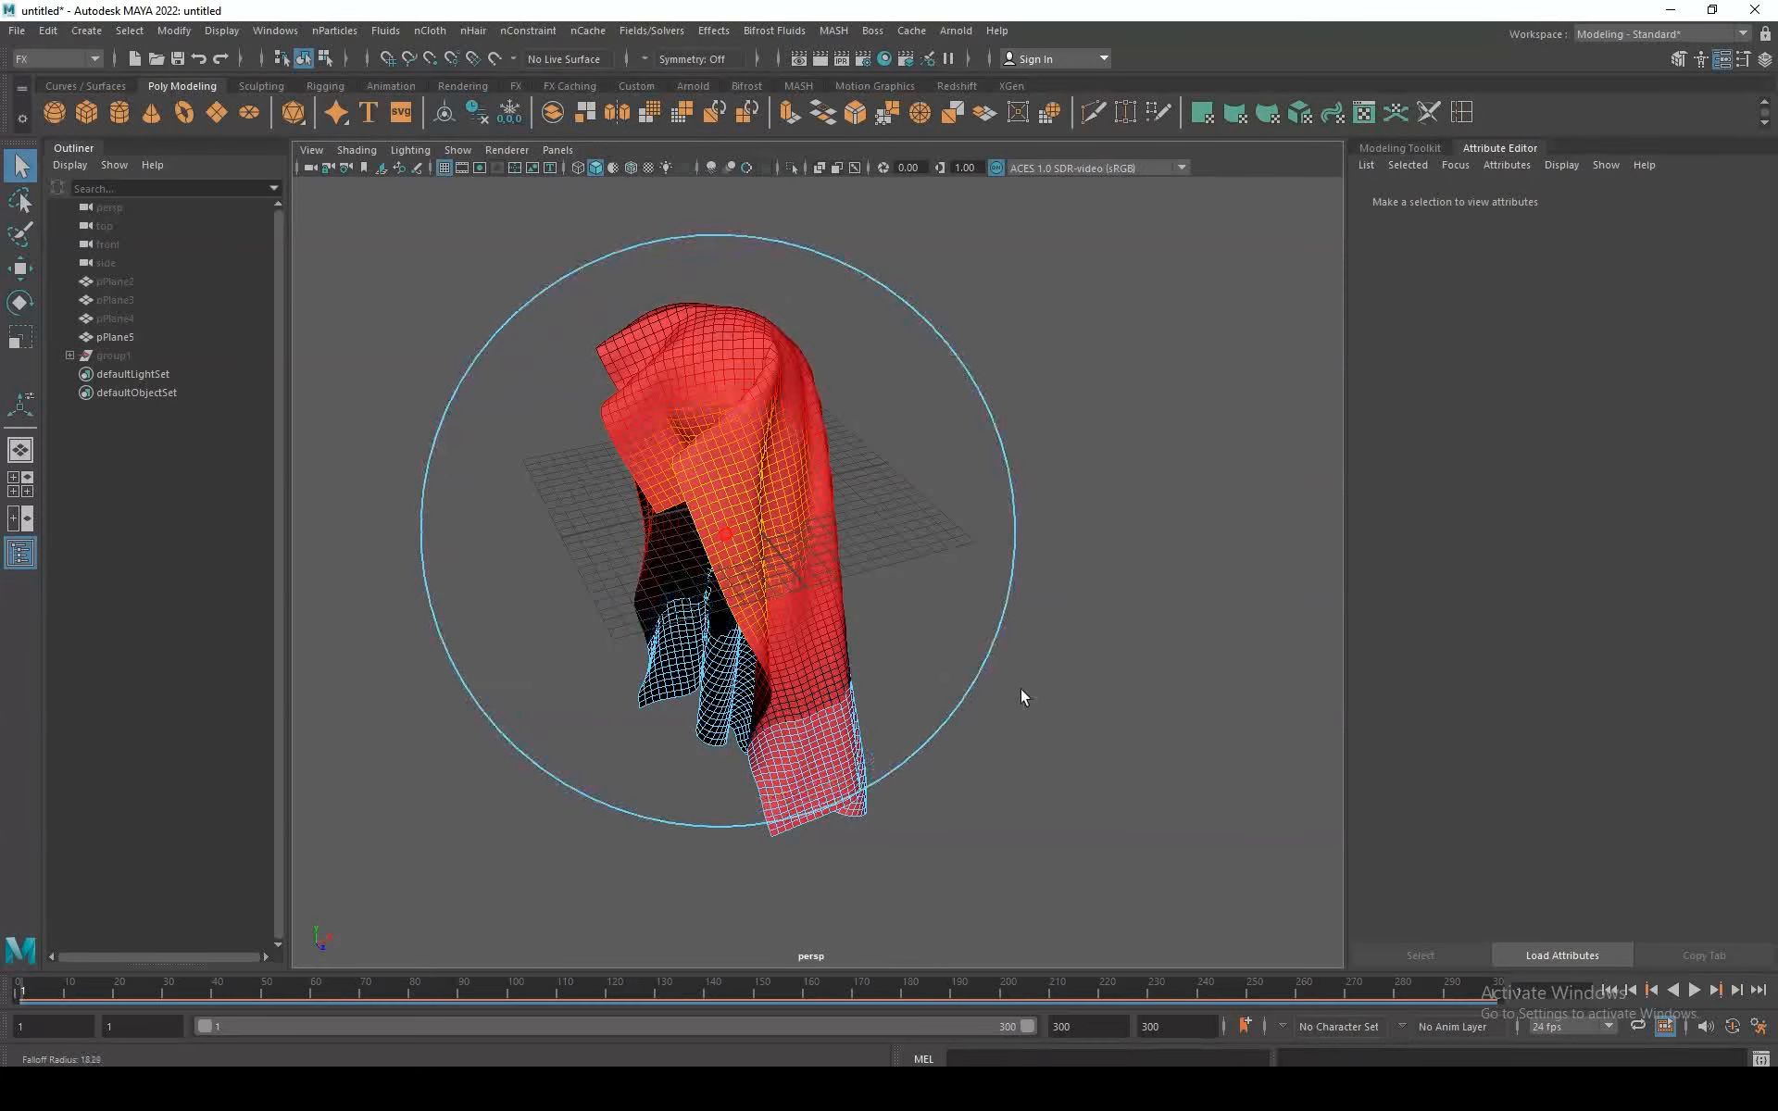
click(839, 570)
alt+right_drag(851, 593, 1044, 628)
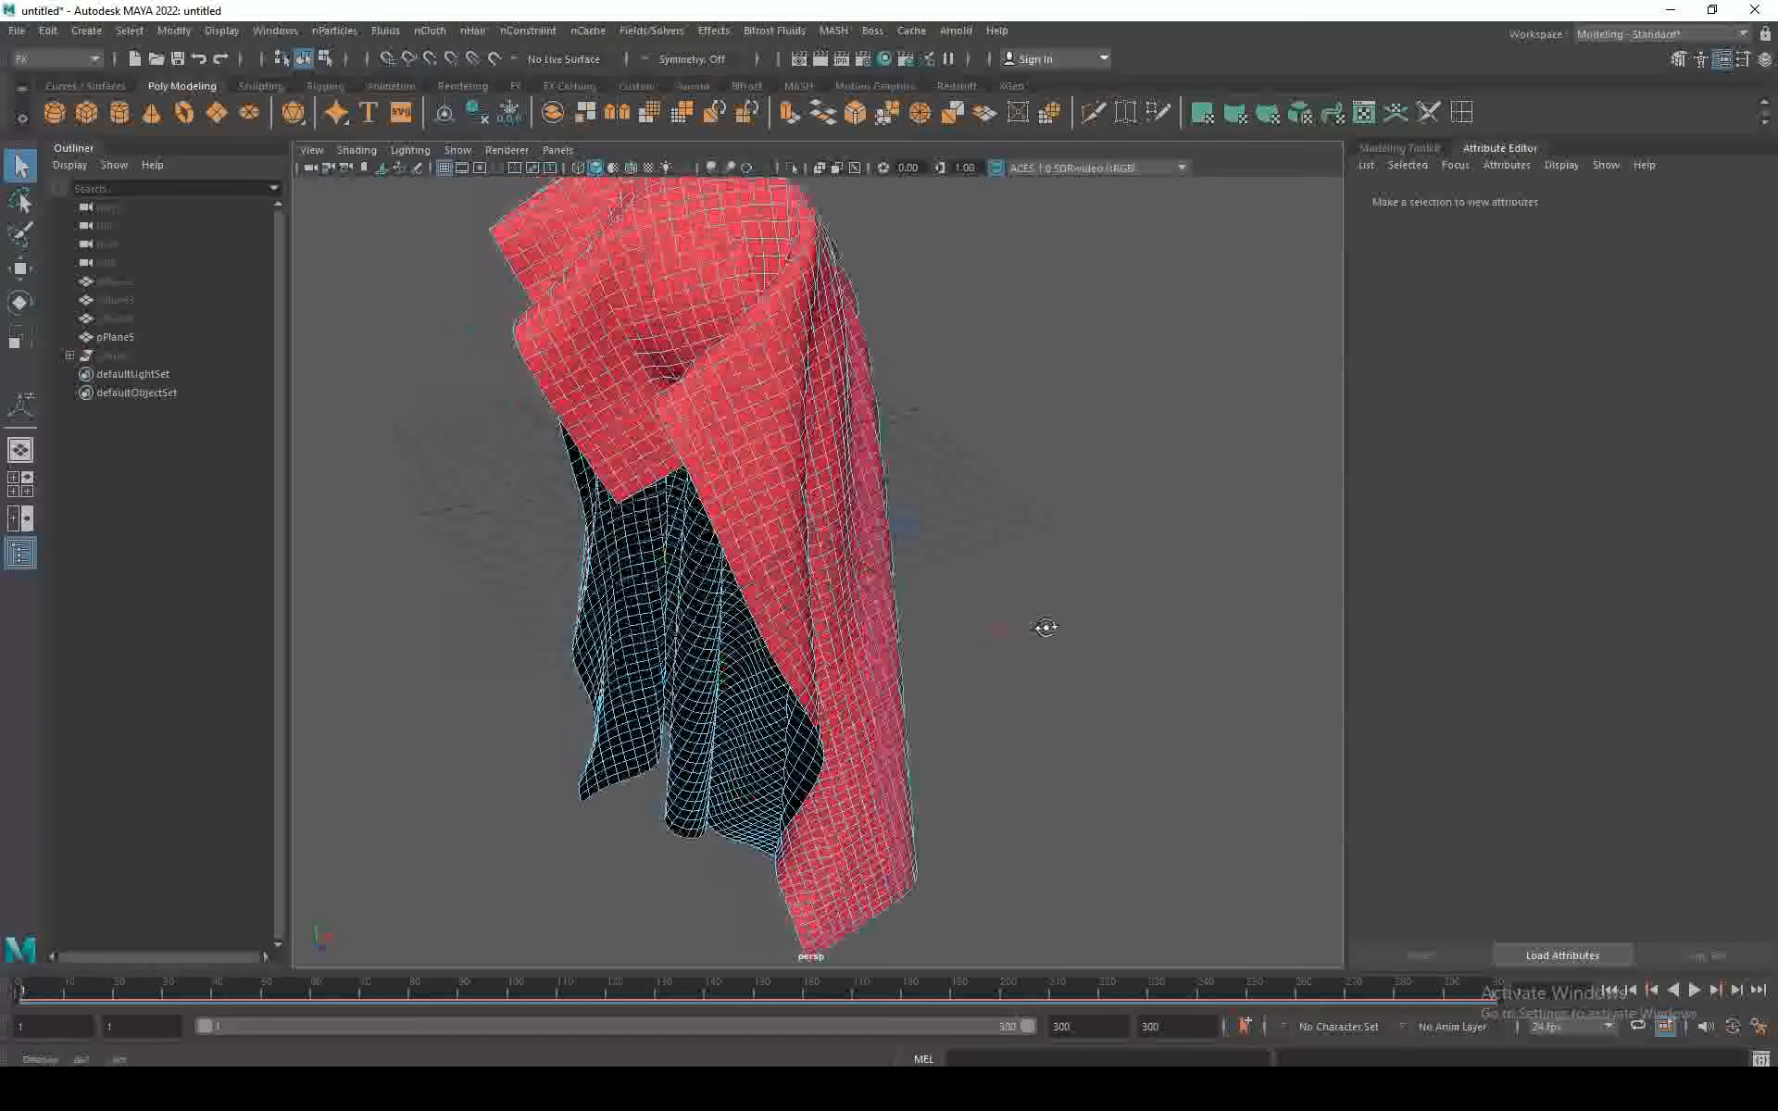
Step: Reshape the top of the cloth by moving its soft-selected faces and scaling them to about 0.77
alt+drag(1044, 627, 991, 337)
click(1015, 392)
key(w)
drag(892, 264, 887, 220)
drag(968, 309, 899, 301)
key(r)
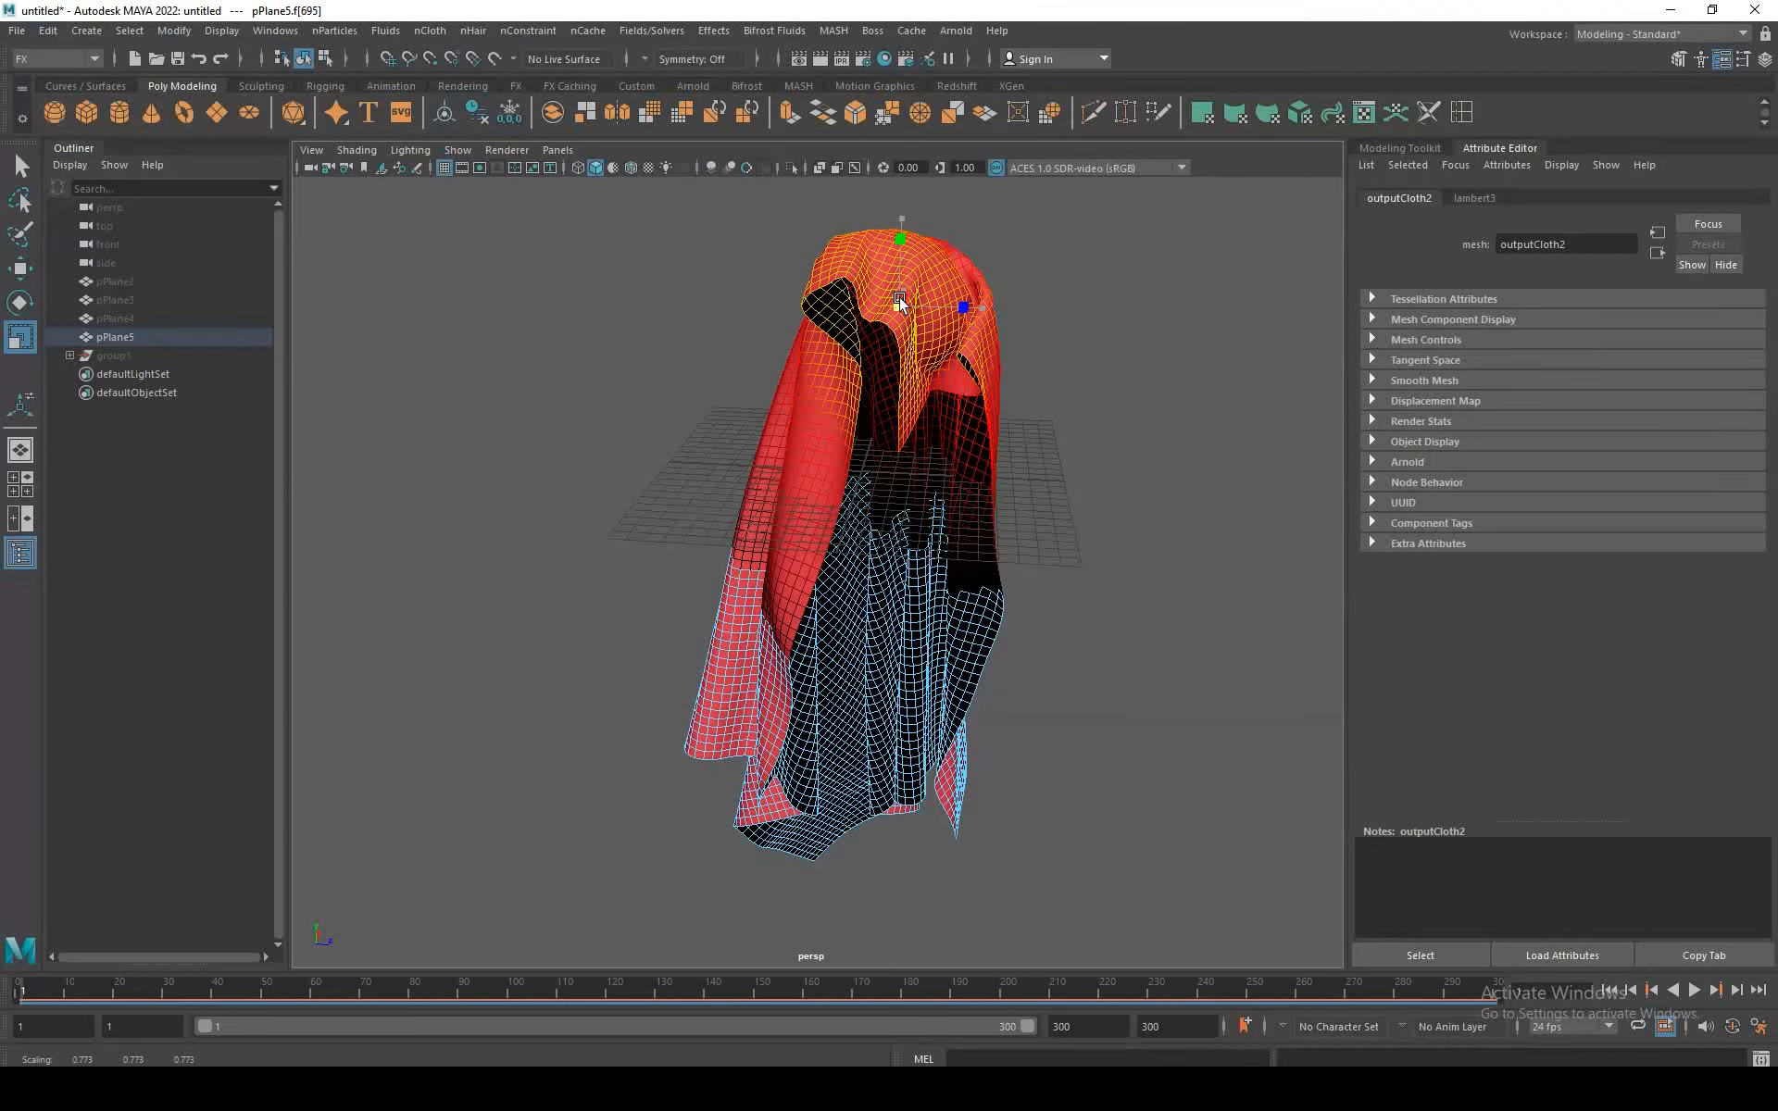
Step: Return pPlane5 from face editing to object mode and clear the selection to inspect the reshaped cloth
mouse_move(1016, 385)
alt+mouse_down()
mouse_move(741, 377)
mouse_move(987, 384)
alt+mouse_up()
key(w)
right_drag(912, 375, 985, 349)
click(937, 408)
click(901, 373)
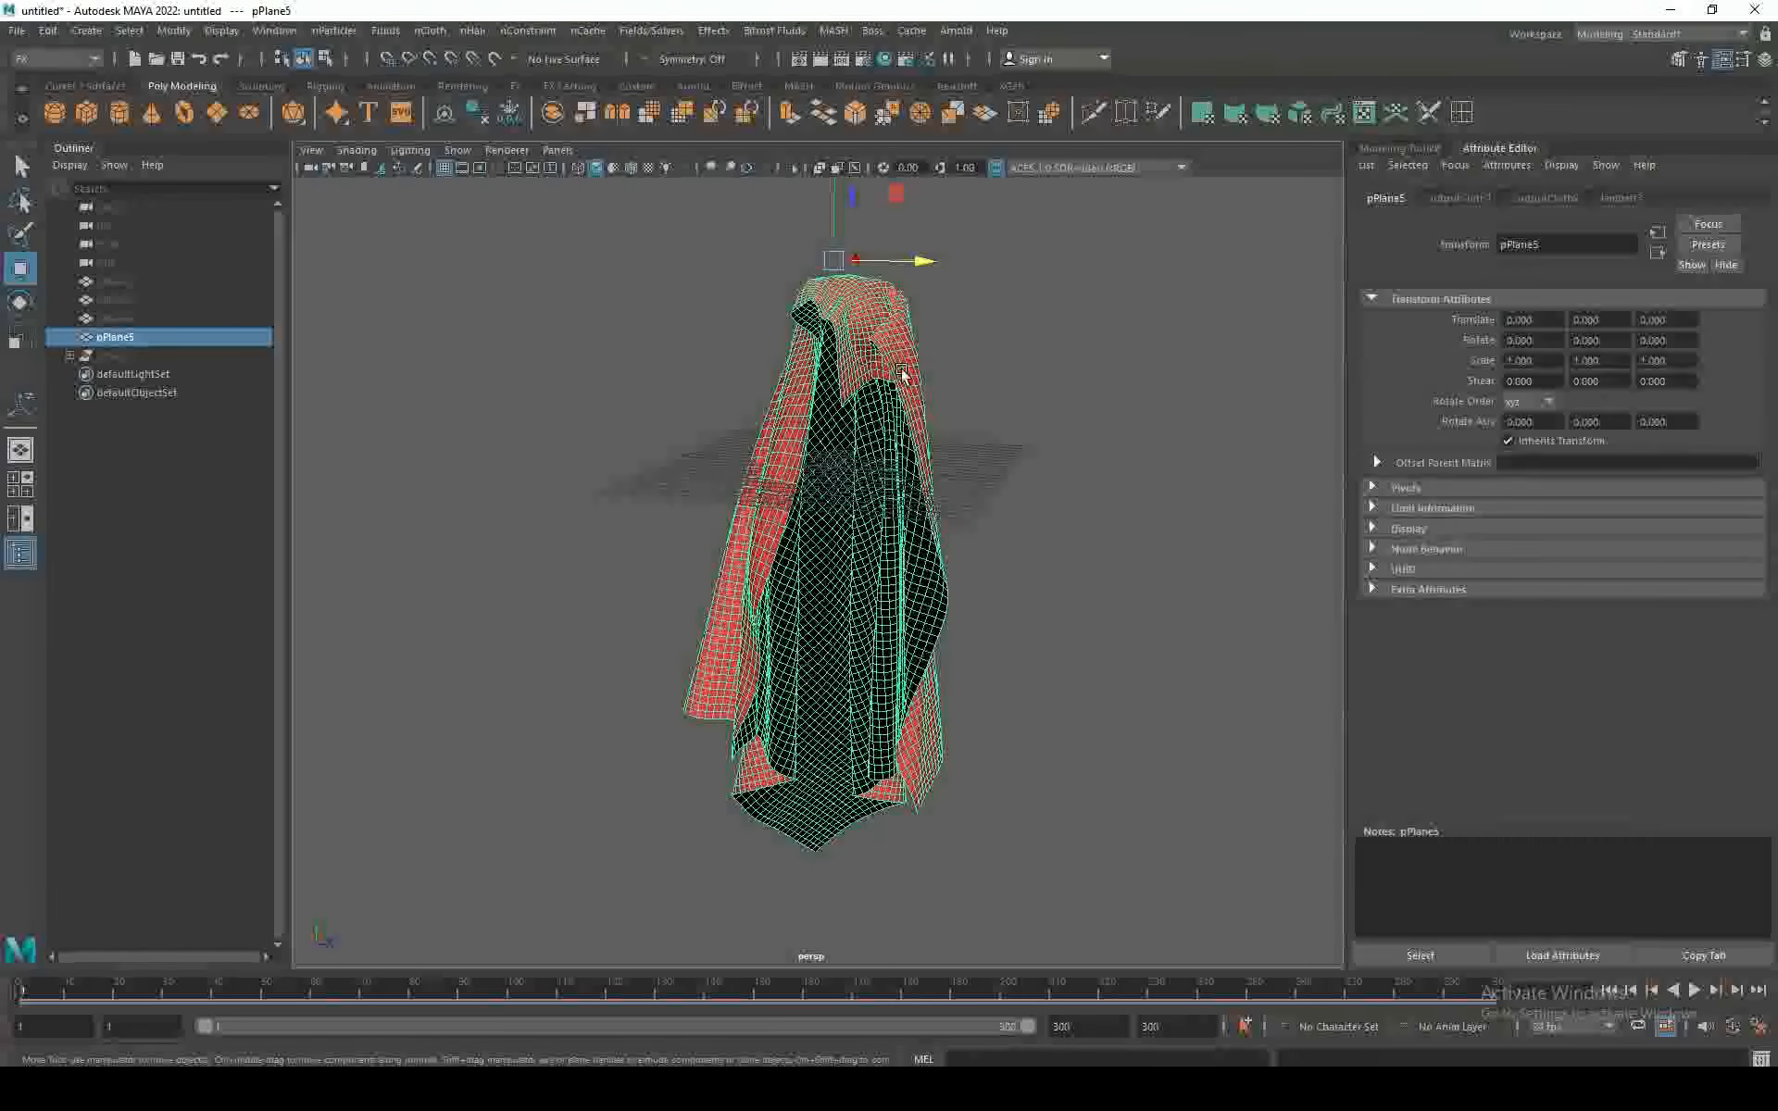
click(1060, 468)
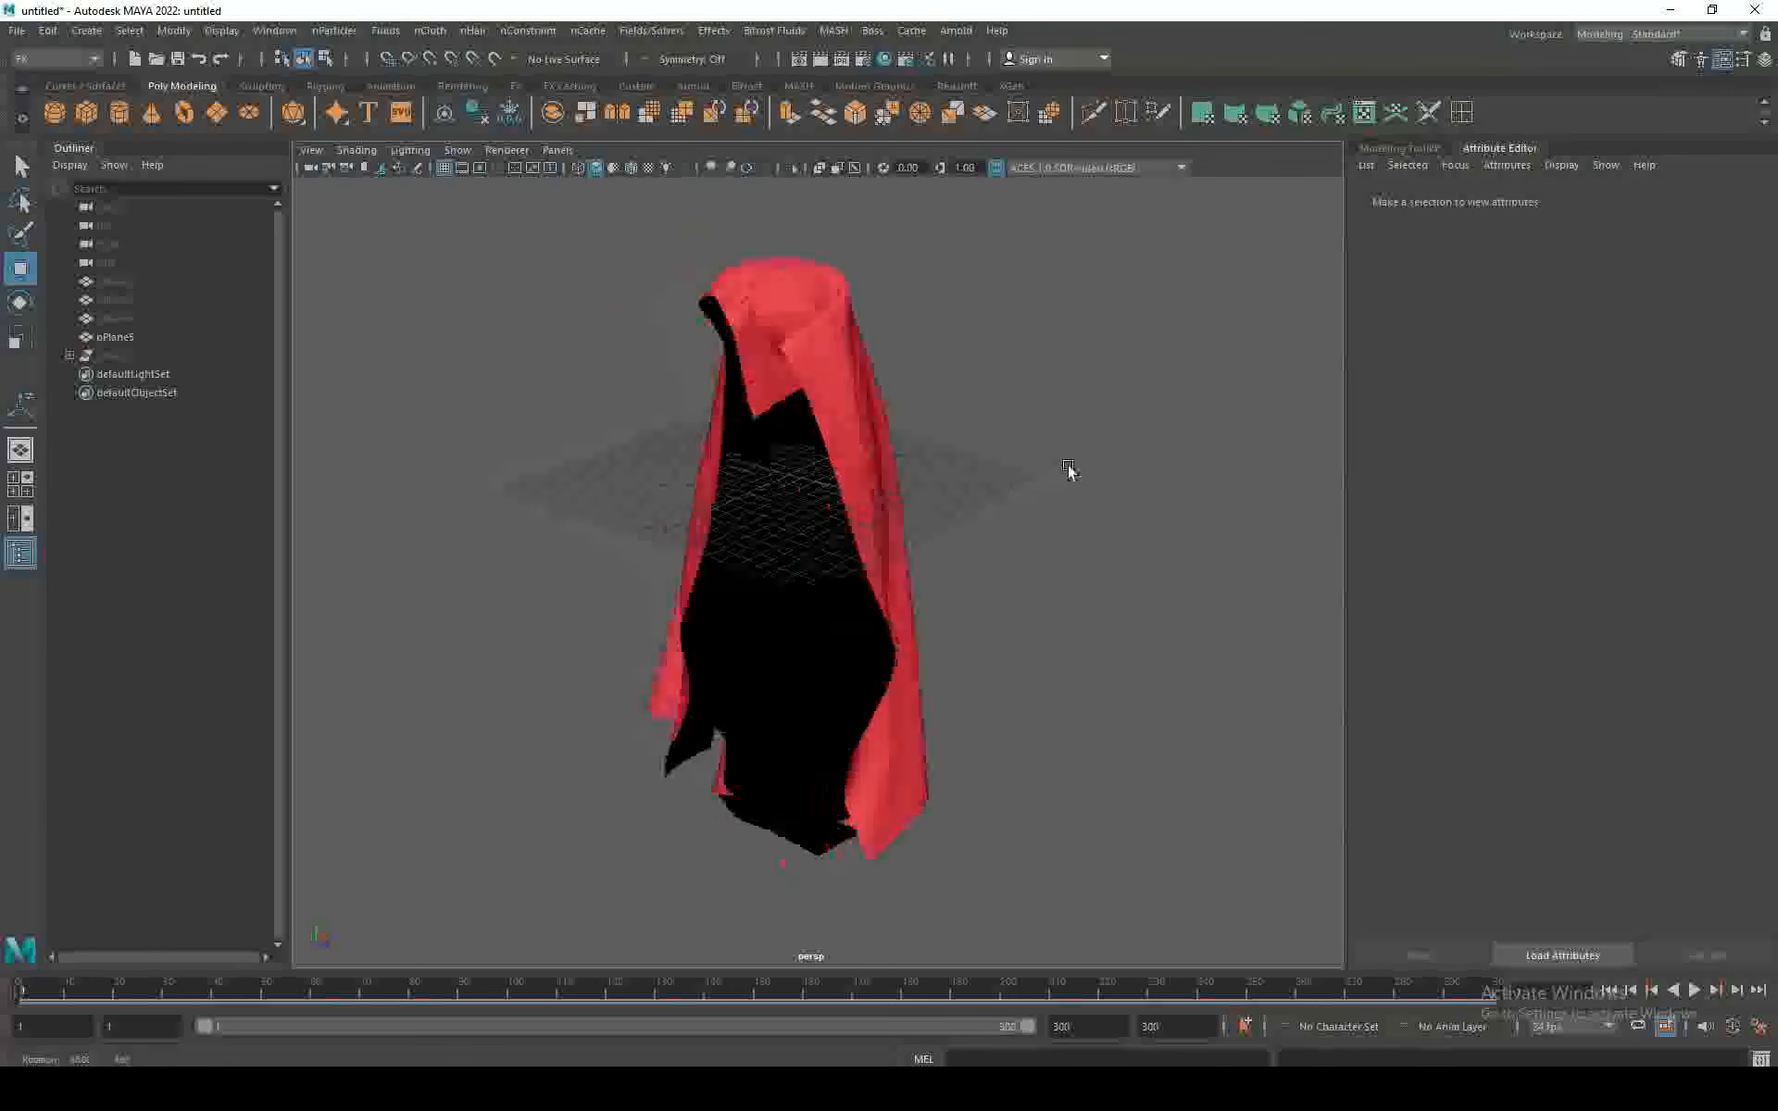
alt+drag(1068, 471, 1089, 436)
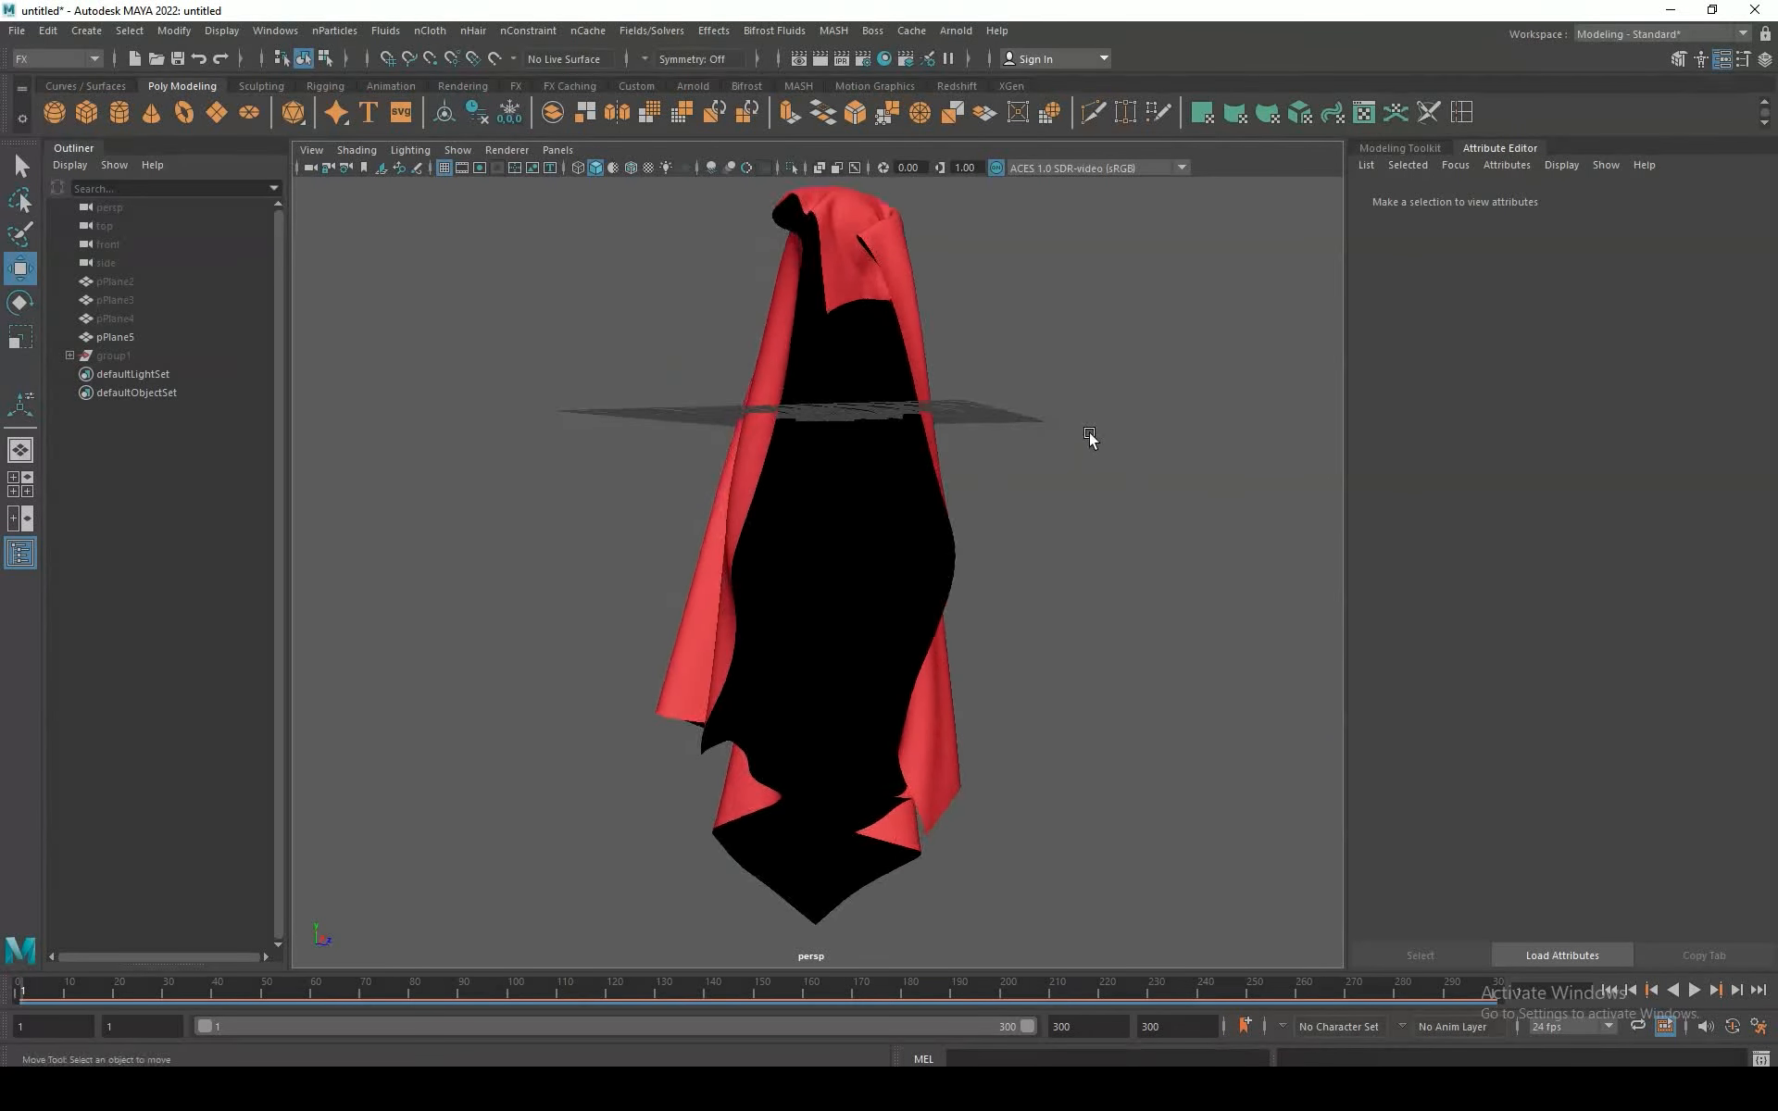
Step: Turn on Two Sided Lighting in the viewport so the cloth's inner side is shaded, and deselect the cloth
click(879, 531)
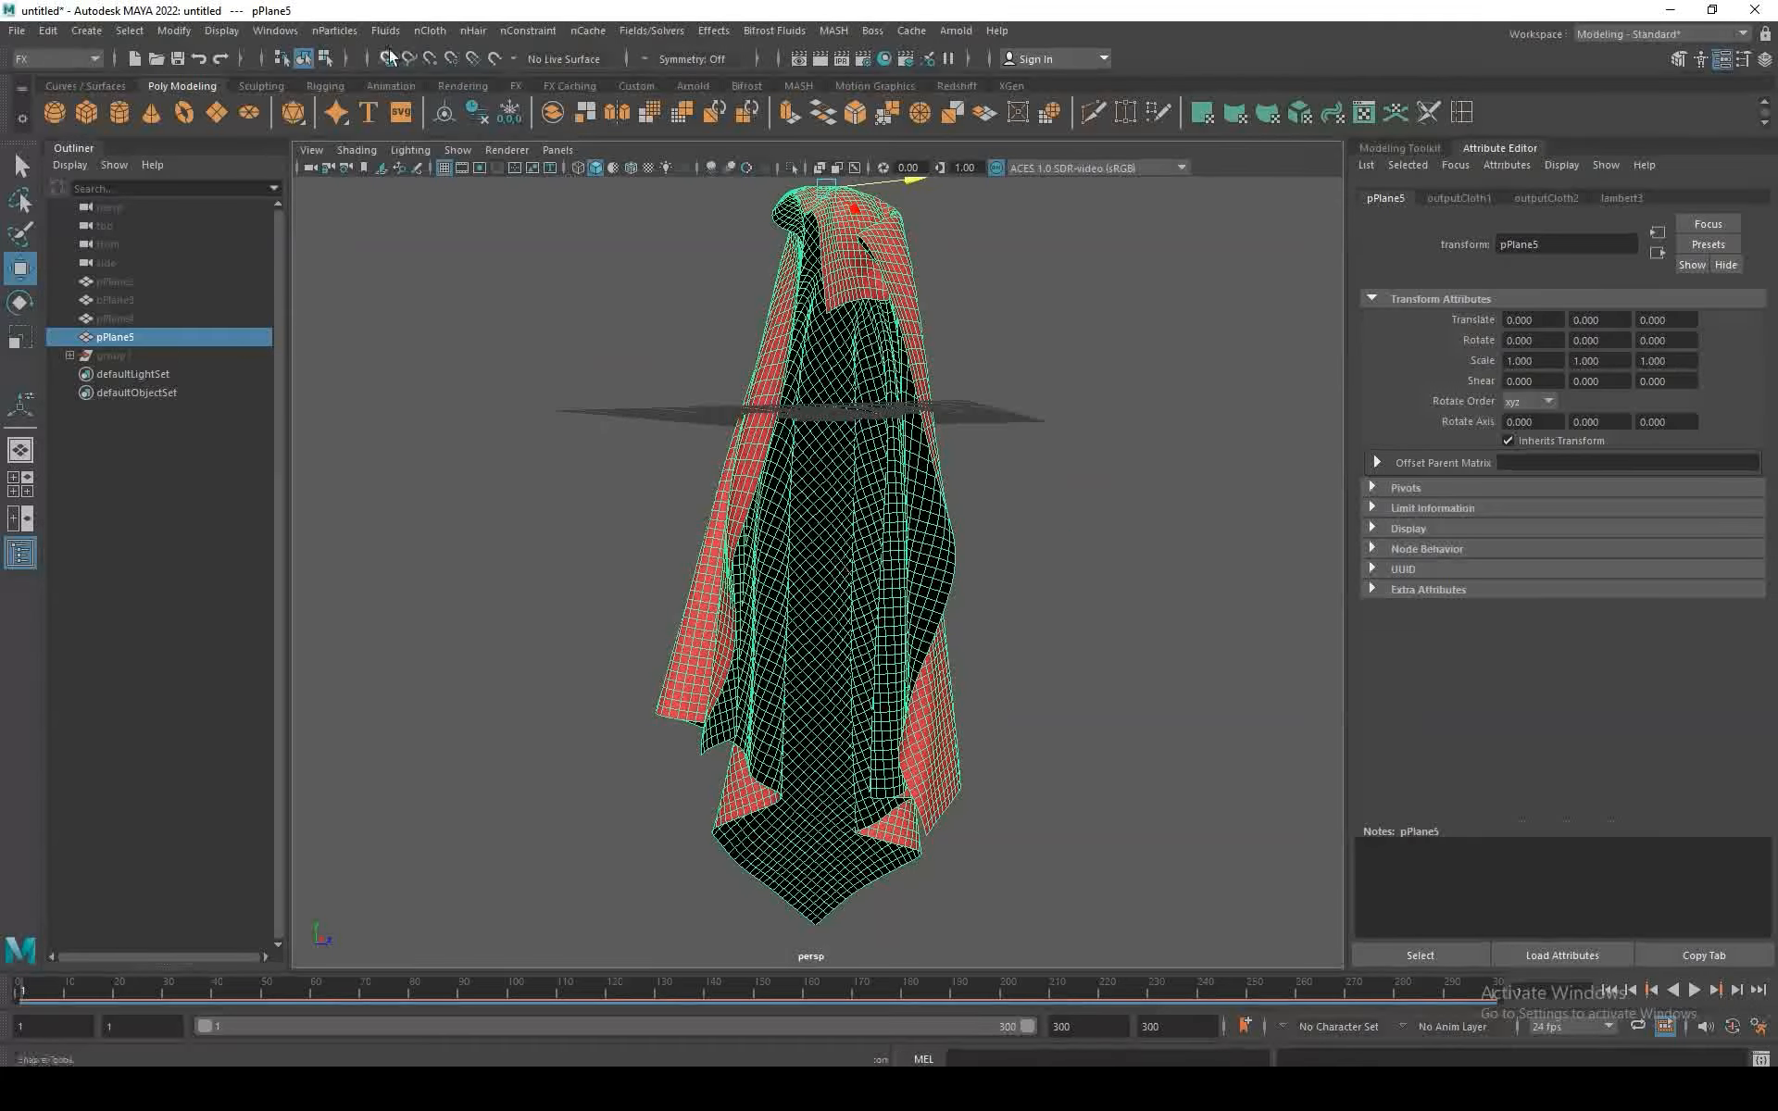
click(406, 152)
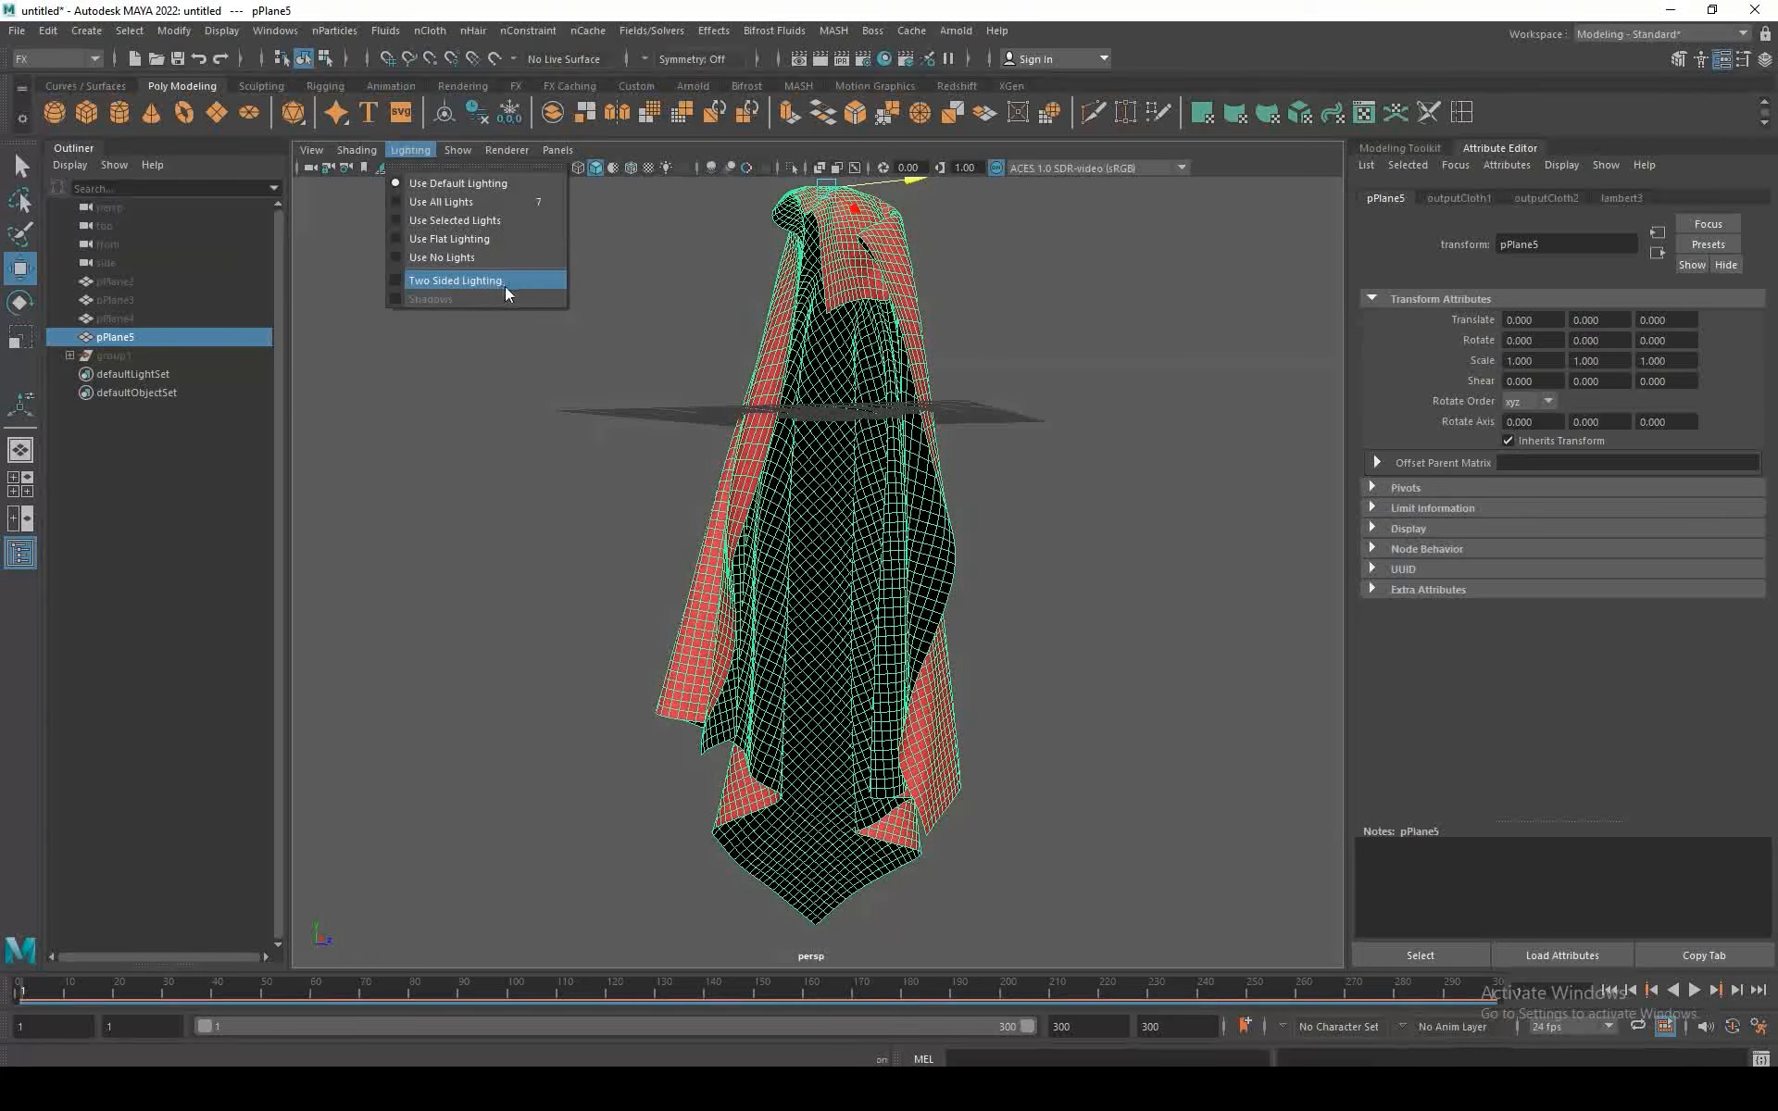
click(458, 281)
click(991, 630)
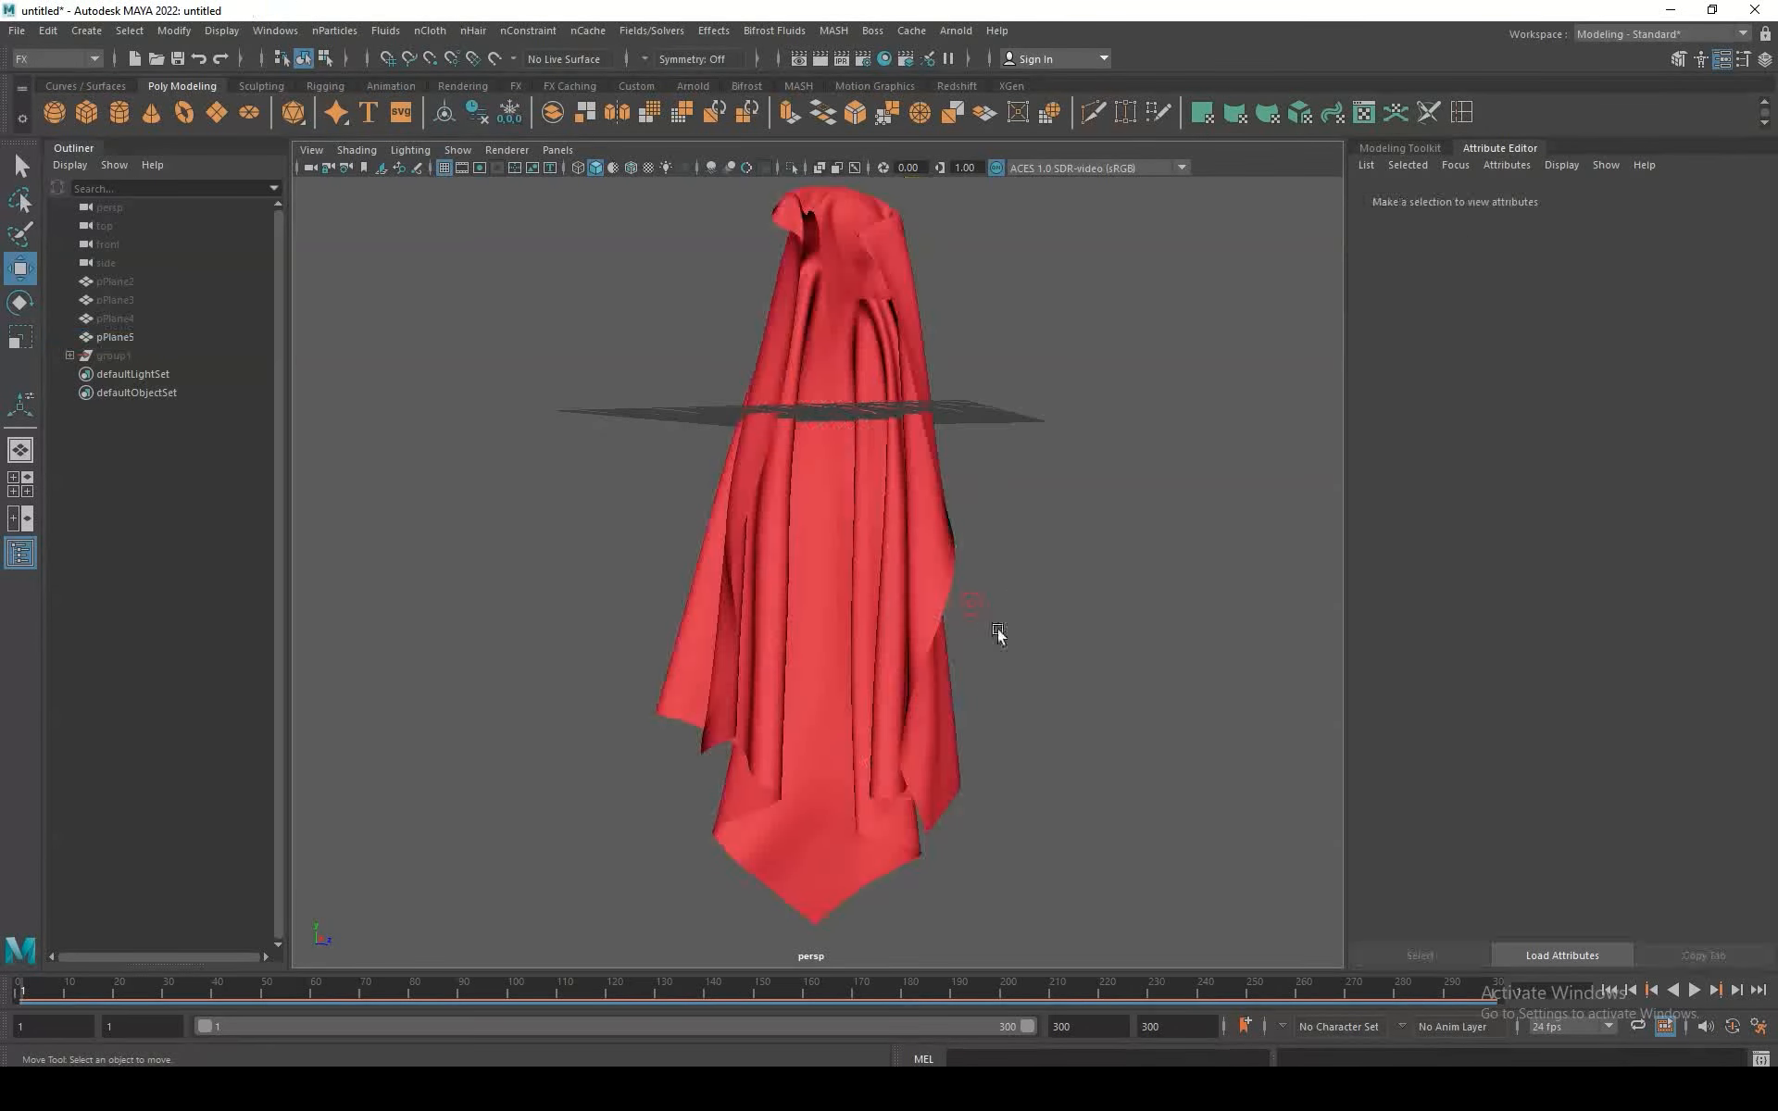
Step: Extrude the whole pPlane5 cloth mesh with a thickness of 0.2
alt+drag(1023, 523, 818, 587)
click(814, 611)
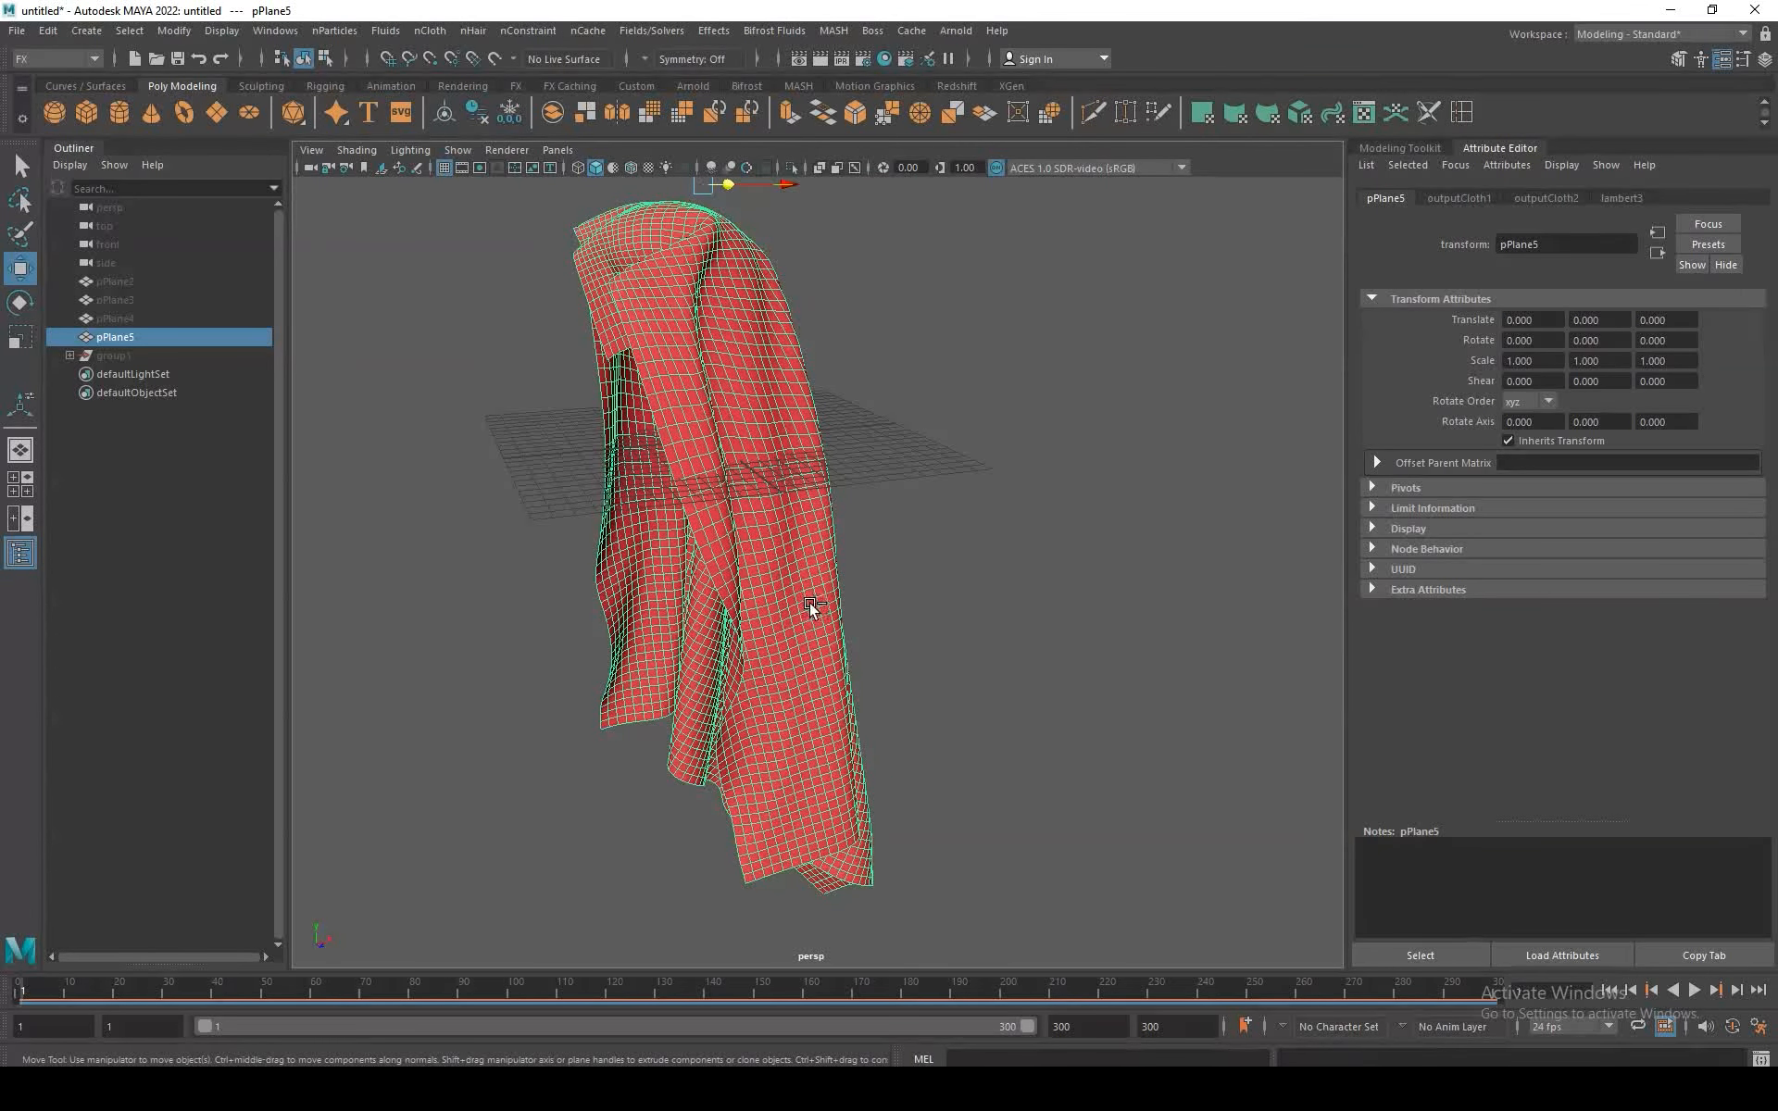
key(ctrl+e)
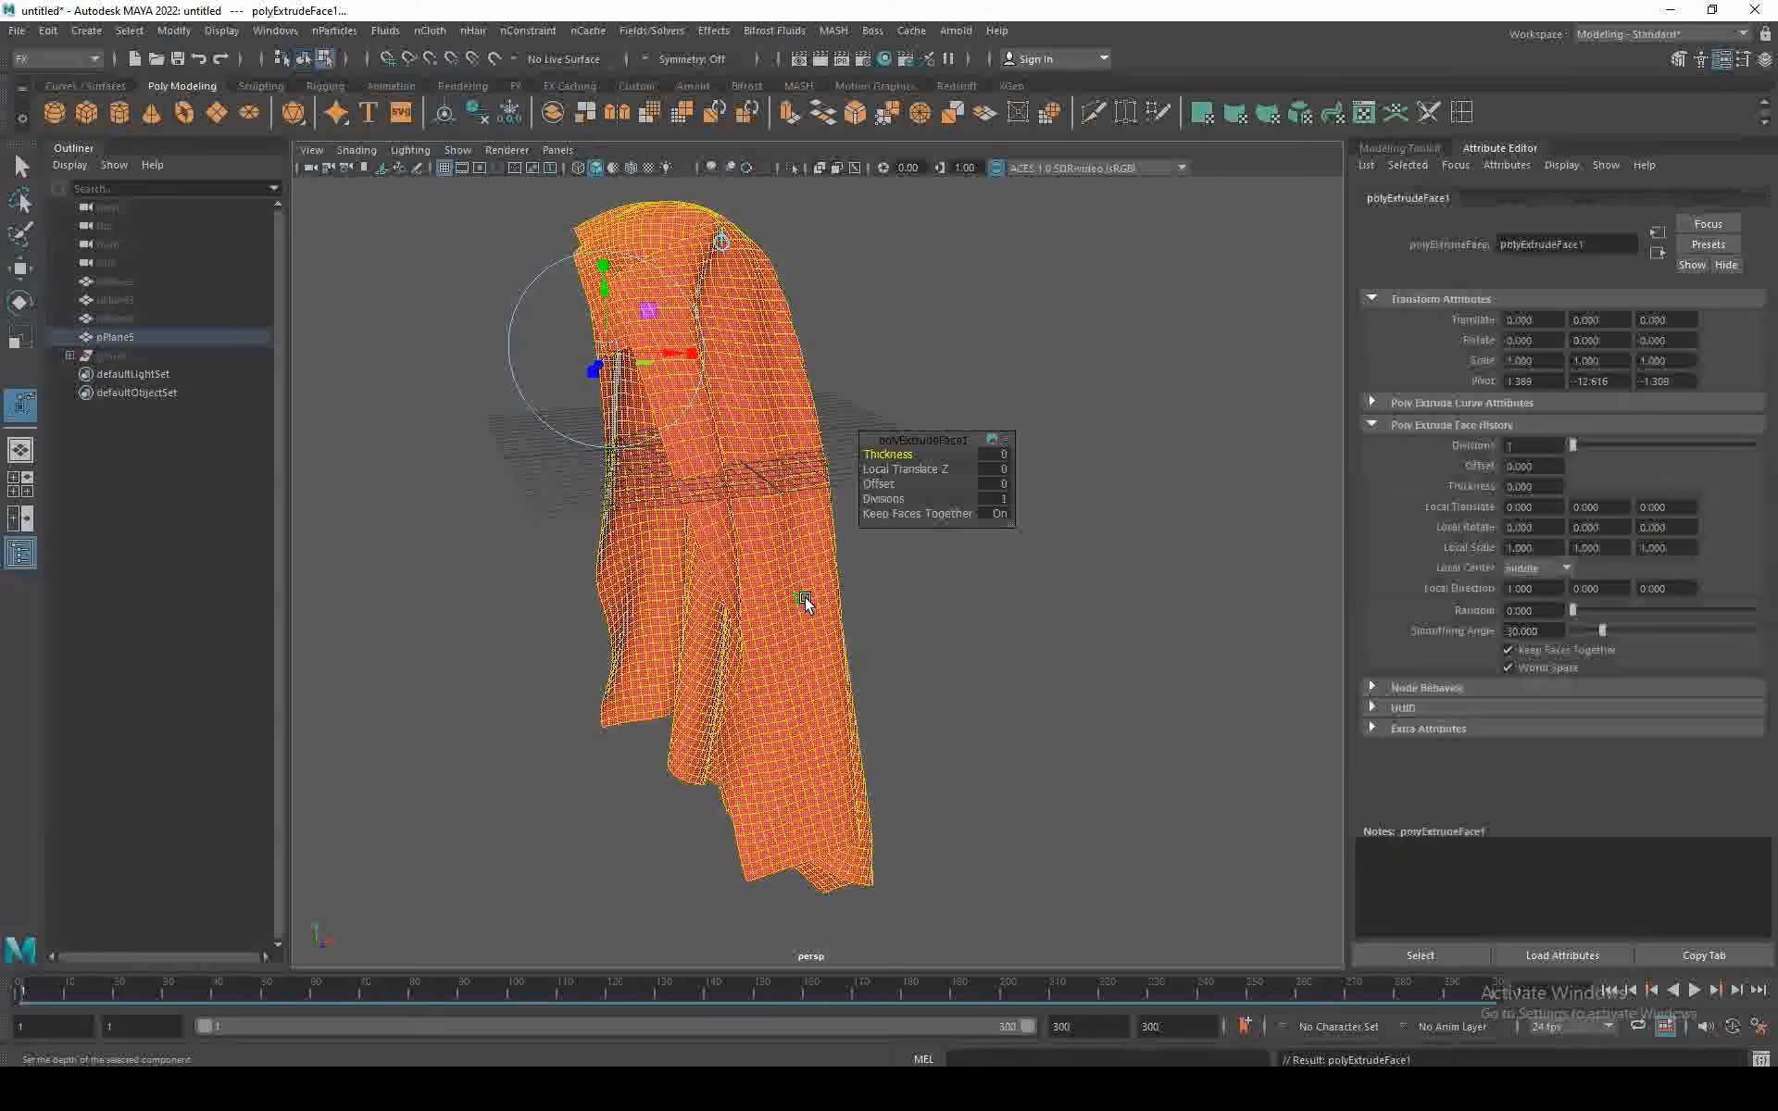
alt+drag(980, 476, 936, 459)
click(995, 454)
text(0.2)
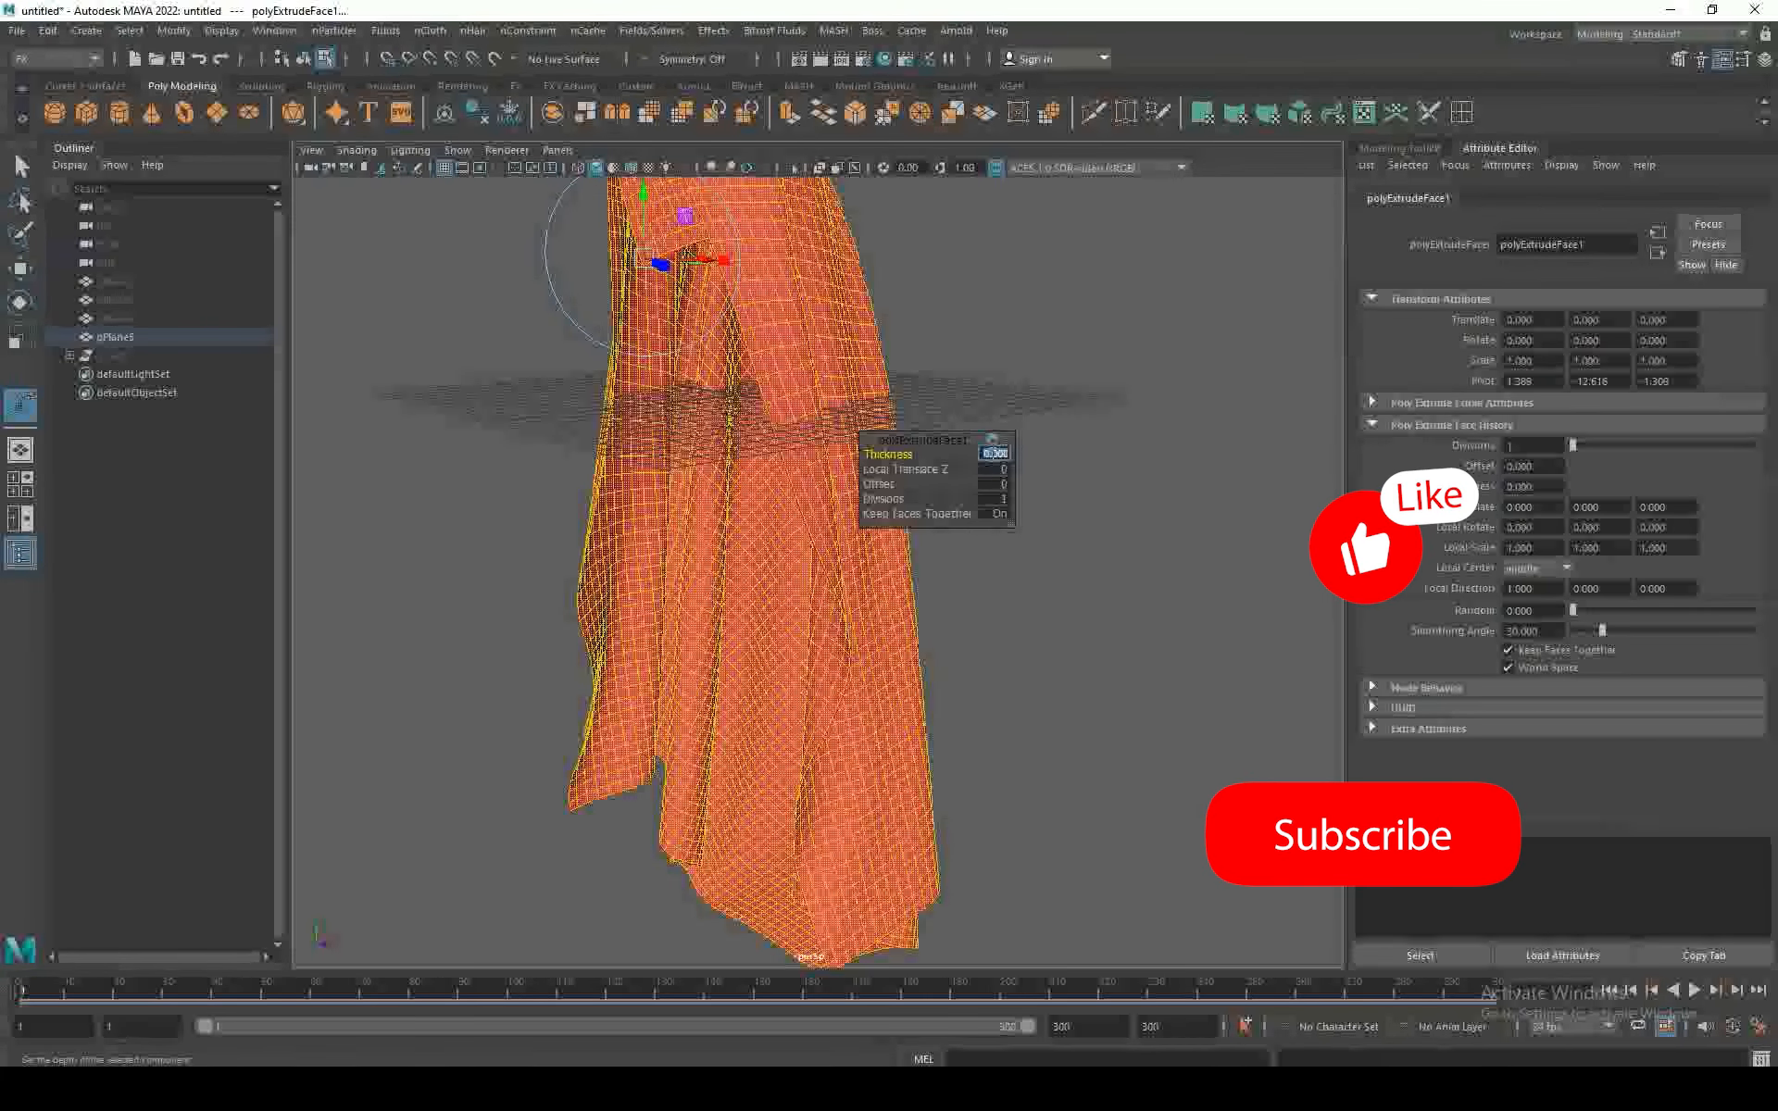
key(Return)
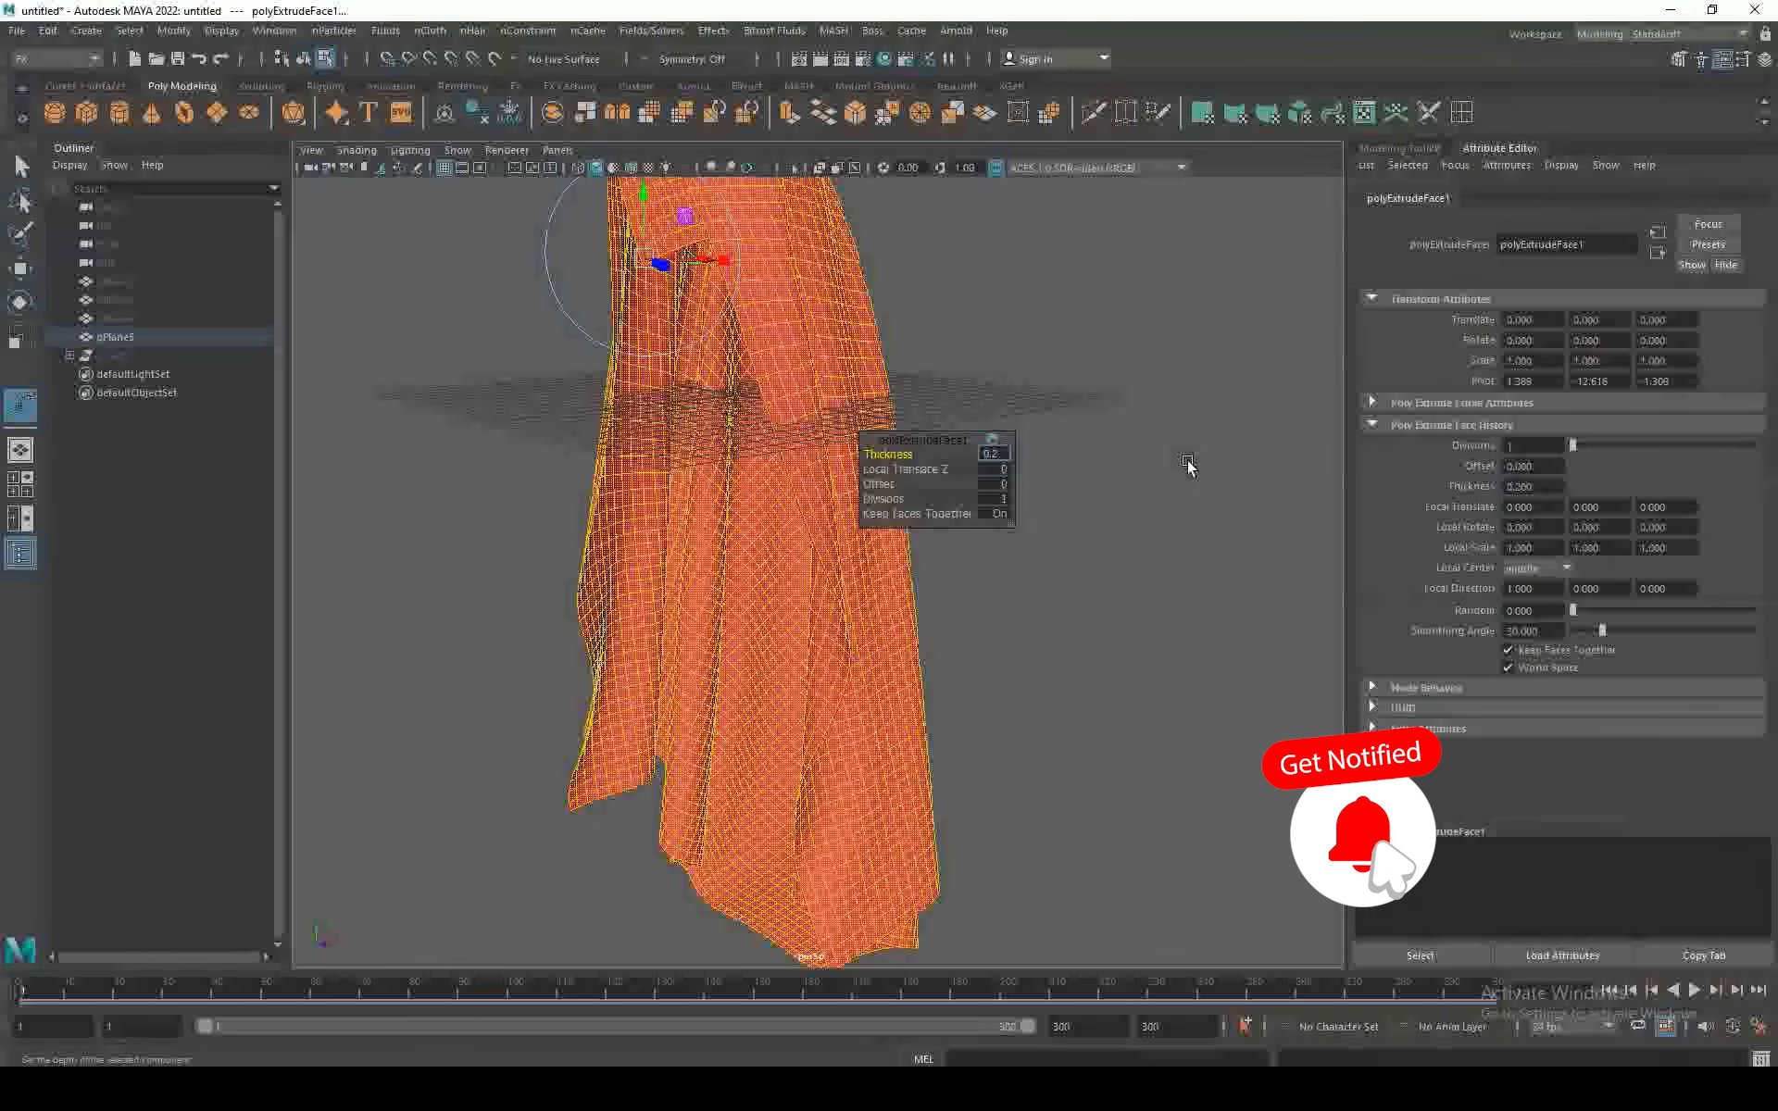
Step: Set the cloth extrusion's thickness to 0.5, then return pPlane5 to object mode and clear the selection
alt+right_drag(926, 616, 1096, 726)
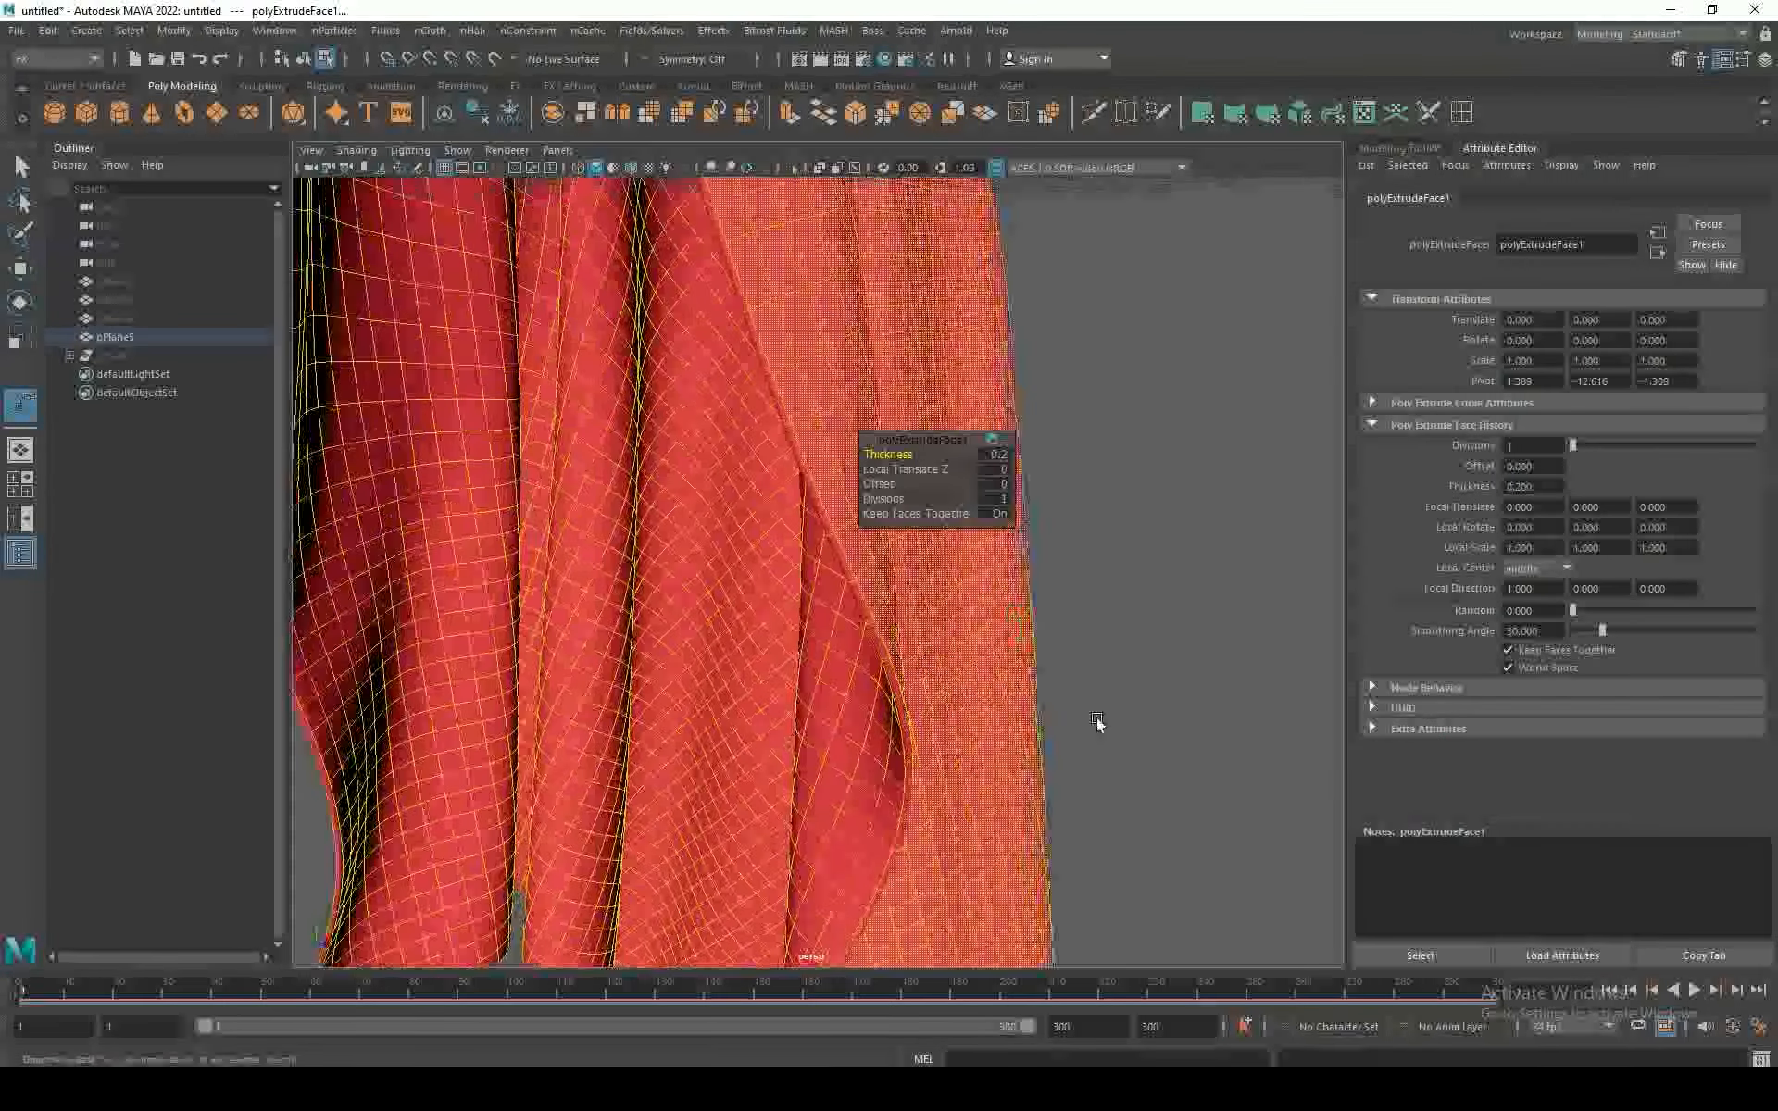
click(994, 454)
text(0.5)
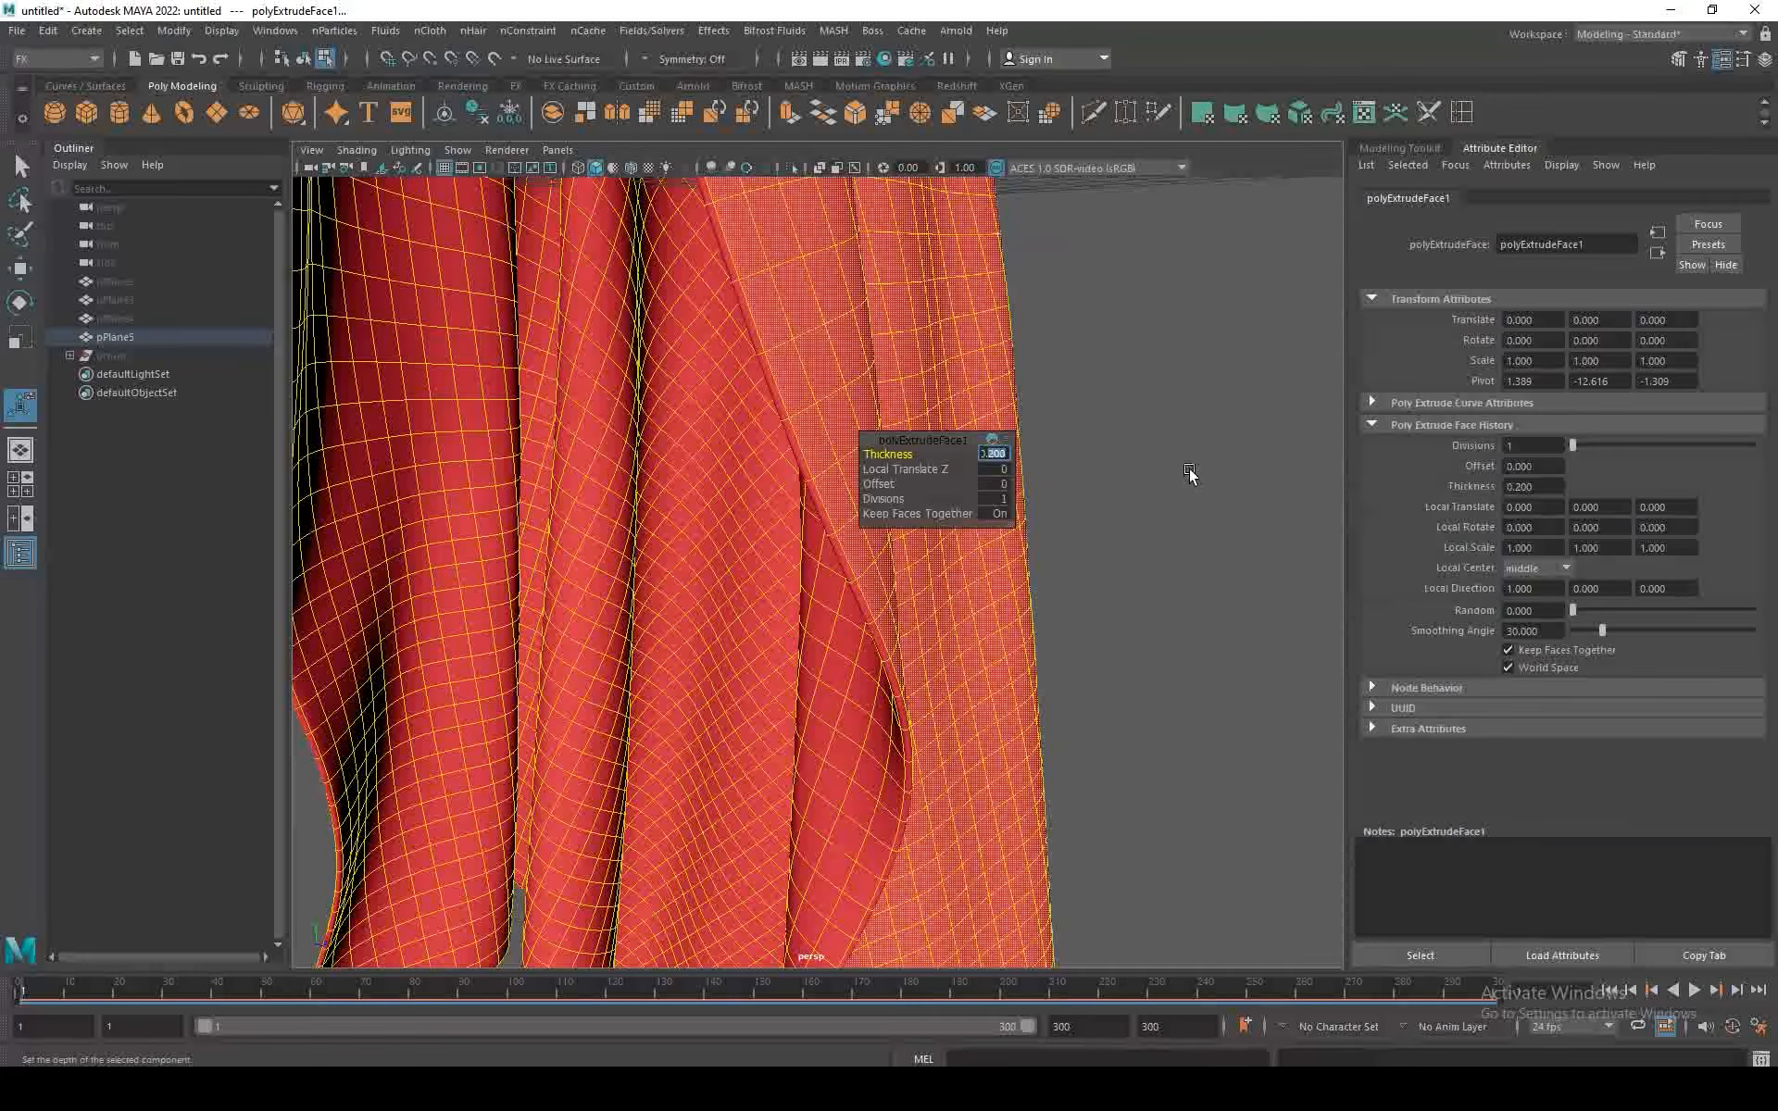
key(Return)
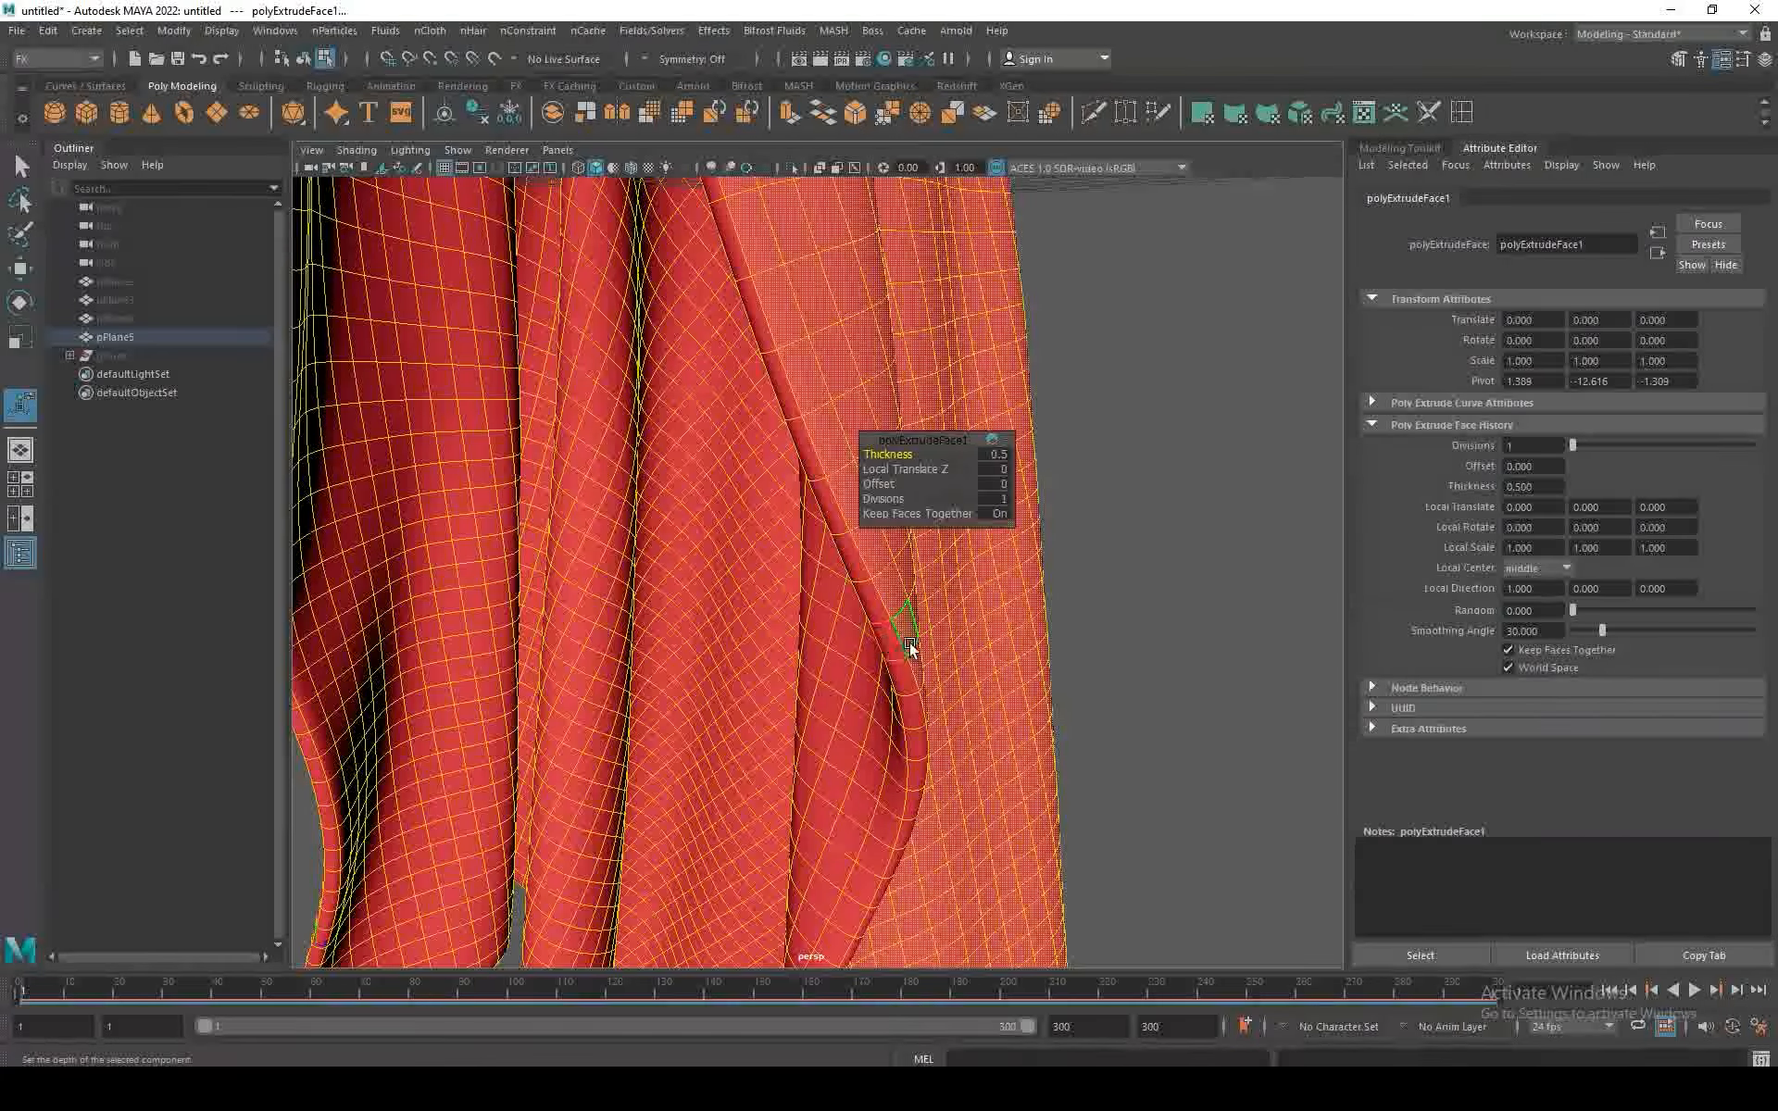
alt+right_drag(982, 719, 841, 564)
right_drag(808, 391, 876, 360)
click(948, 531)
alt+drag(933, 509, 973, 445)
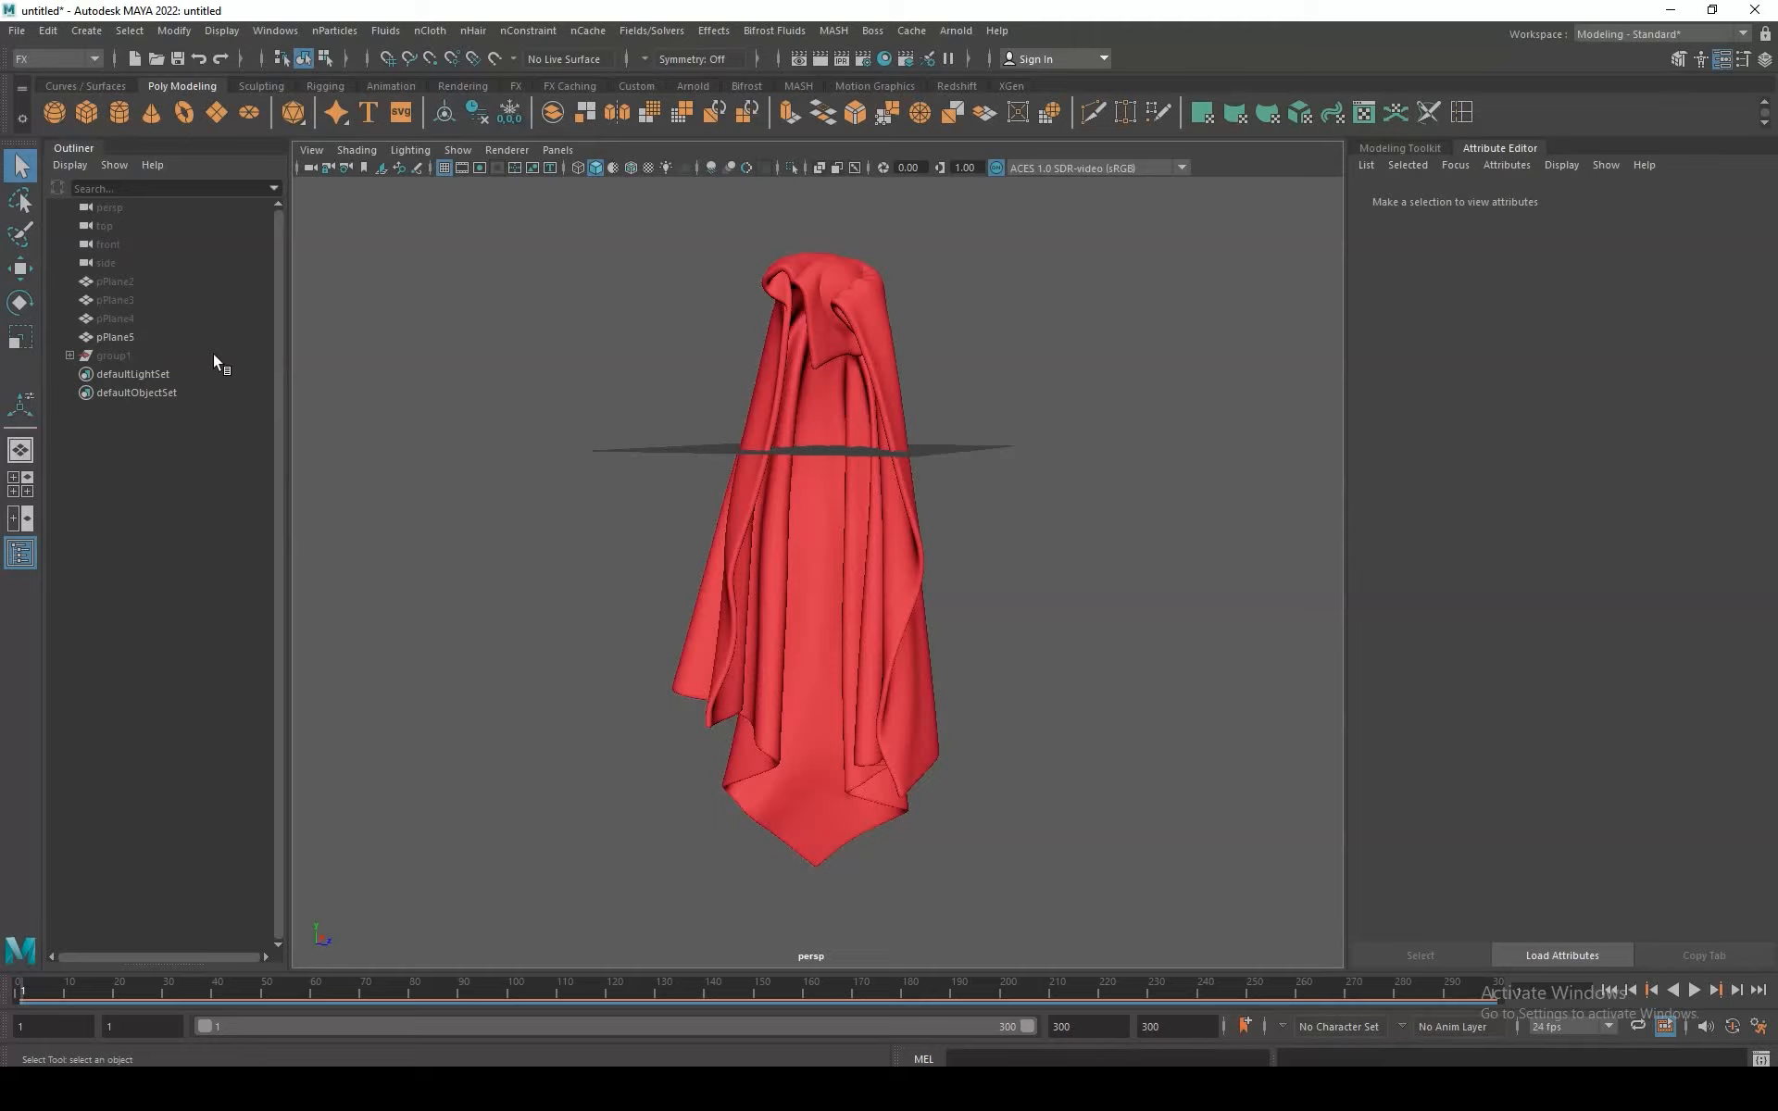
Step: Hide the thickened pPlane5 cloth and show the saved pPlane4 cloth, leaving nothing selected
key(h)
click(123, 337)
key(h)
click(124, 319)
key(h)
scroll(870, 516, up, 4)
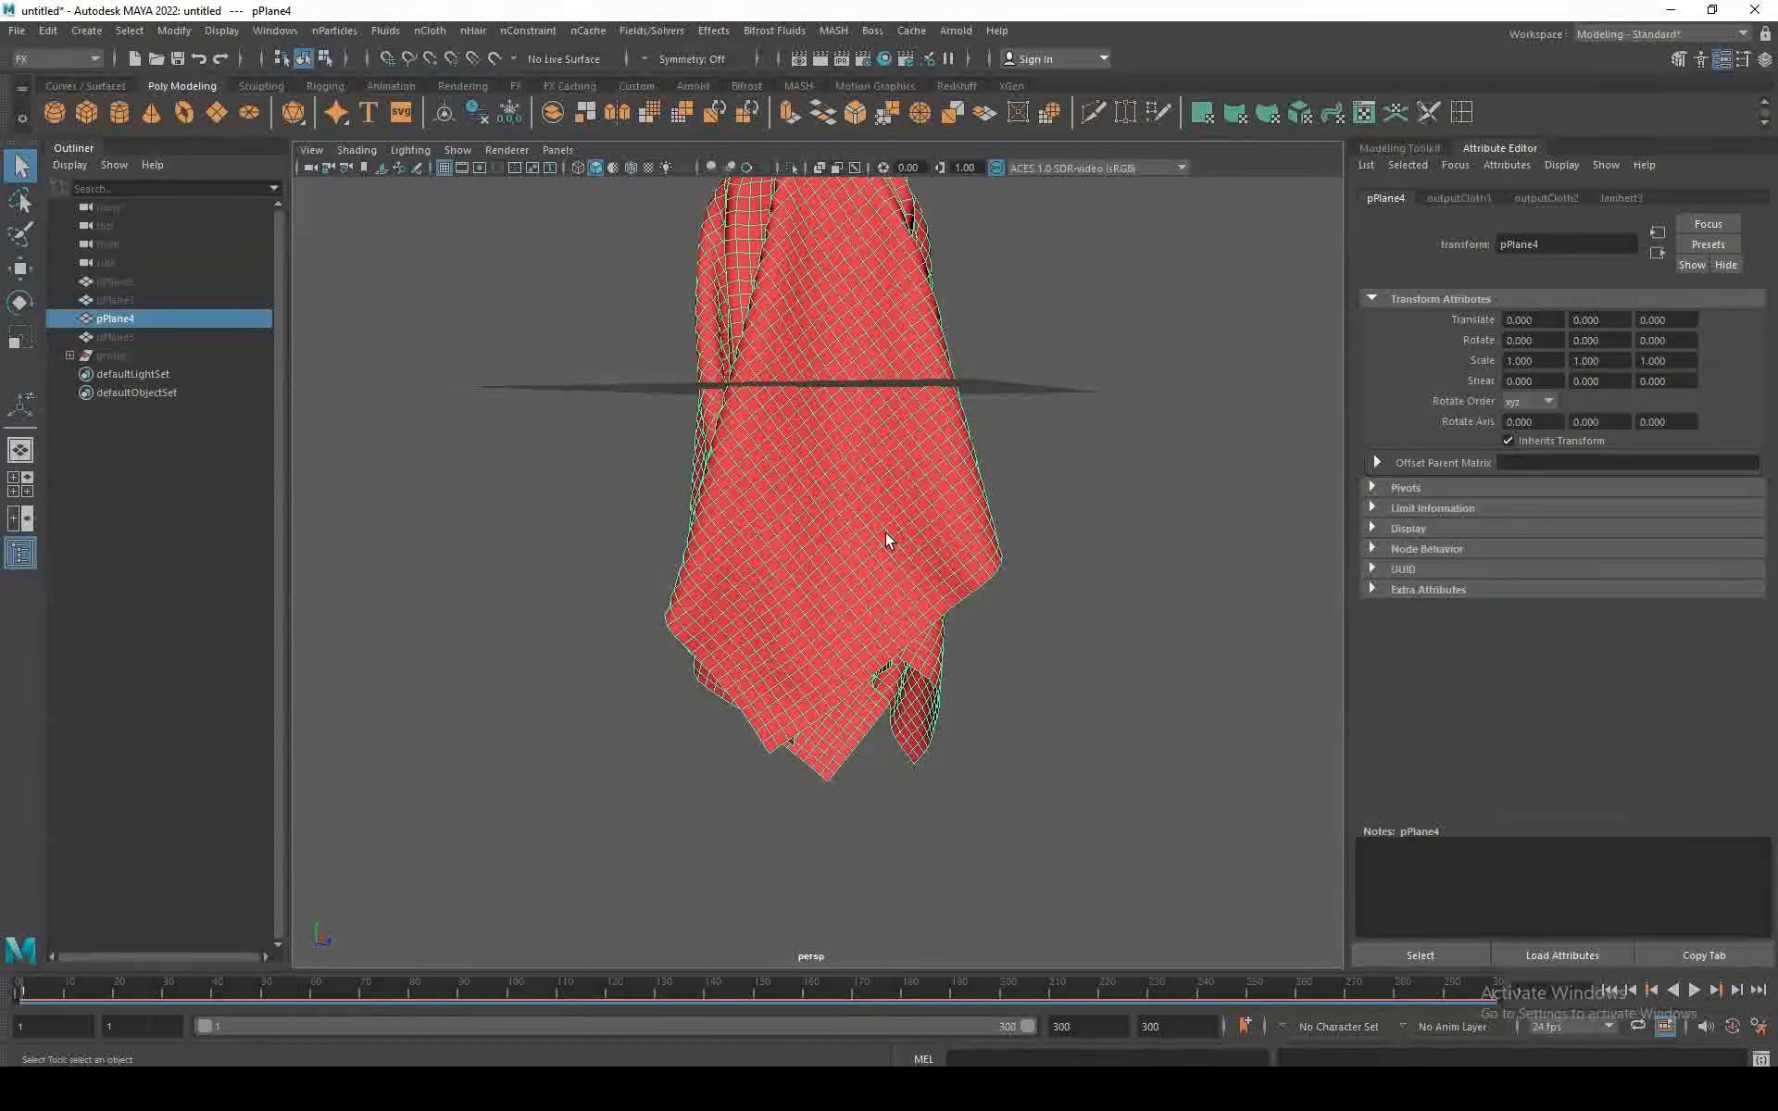
click(1063, 554)
alt+drag(1063, 554, 812, 429)
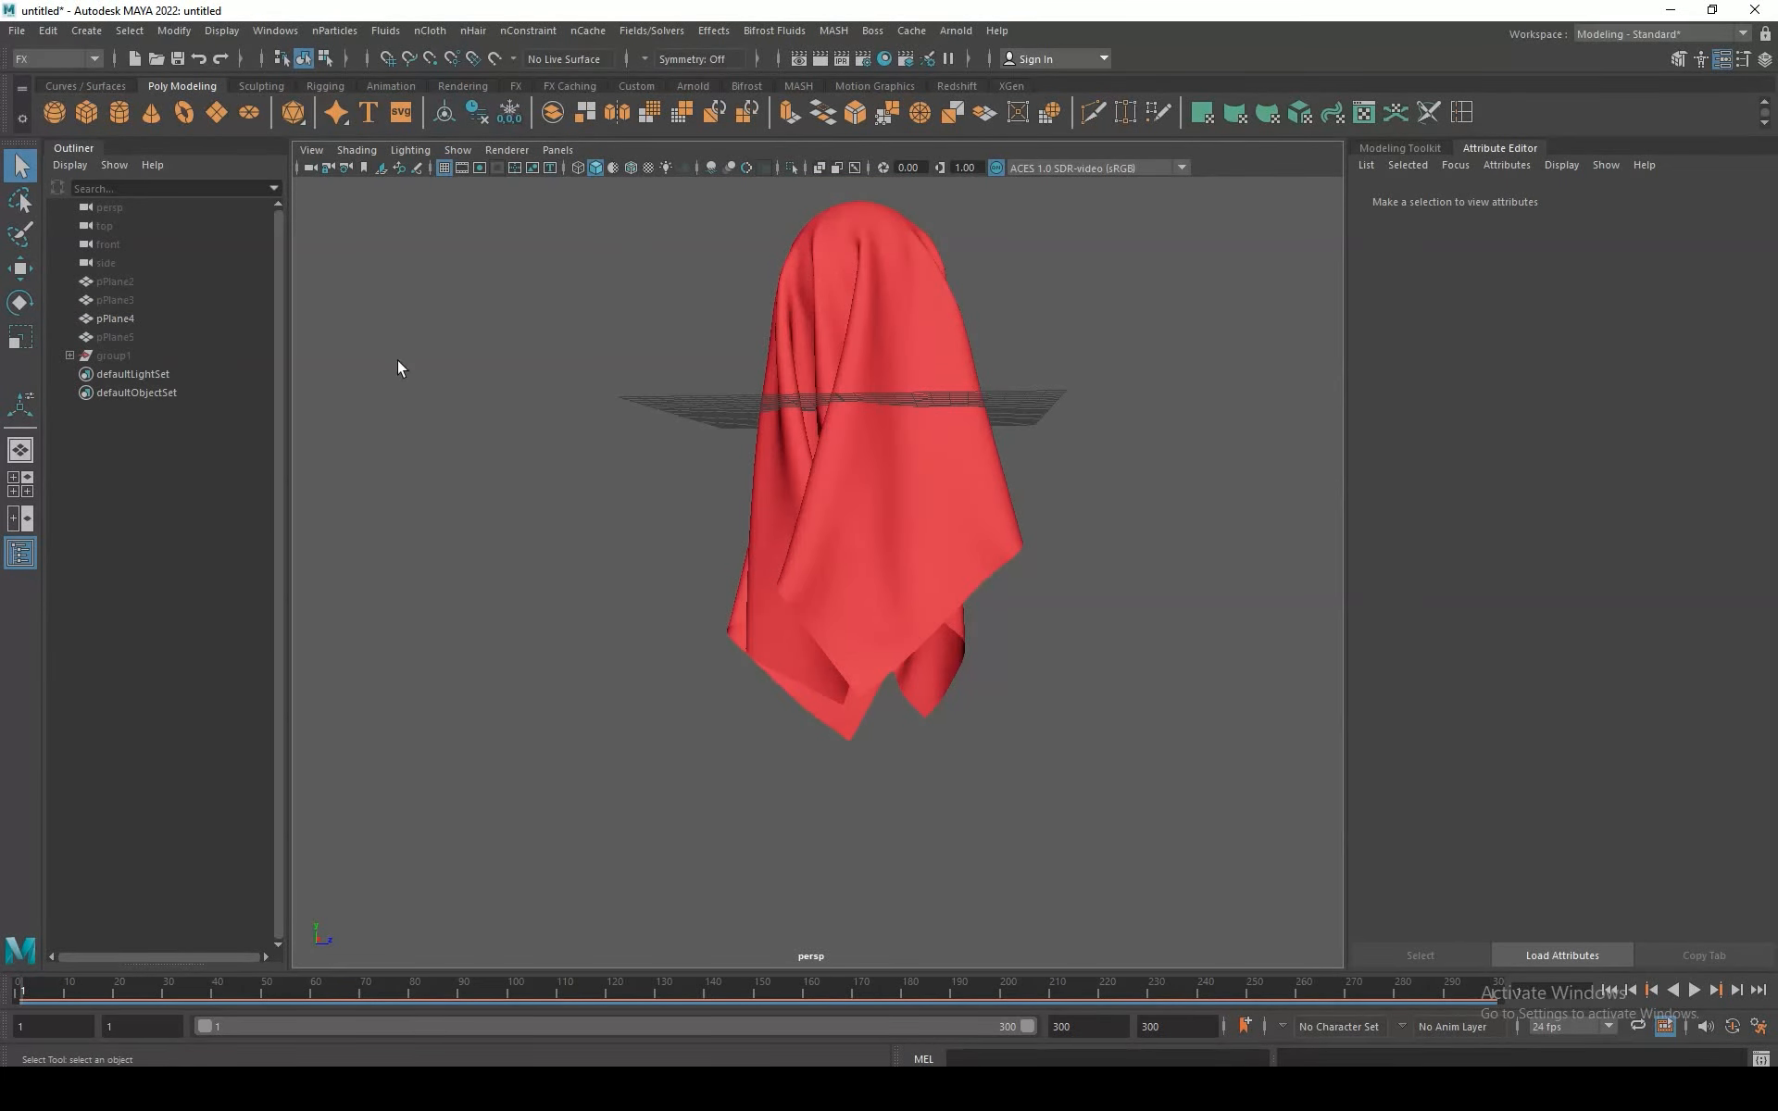
Step: Hide pPlane4 and show the pPlane3 drape instead, leaving nothing selected
key(h)
click(109, 303)
click(119, 319)
key(h)
click(118, 302)
key(h)
click(997, 454)
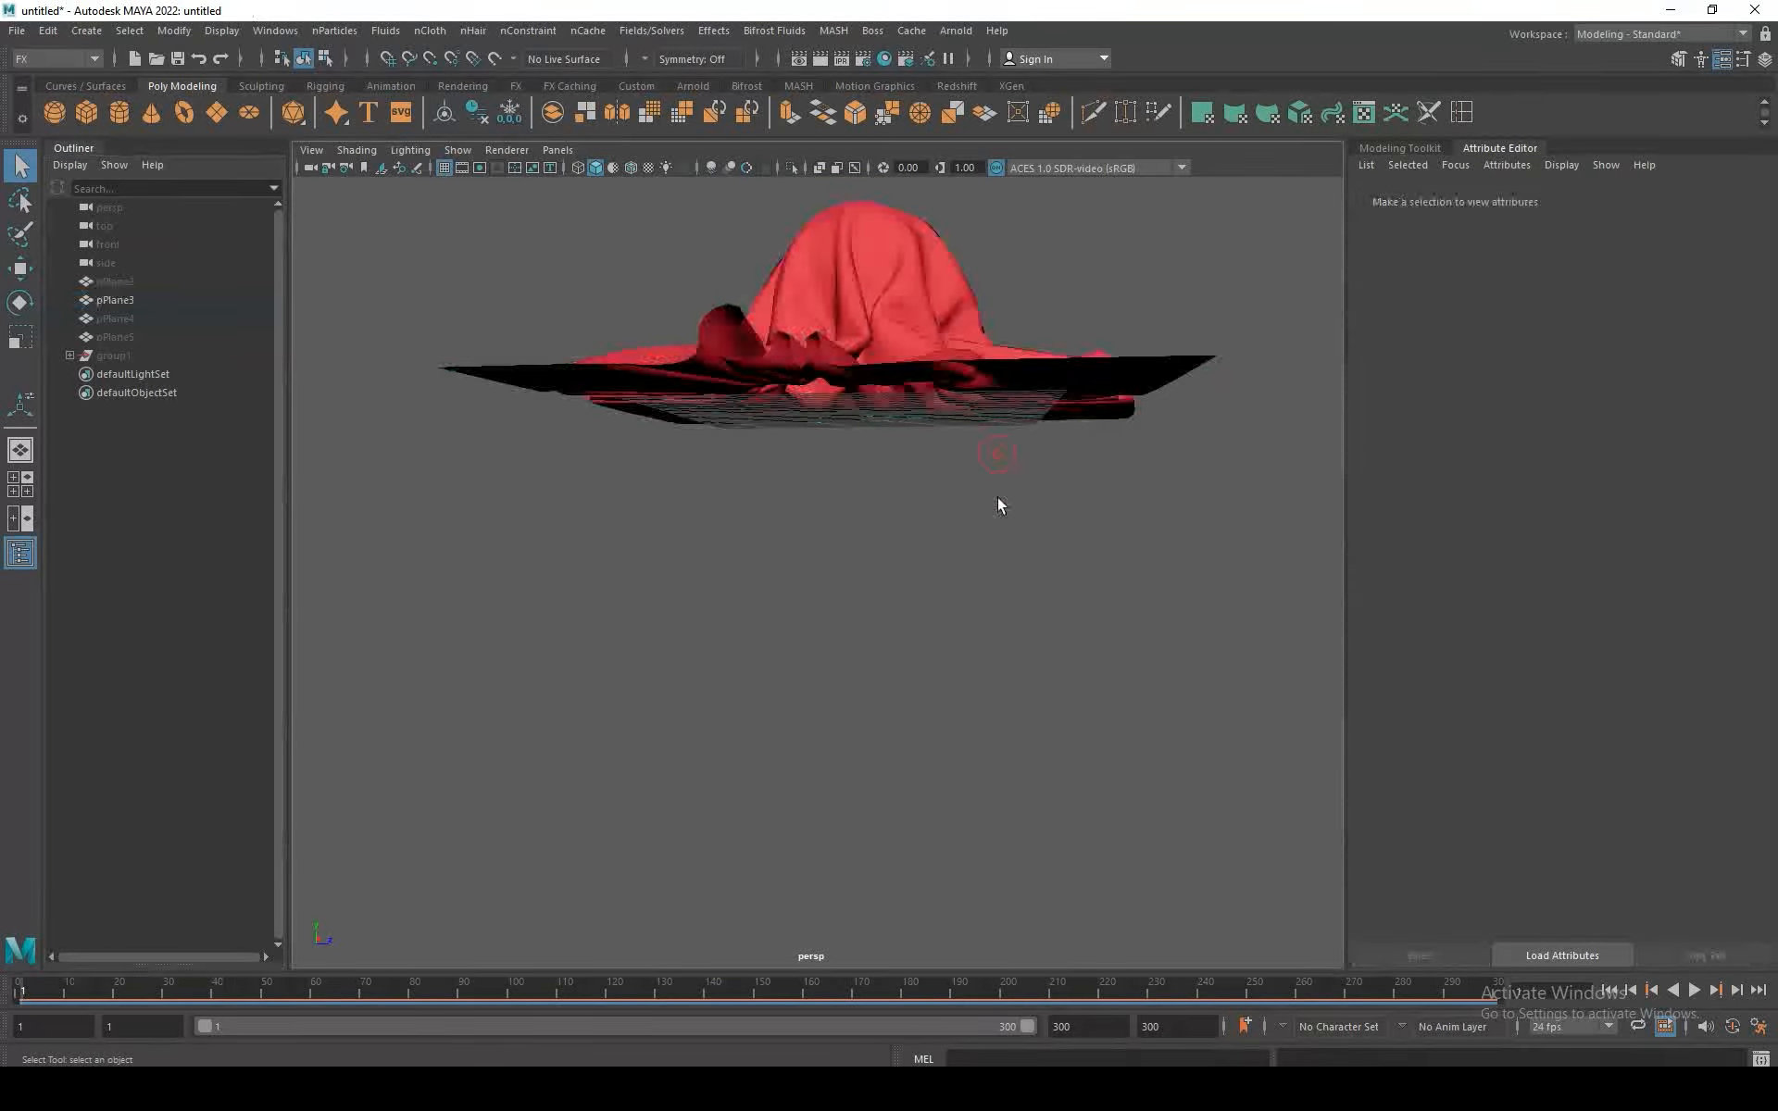
Step: Switch pPlane3 to face editing with soft selection off and delete a loop of faces running over the dome to split the cloth
alt+drag(997, 506, 755, 648)
right_drag(742, 253, 744, 302)
click(759, 266)
key(b)
scroll(834, 298, up, 3)
alt+drag(836, 300, 954, 394)
shift+double_click(703, 263)
key(Delete)
Step: Delete the whole detached piece of cloth on one side of the cut and return pPlane3 to object mode
double_click(684, 335)
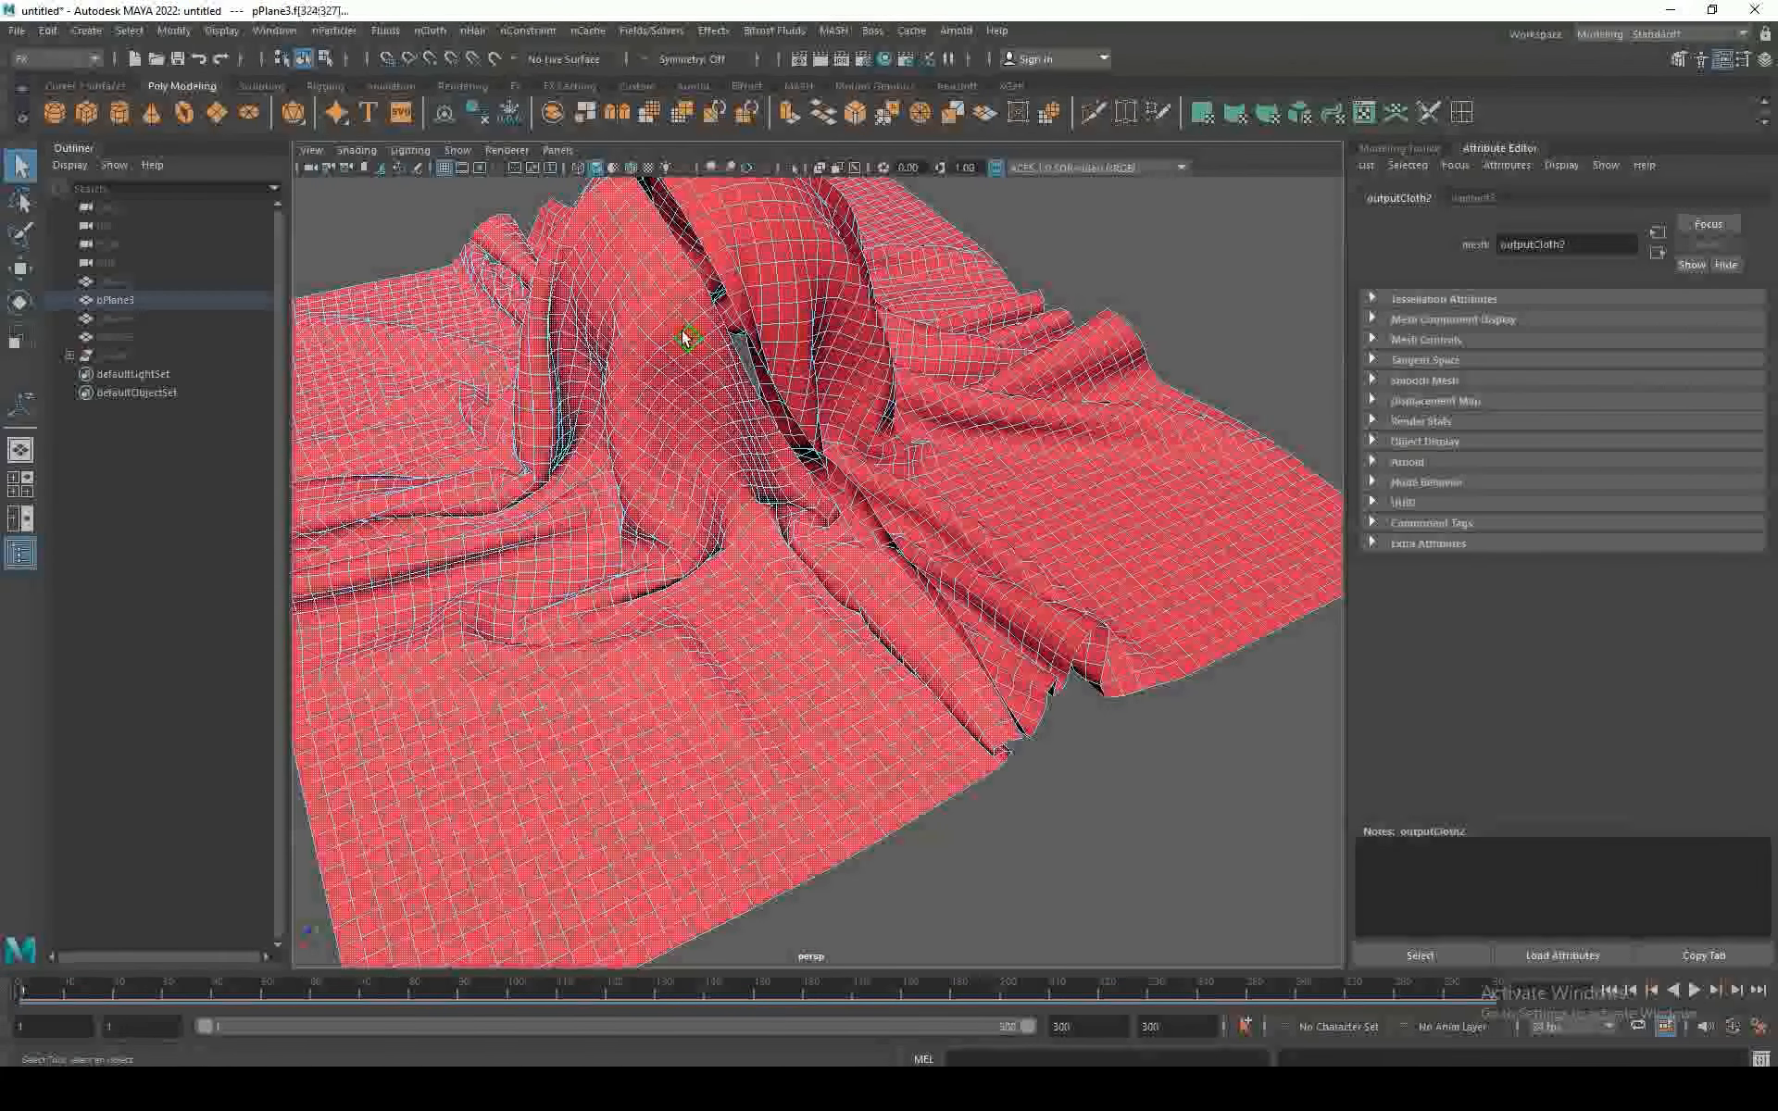
key(Delete)
right_drag(841, 327, 884, 289)
Step: Clear the selection and examine the remaining part of the pPlane3 cloth from its open cut side and from behind
scroll(885, 370, down, 4)
alt+drag(946, 452, 1064, 290)
click(1065, 352)
alt+drag(1064, 370, 1002, 400)
scroll(1028, 426, up, 4)
alt+drag(1113, 511, 1027, 512)
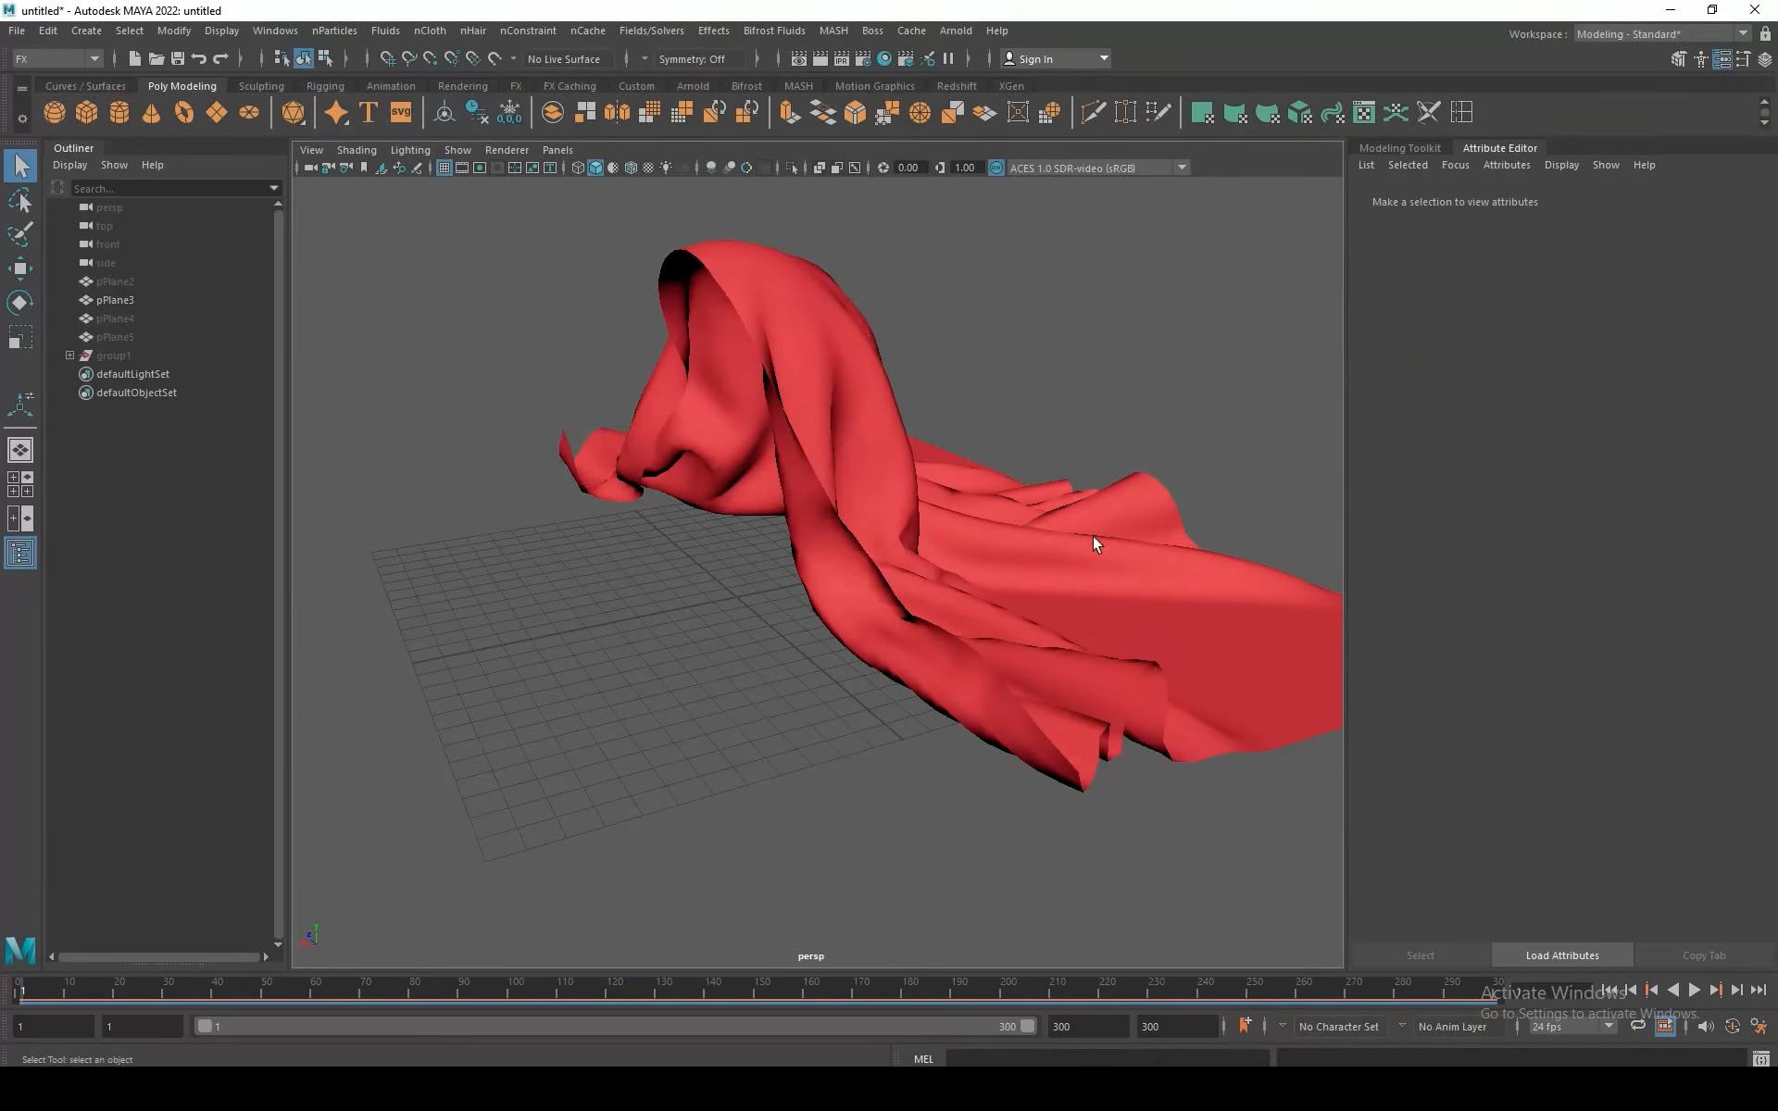
click(985, 547)
click(1065, 460)
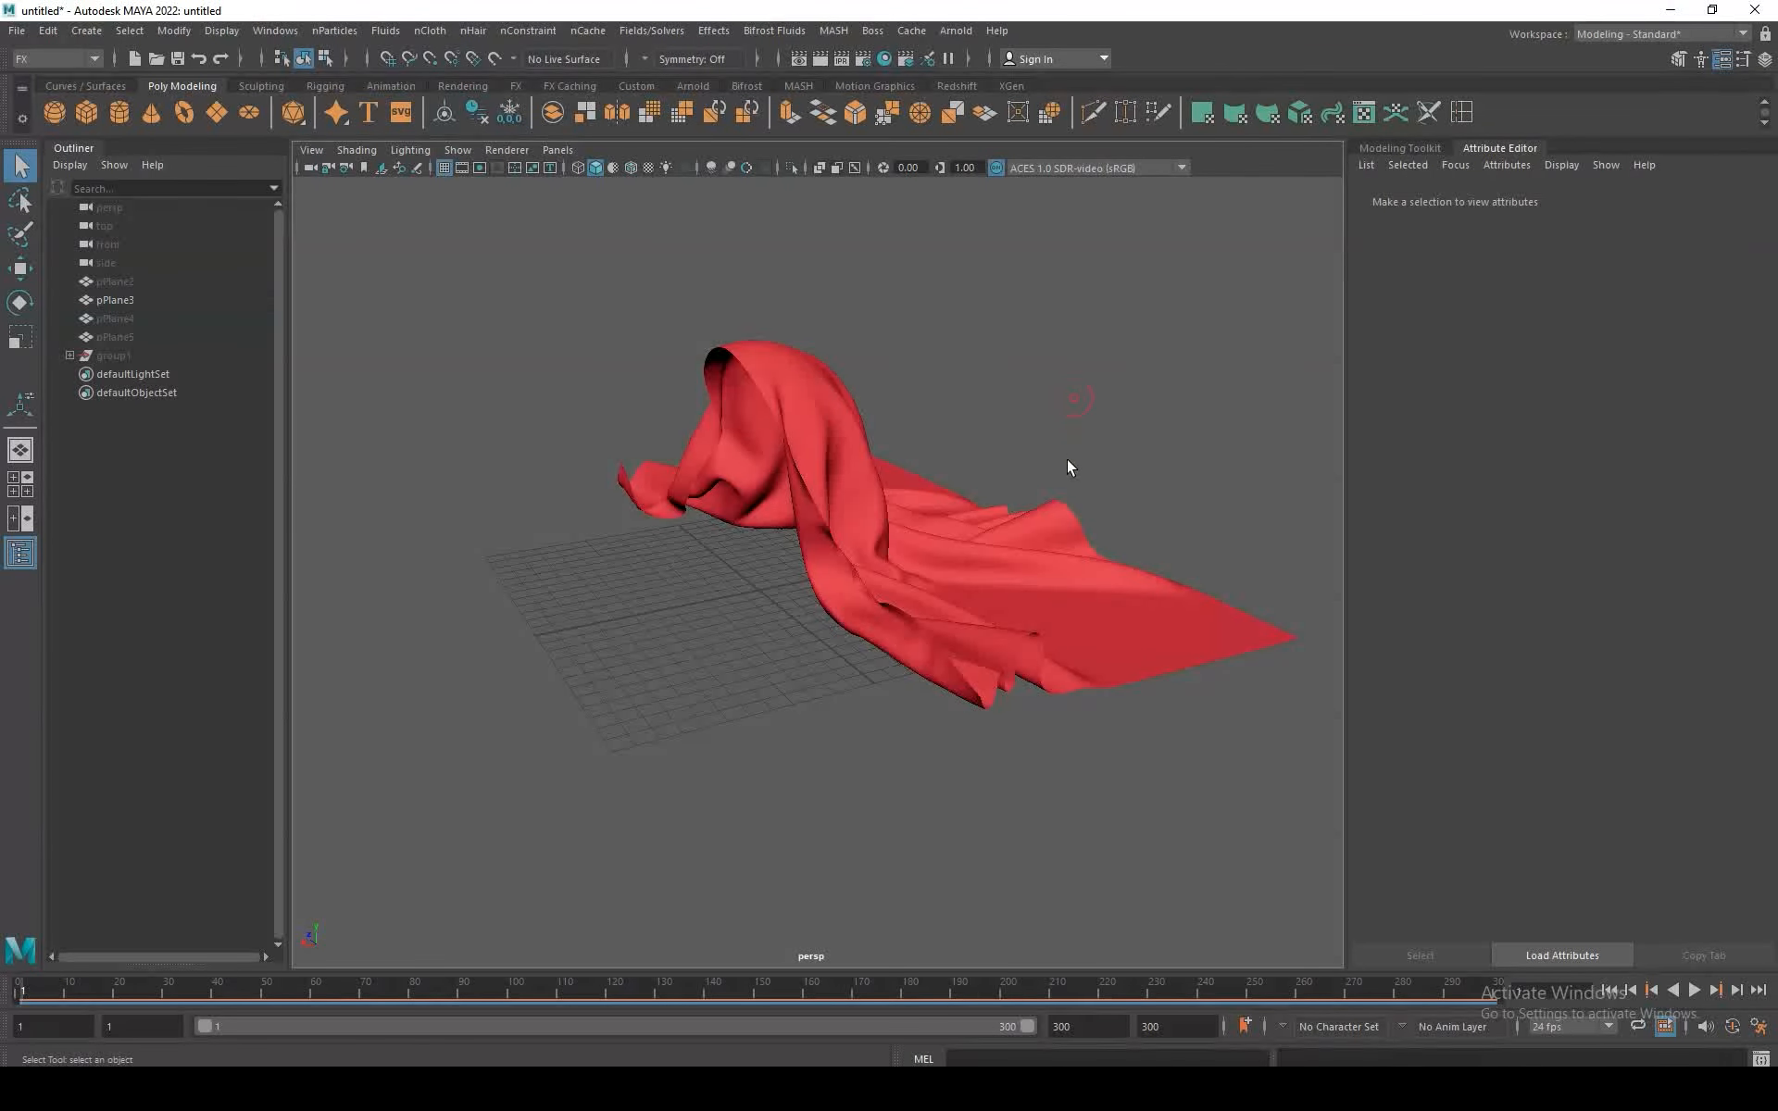
scroll(1062, 459, down, 2)
alt+drag(974, 324, 778, 449)
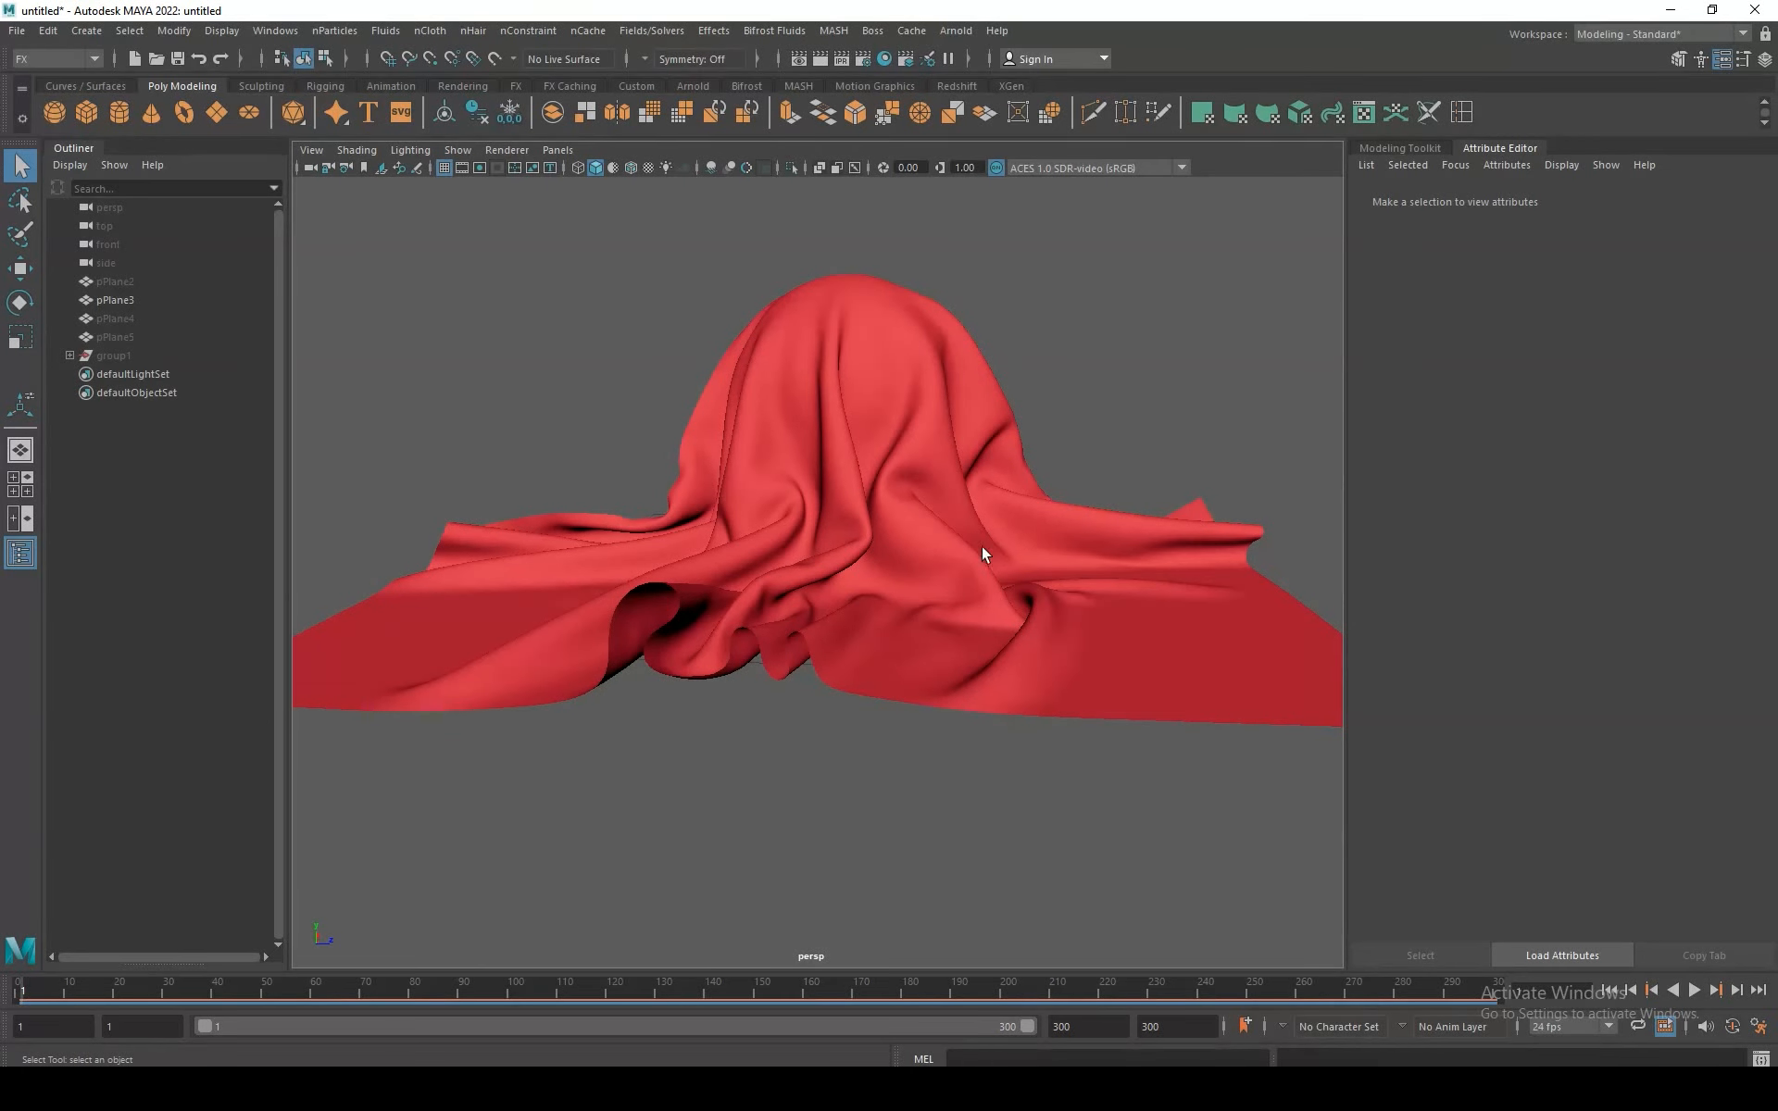